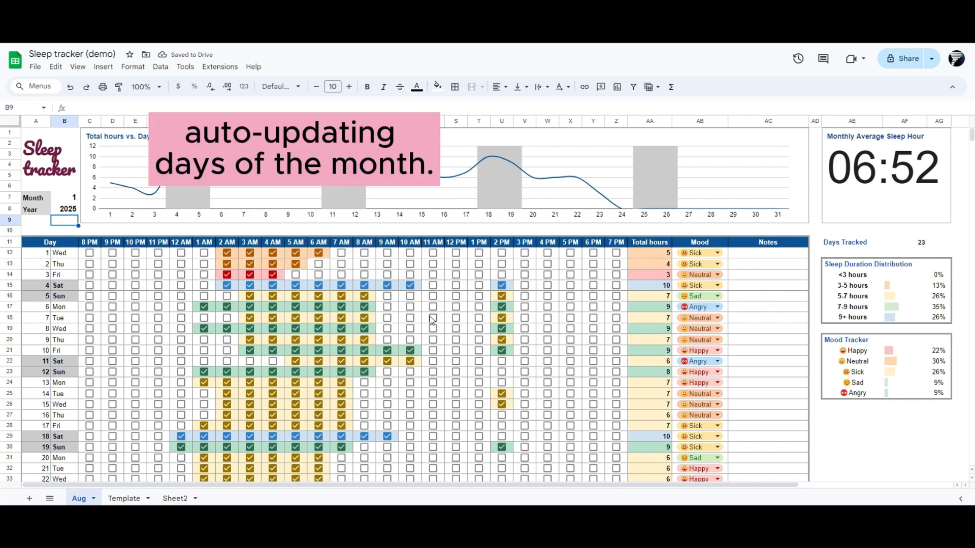
- Set the demo sleep tracker's month to 8 and its year to 2024
scroll(430, 320, "down", 2)
left_click(63, 135)
type("8")
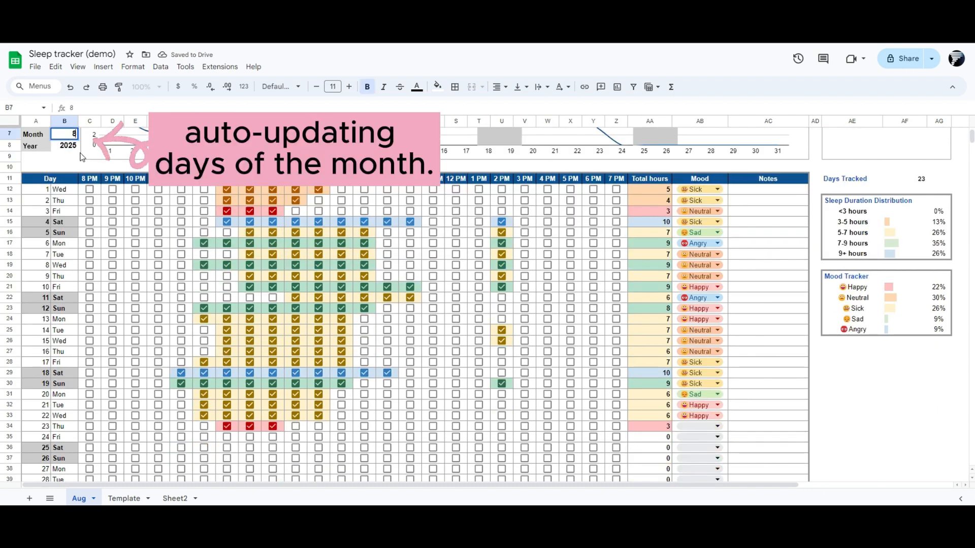
key("Return")
type("20")
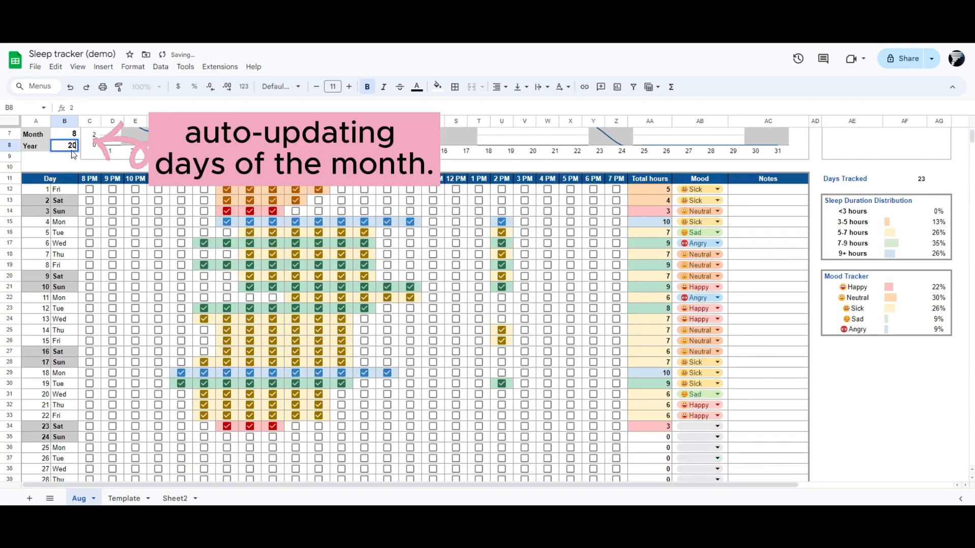
type("24")
key("Return")
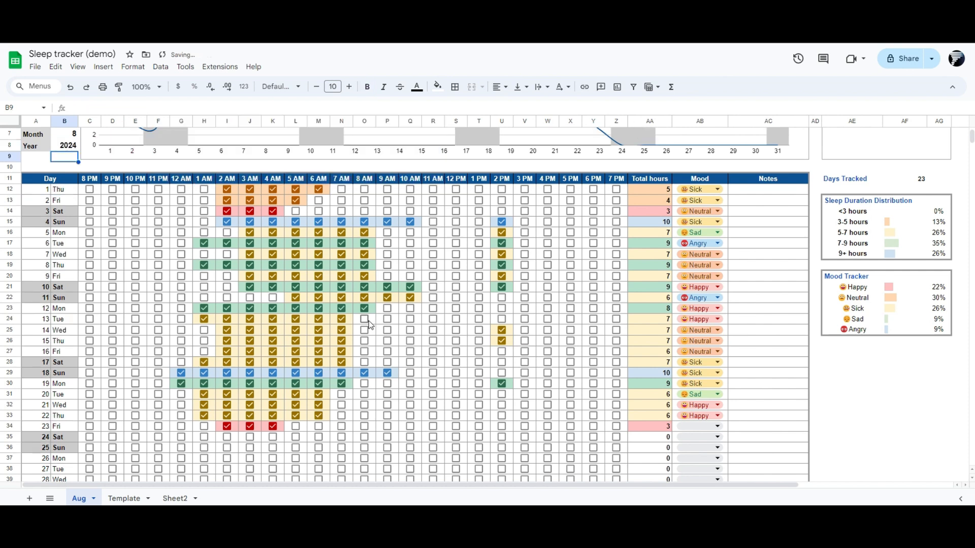
- Check off the sleep hours from 5 AM through 9 AM for day 23 in the demo tracker
left_click(296, 426)
left_click(318, 426)
left_click(342, 426)
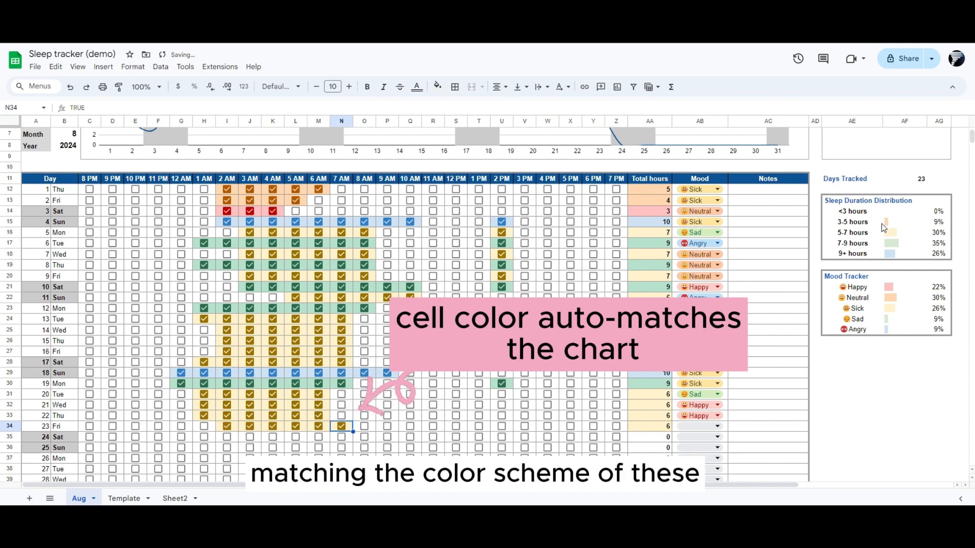
left_click(364, 426)
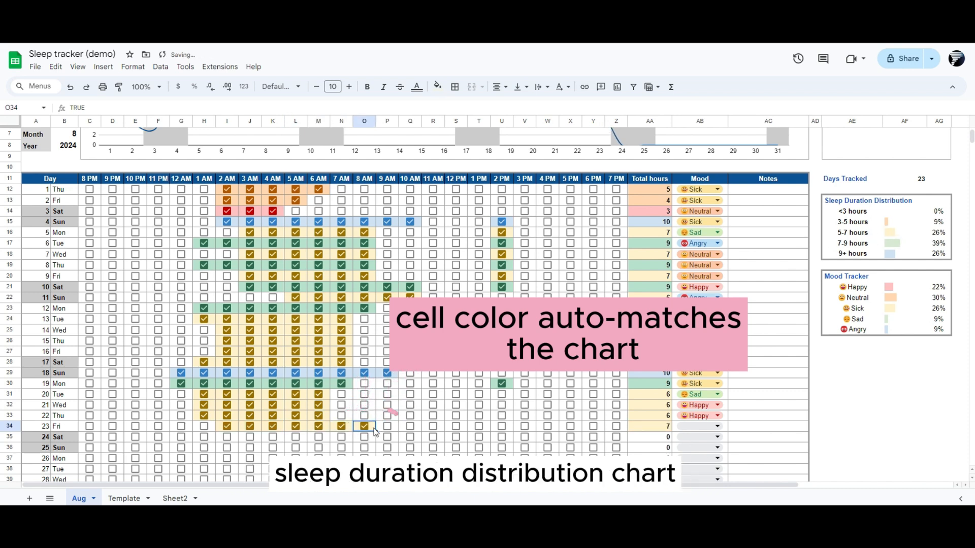
left_click(387, 426)
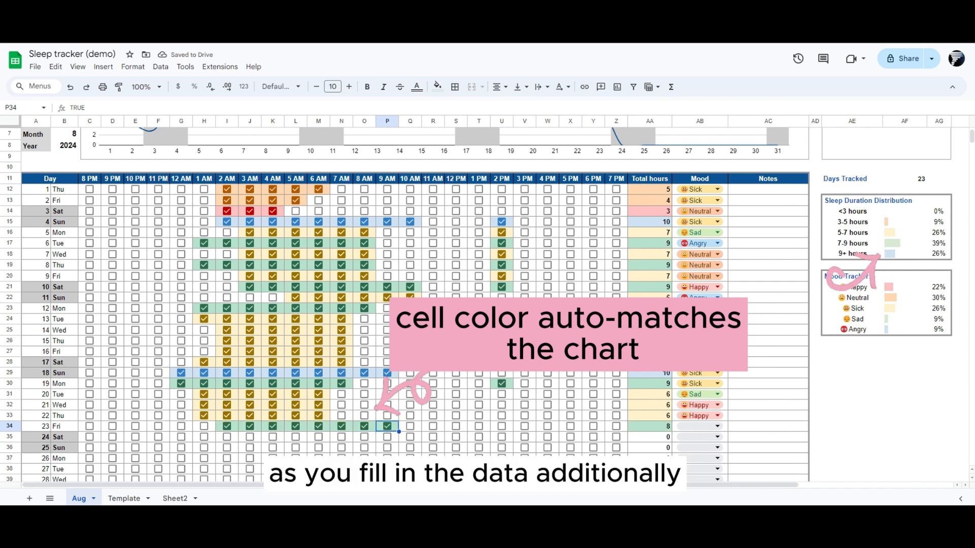
- Record the mood for day 23 as Neutral in the demo tracker's Mood column
scroll(406, 305, "up", 3)
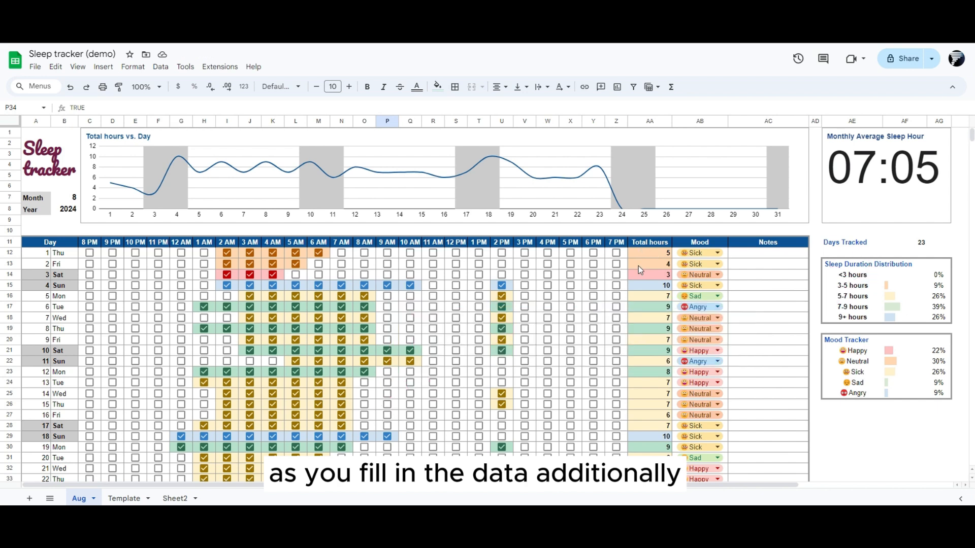
scroll(693, 385, "down", 5)
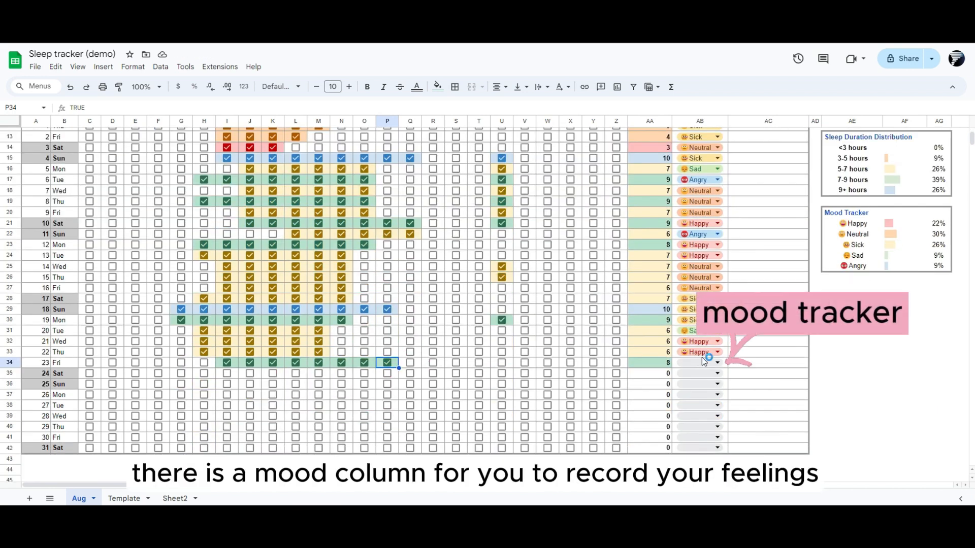
left_click(701, 362)
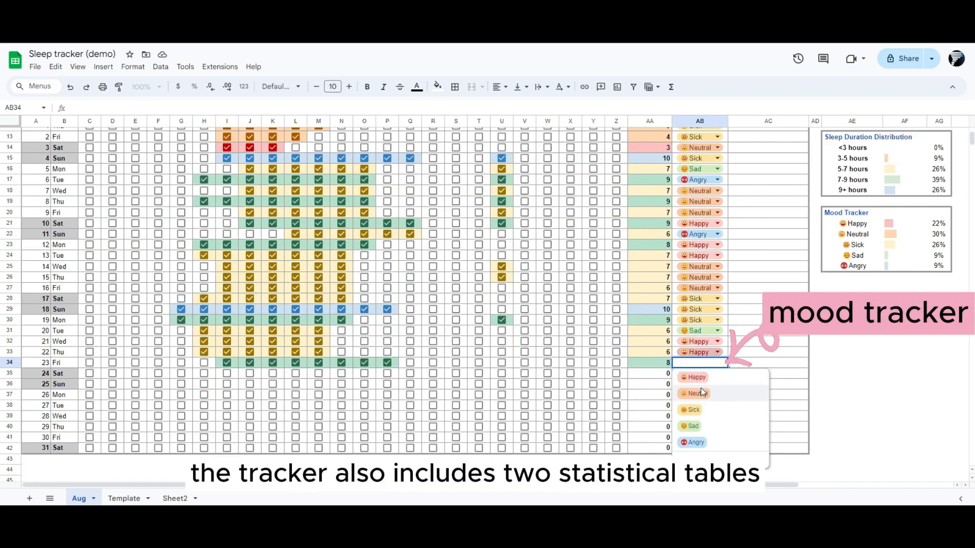
left_click(699, 399)
scroll(742, 366, "up", 3)
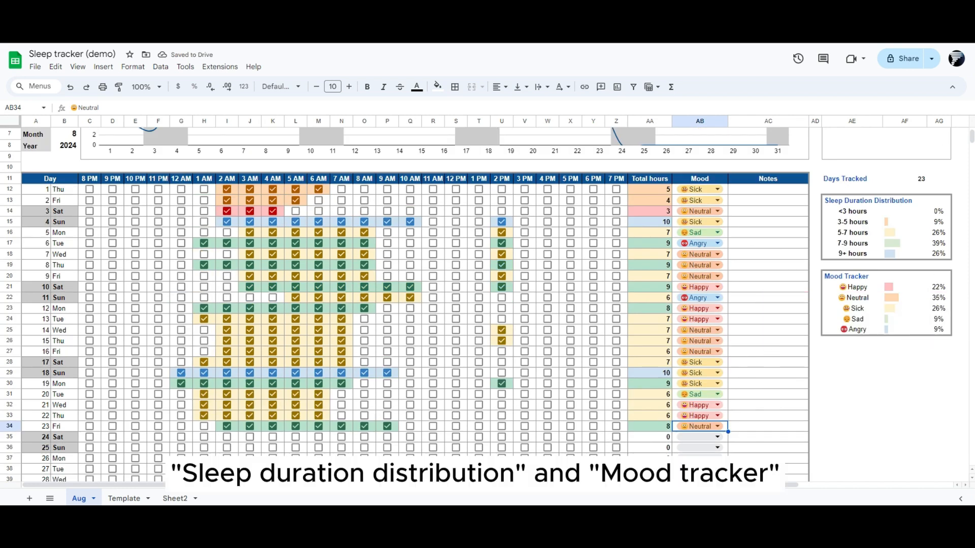
scroll(744, 282, "up", 3)
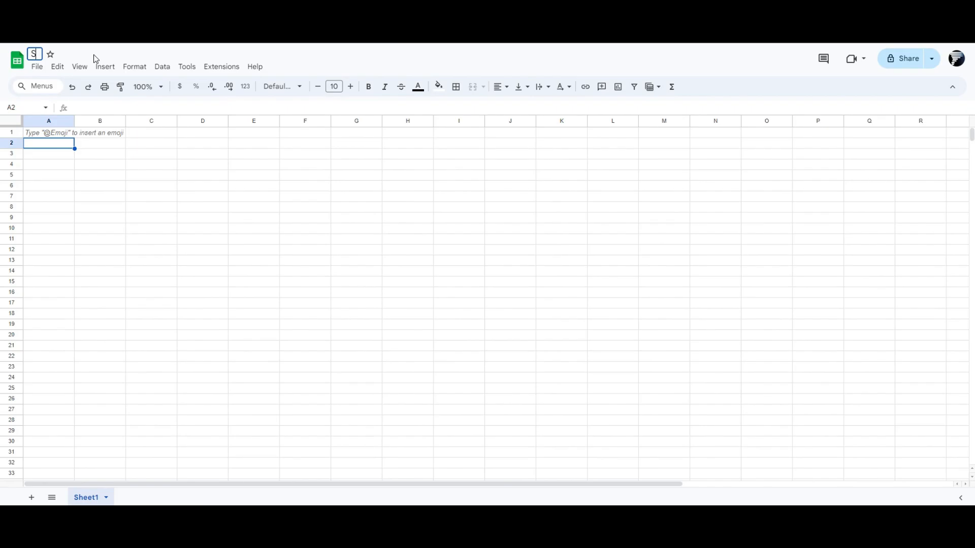
type("Sleep tracker ")
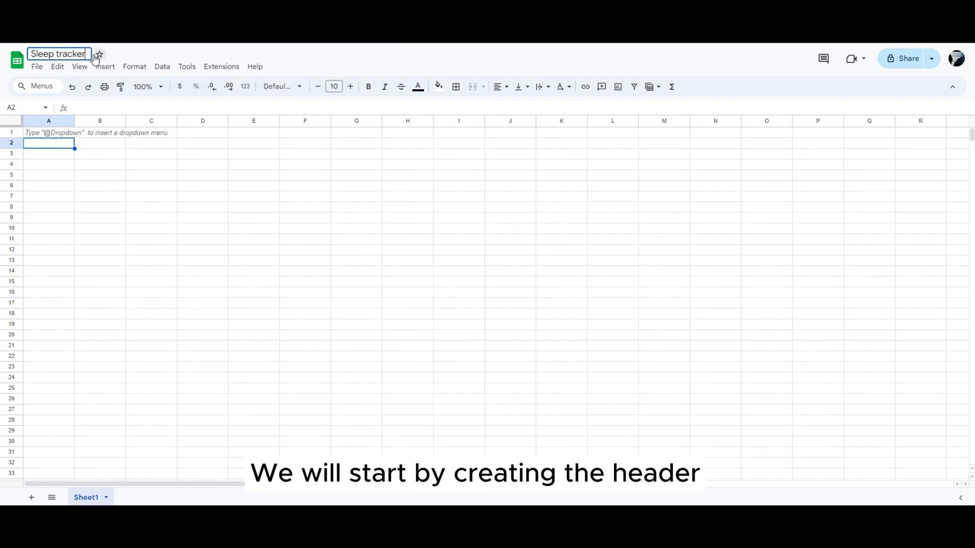
type("@fuukojournal")
key("Return")
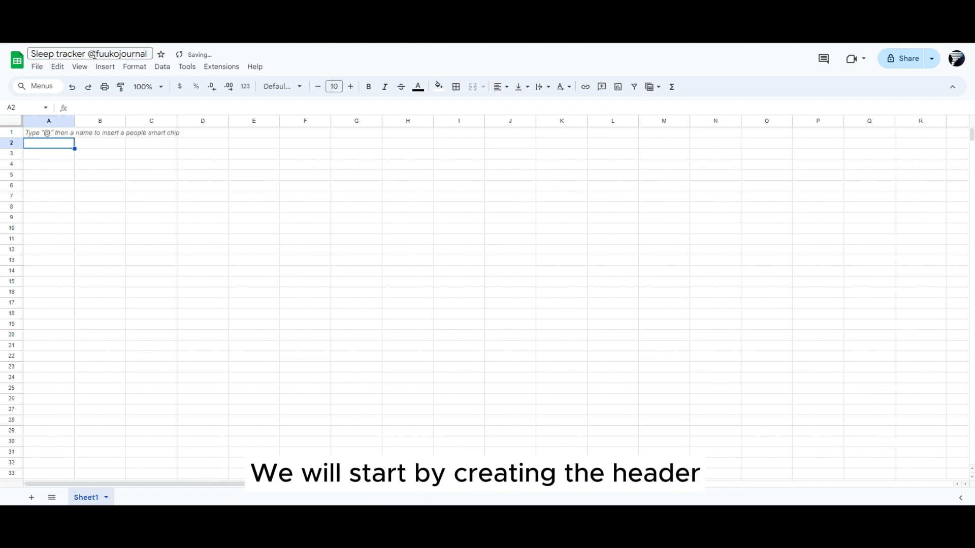
- Merge cells A1:B6 into one cell and enter the title "Sleep tracker" in it
left_click(91, 175)
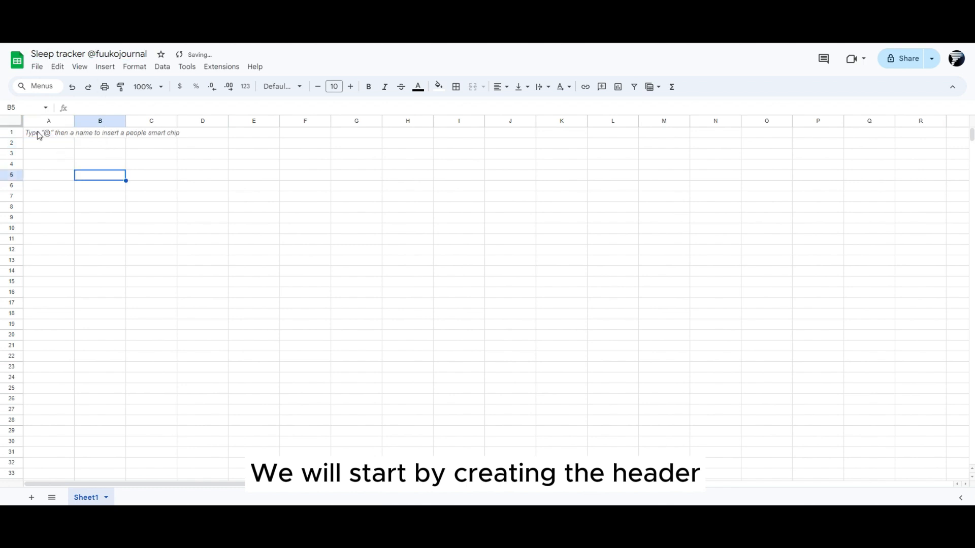
left_click(39, 135)
left_click_drag(39, 135, 102, 186)
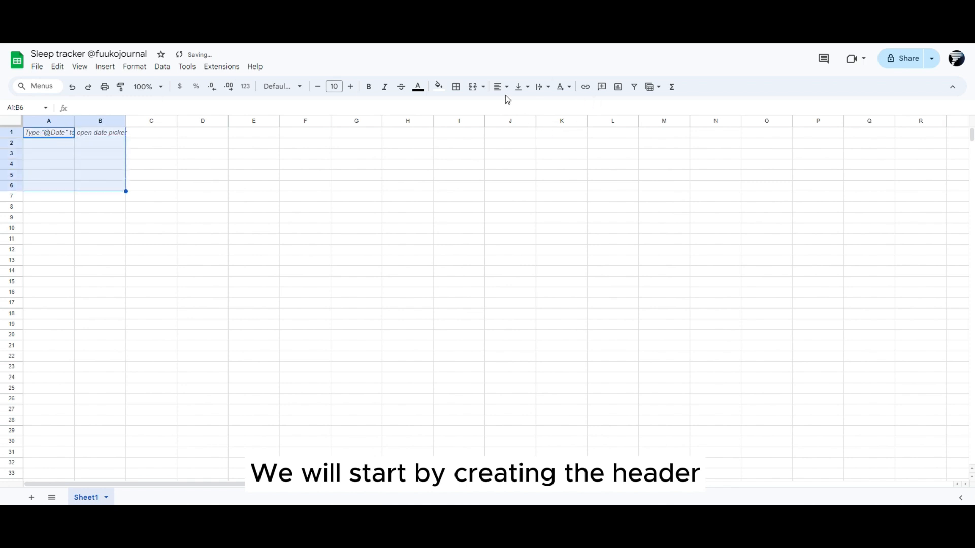
left_click(484, 87)
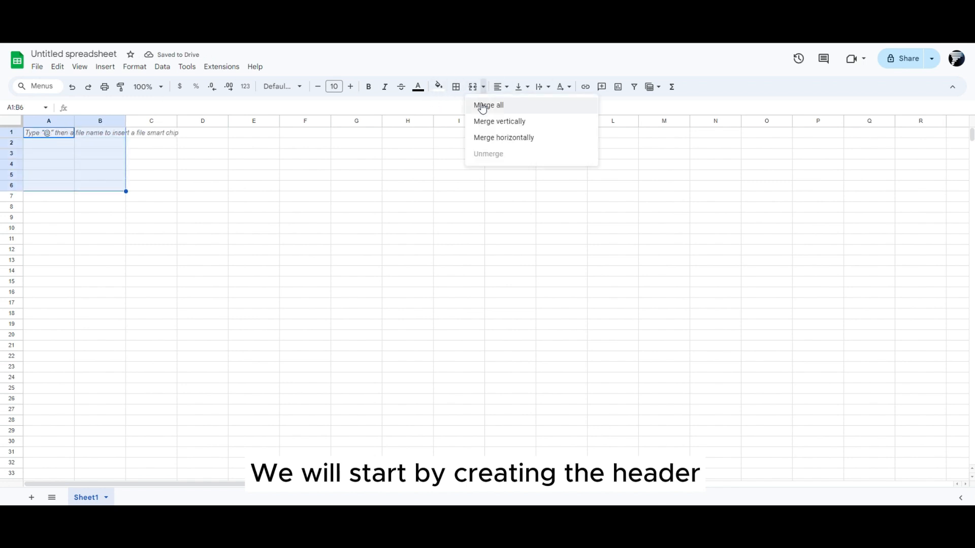
left_click(483, 105)
double_click(74, 153)
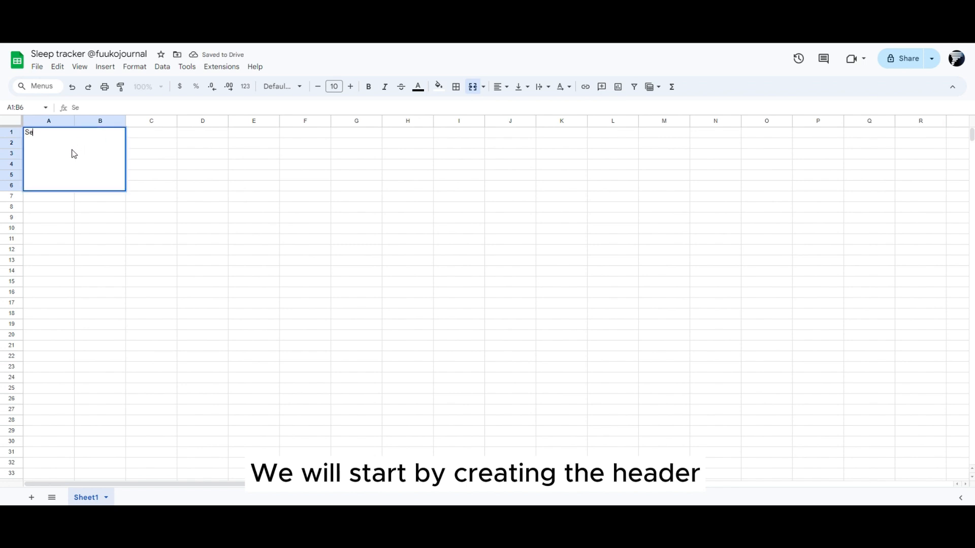
type("Sleep tracker")
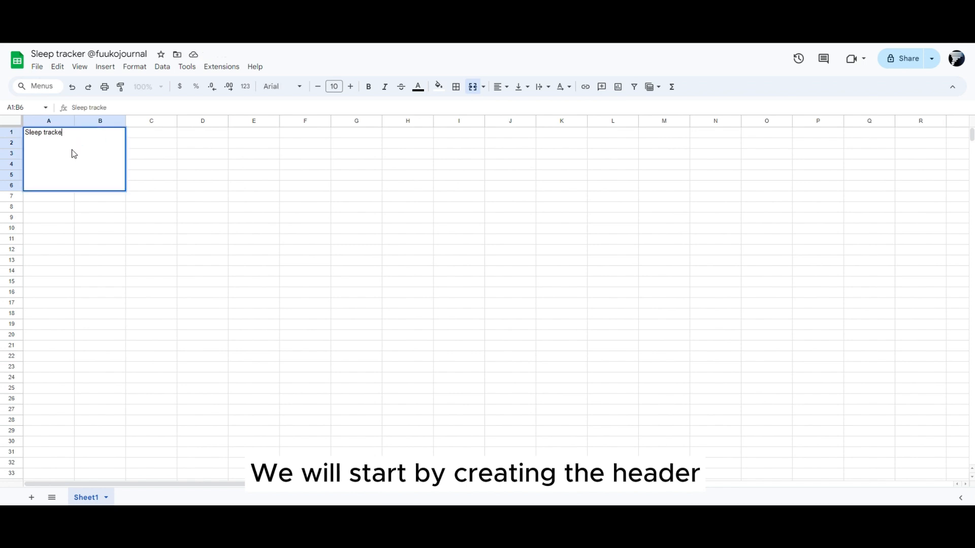
key("Return")
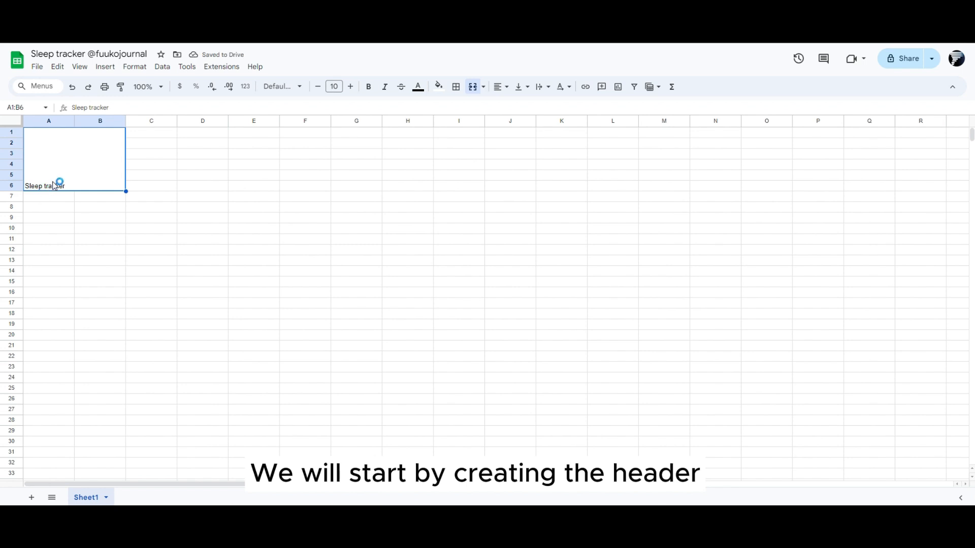
- Format the "Sleep tracker" title in the Pacifico font at size 29
left_click(282, 86)
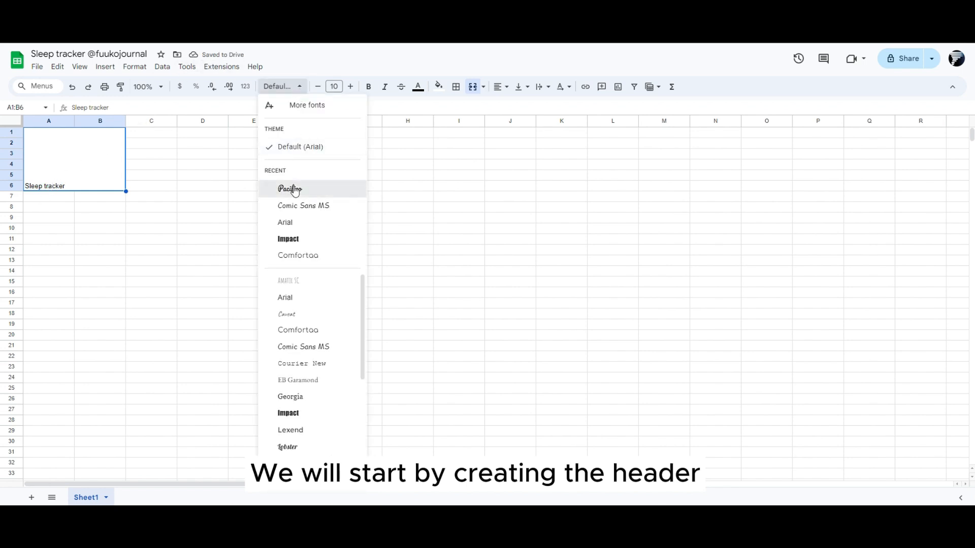
left_click(276, 189)
left_click(351, 87)
left_click(352, 87)
left_click(352, 87)
left_click(351, 87)
left_click(351, 87)
left_click(351, 87)
left_click(352, 87)
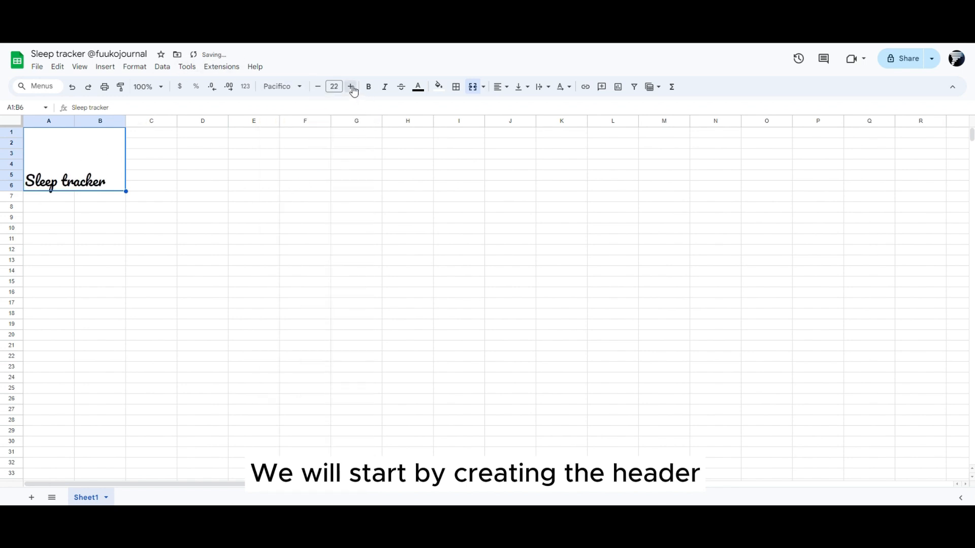
left_click(351, 87)
left_click(352, 87)
left_click(351, 87)
left_click(352, 87)
left_click(351, 87)
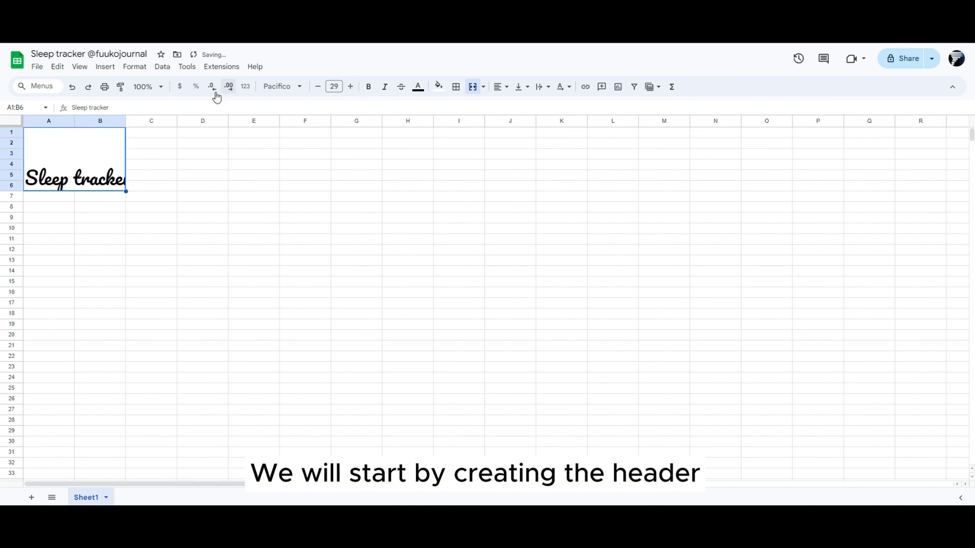
- Wrap the title text in its merged cell and narrow columns A and B to fit it
left_click(135, 67)
mouse_move(269, 158)
left_click(308, 177)
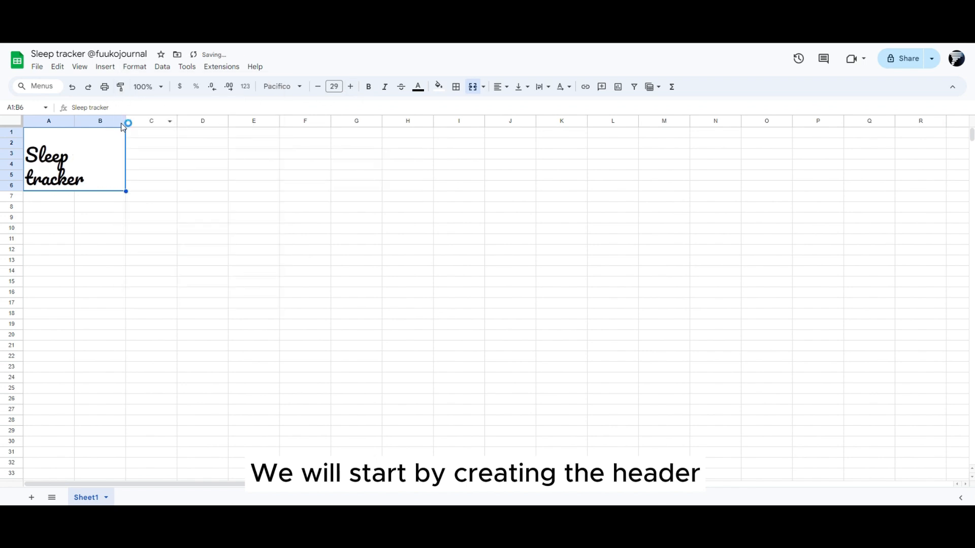
left_click_drag(123, 126, 97, 120)
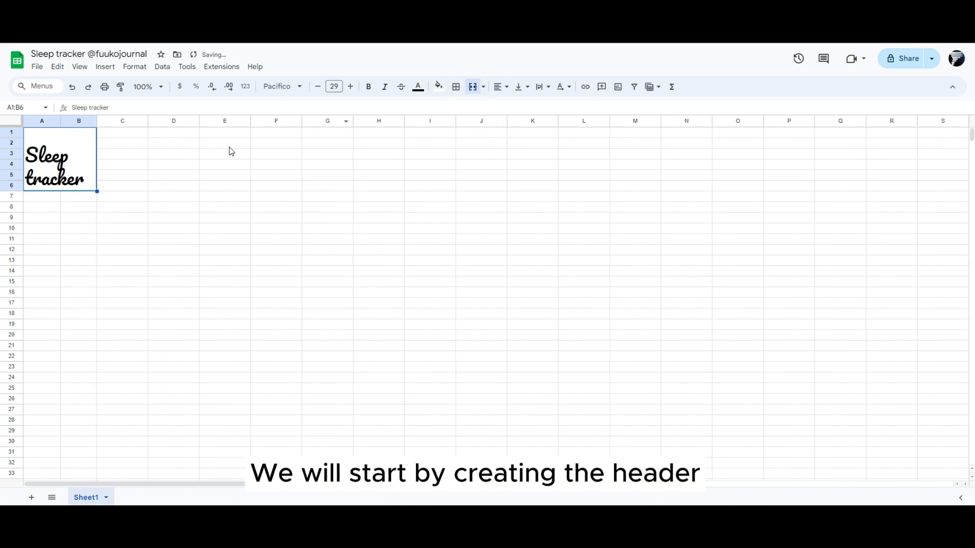
- Align the title vertically to the middle of its cell and color its text dark magenta
left_click(134, 67)
mouse_move(203, 144)
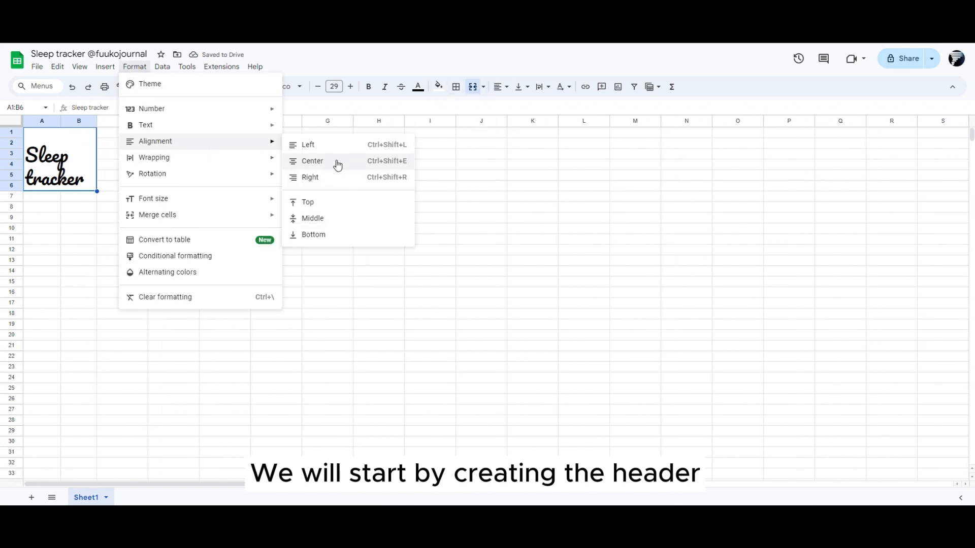
left_click(326, 205)
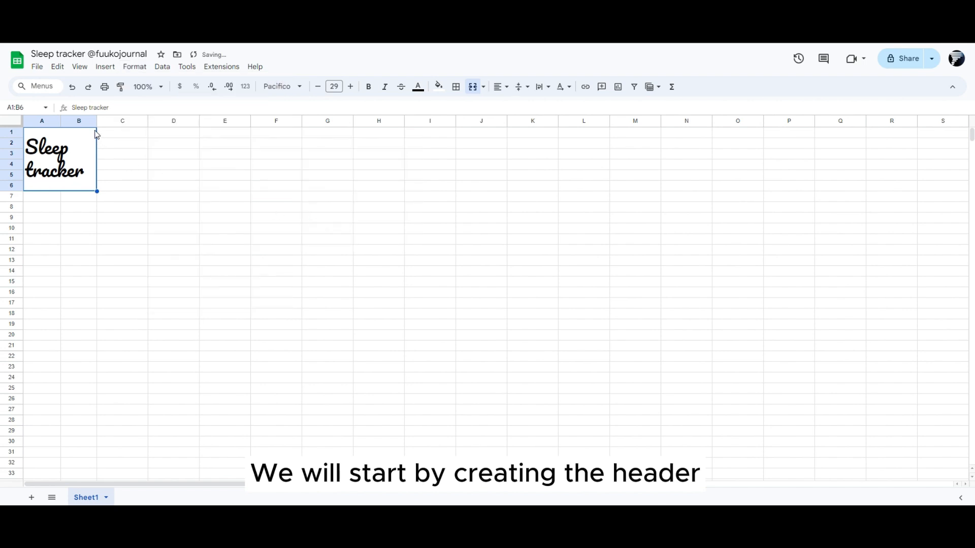
left_click(417, 86)
left_click(519, 193)
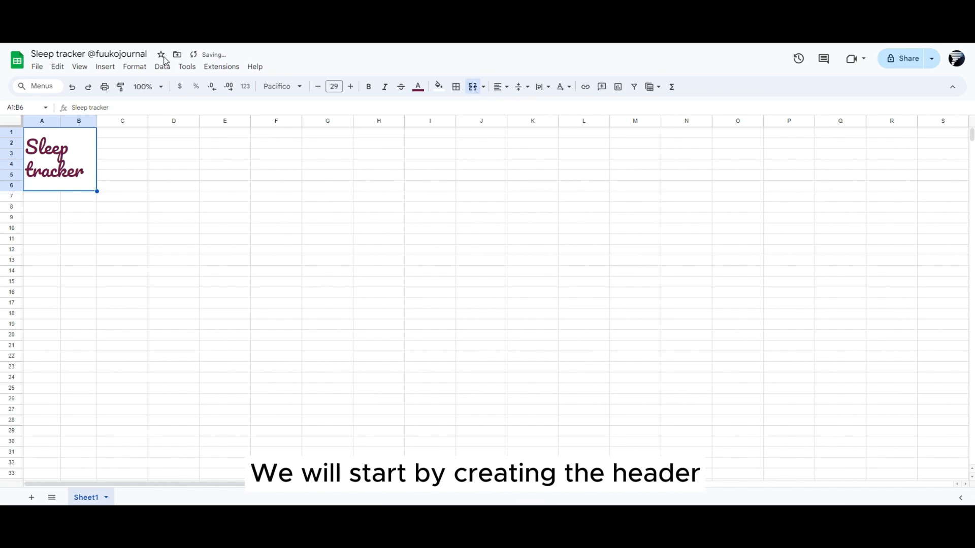
- Make the "Sleep tracker" title bold and increase its font size to 31
left_click(368, 86)
left_click(350, 86)
left_click(350, 86)
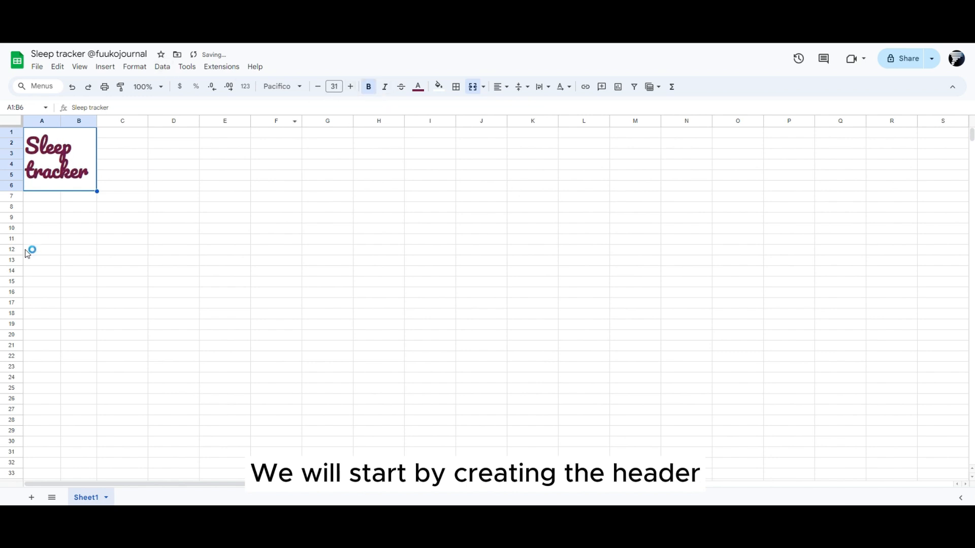
- Enter the labels "Month" in cell A7 and "Year" in cell A8
left_click(45, 218)
left_click(45, 198)
type("Month")
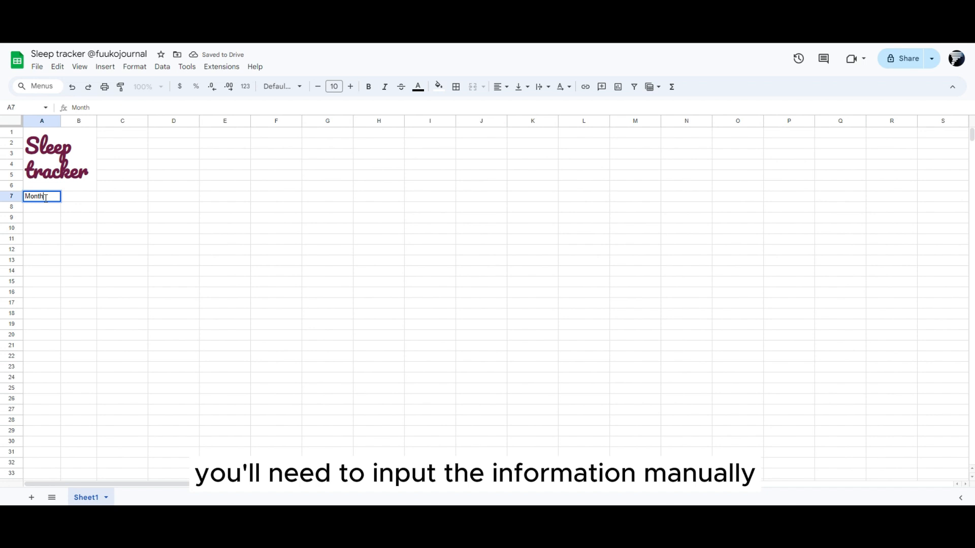
key("Return")
type("Year")
key("Return")
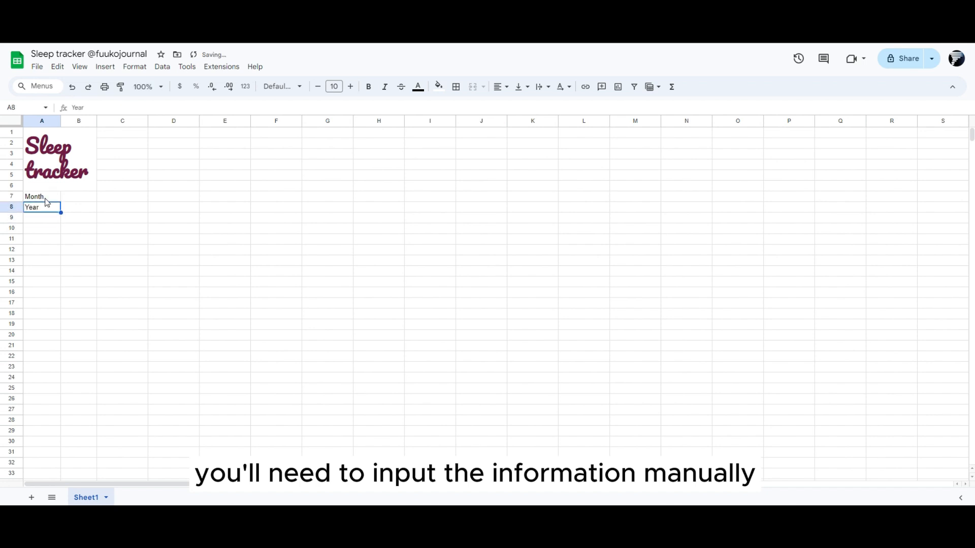
- Fill the Month and Year label cells A7:A8 with gray and make their text bold
left_click(45, 199)
left_click_drag(46, 202, 46, 208)
left_click(439, 87)
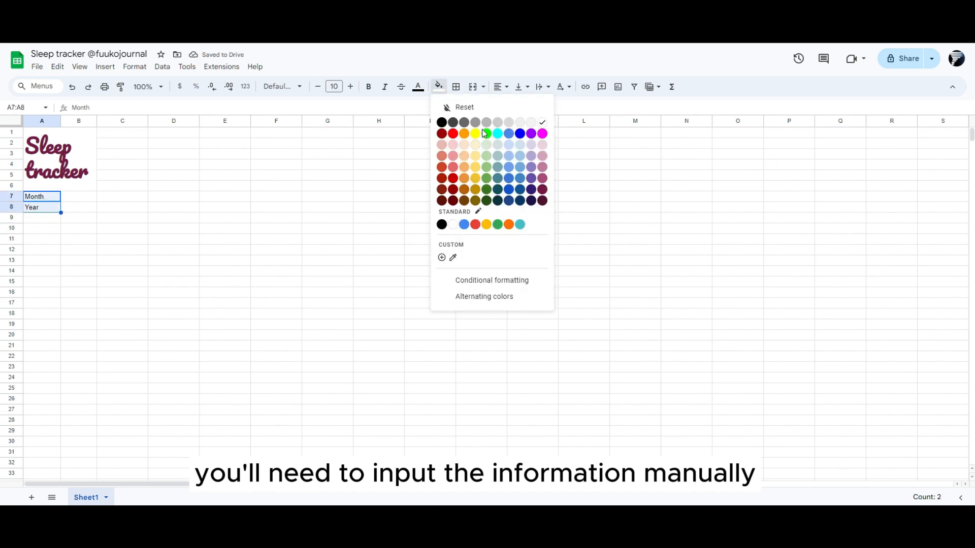
left_click(500, 125)
key("ctrl+b")
- Enter 8 in B7 for the month and 2024 in B8 for the year, and make both values bold
left_click(83, 198)
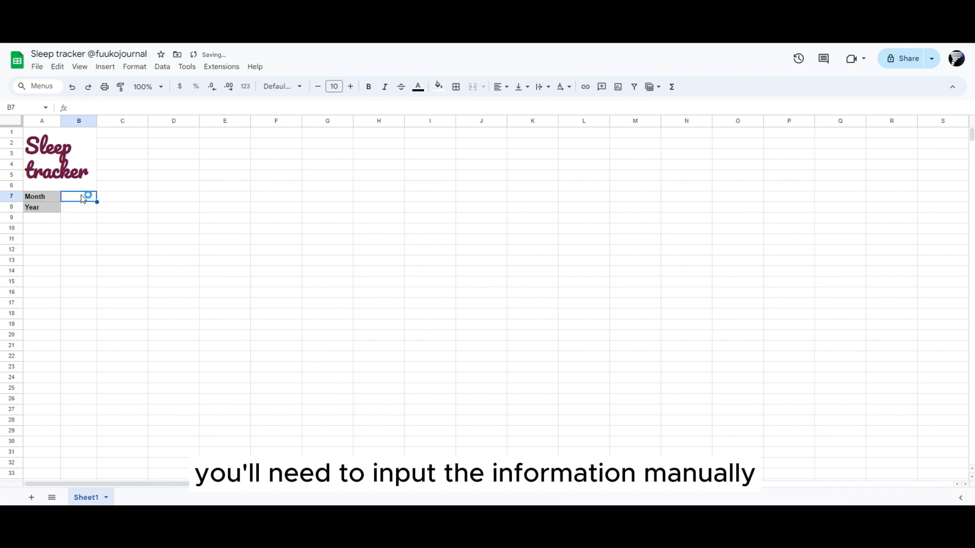
type("8")
key("Return")
type("2024")
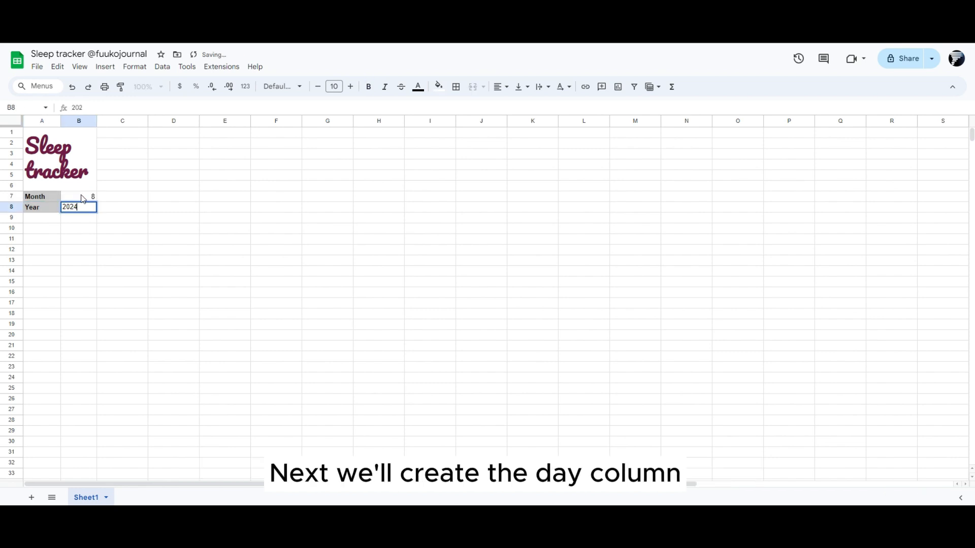
key("Return")
left_click(83, 198)
key("shift+Down")
key("ctrl+b")
- Enter the column header "Day" in cell A11
key("Down")
key("Down")
key("Down")
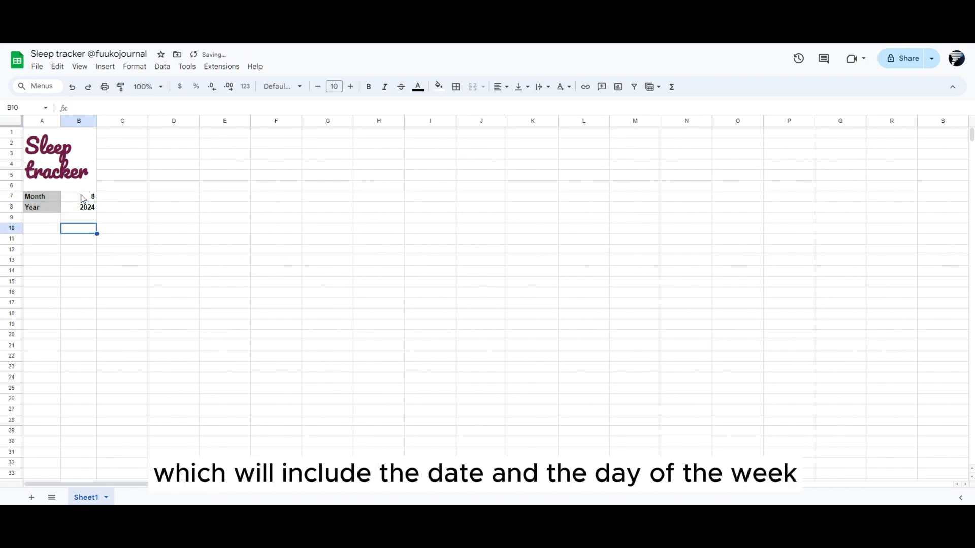
key("Left")
key("Down")
type("Day")
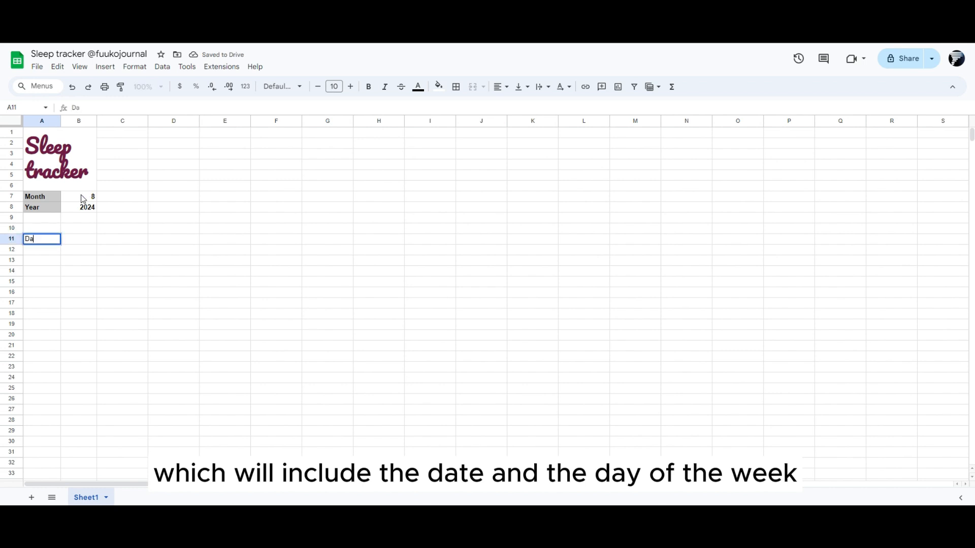
key("Return")
- Merge the Day header across A11:B11, then make it bold and center it
key("Up")
key("shift+Right")
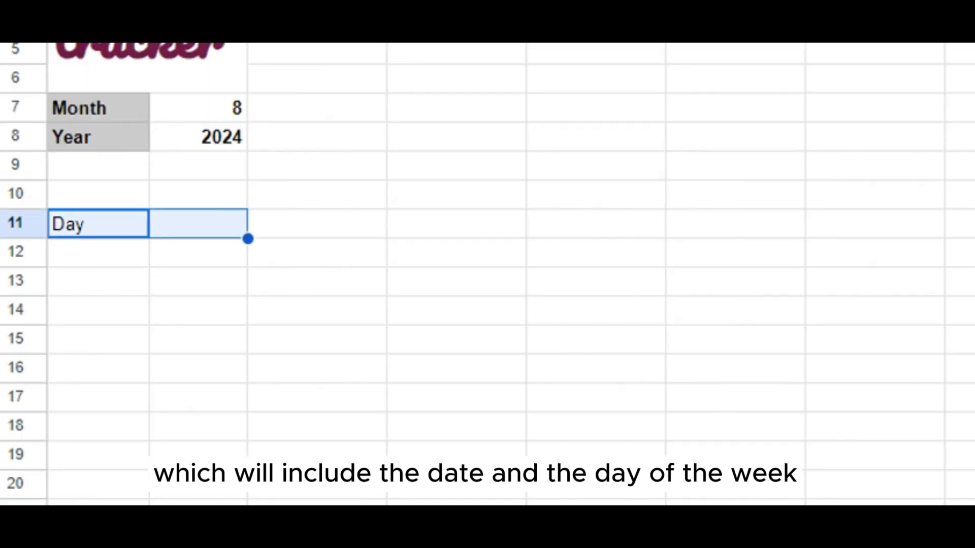
left_click(437, 44)
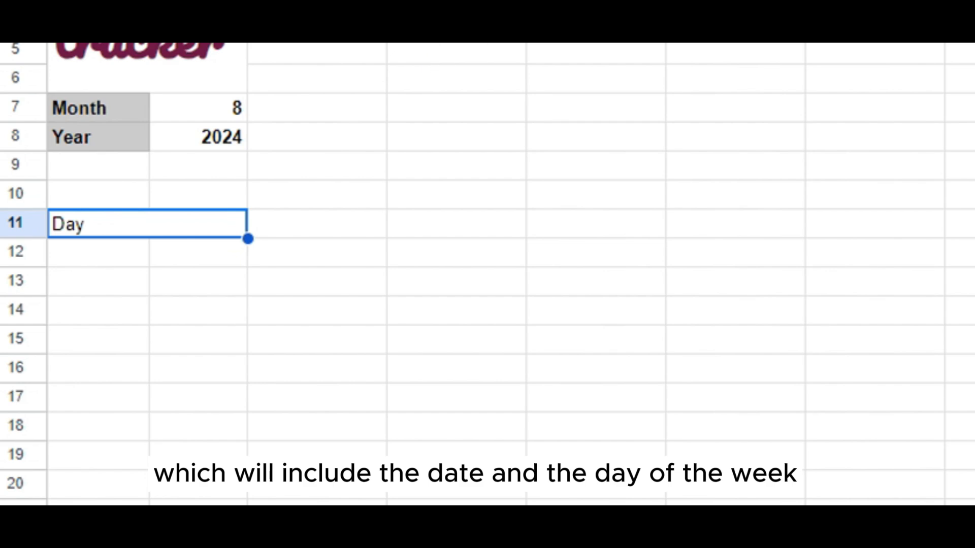
key("ctrl+b")
key("ctrl+shift+e")
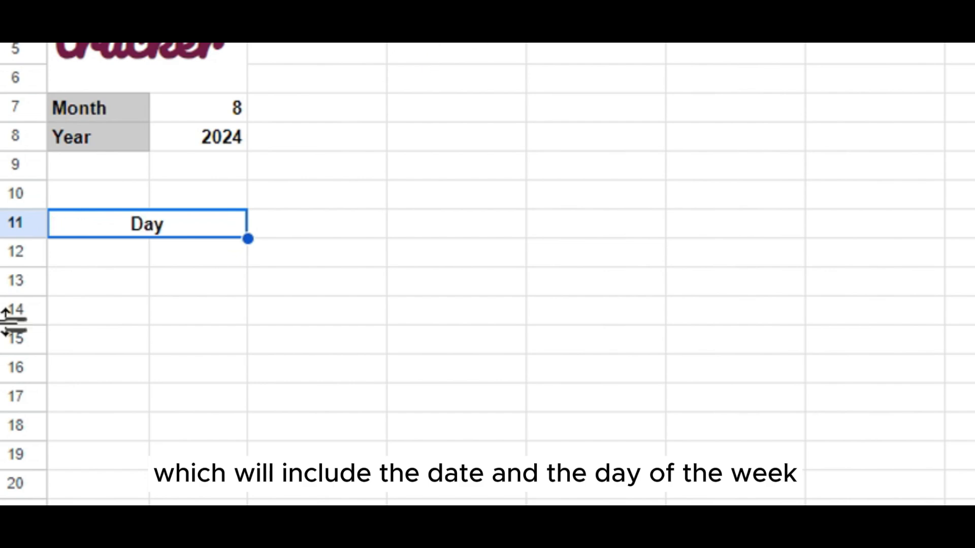
- Enter the formula =date($B$8,$B$7,1) in A12, using absolute references to the year and month cells
left_click(107, 264)
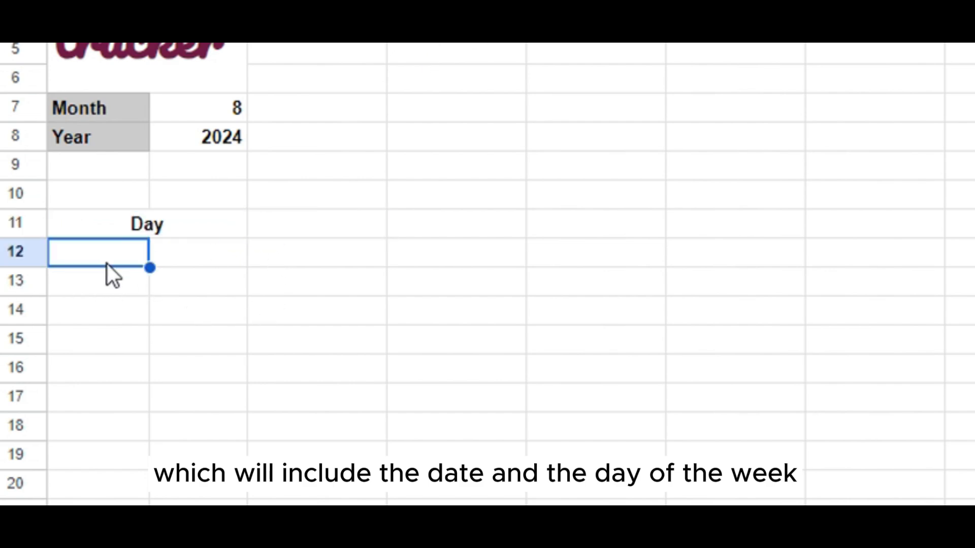
type("=date(")
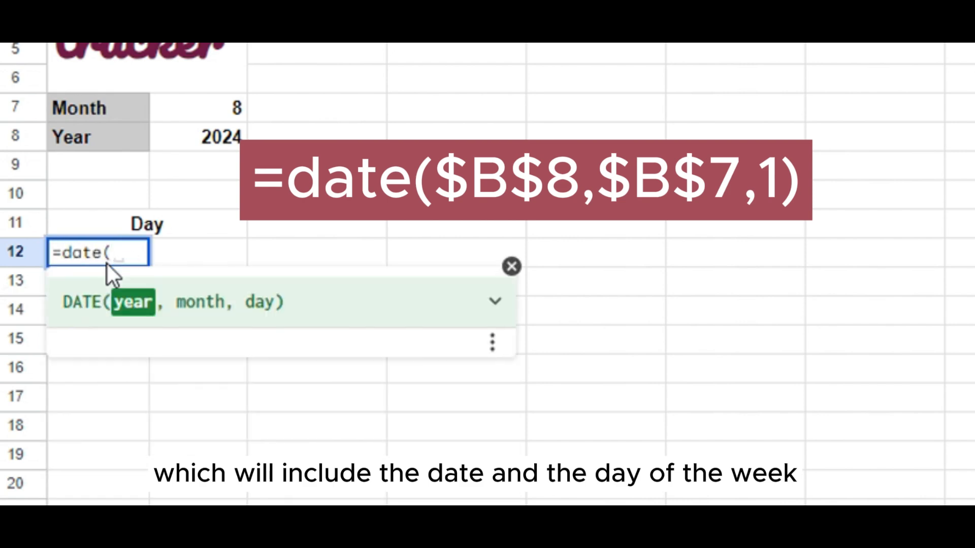
key("Up")
key("Up")
key("Up")
key("Up")
key("Up")
key("Down")
key("Right")
key("F4")
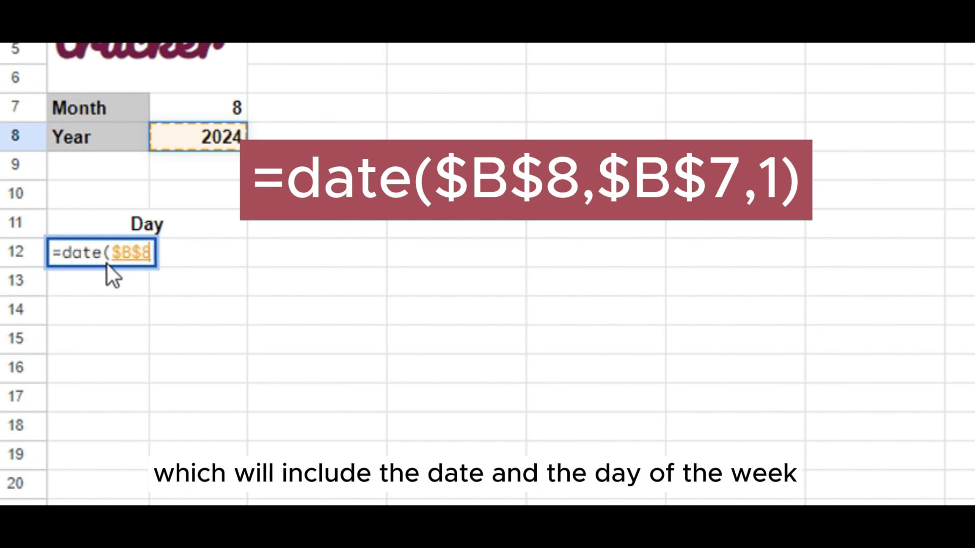
type(",")
key("Up")
key("Up")
key("Up")
key("Up")
key("Up")
key("Right")
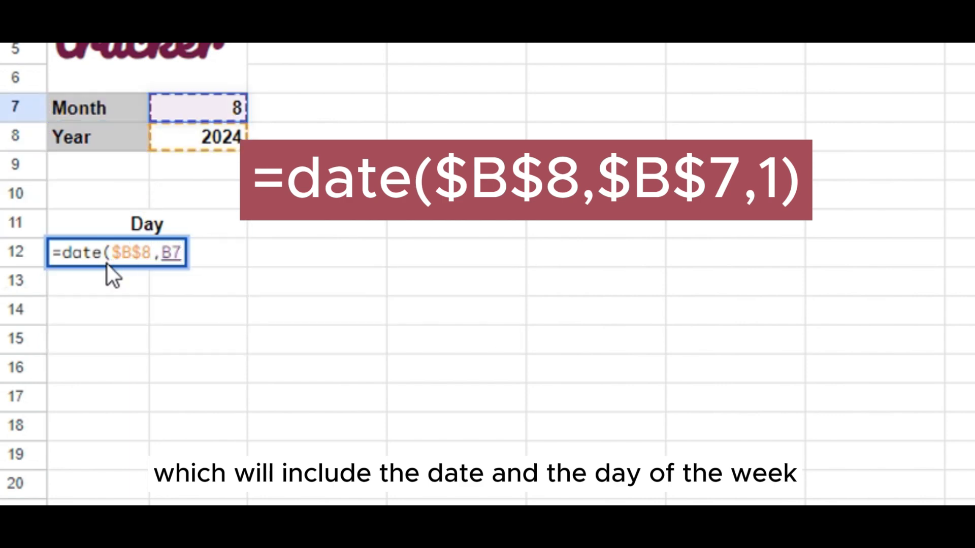
key("F4")
type(",1)")
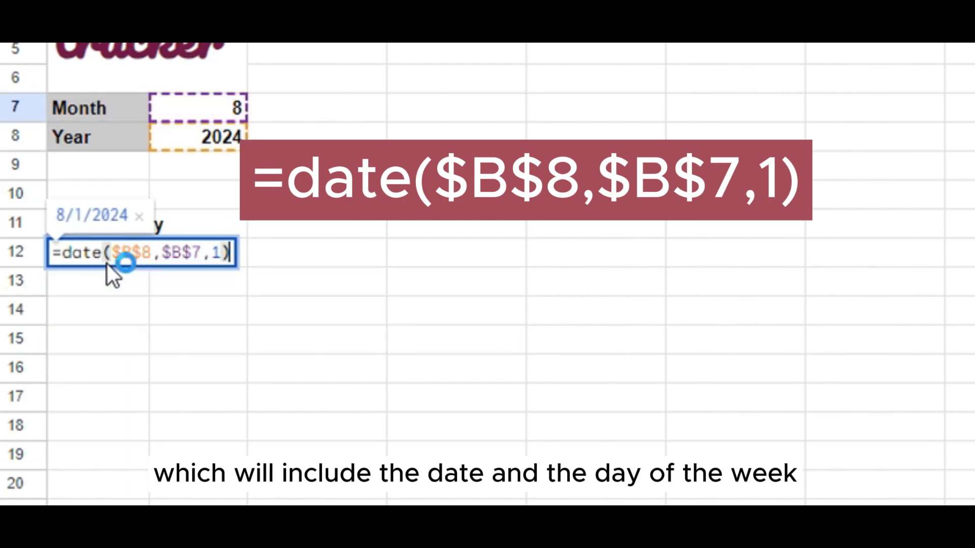
key("Return")
- Apply a custom date format to A12 that shows only the day without a leading zero (5)
left_click(134, 67)
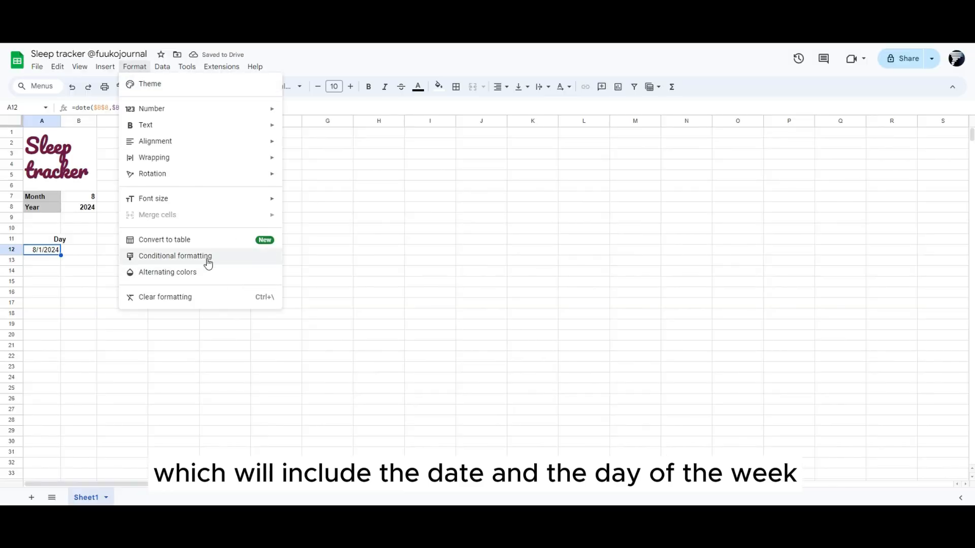
mouse_move(181, 208)
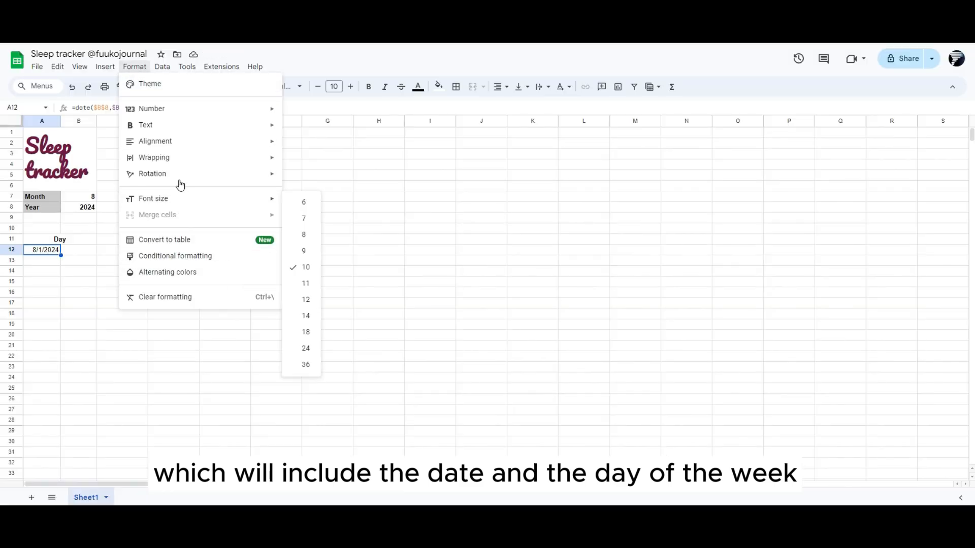
mouse_move(181, 109)
left_click(358, 433)
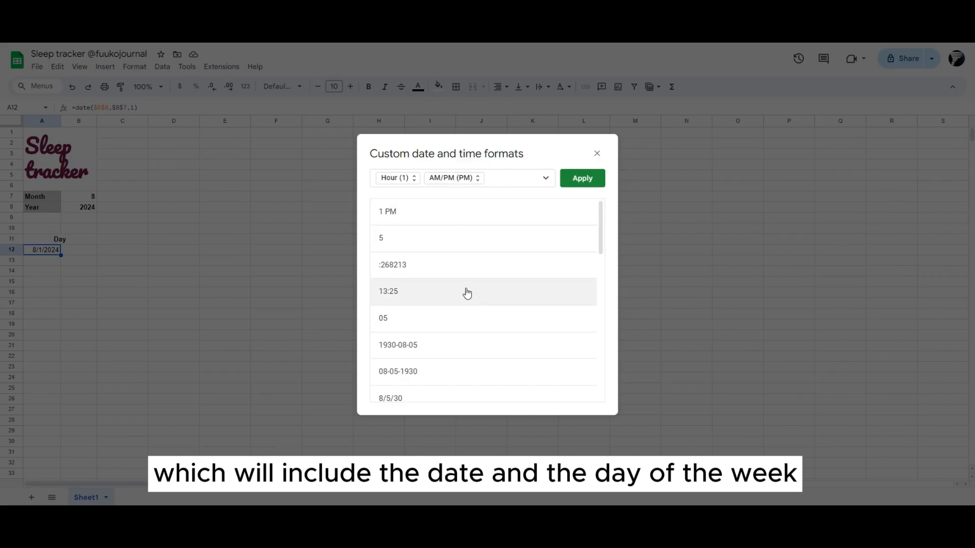
scroll(464, 290, "down", 3)
scroll(467, 293, "down", 6)
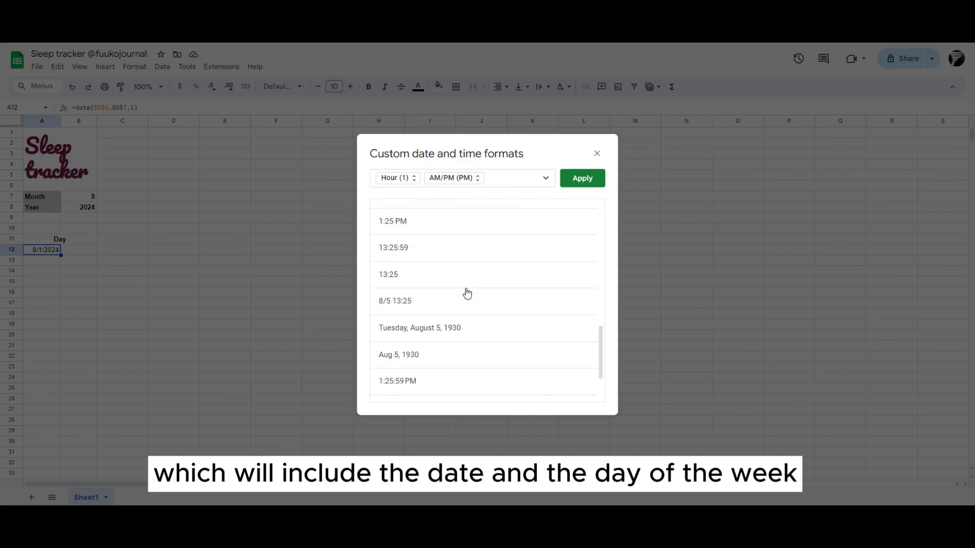
scroll(466, 290, "up", 8)
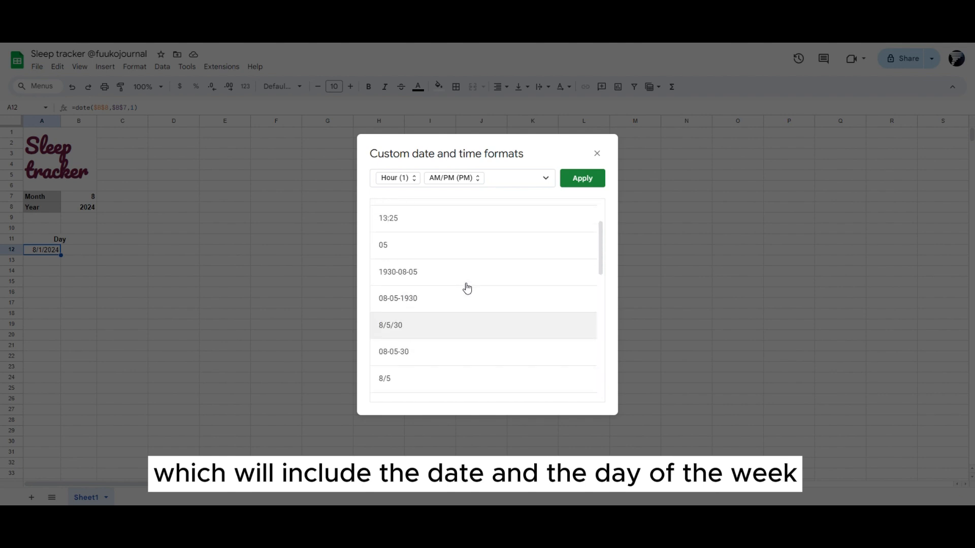
left_click(422, 252)
left_click(413, 178)
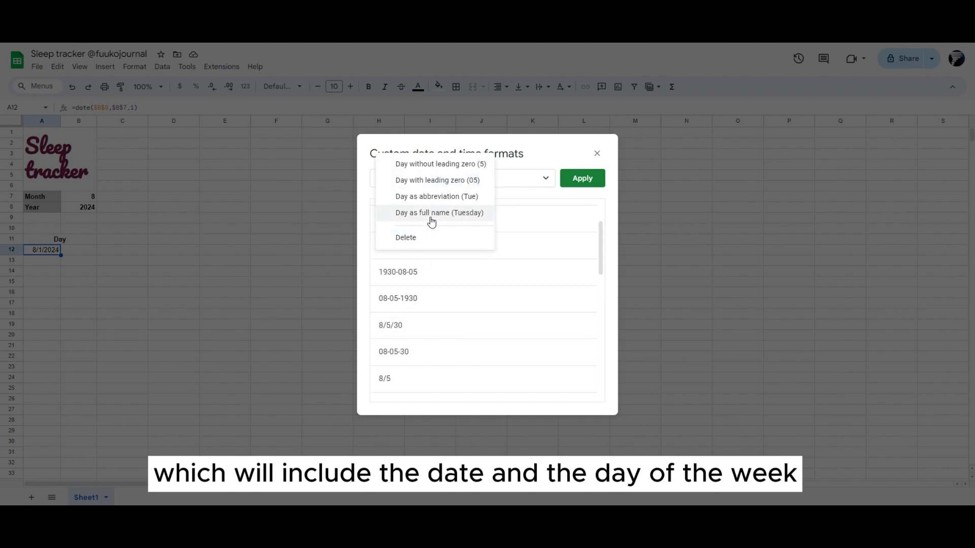
left_click(442, 164)
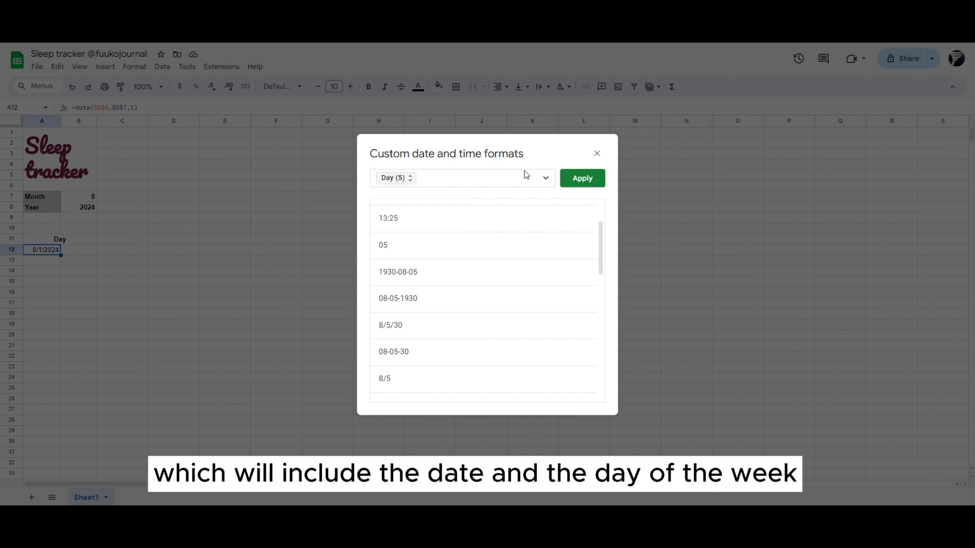
left_click(571, 180)
- Enter the formula =if(or(A12="",A12=eomonth(A12,0),"",A12+1)) in cell A13
left_click(36, 263)
type("=")
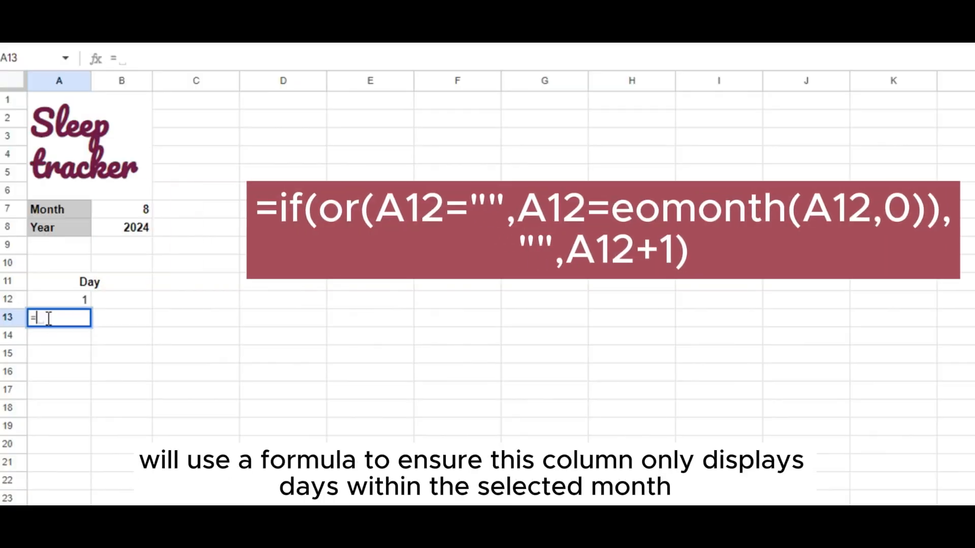
type("if(or(")
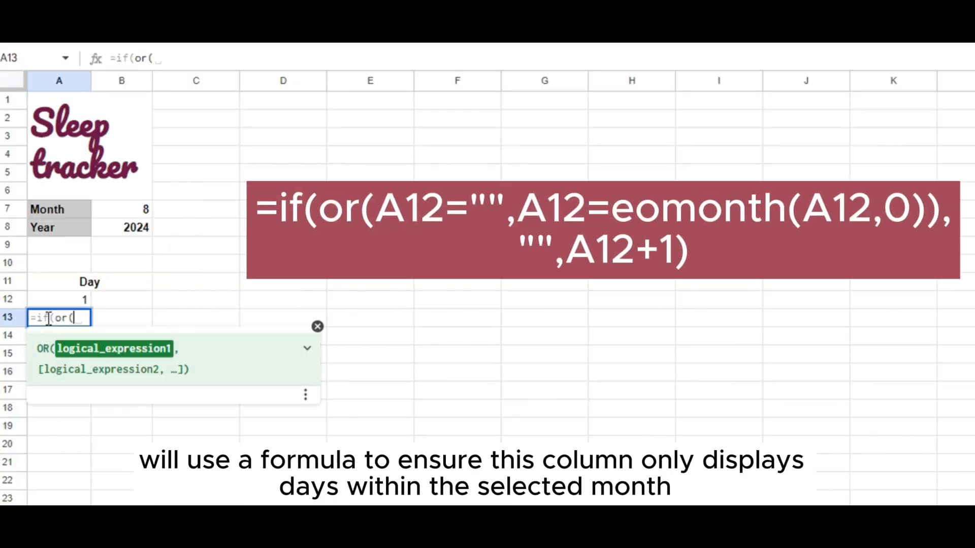
type("A12=\"\"")
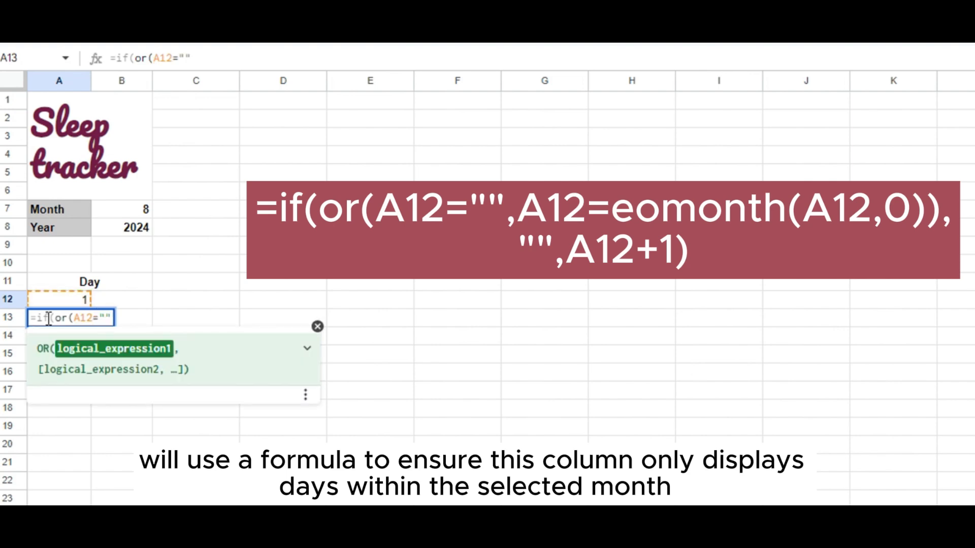
type("),")
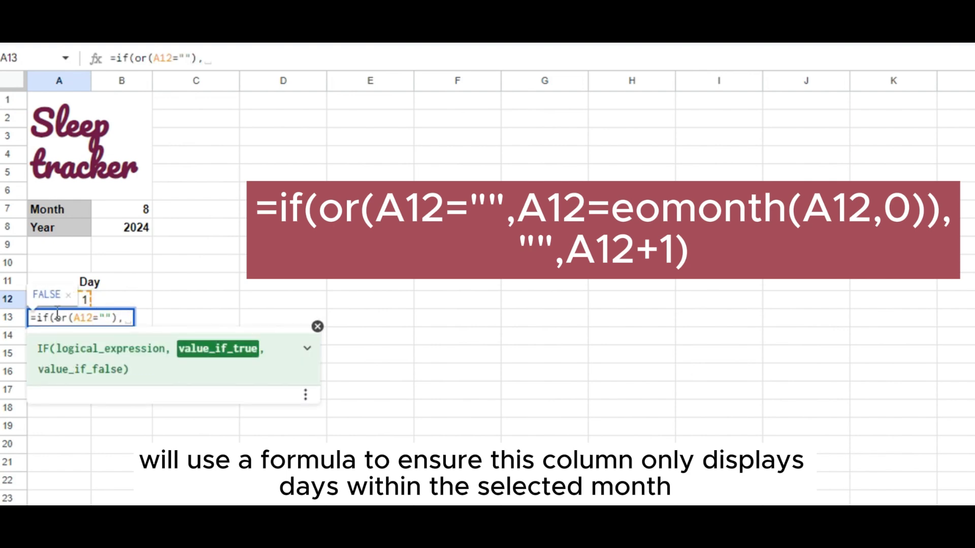
left_click(85, 300)
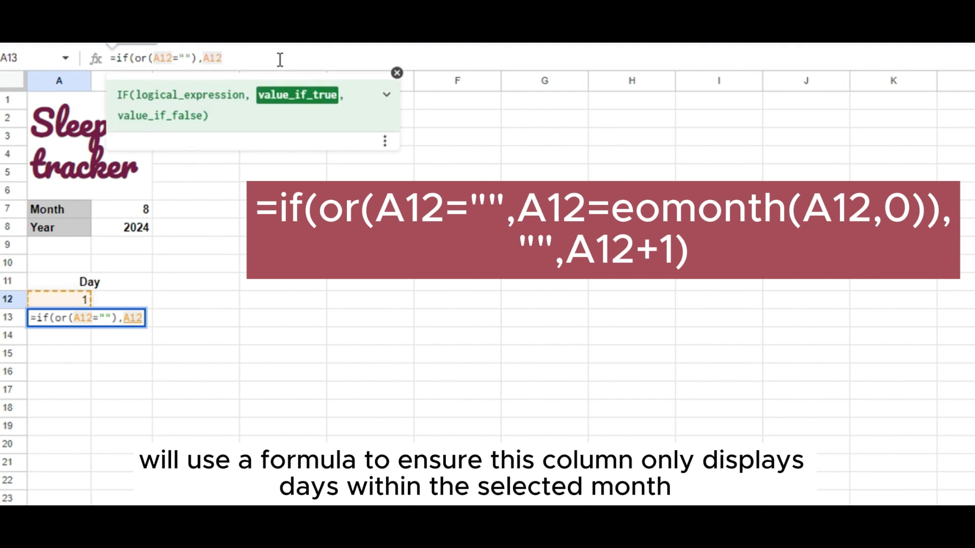
left_click(199, 58)
key("BackSpace")
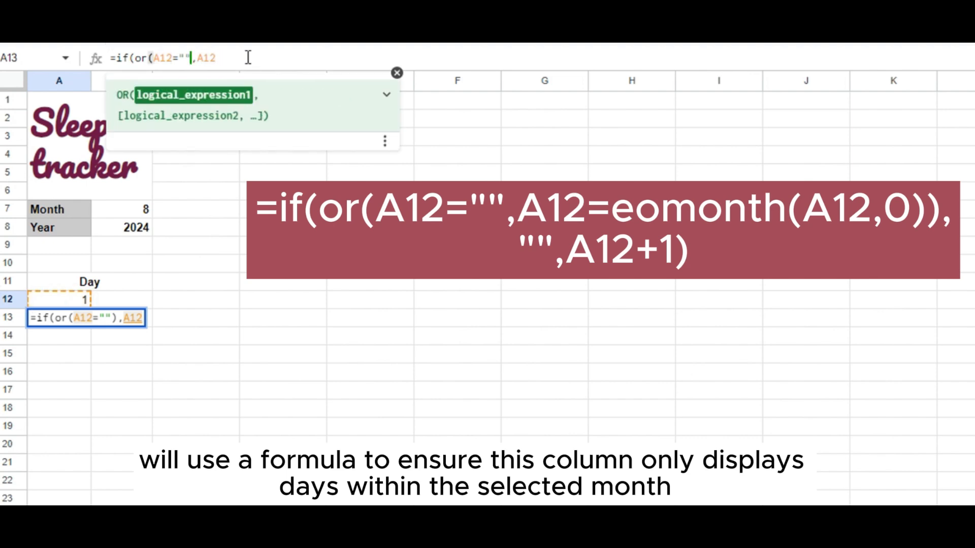
left_click(255, 53)
type("=eomonth(")
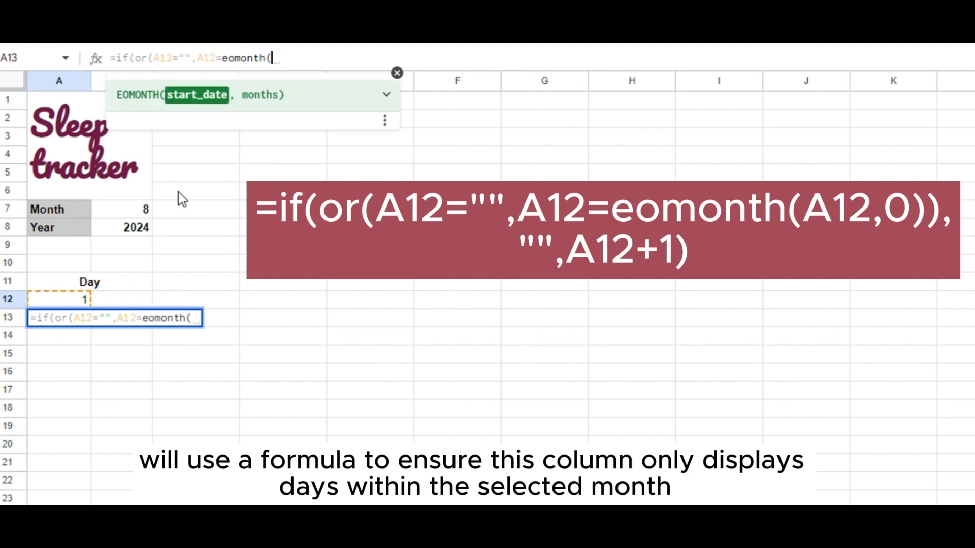
left_click(66, 299)
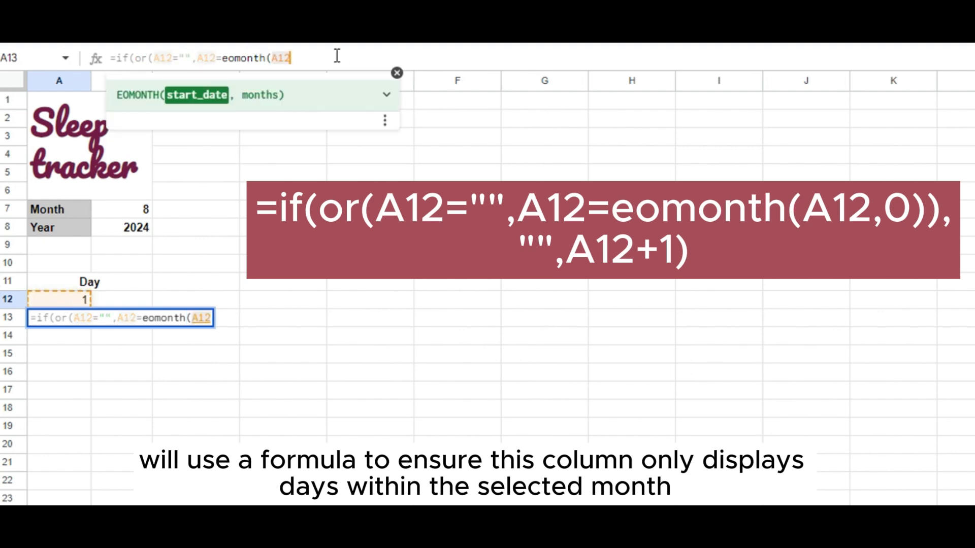
type(",0),\"\"")
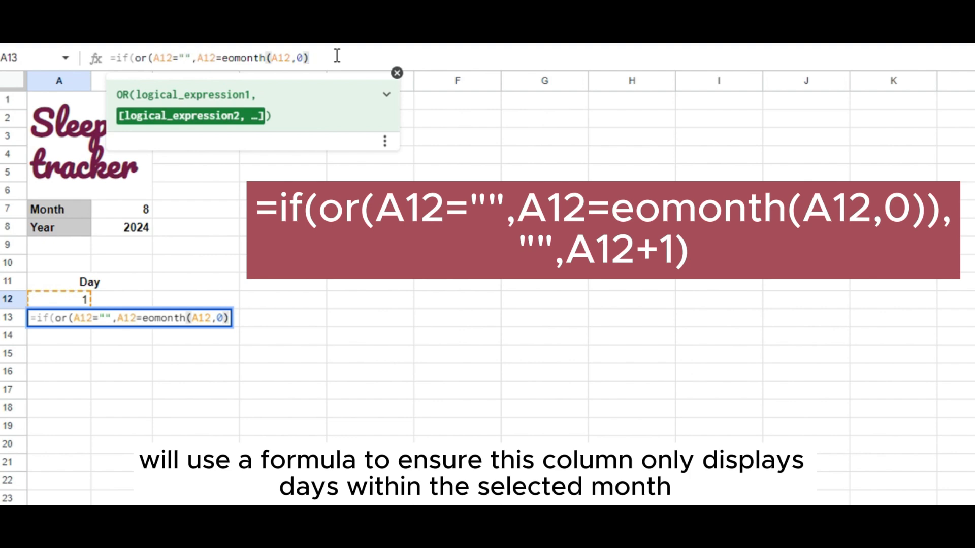
type(",")
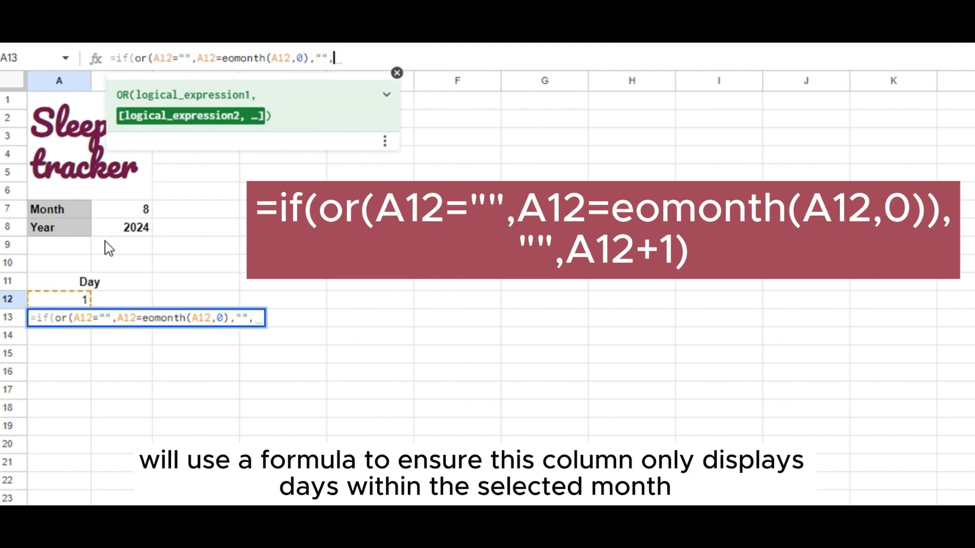
left_click(83, 298)
type("+1)")
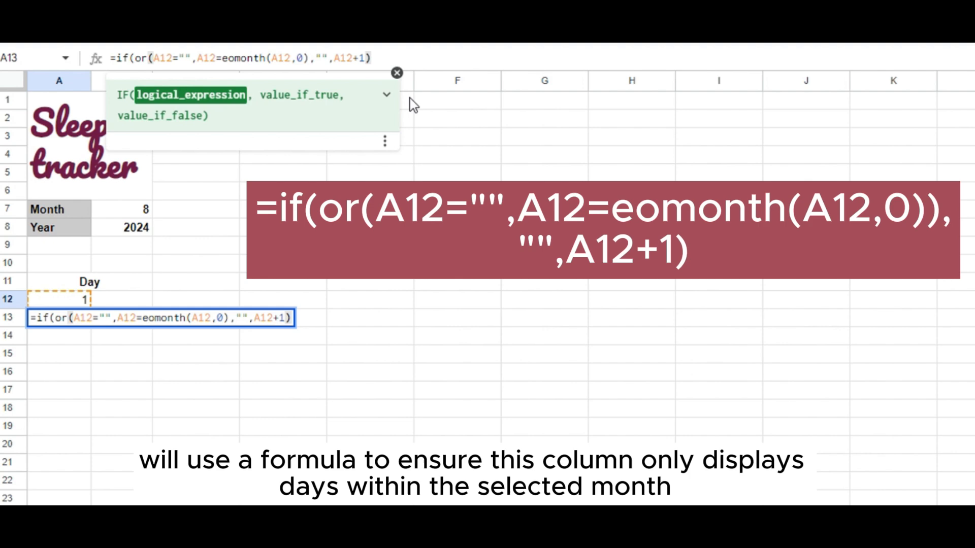
key("Return")
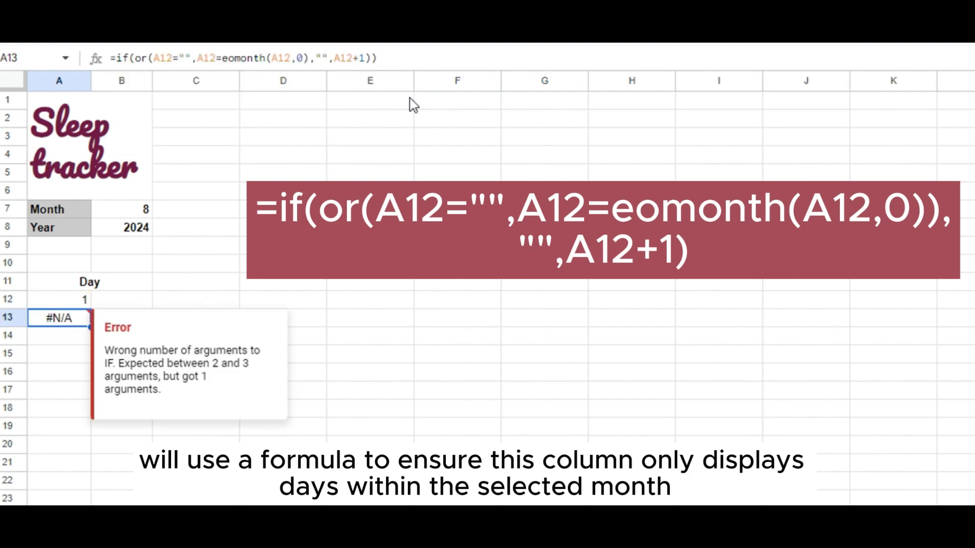
- Correct the parentheses in A13 so the formula reads =if(or(A12="",A12=eomonth(A12,0)),"",A12+1)
left_click(314, 57)
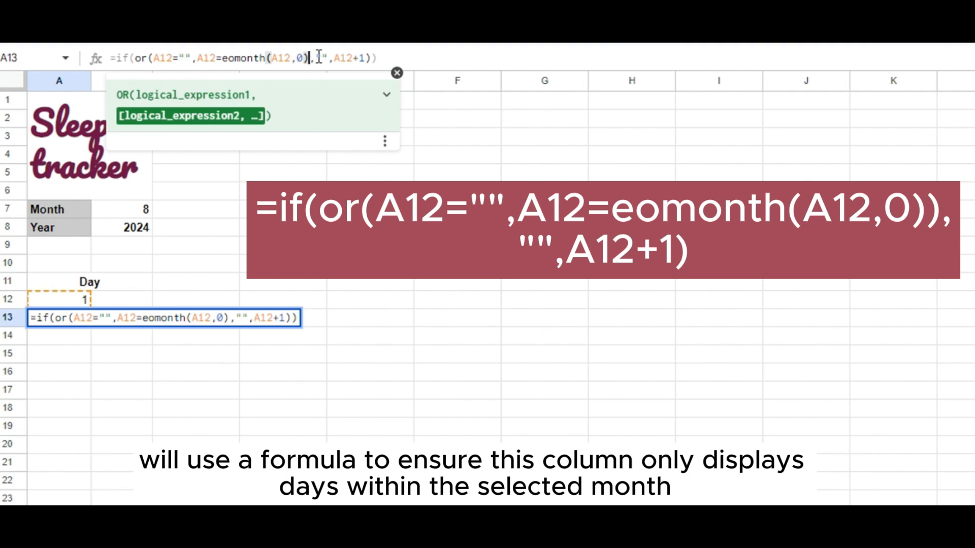
type(")")
left_click(465, 60)
key("BackSpace")
key("Return")
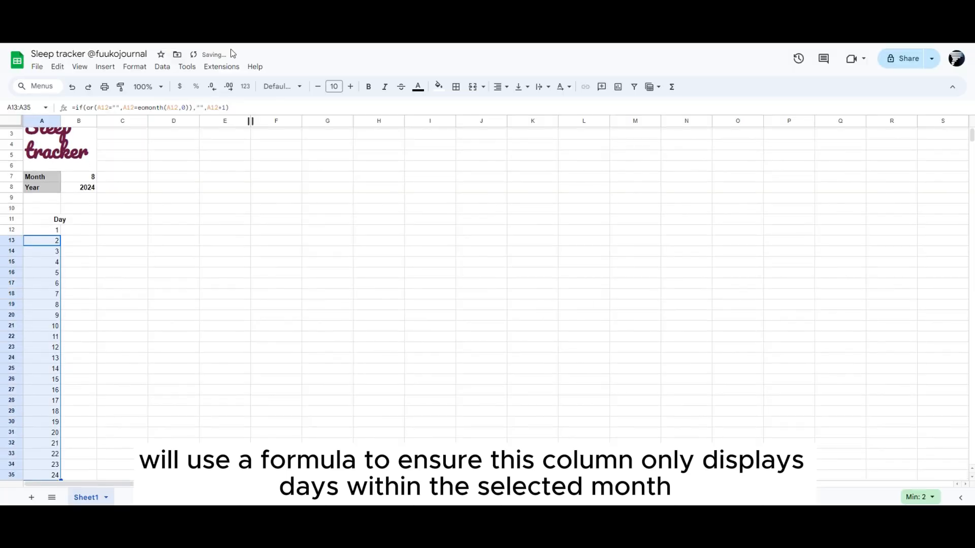
- Fill the A13 formula down column A through row 44
scroll(70, 353, "down", 6)
left_click_drag(61, 290, 65, 334)
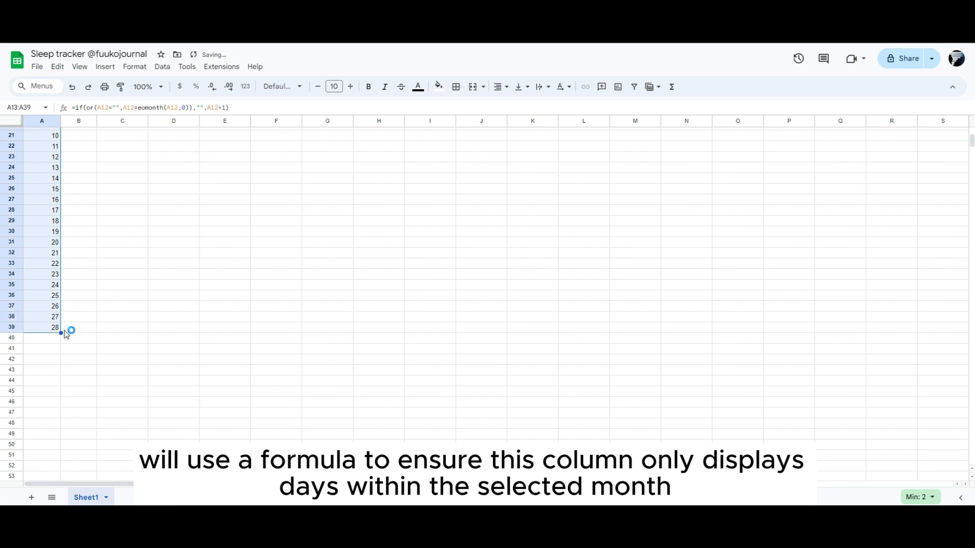
left_click_drag(59, 382, 63, 383)
key("shift+Right")
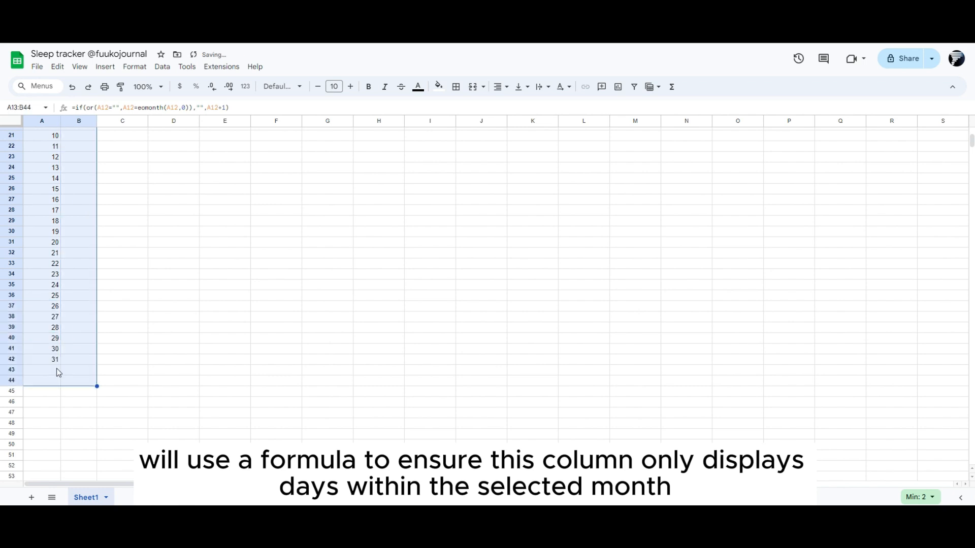
- Clear the surplus formulas from A43:A44 below the last day of the month
left_click(52, 372)
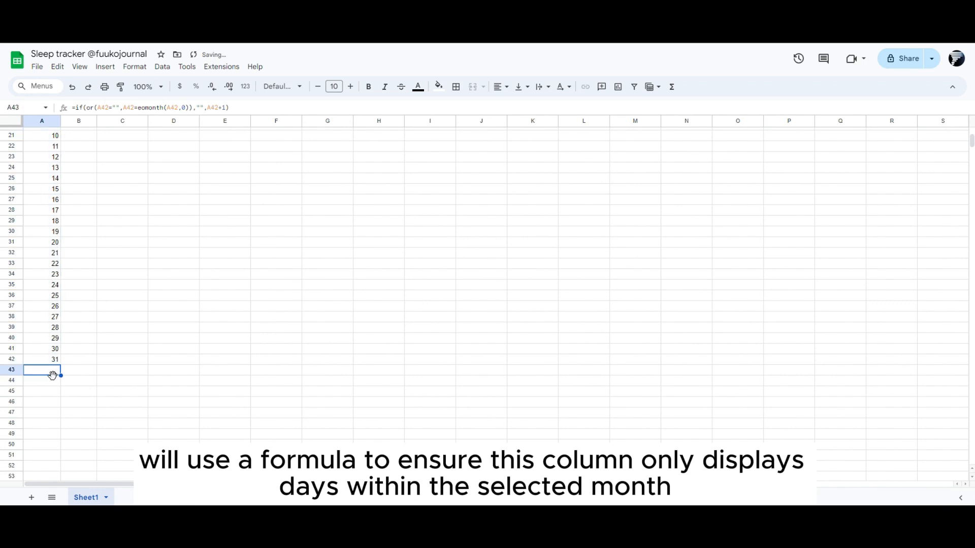
key("shift+Down")
key("Delete")
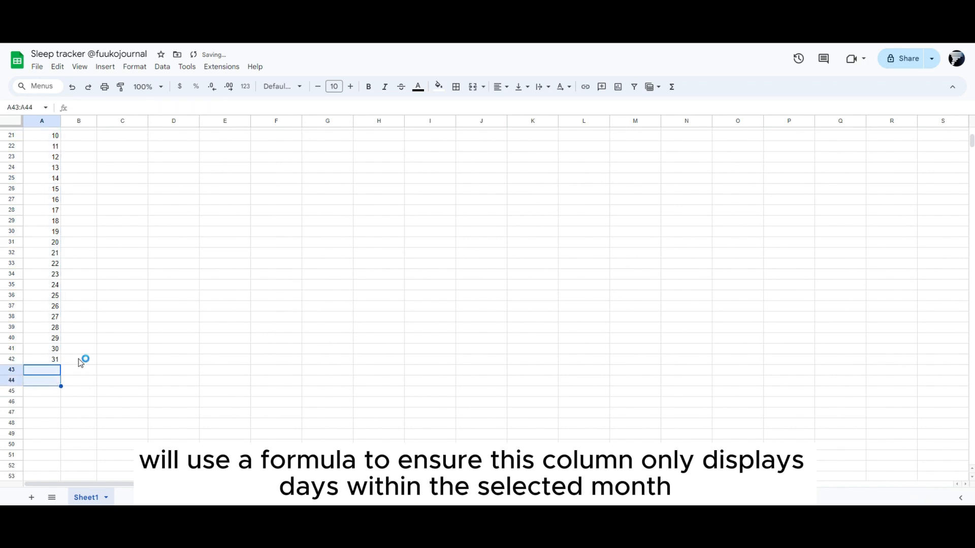
- Set the month in B7 to 2 and check the last days listed in column A
left_click(50, 362)
left_click(52, 371)
scroll(60, 368, "up", 5)
left_click(93, 198)
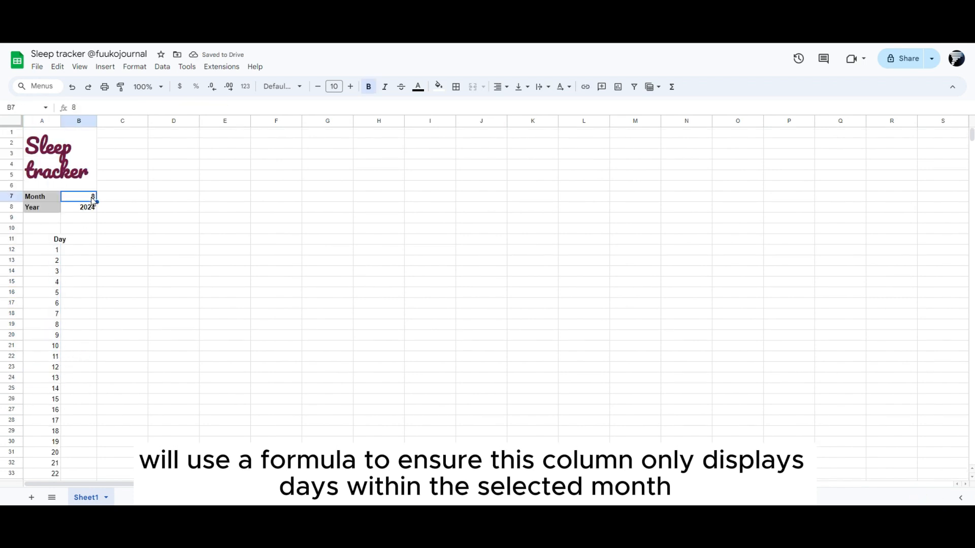
type("2")
key("Return")
left_click(55, 310)
scroll(54, 310, "down", 5)
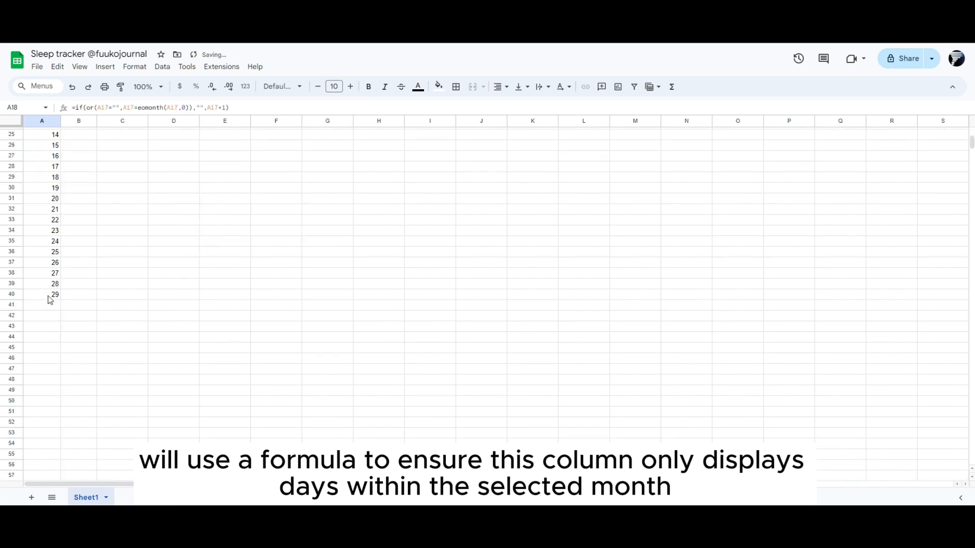
- Set the month in B7 back to 8
scroll(56, 305, "up", 5)
left_click(91, 198)
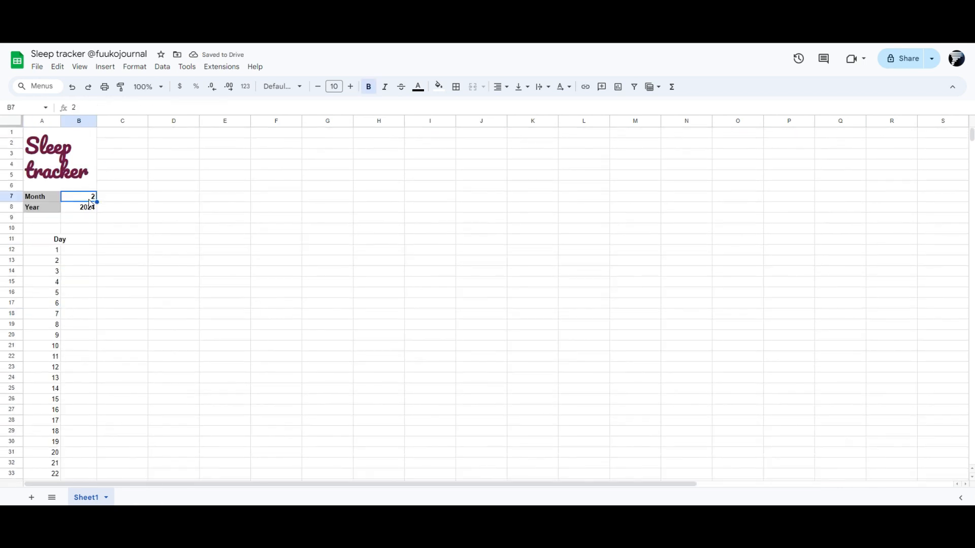
type("8")
key("Return")
- Enter =text(A12,"ddd") in B12 and autofill the weekday formula down column B
left_click(80, 252)
type("=t")
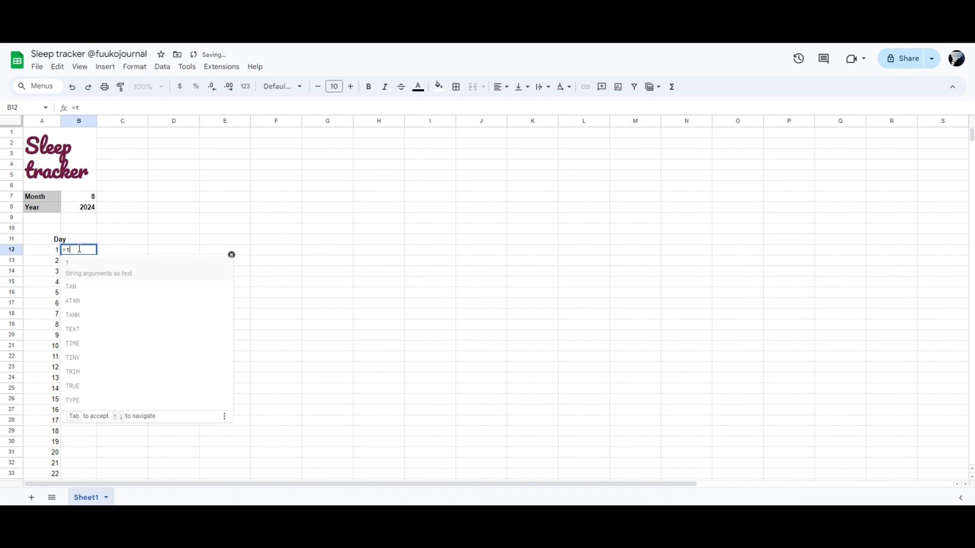
type("ext(A12,\"dd")
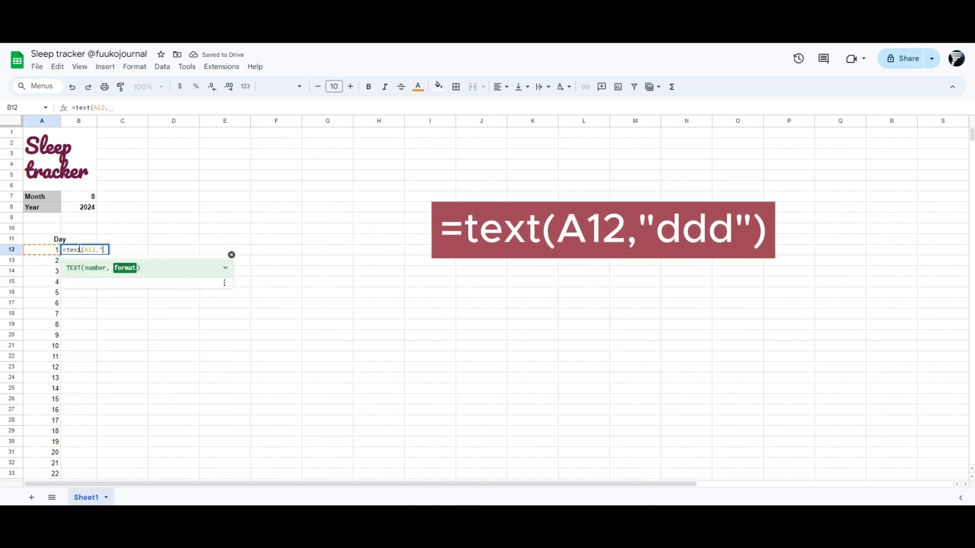
type("d\")")
key("Return")
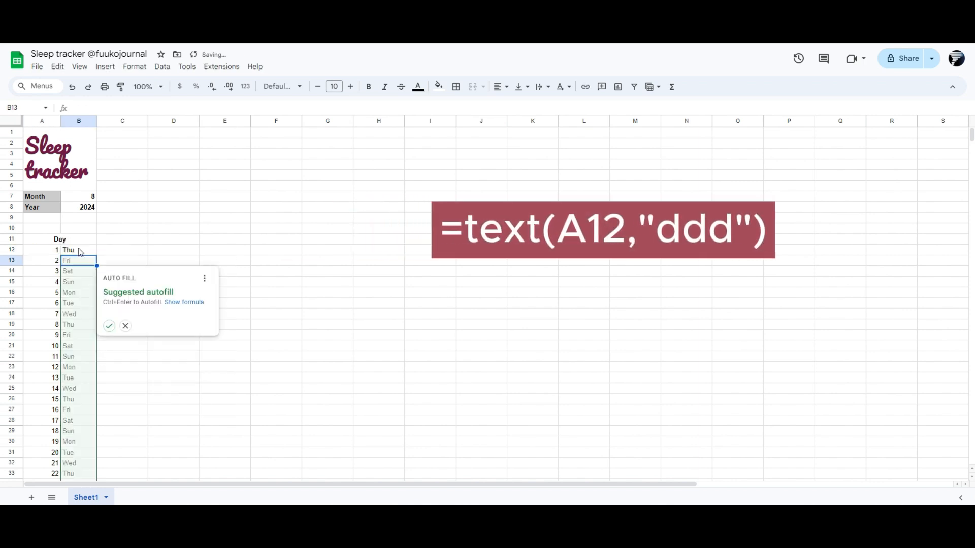
left_click(109, 325)
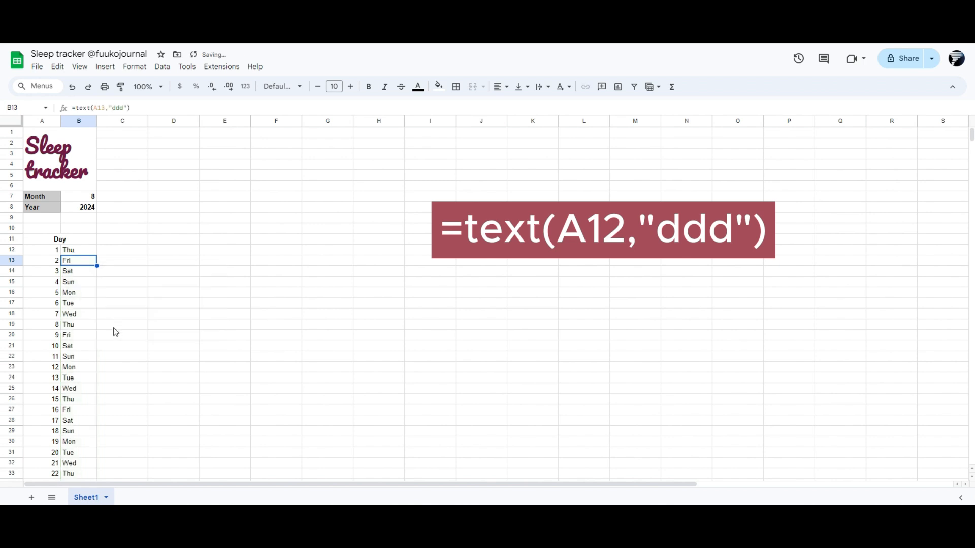
- Enter 8 pm in C11 as the first hour of the header row
left_click(129, 251)
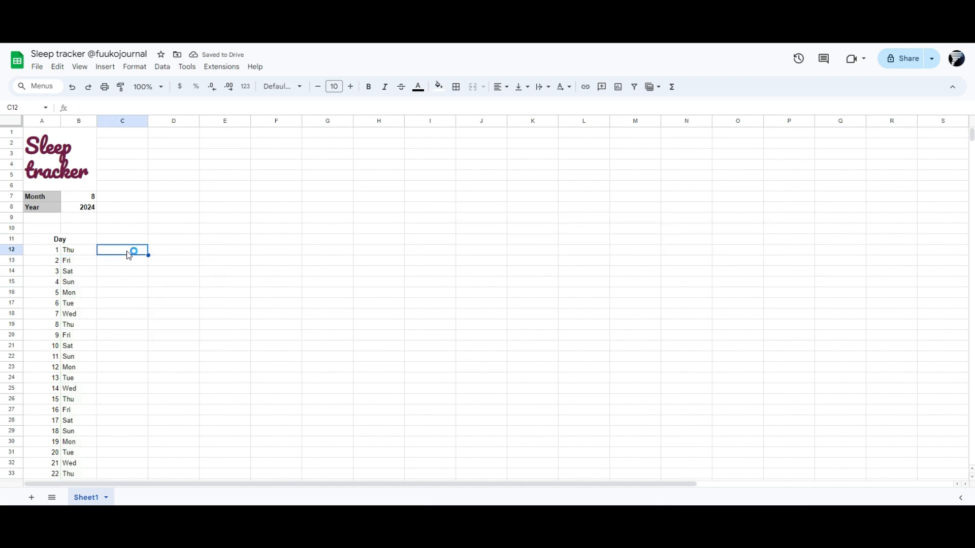
key("Up")
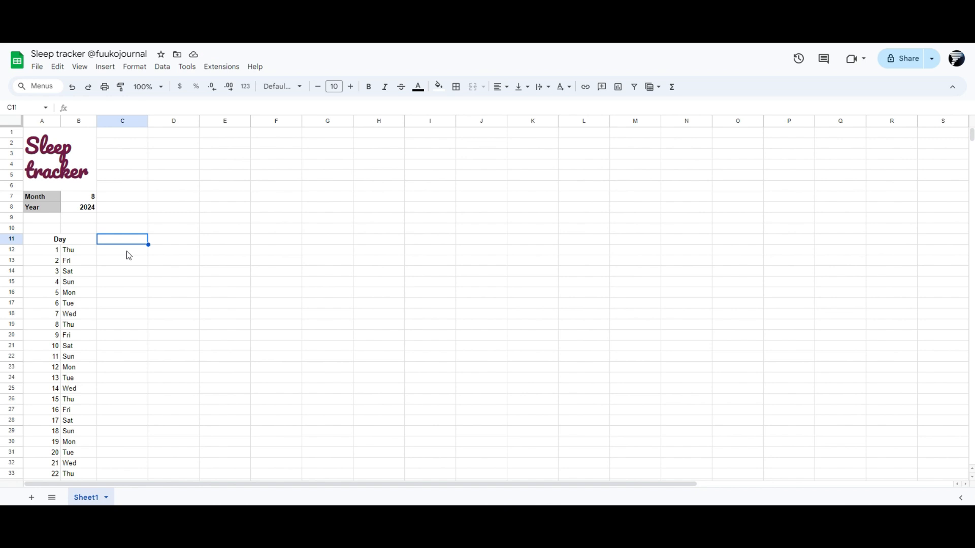
type("8pm")
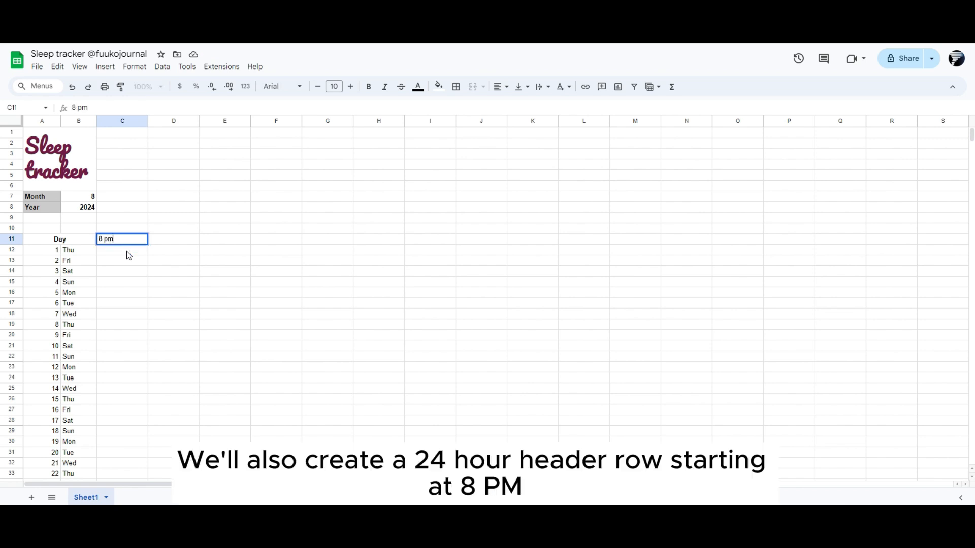
key("Return")
key("Up")
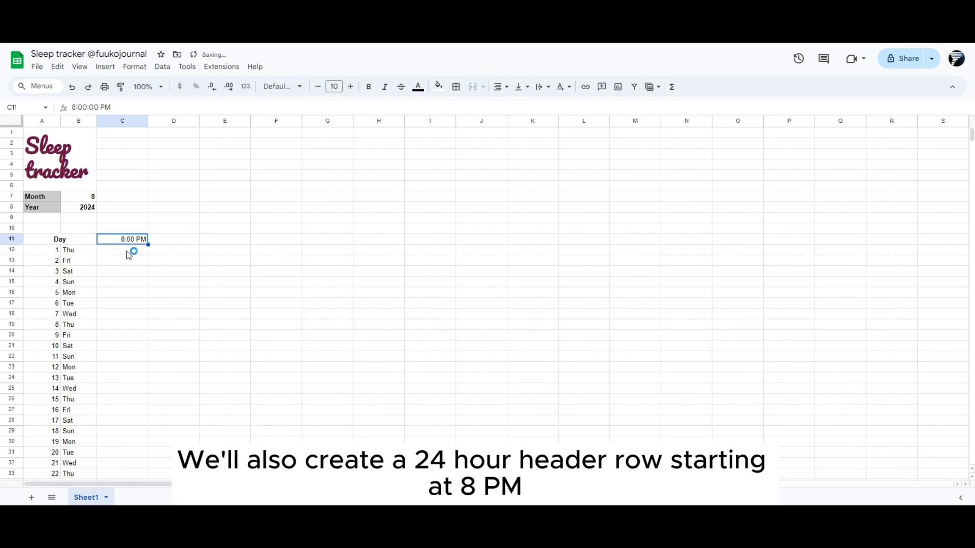
- Give C11 a custom time format with only the hour and AM/PM, and fill the hourly series across to Z11
left_click(135, 67)
mouse_move(208, 109)
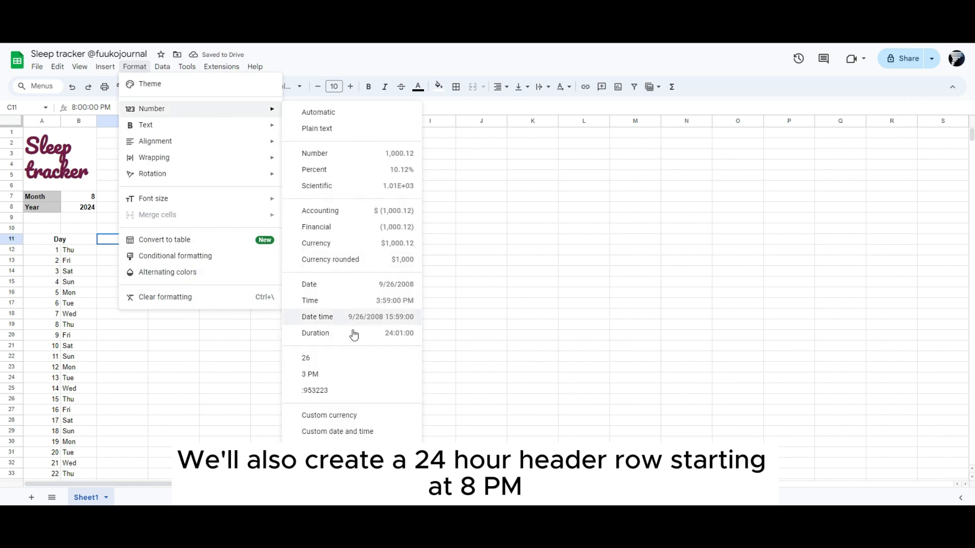
left_click(303, 432)
left_click(452, 179)
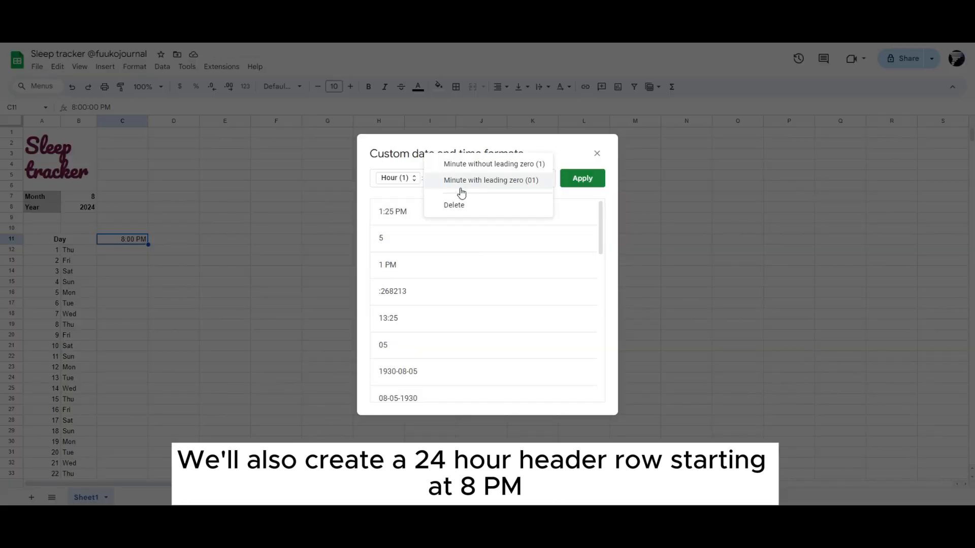
left_click(461, 204)
key("BackSpace")
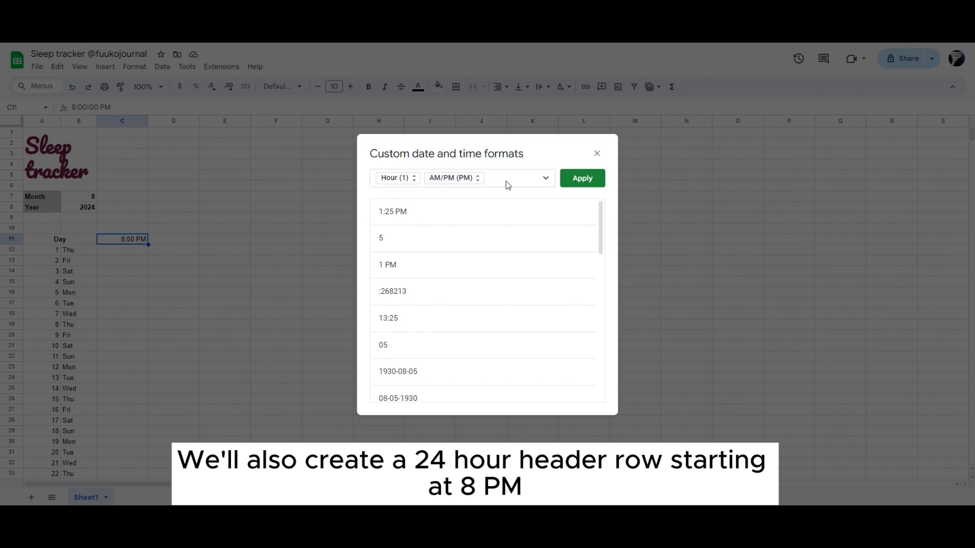
left_click(577, 184)
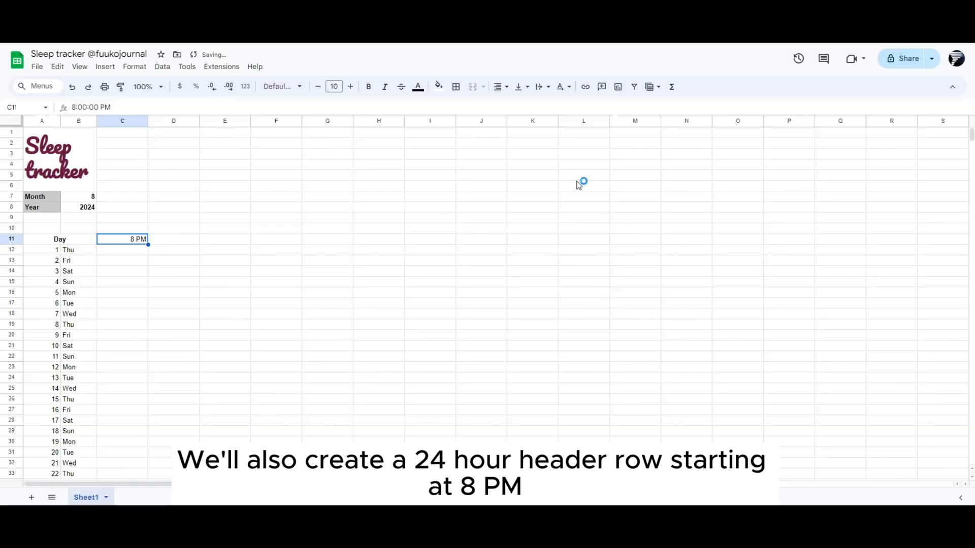
left_click_drag(148, 245, 929, 252)
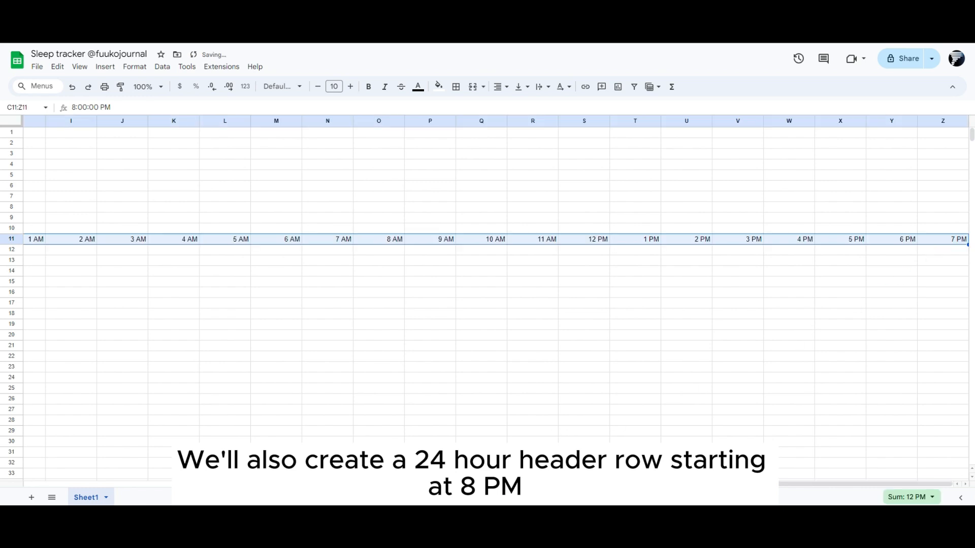
- Insert four blank columns after column Z
right_click(944, 121)
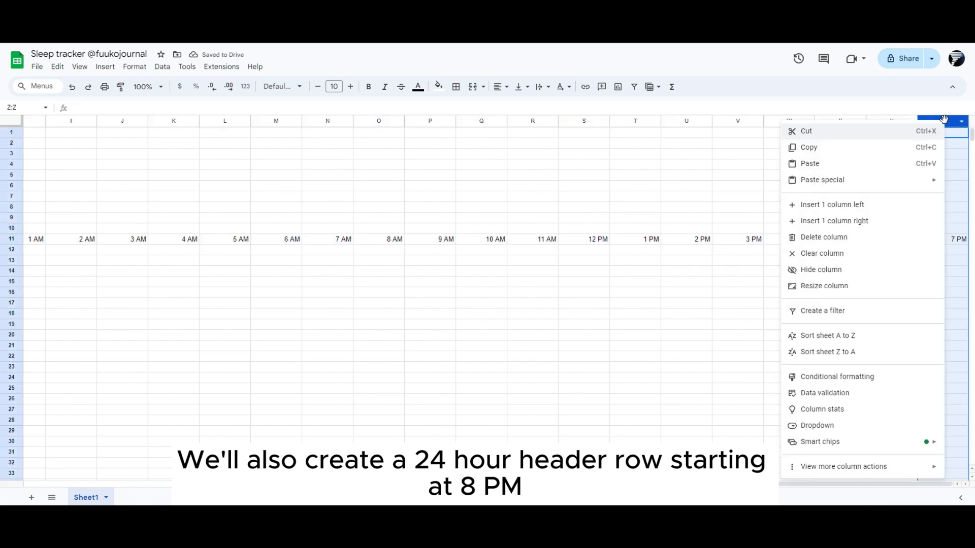
left_click(866, 222)
right_click(929, 120)
left_click(885, 220)
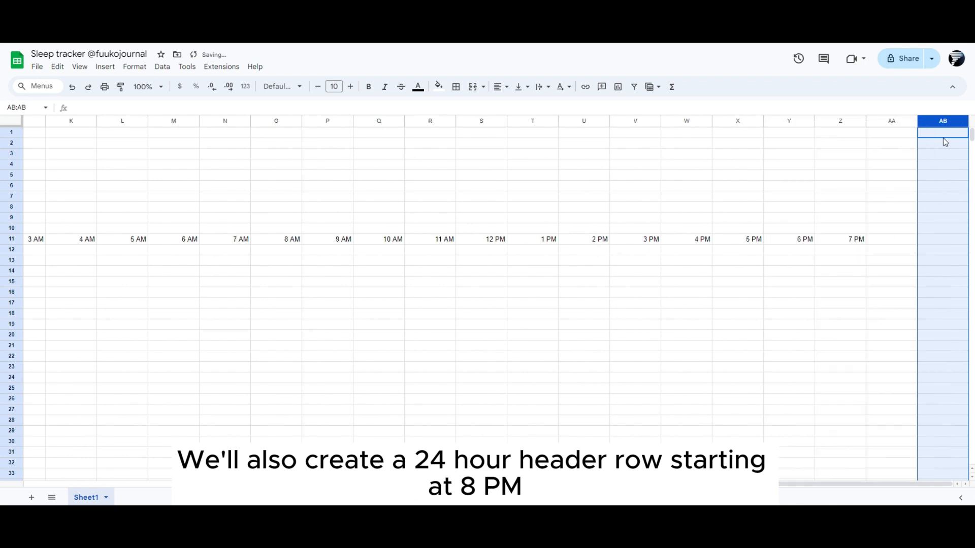
left_click(888, 121, "shift")
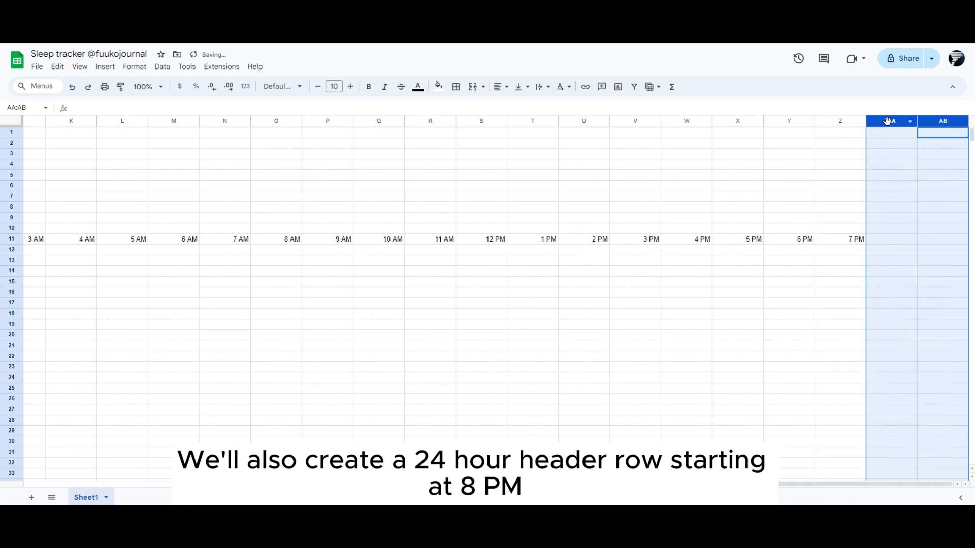
right_click(887, 121)
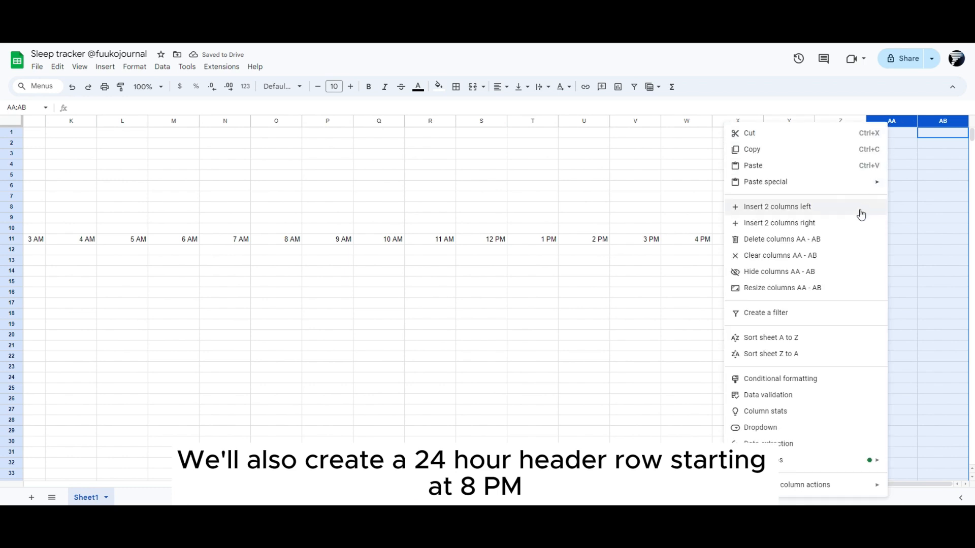
left_click(847, 225)
left_click(795, 243)
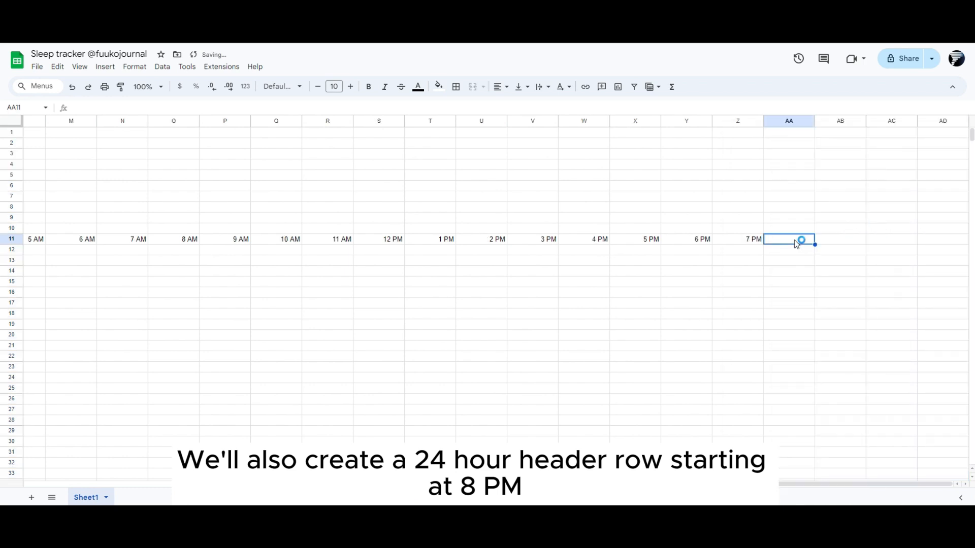
- Narrow columns C through Z together so they just fit the hour labels
key("Left")
key("Left")
key("Left")
key("Left")
key("Left")
key("Left")
key("Left")
key("Left")
key("Left")
left_click(745, 123)
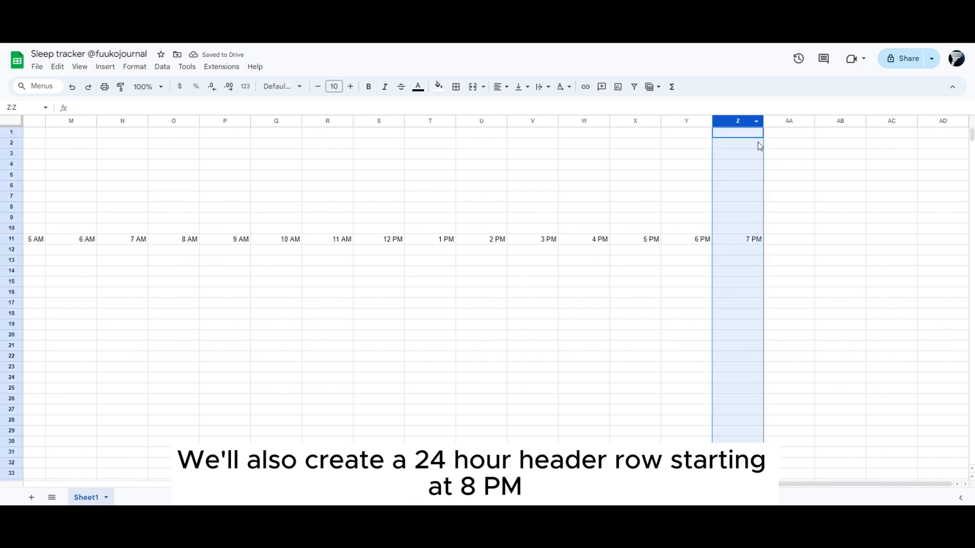
left_click_drag(711, 484, 488, 484)
left_click_drag(203, 484, 130, 484)
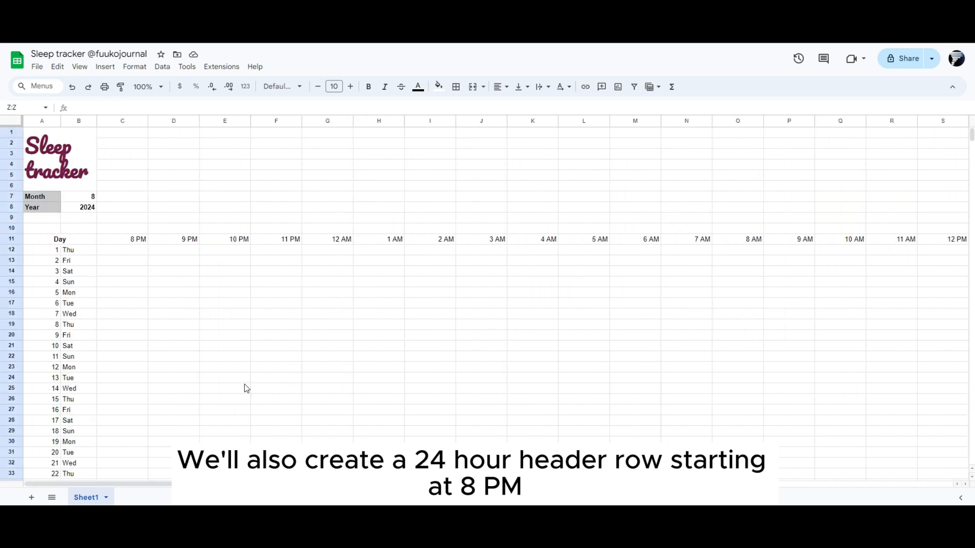
left_click(127, 122, "shift")
left_click_drag(146, 126, 120, 124)
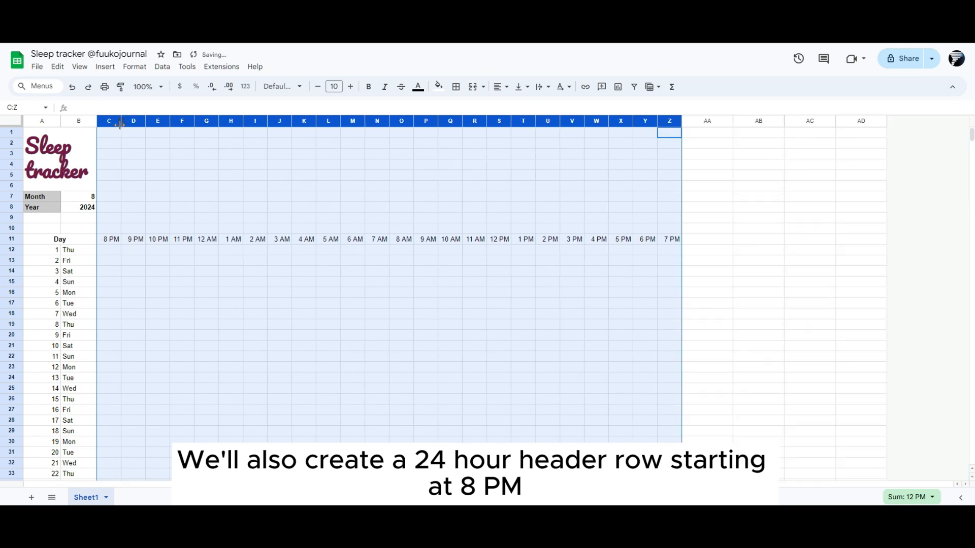
left_click(133, 282)
- Format the header row A11:Z11 with bold white text on a dark blue fill
left_click(60, 239)
left_click(671, 243, "shift")
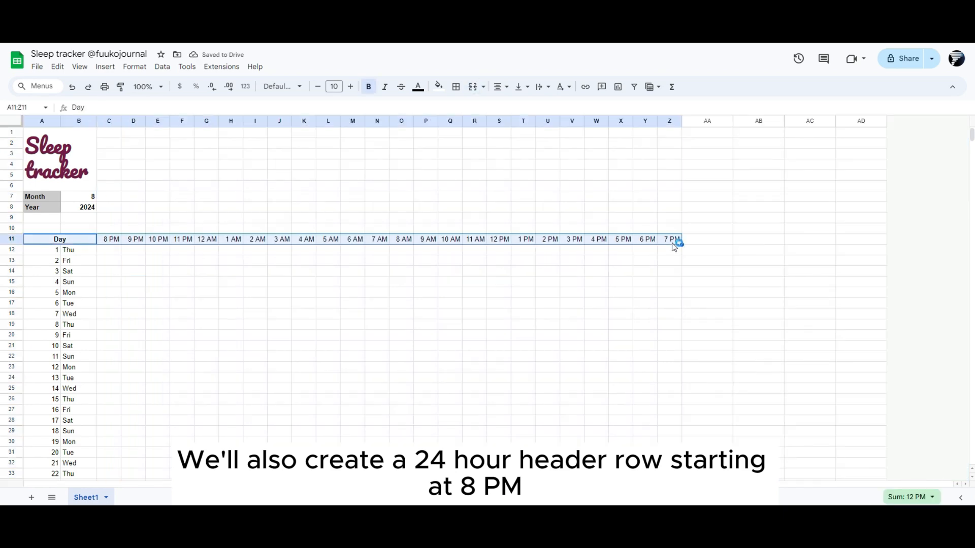
left_click(439, 87)
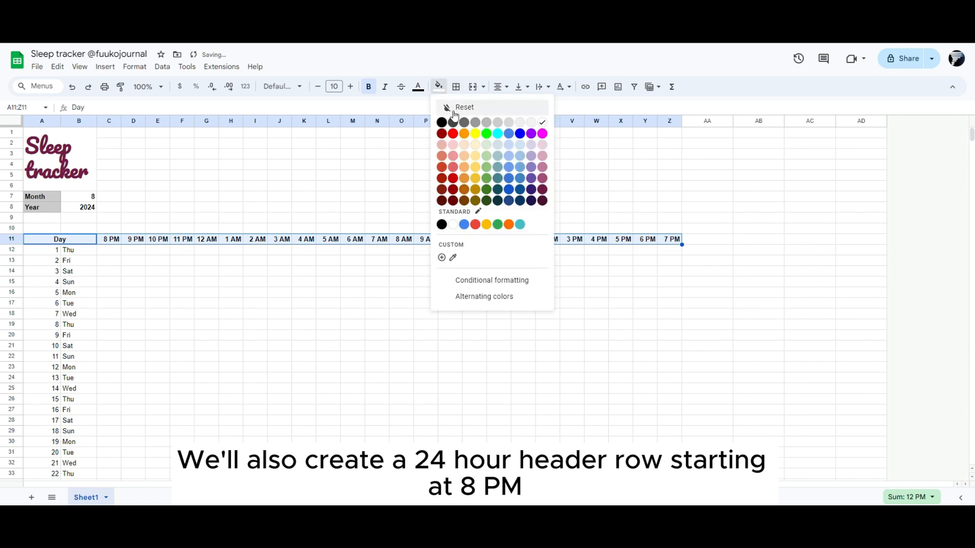
left_click(509, 199)
left_click(418, 86)
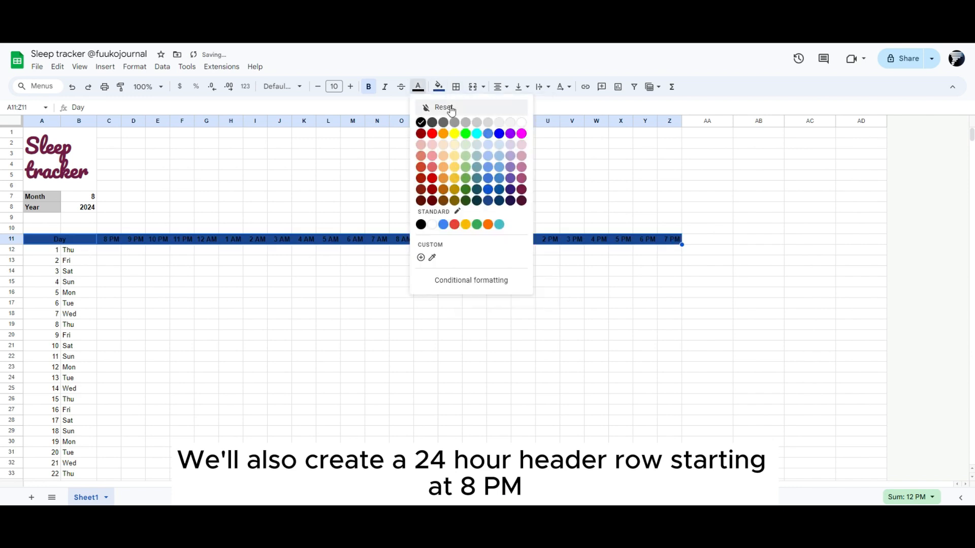
left_click(520, 123)
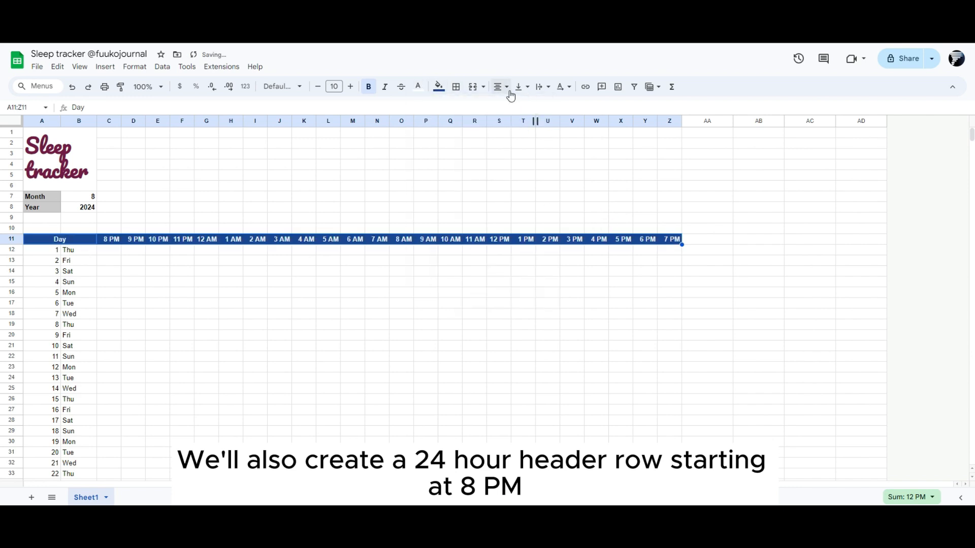
left_click(702, 248)
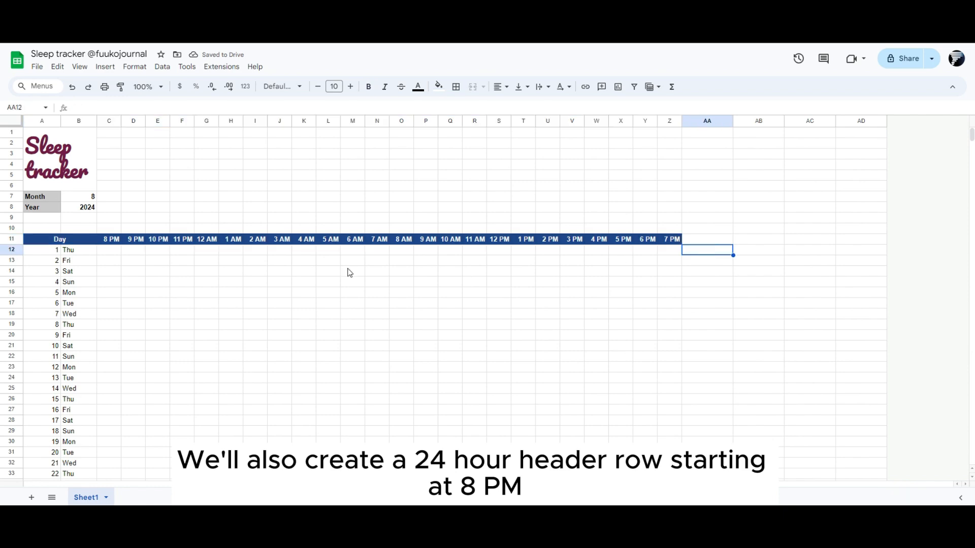
- Insert checkboxes in every hour cell of C12:Z42
left_click(115, 254)
scroll(648, 429, "down", 4)
left_click(647, 442, "shift")
scroll(657, 426, "up", 4)
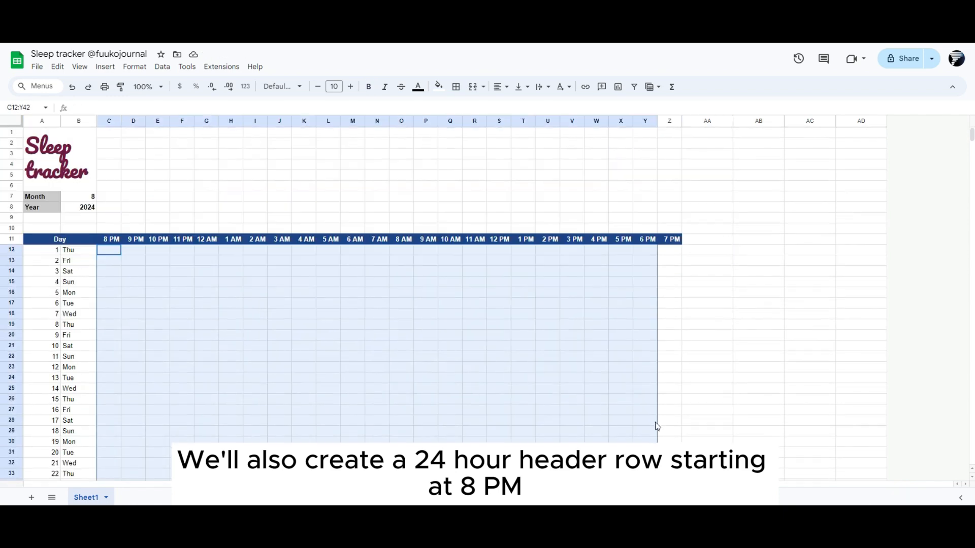
scroll(680, 442, "down", 4)
left_click(676, 442, "shift")
scroll(640, 401, "up", 4)
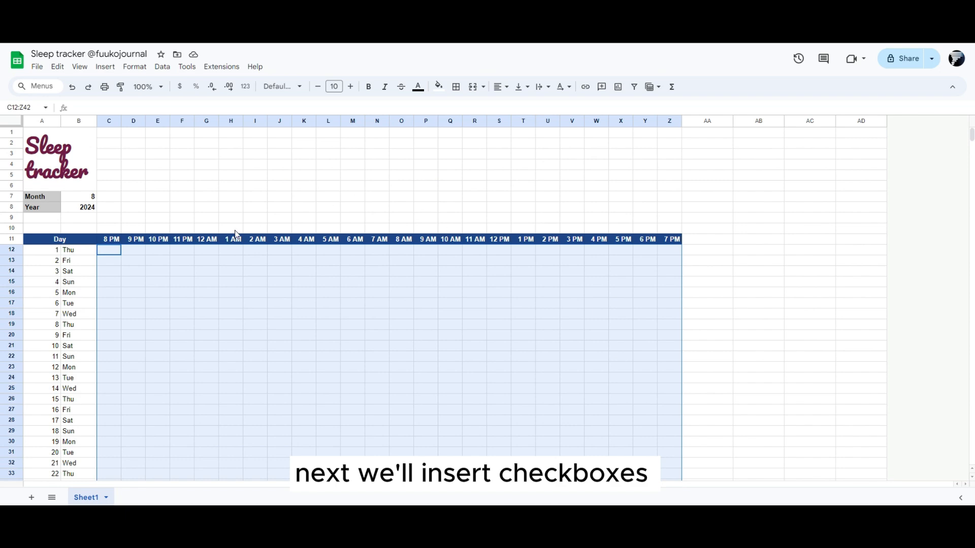
left_click(104, 67)
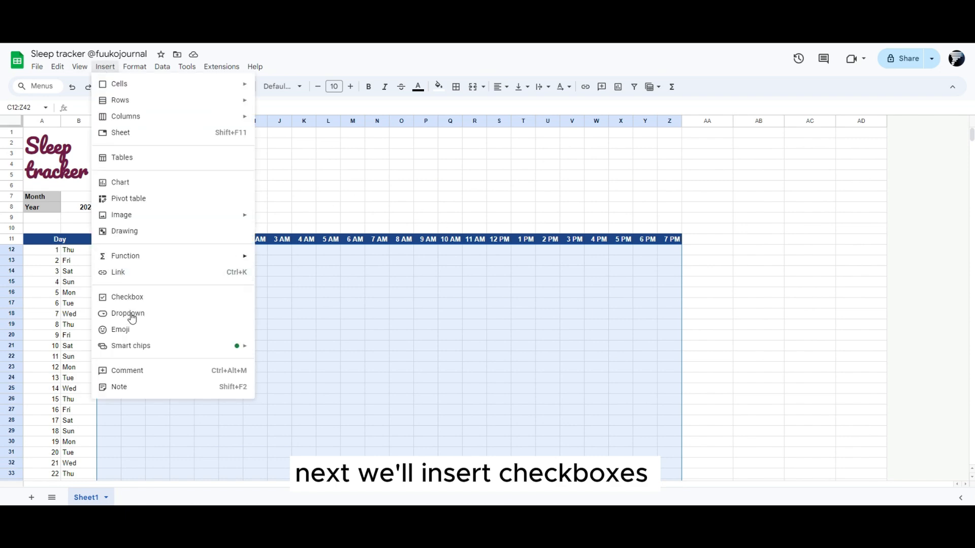
left_click(130, 299)
- Enter the header Total hours in AA11
left_click(711, 245)
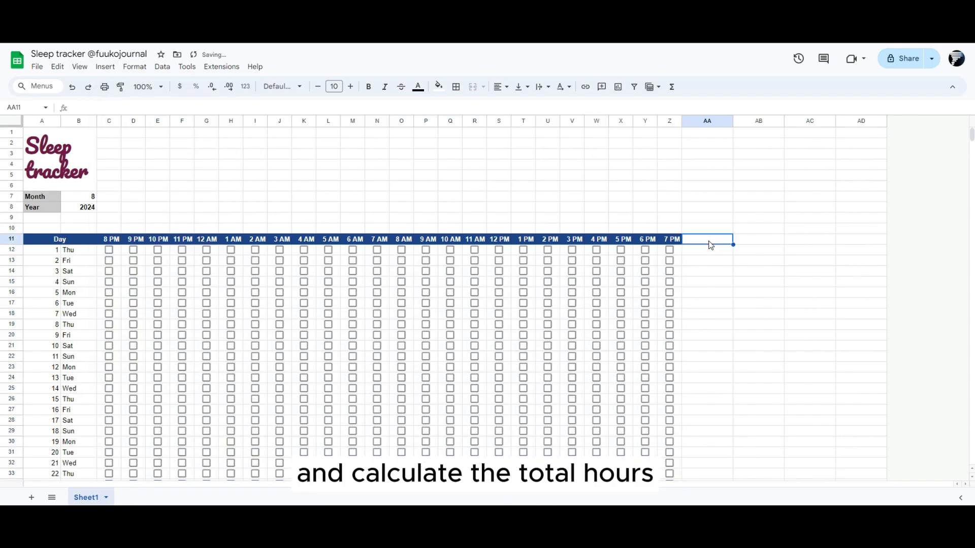
type("Total")
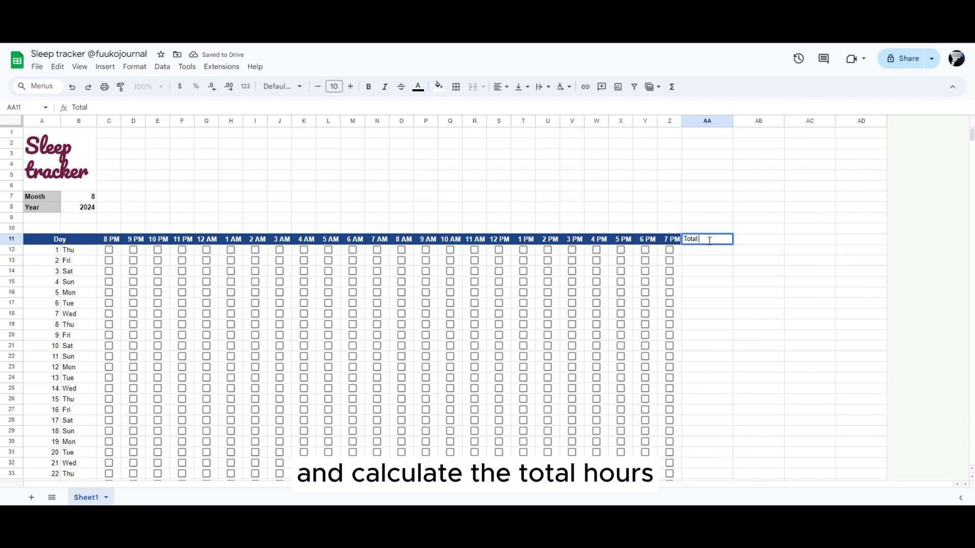
type(" hours")
key("Return")
- Enter the formula =countif(C12:Z12,"true") in AA12 to count the first day's checked hours
type("=c")
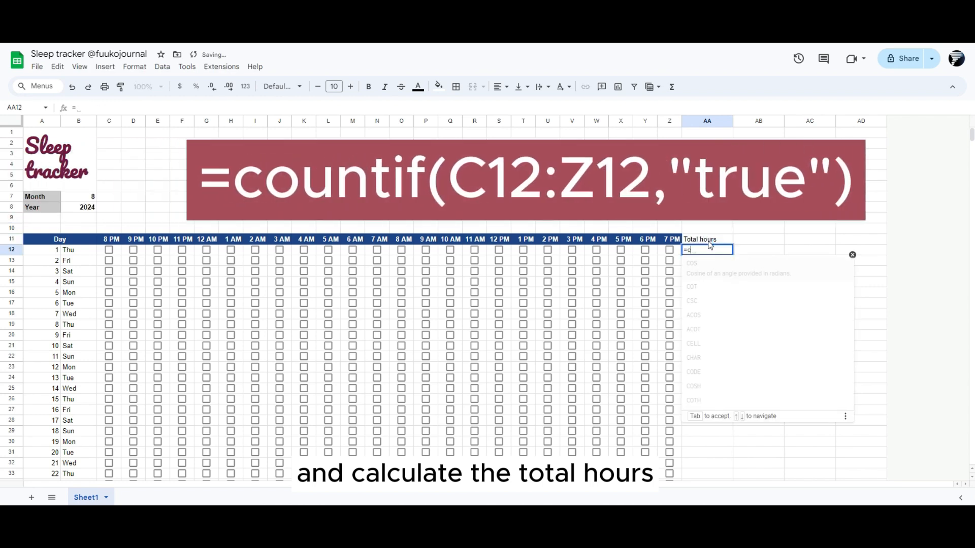
type("ountif(")
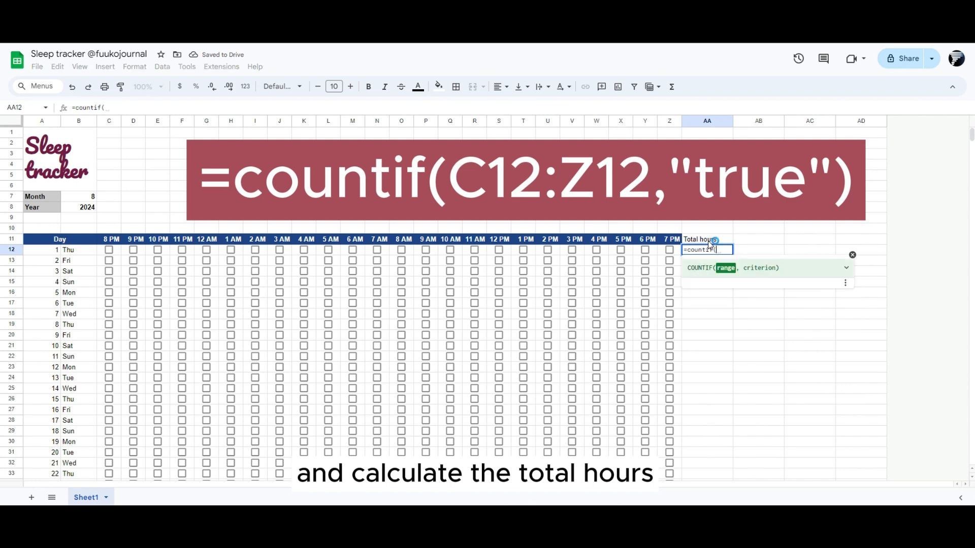
key("Left")
key("shift+Left")
key("shift+Left")
key("shift+Left")
key("shift+Left")
key("shift+Left")
key("shift+Left")
key("shift+Left")
key("shift+Left")
key("shift+Left")
key("shift+Left")
key("shift+Left")
key("shift+Left")
key("shift+Left")
key("shift+Left")
key("shift+Left")
key("shift+Left")
key("shift+Left")
key("shift+Left")
key("shift+Left")
key("shift+Left")
key("shift+Left")
key("shift+Left")
key("shift+Left")
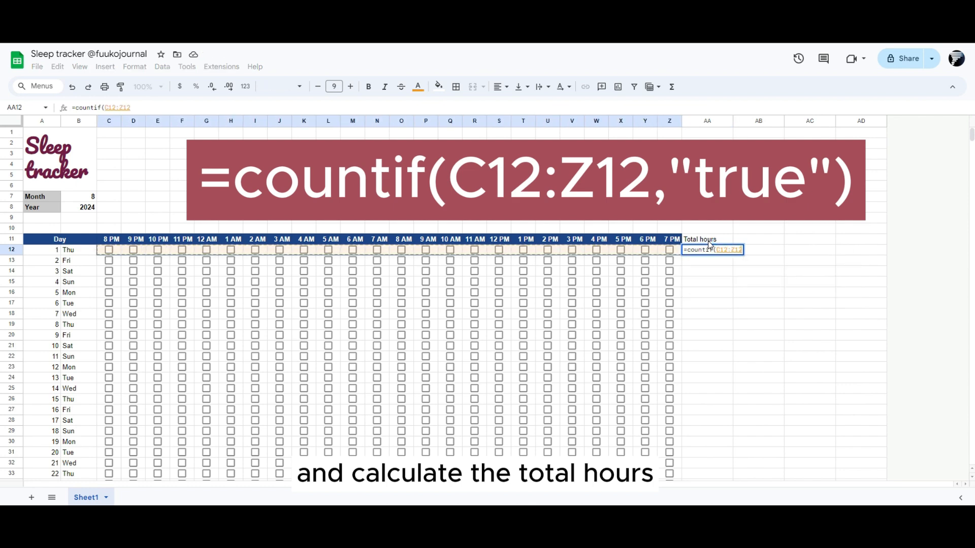
type(",\"true")
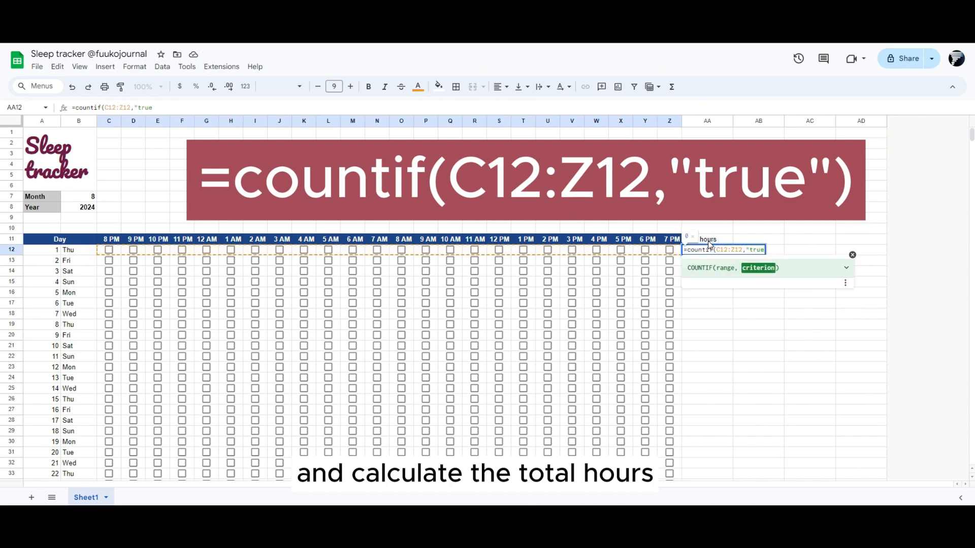
type("\")")
key("Return")
- Fill the COUNTIF formula from AA12 down through AA42 so every day has a total
key("Up")
key("shift+Down")
key("shift+Down")
key("shift+Down")
key("shift+Down")
key("shift+Down")
key("shift+Down")
key("shift+Down")
key("shift+Down")
key("shift+Down")
key("shift+Down")
key("shift+Down")
key("shift+Down")
key("shift+Down")
key("shift+Down")
key("shift+Down")
key("shift+Down")
key("shift+Down")
key("shift+Down")
key("shift+Down")
key("shift+Down")
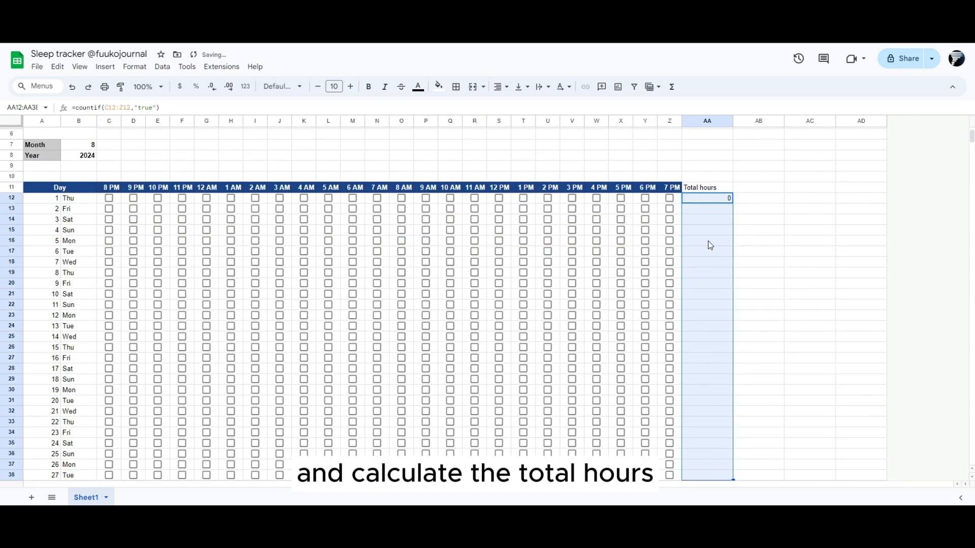
key("shift+Down")
key("shift+Down")
key("shift+Down")
key("shift+Down")
key("Up")
key("Up")
key("Up")
key("Up")
key("Up")
key("Up")
key("Up")
key("Up")
key("Up")
key("Up")
key("Up")
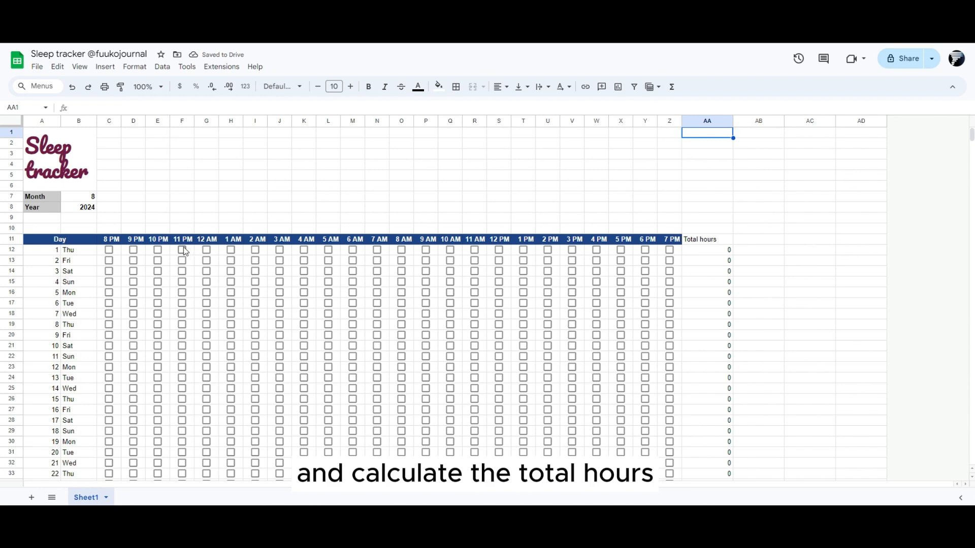
- Tick sample sleep hours: 12 AM to 4 AM for day 1, 2 AM to 4 AM for day 2, and 3 AM to 4 AM for day 3
left_click(207, 250)
left_click(231, 249)
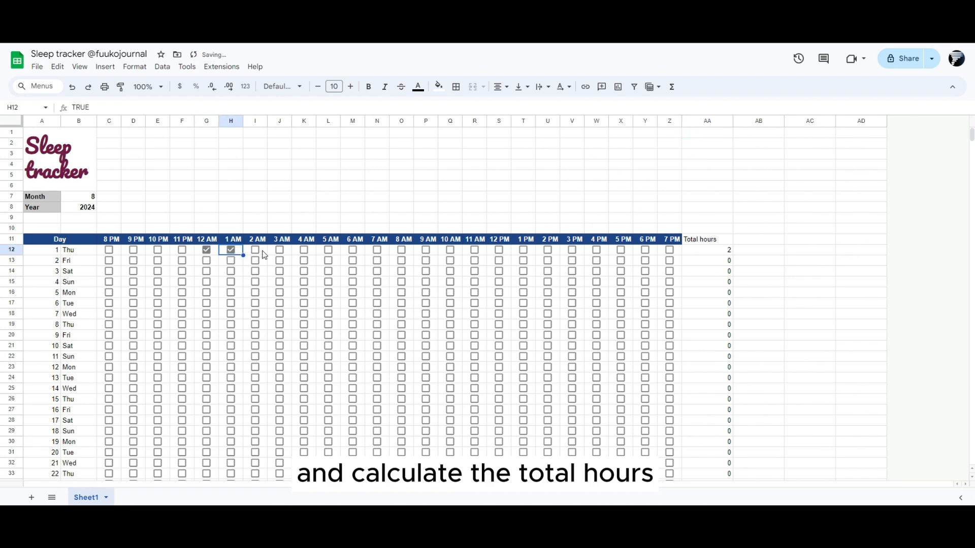
left_click(255, 250)
left_click(255, 261)
left_click(279, 272)
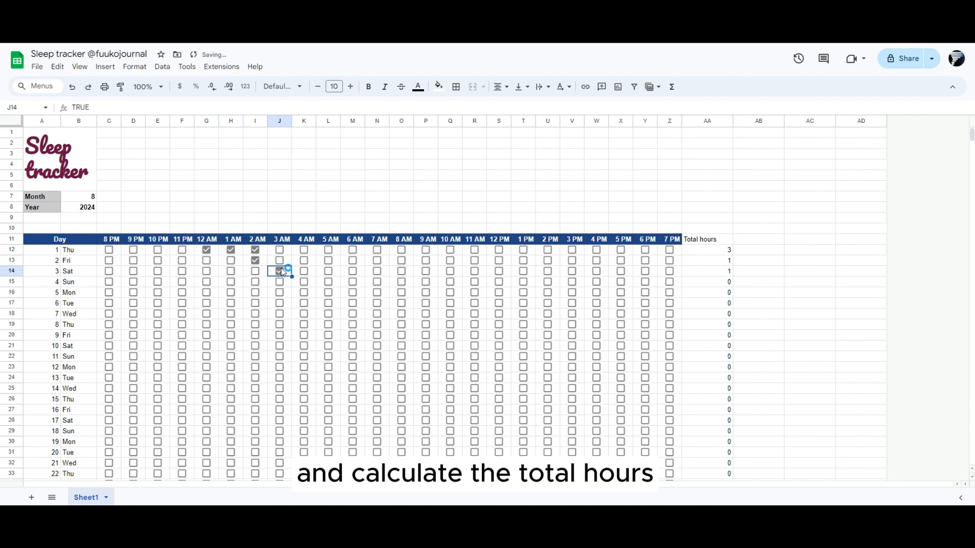
left_click(279, 261)
left_click(280, 250)
left_click(304, 250)
left_click(305, 260)
left_click(305, 271)
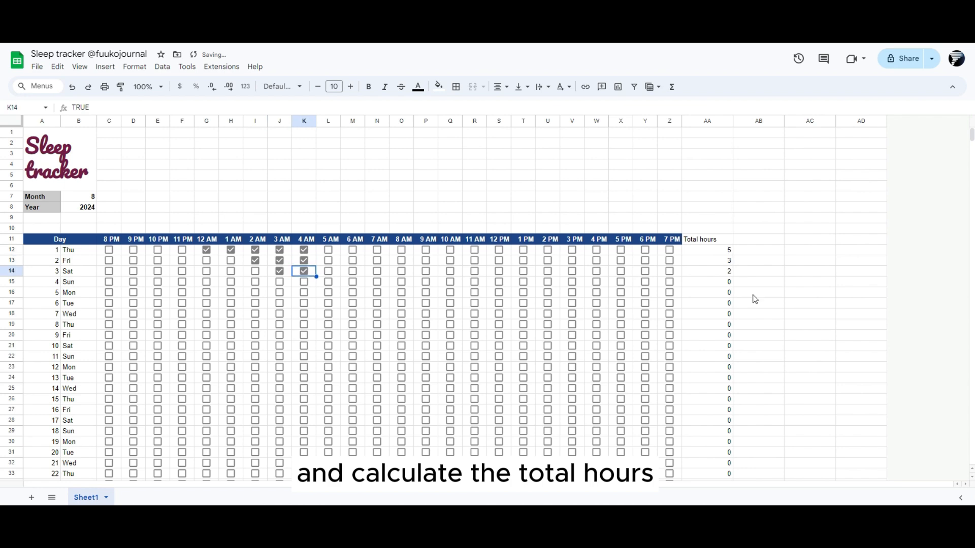
- Copy the header formatting from the 7 PM cell Z11 to the Total hours cell AA11
left_click(680, 240)
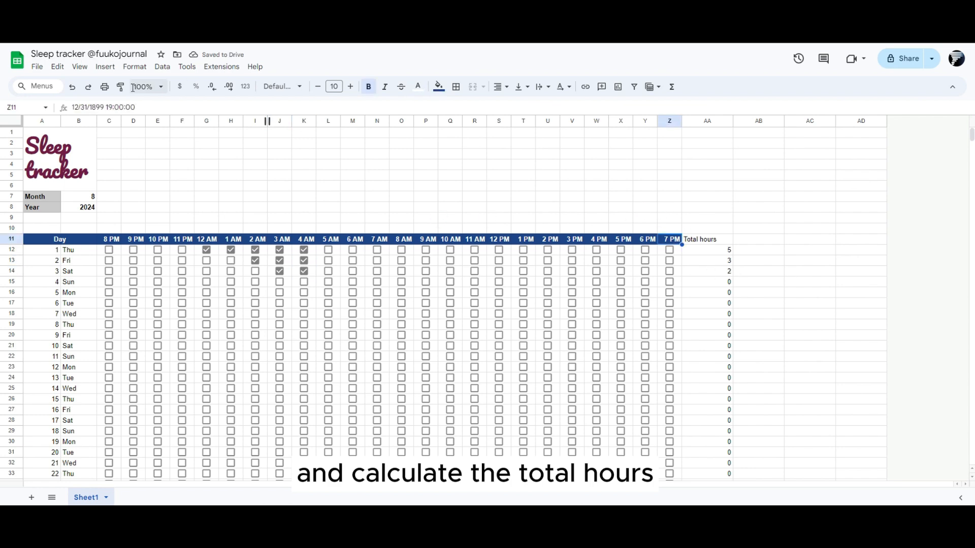
left_click(700, 243)
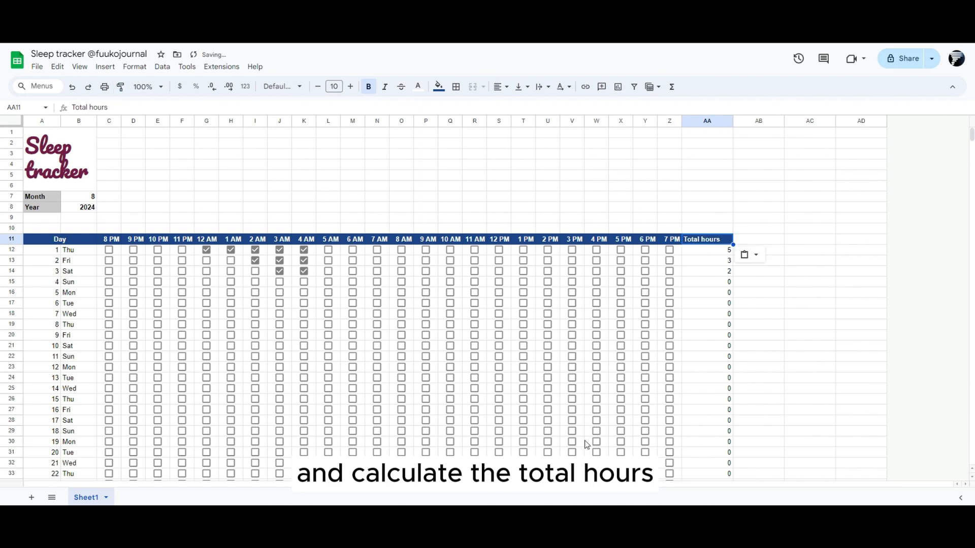
key("Right")
key("Right")
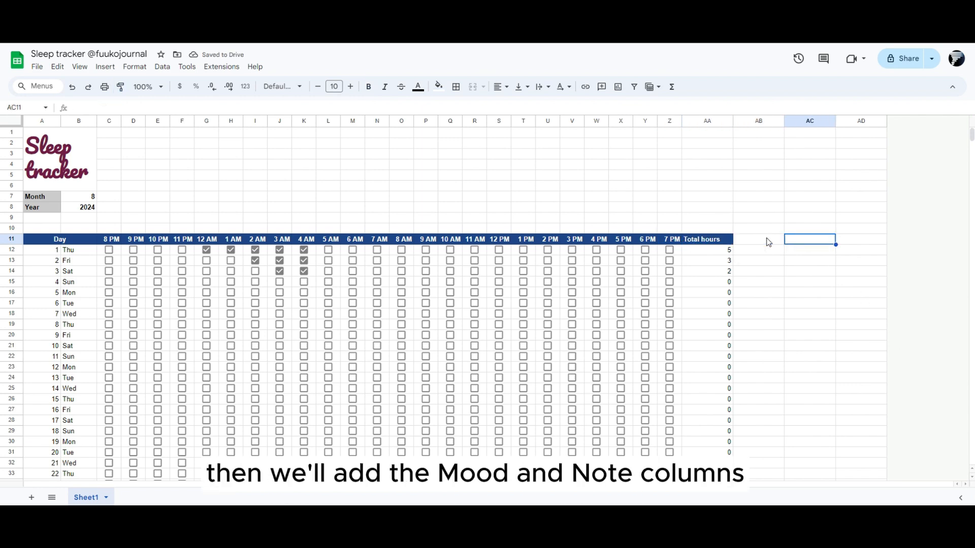
- Enter the column headers Mood in AB11 and Note in AC11
key("Right")
key("Left")
key("Left")
type("M")
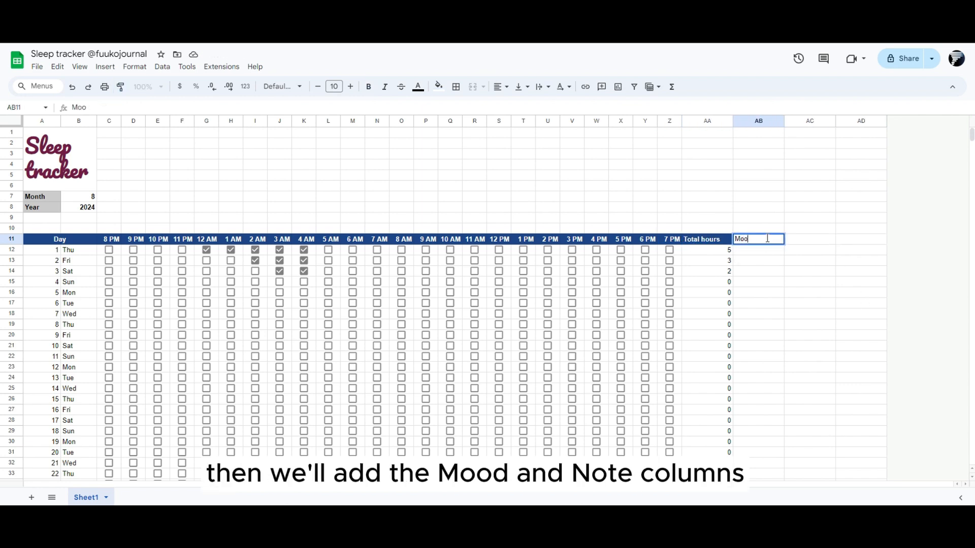
type("ood")
key("Right")
type("Note")
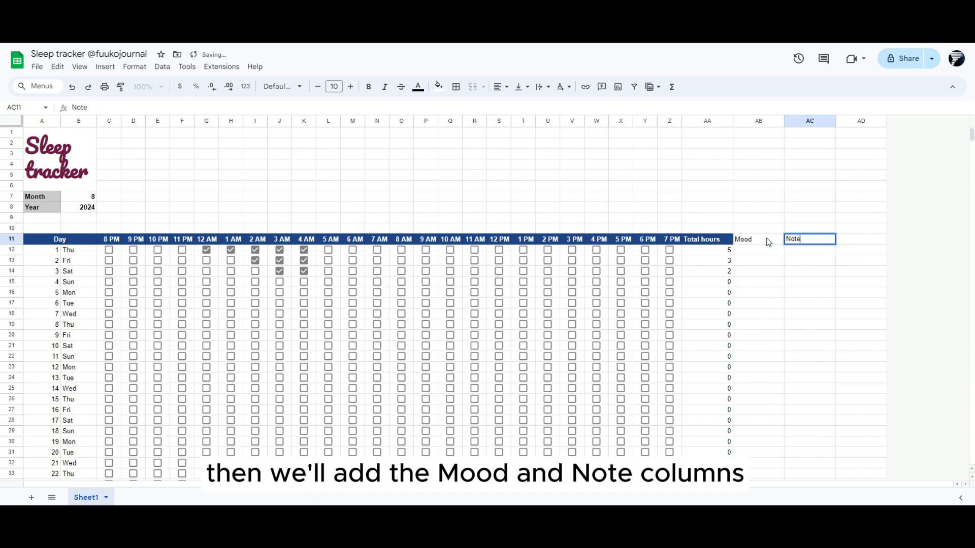
key("Return")
- Copy the Total hours header formatting to the Mood and Note headers in AB11 and AC11
left_click(768, 243)
key("Left")
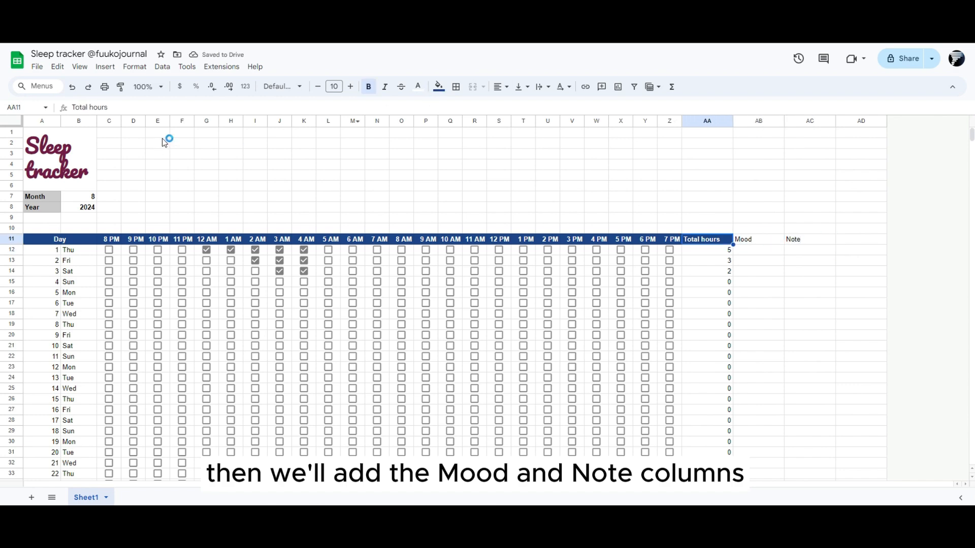
left_click(123, 92)
left_click(754, 243)
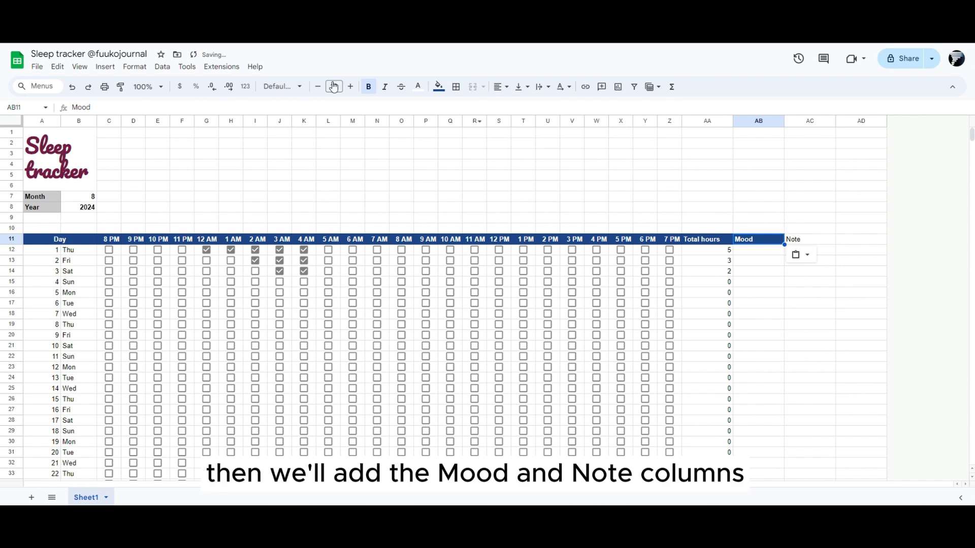
left_click(121, 87)
left_click(815, 242)
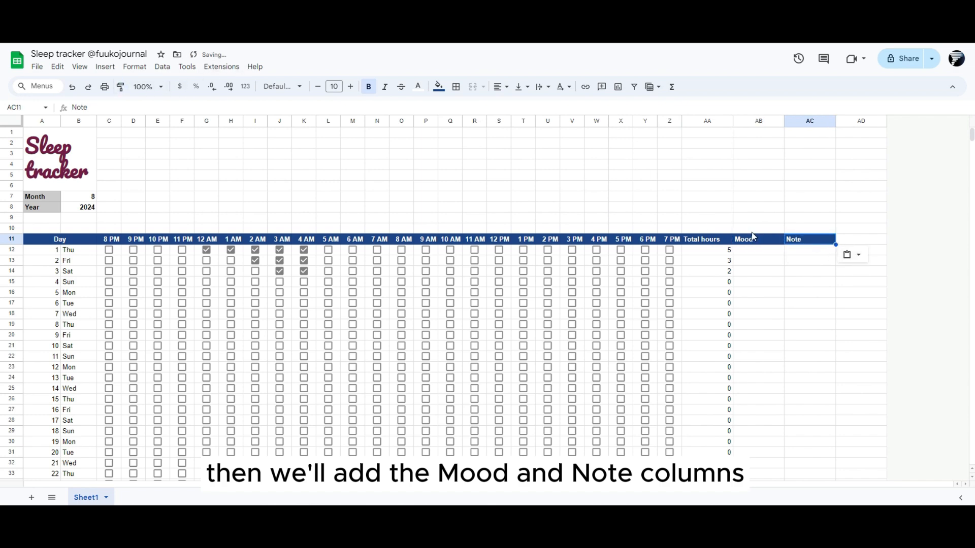
- Center the Mood, Note and Total hours headers horizontally in their cells
left_click(753, 236, "shift")
left_click(501, 87)
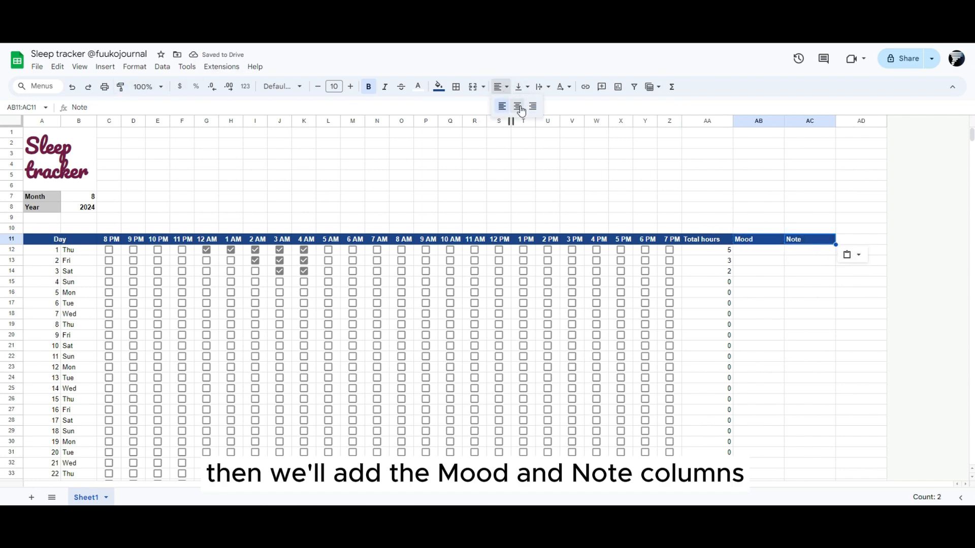
left_click(520, 108)
left_click(703, 243)
left_click(500, 86)
left_click(518, 106)
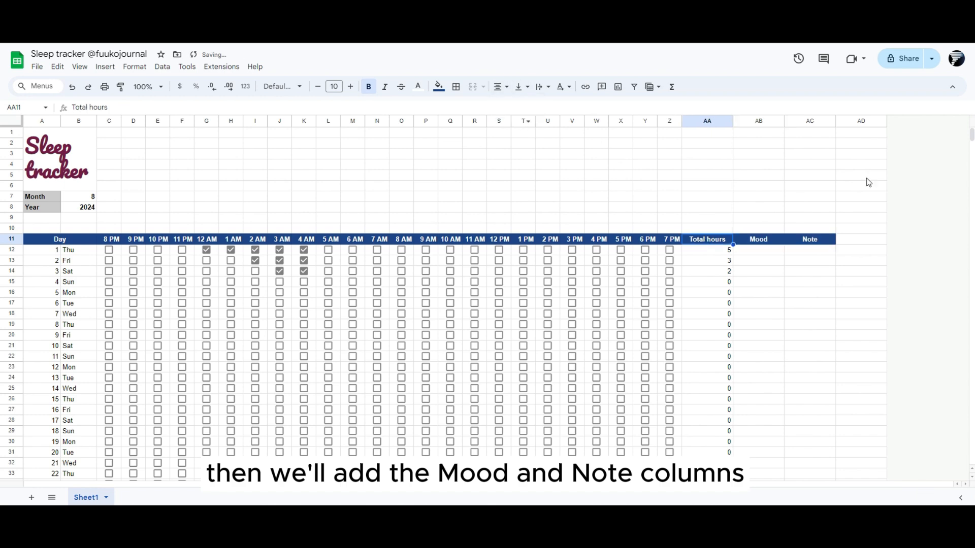
- Insert seven more columns to the right of column AD, extending the sheet to column AK
left_click(853, 120)
right_click(855, 122)
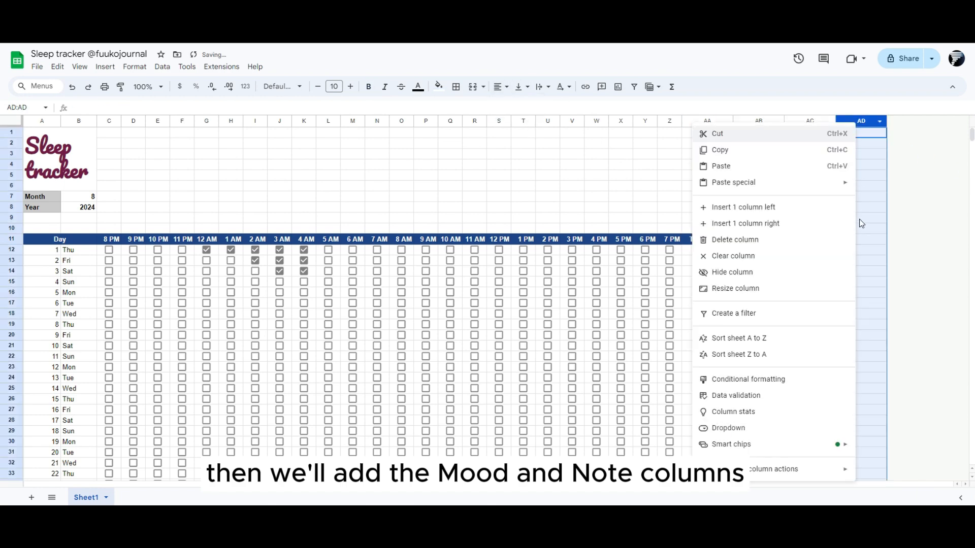
left_click(823, 227)
left_click(864, 121, "shift")
right_click(863, 122)
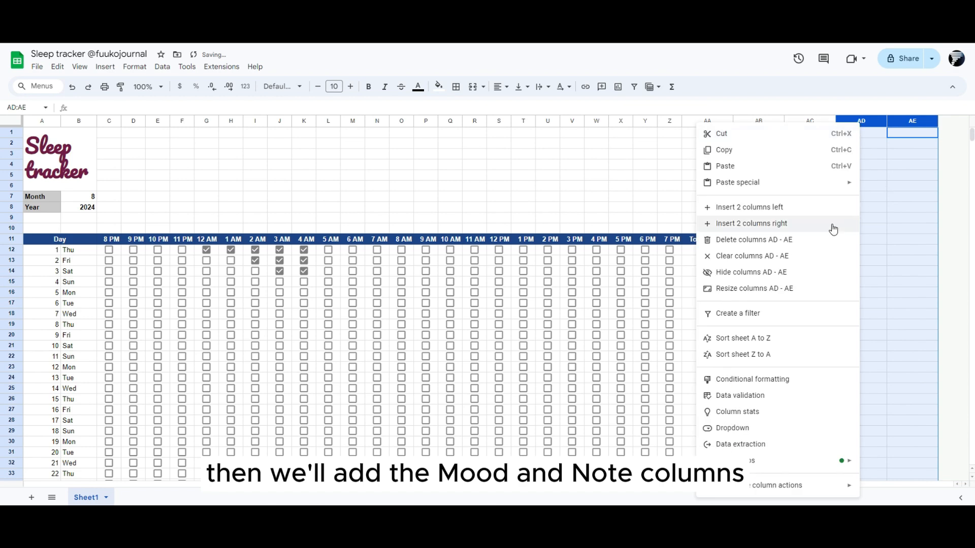
left_click(831, 224)
left_click(793, 120, "shift")
right_click(798, 121)
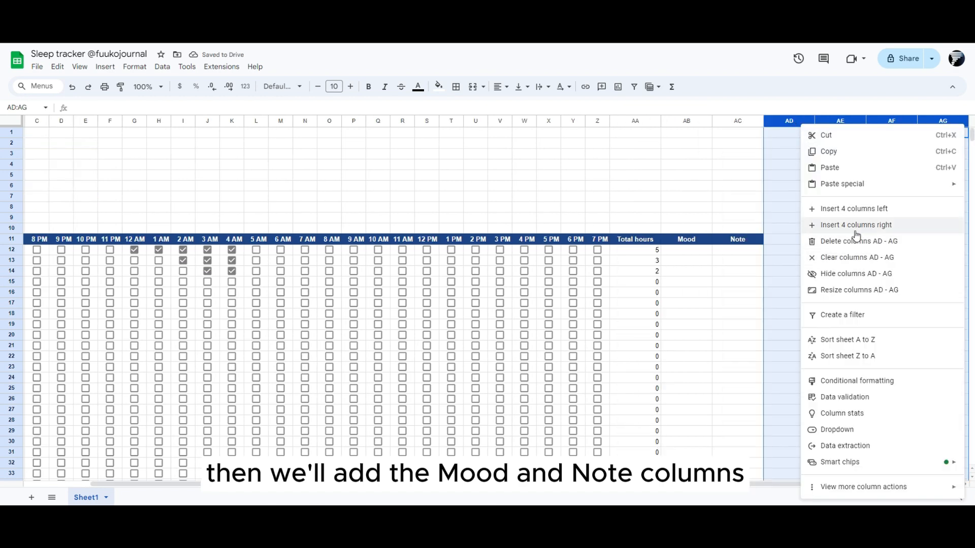
left_click(822, 224)
left_click(794, 258)
left_click(660, 242)
key("Left")
key("Left")
key("Left")
key("Left")
key("Left")
key("Left")
key("Left")
key("Left")
key("Left")
key("Left")
key("Left")
key("Left")
key("Left")
key("Left")
key("Left")
key("Left")
key("Left")
key("Left")
key("Left")
key("Left")
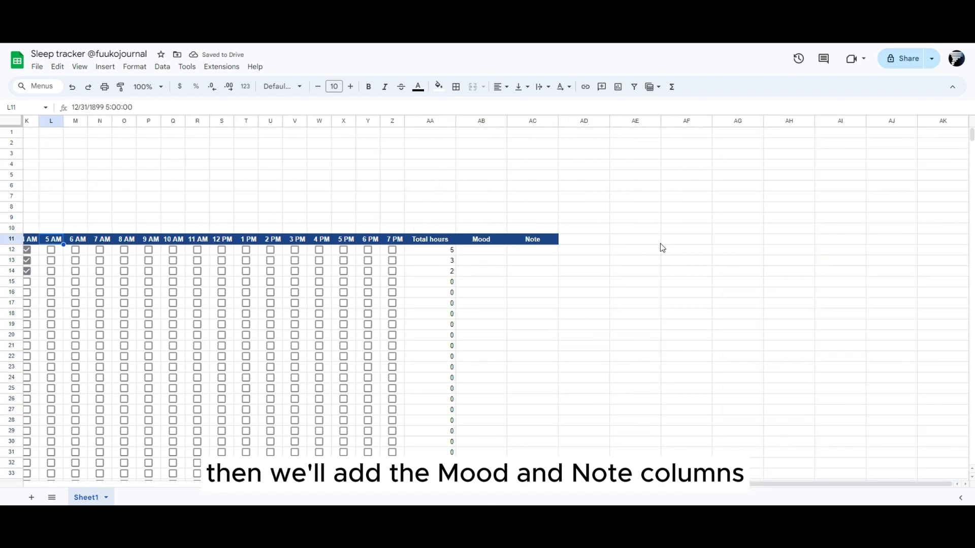
key("Up")
key("Up")
key("Up")
key("Up")
key("Up")
key("Up")
key("Right")
key("Right")
key("Down")
key("Down")
key("Down")
key("Down")
key("Down")
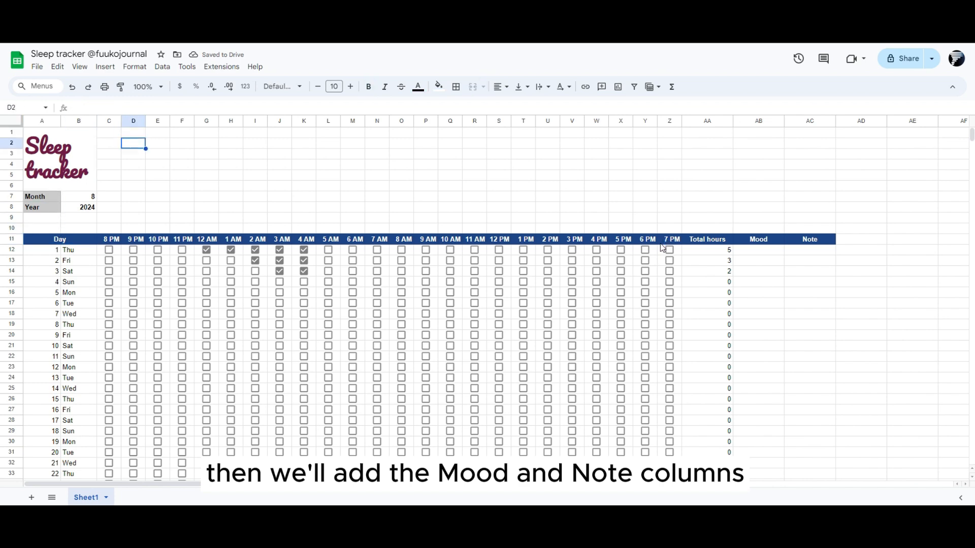
key("Down")
key("Down")
key("Down")
key("Down")
key("Down")
key("Left")
key("Left")
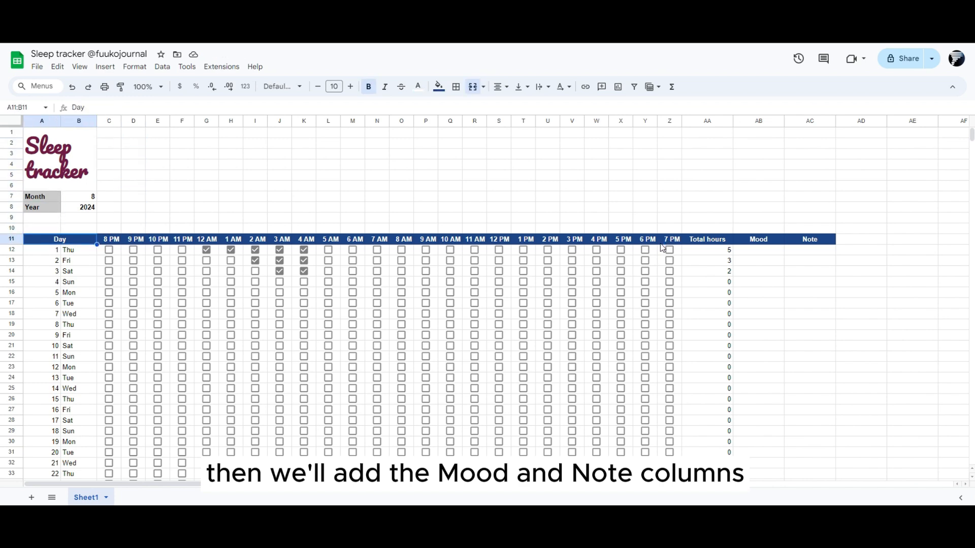
- Enter the column header Weekend in AD11, beside the Note header
key("Right")
key("Right")
key("Right")
key("Right")
key("Right")
key("Right")
key("Right")
key("Right")
key("Right")
key("Right")
key("Right")
key("Right")
key("Right")
key("Right")
key("Right")
key("Right")
key("Right")
key("Right")
key("Right")
key("Right")
key("Right")
key("Right")
key("Right")
key("Right")
key("Right")
key("Right")
key("Right")
type("Wee")
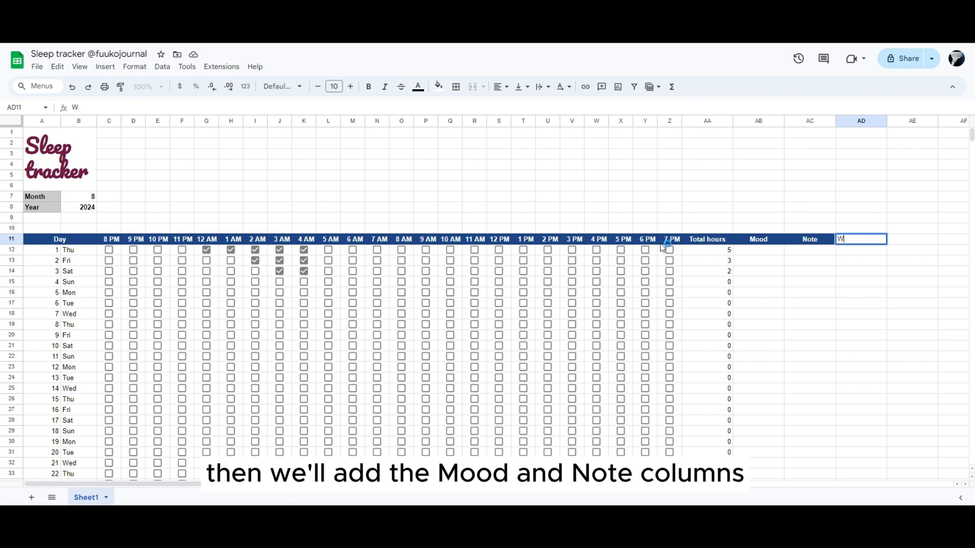
key("Return")
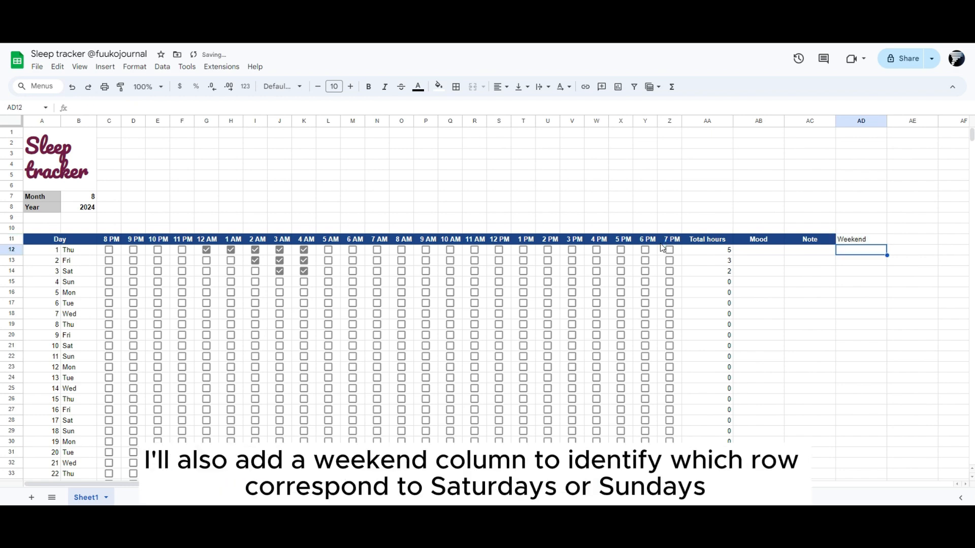
- Enter the formula =if(or(B12="Sat",B12="Sun"),1,"") in AD12 to flag weekend days with 1
type("=if(")
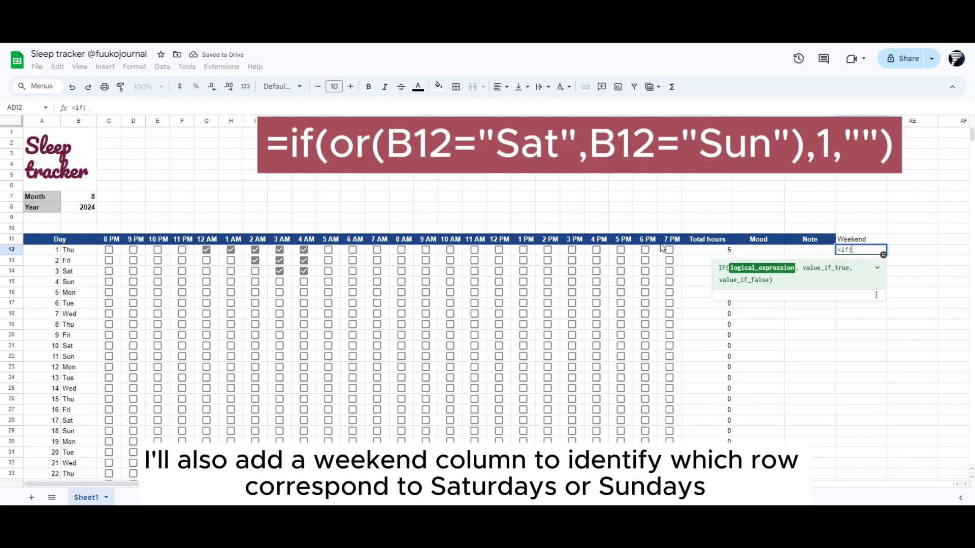
type("or(")
key("Left")
key("Left")
key("Left")
key("Left")
key("Left")
key("Left")
key("Left")
key("Left")
key("Left")
key("Left")
key("Left")
key("Left")
key("Left")
key("Left")
key("Left")
key("Left")
key("Left")
key("Left")
key("Left")
key("Left")
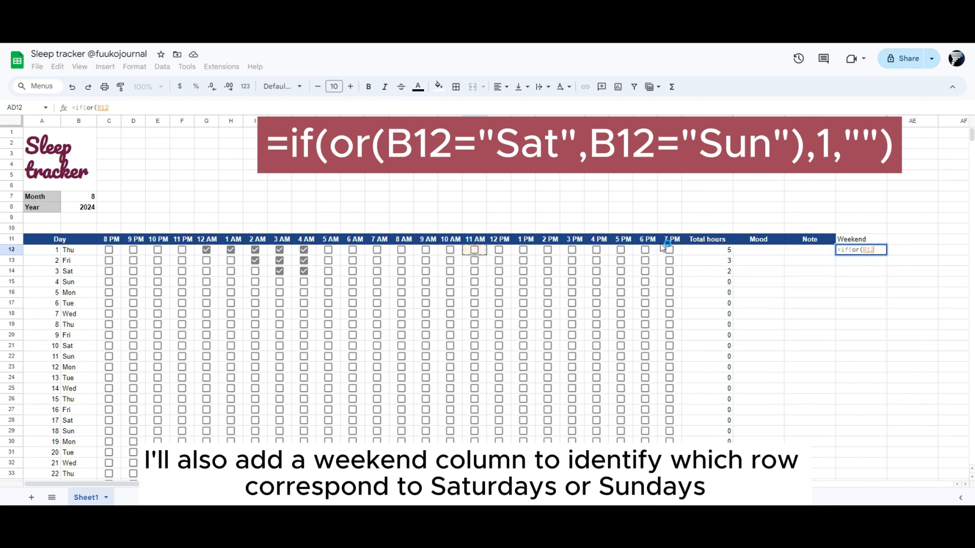
key("Right")
type("=")
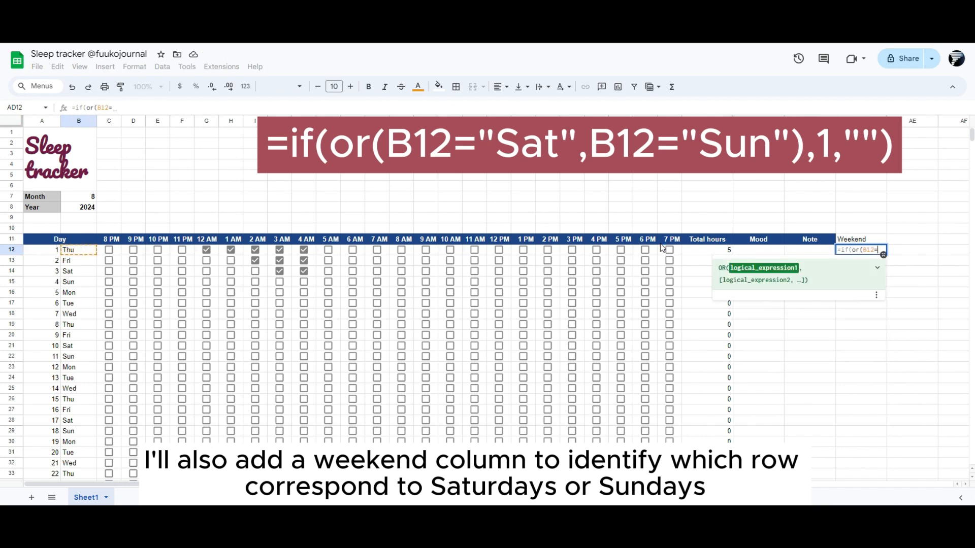
type("\"Sat\",")
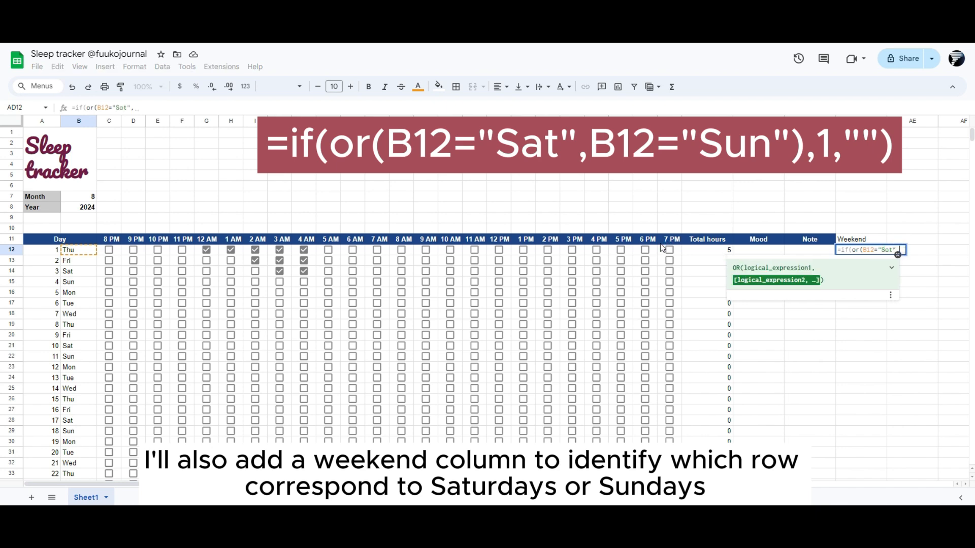
type("\"S")
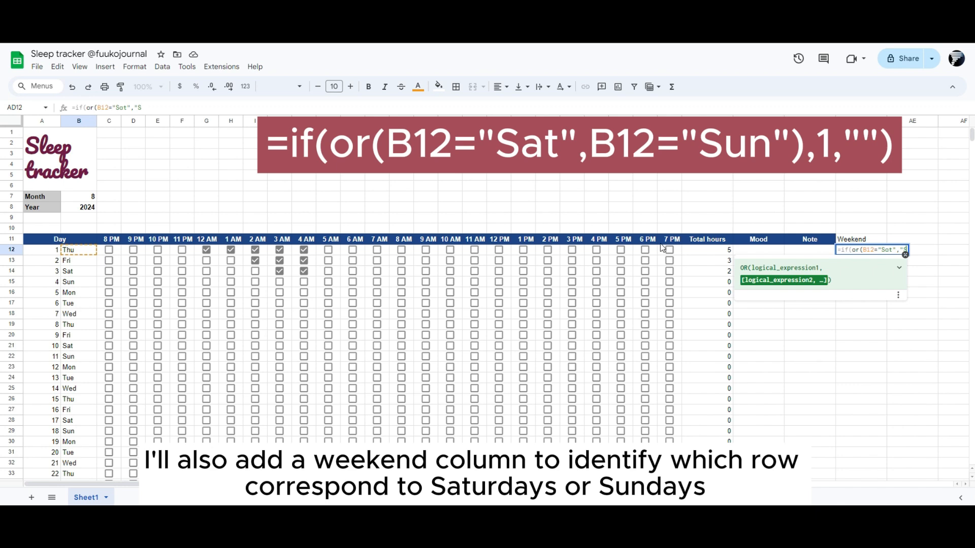
key("BackSpace")
type("B12")
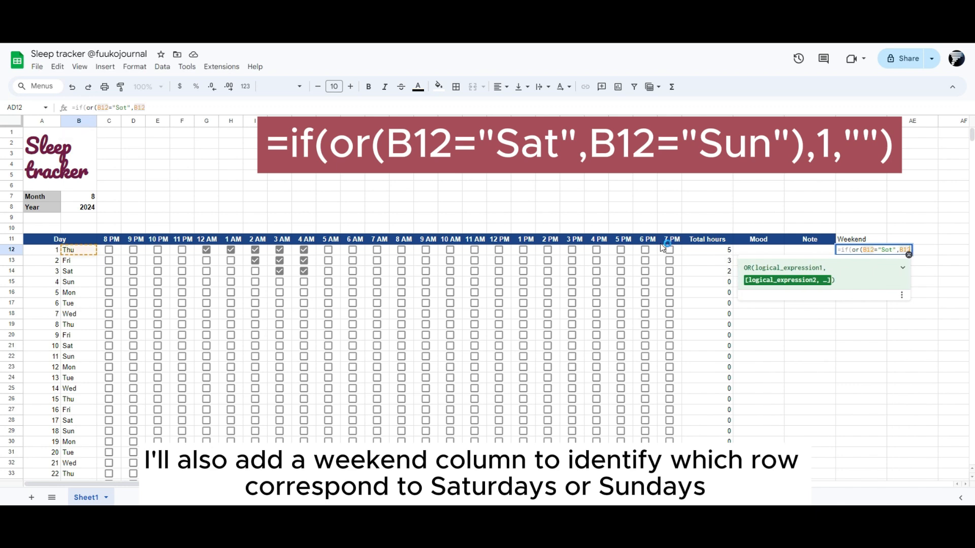
type("=\"Su")
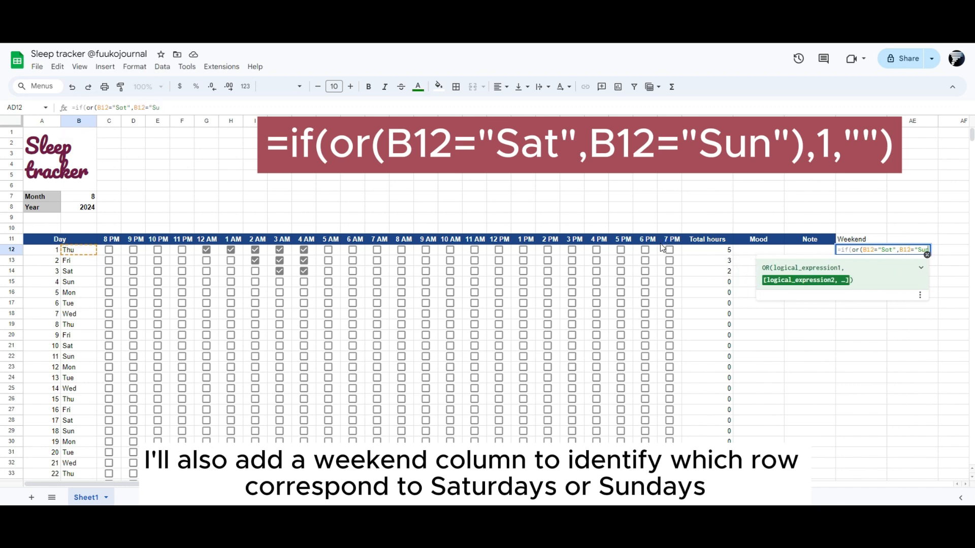
type("n\"),1")
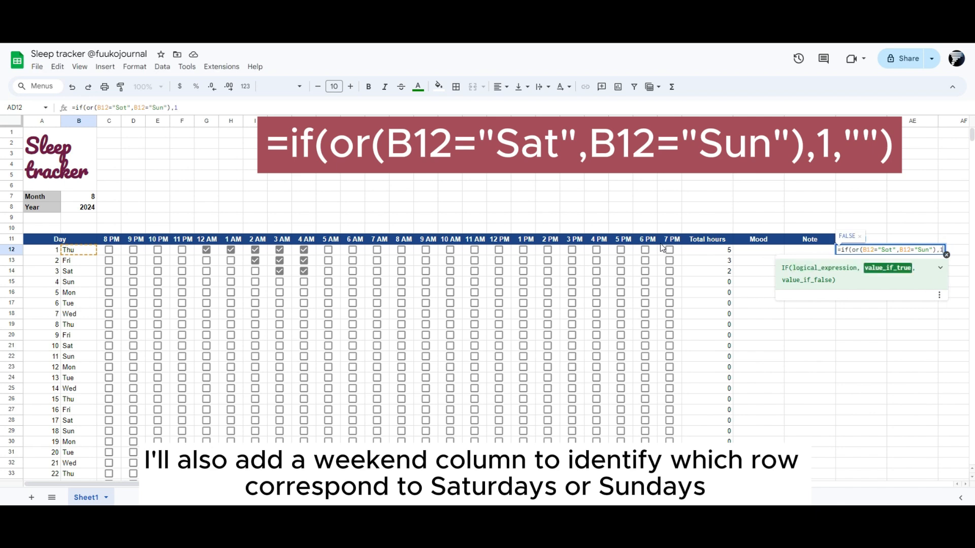
type(",\"\")")
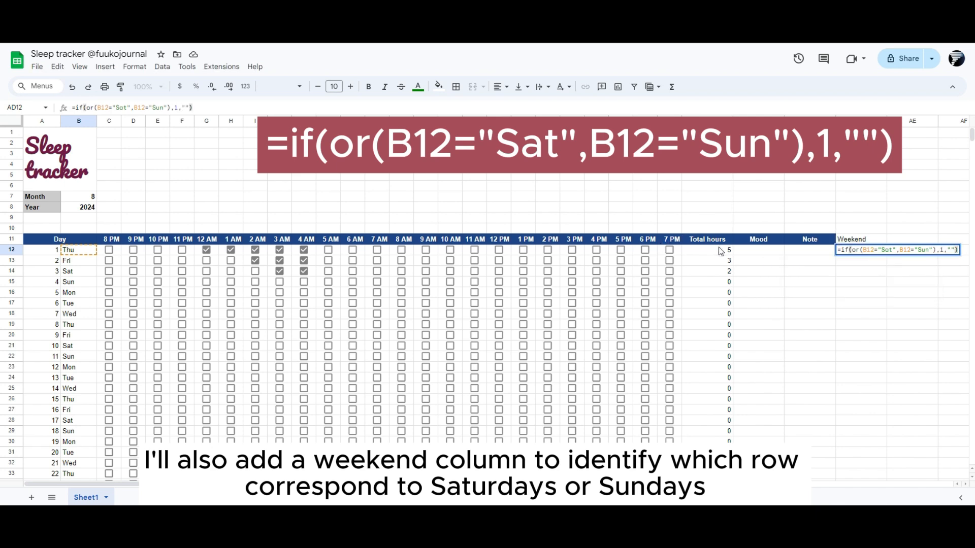
key("Return")
key("ctrl+Return")
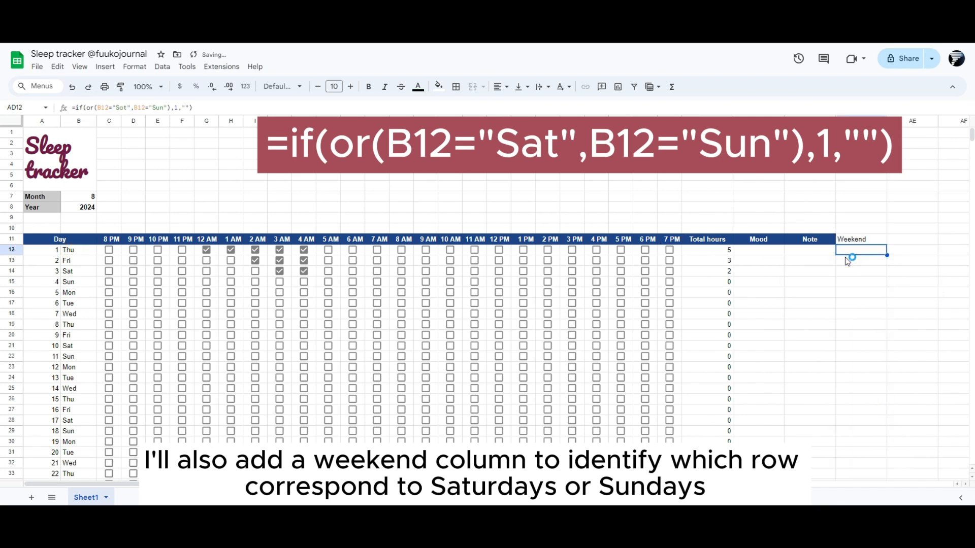
- Fill the weekend formula from AD12 down column AD through the row of the month's last day
key("shift+Down")
key("shift+Down")
key("shift+Down")
key("shift+Down")
key("shift+Down")
key("shift+Down")
key("shift+Down")
key("shift+Down")
key("shift+Down")
key("shift+Down")
key("shift+Down")
key("shift+Down")
key("shift+Down")
key("shift+Down")
key("shift+Down")
key("shift+Down")
key("shift+Down")
key("shift+Down")
key("shift+Down")
key("shift+Down")
key("shift+Up")
key("shift+Up")
key("shift+Up")
key("shift+Up")
key("shift+Up")
key("shift+Up")
key("shift+Up")
key("shift+Up")
key("shift+Up")
key("shift+Up")
key("shift+Up")
key("shift+Up")
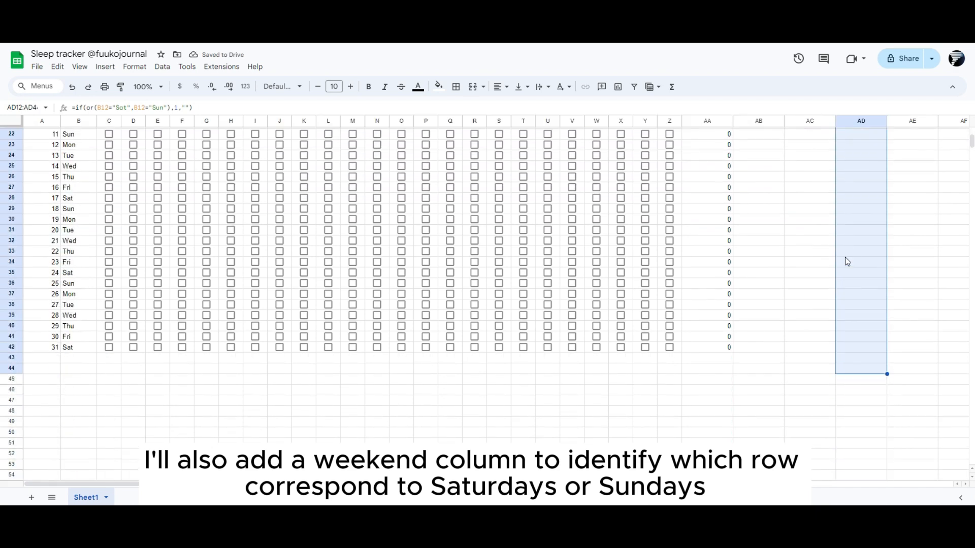
key("ctrl+d")
key("ctrl+Up")
key("ctrl+Up")
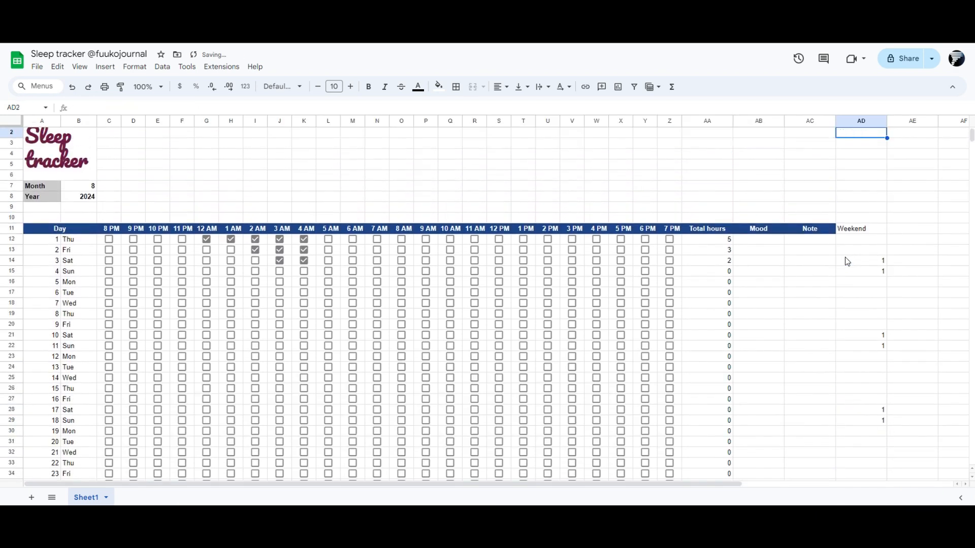
key("Left")
key("Left")
key("Left")
key("Left")
key("Left")
key("Left")
key("Left")
key("Left")
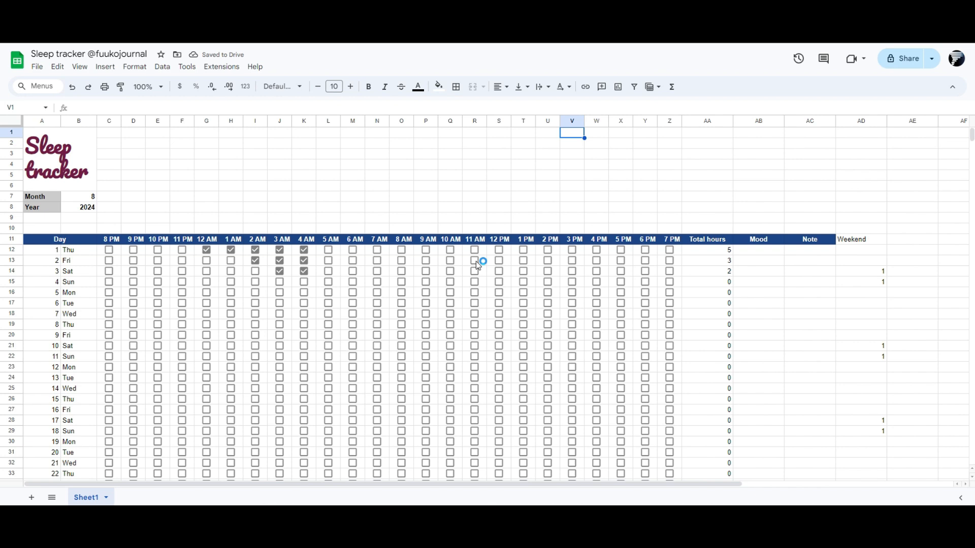
- Select the Day, Total hours and Weekend ranges together: A11:B42, AA11:AA42 and AD11:AD42
left_click(67, 239)
scroll(92, 318, "down", 5)
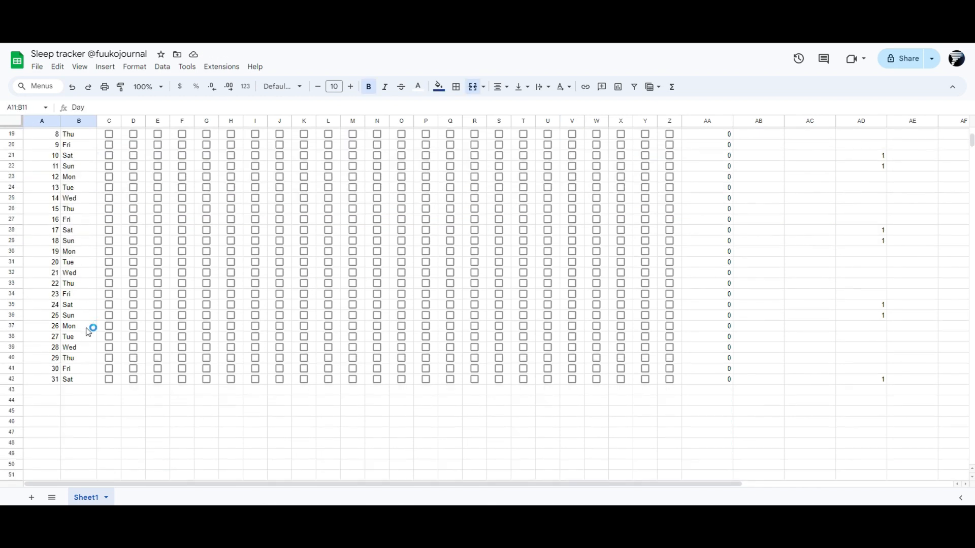
left_click(80, 381, "shift")
scroll(542, 265, "up", 5)
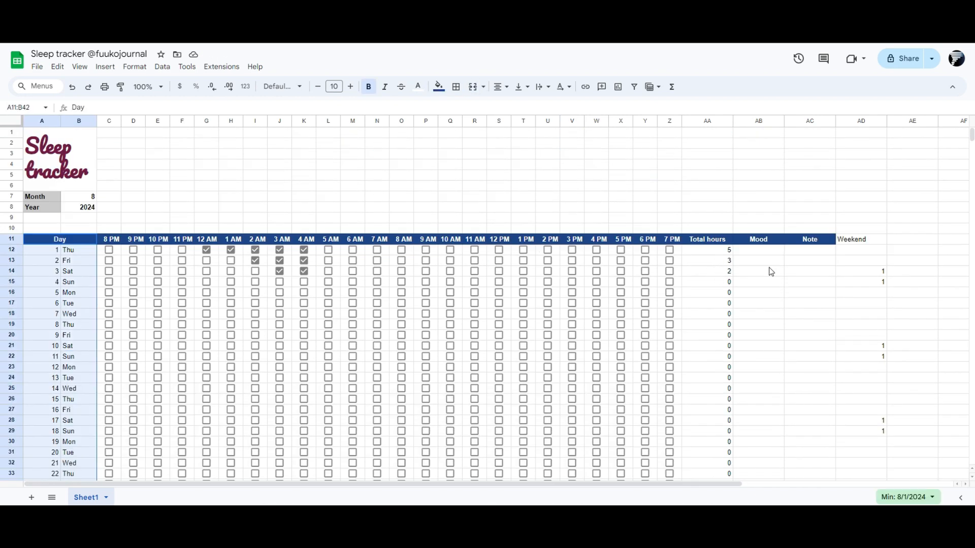
left_click(708, 240)
scroll(716, 305, "down", 5)
left_click(705, 379, "shift")
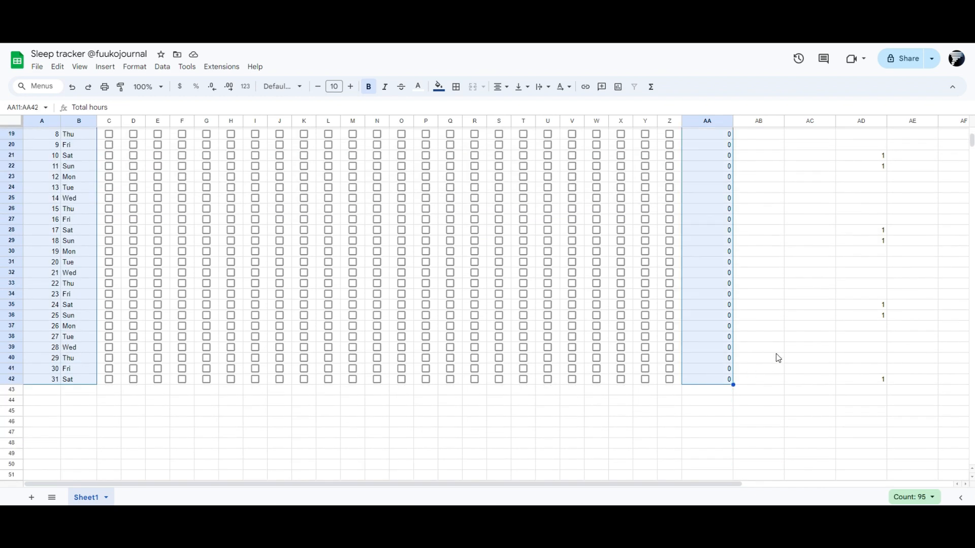
scroll(812, 304, "up", 5)
left_click(847, 239, "ctrl")
scroll(862, 305, "down", 5)
left_click(867, 379, "ctrl+shift")
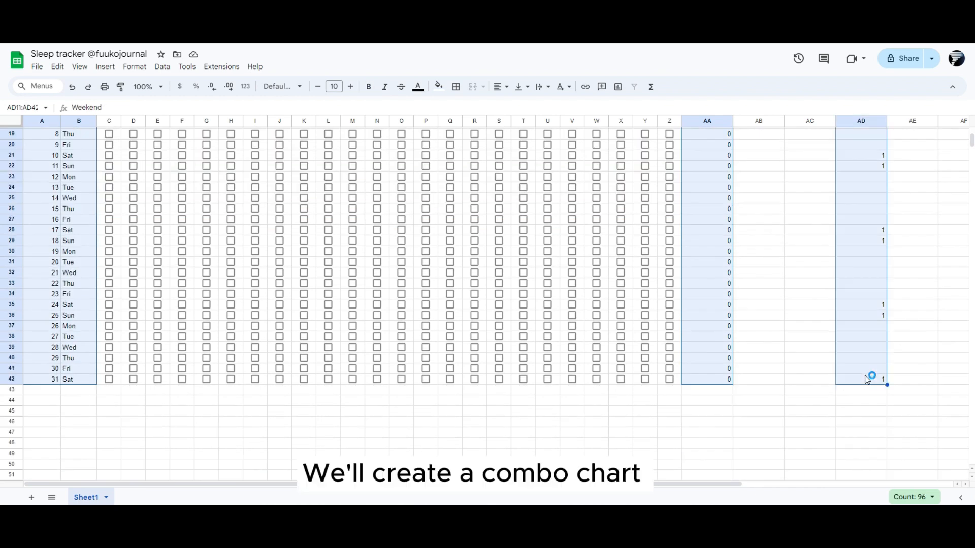
- Insert a chart from the selected Day, Total hours and Weekend ranges and make it a combo chart
scroll(496, 217, "up", 5)
left_click(105, 67)
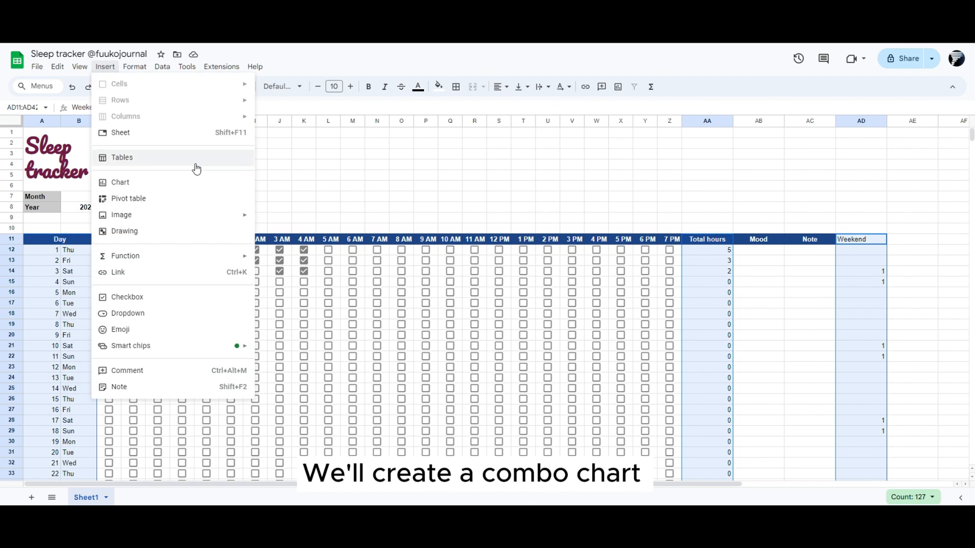
left_click(379, 209)
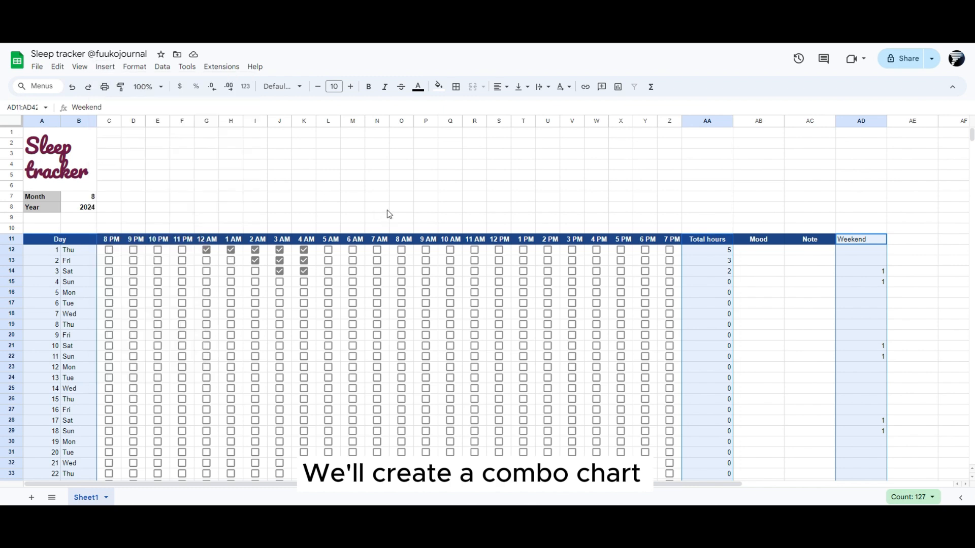
left_click(870, 163)
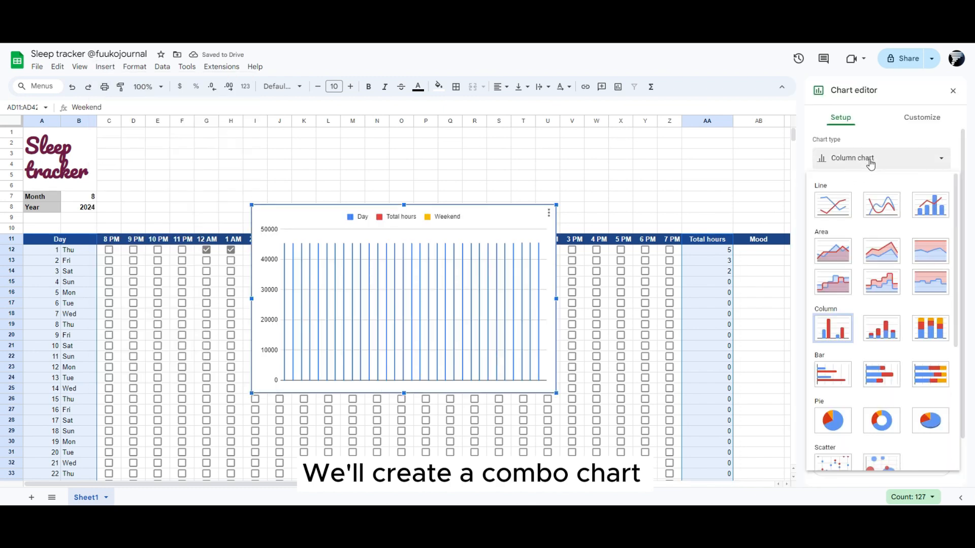
left_click(882, 201)
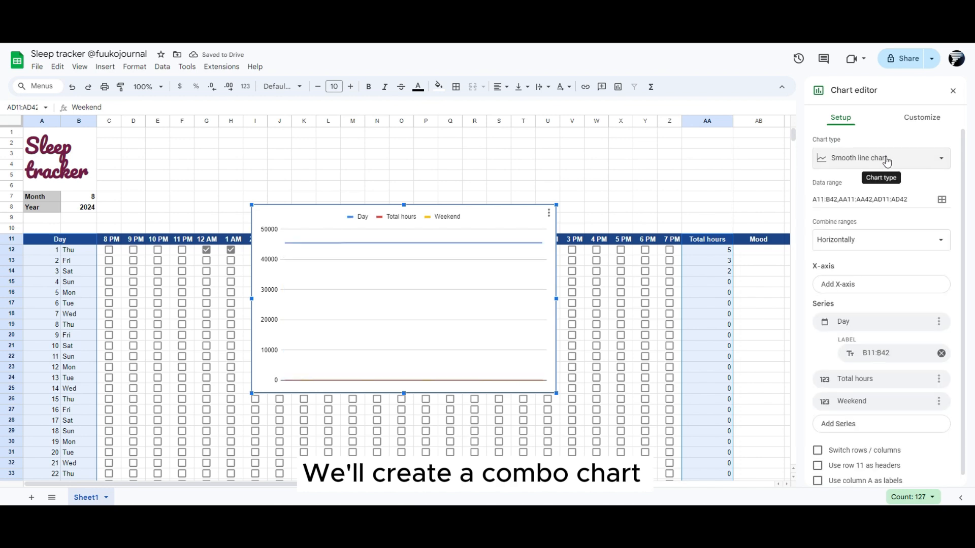
left_click(887, 161)
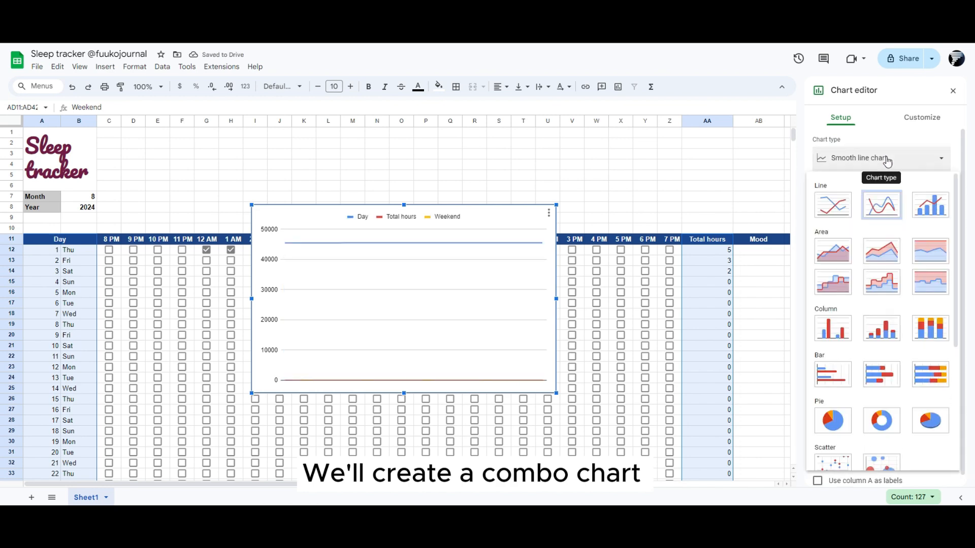
left_click(930, 208)
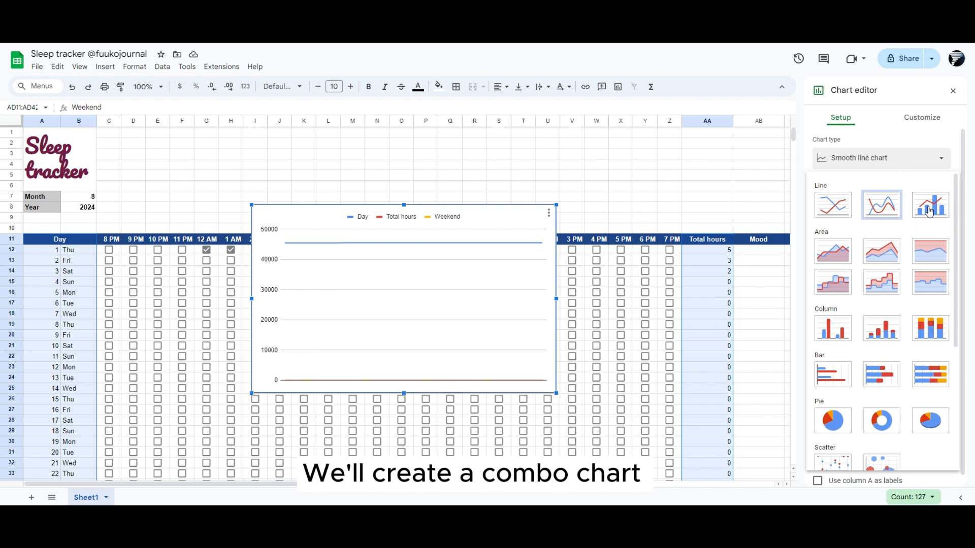
- Move and resize the combo chart to span columns C to AC across rows 1 to 10, above the header row
left_click_drag(526, 219, 370, 138)
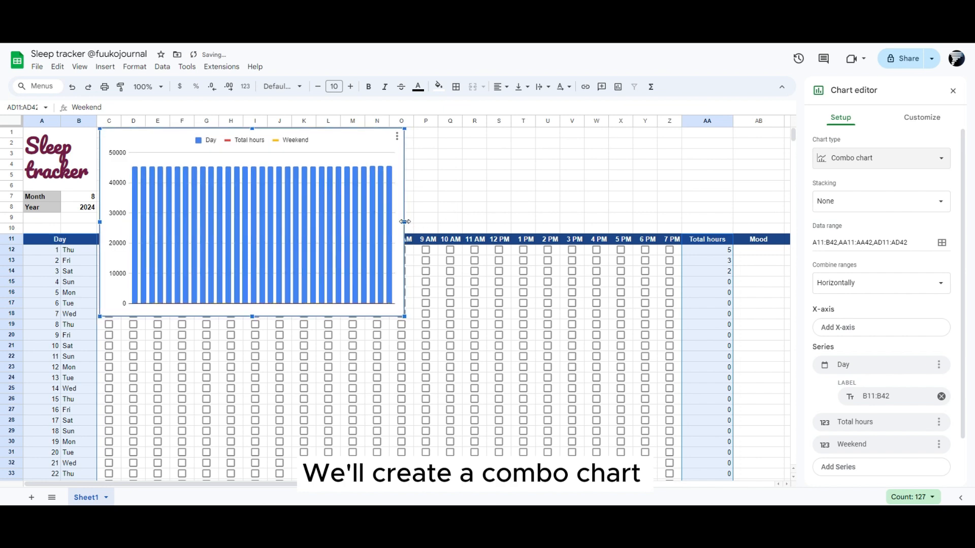
left_click_drag(405, 222, 766, 222)
left_click_drag(432, 320, 432, 231)
left_click_drag(509, 484, 615, 484)
left_click_drag(594, 179, 663, 180)
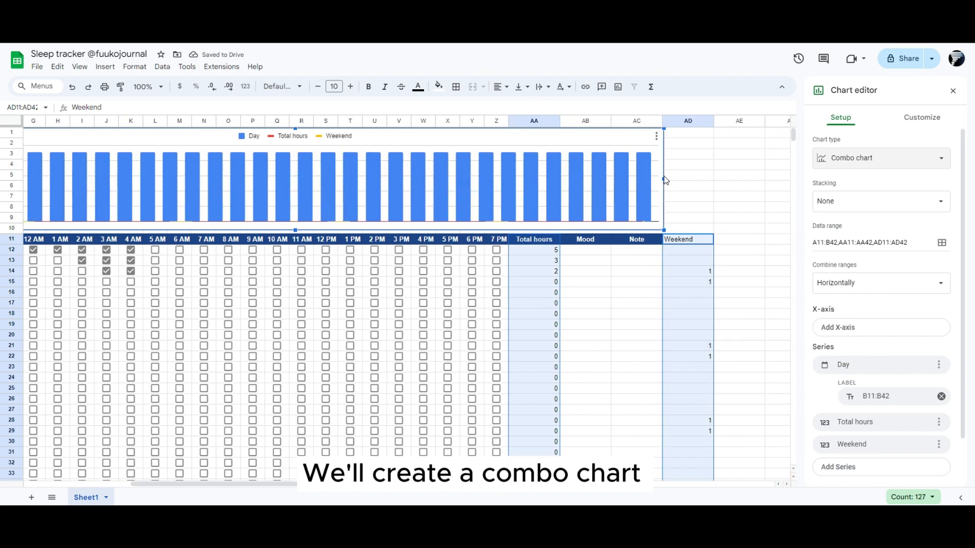
left_click_drag(214, 484, 104, 484)
left_click_drag(447, 485, 476, 484)
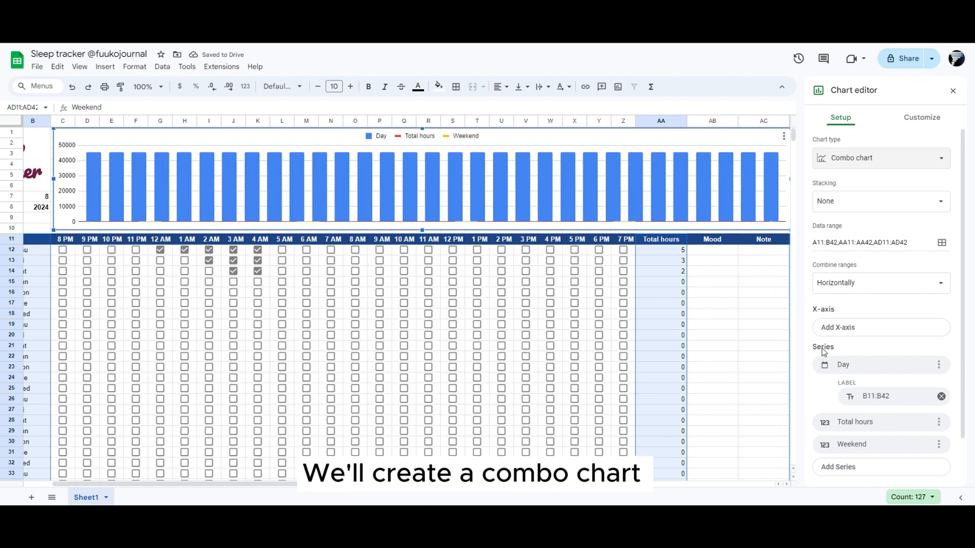
- Set Day as the chart's X-axis and turn on aggregation
left_click(874, 328)
left_click(838, 370)
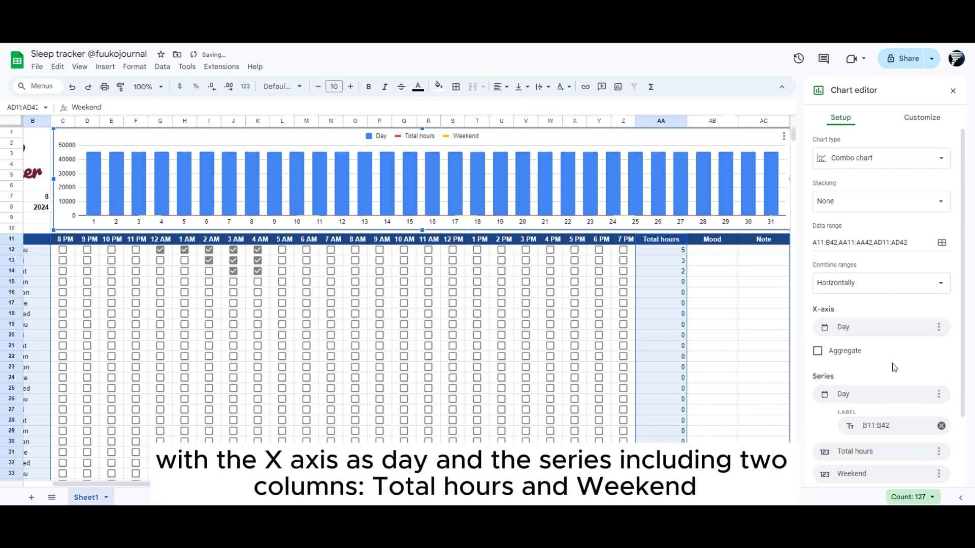
left_click(818, 351)
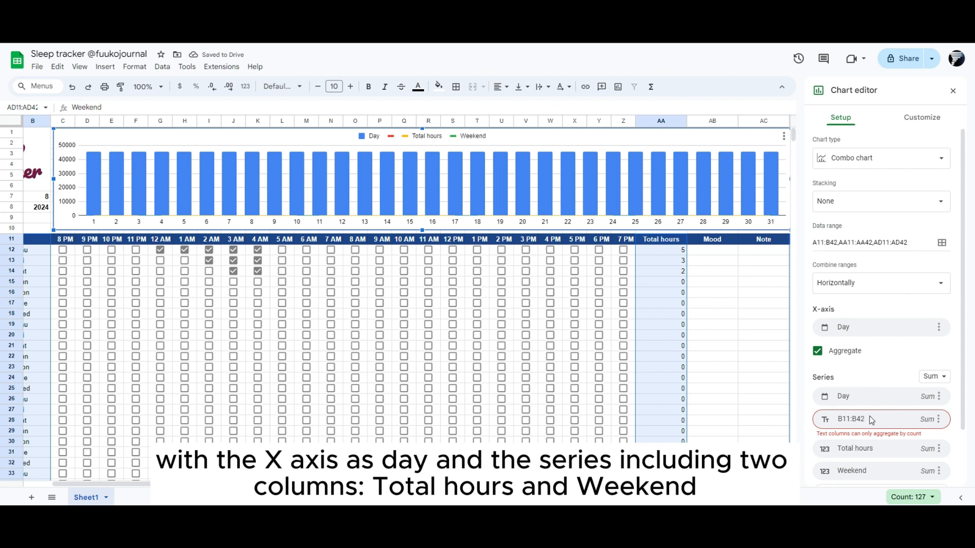
- Remove the Day and B11:B42 series from the chart, keeping only Total hours and Weekend
left_click(937, 397)
left_click(900, 417)
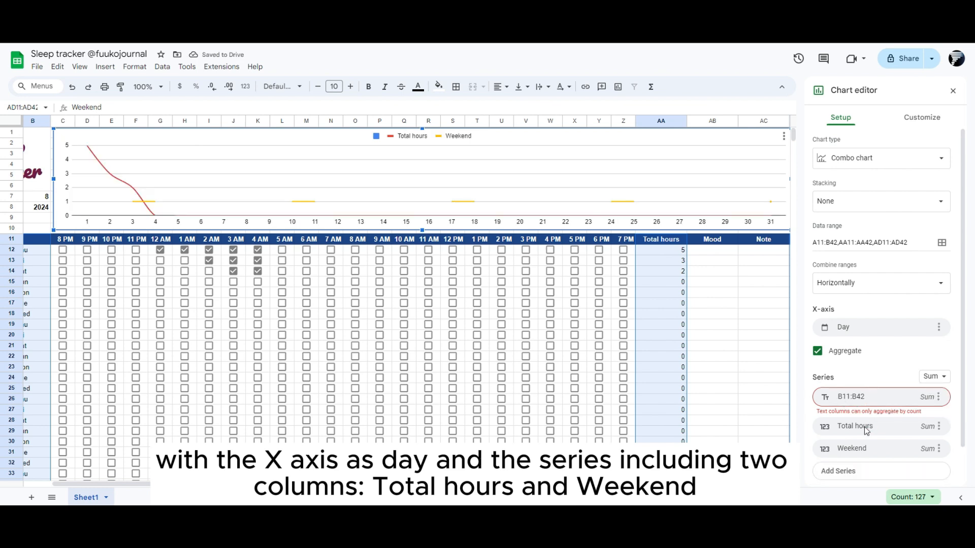
left_click(938, 397)
left_click(902, 416)
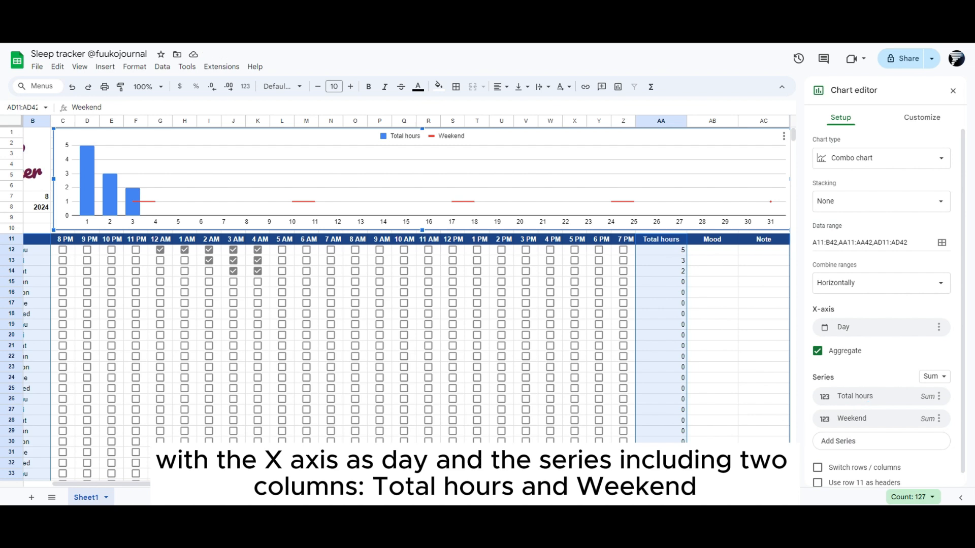
scroll(874, 351, "down", 1)
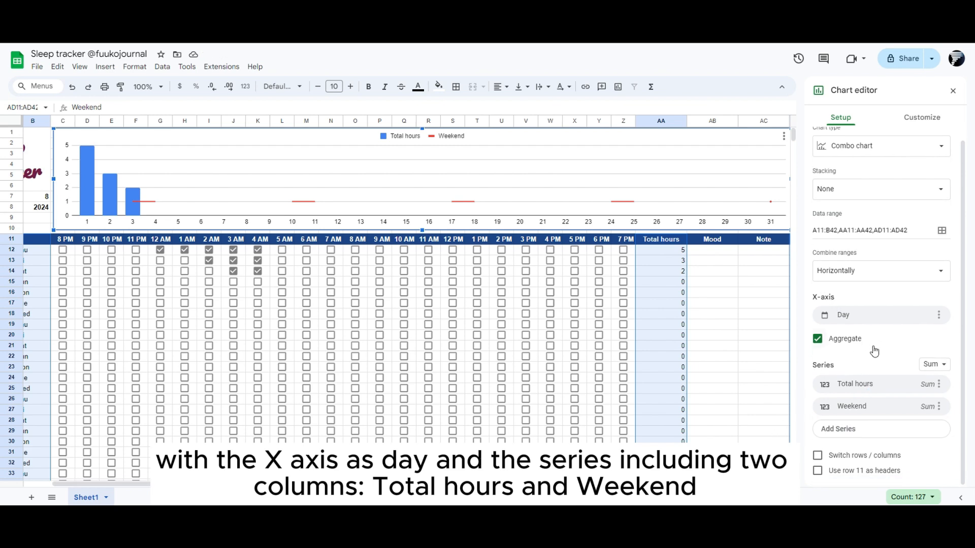
scroll(873, 351, "up", 1)
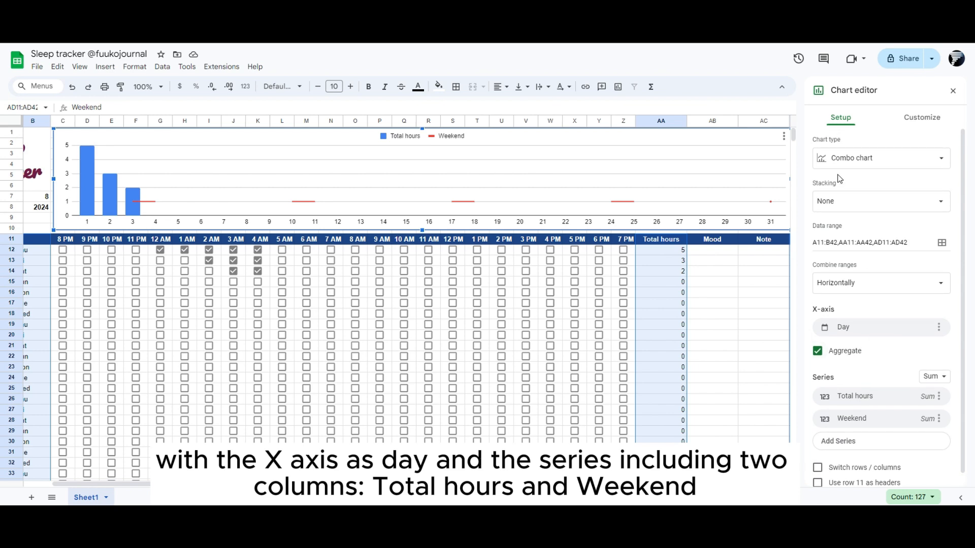
- Format the Total hours series as a Line with a dark blue line color
left_click(914, 117)
left_click(837, 208)
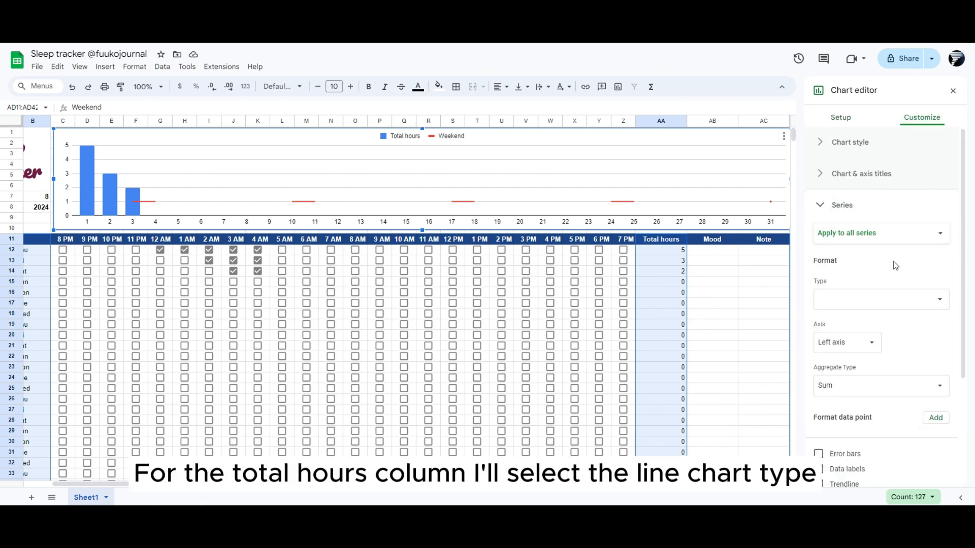
left_click(895, 234)
left_click(883, 249)
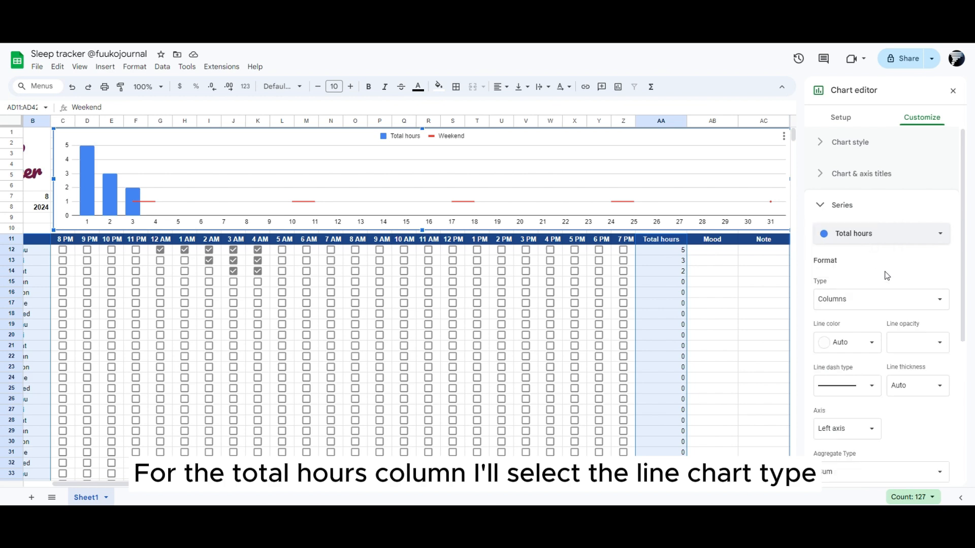
left_click(879, 305)
left_click(859, 318)
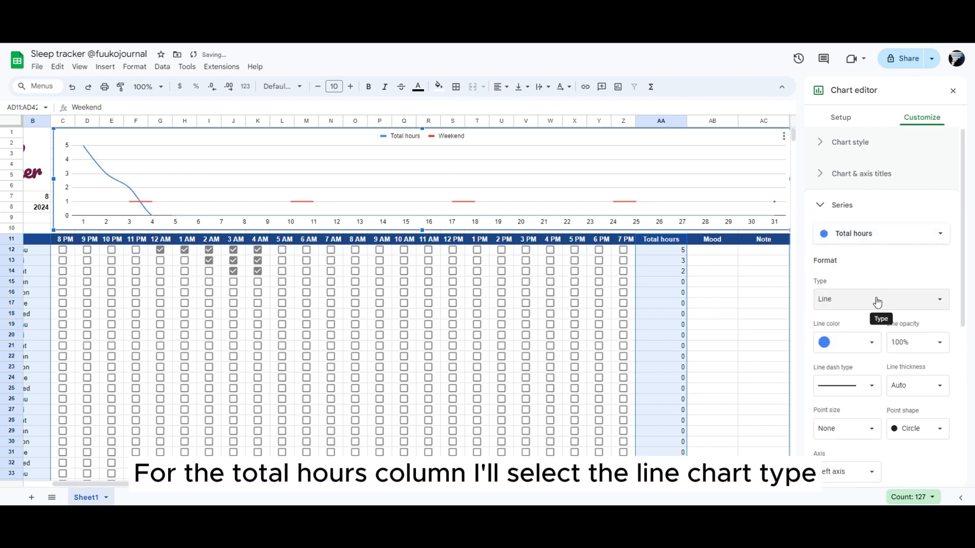
left_click(872, 343)
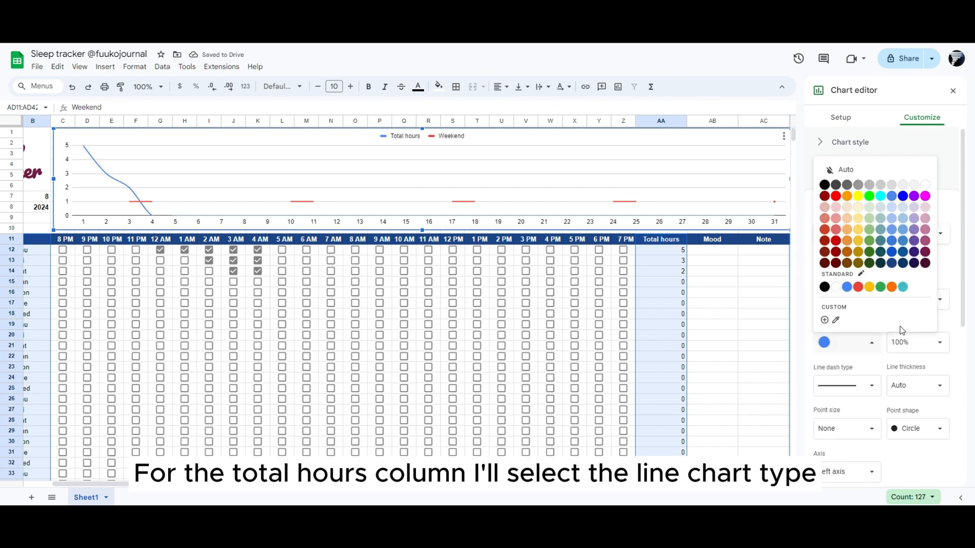
left_click(890, 265)
scroll(891, 447, "down", 2)
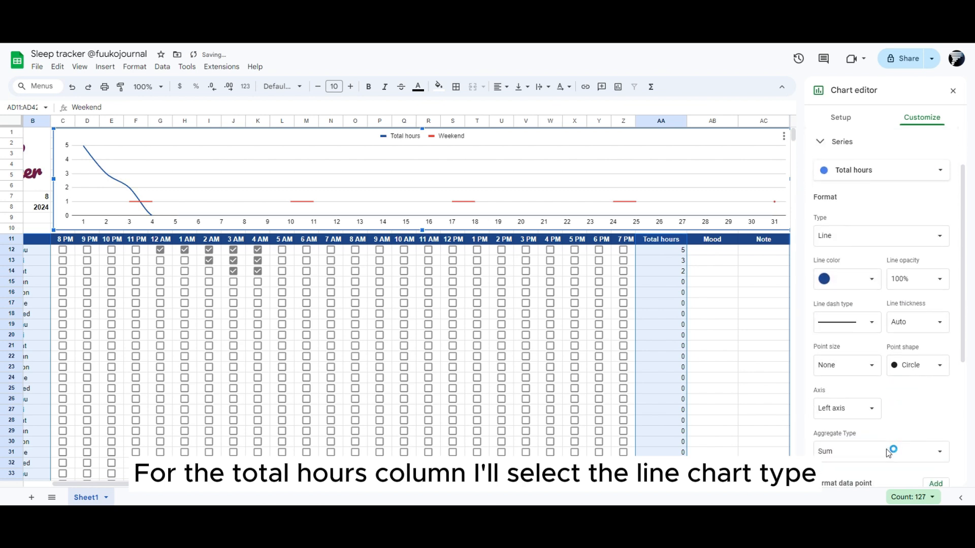
scroll(888, 446, "up", 5)
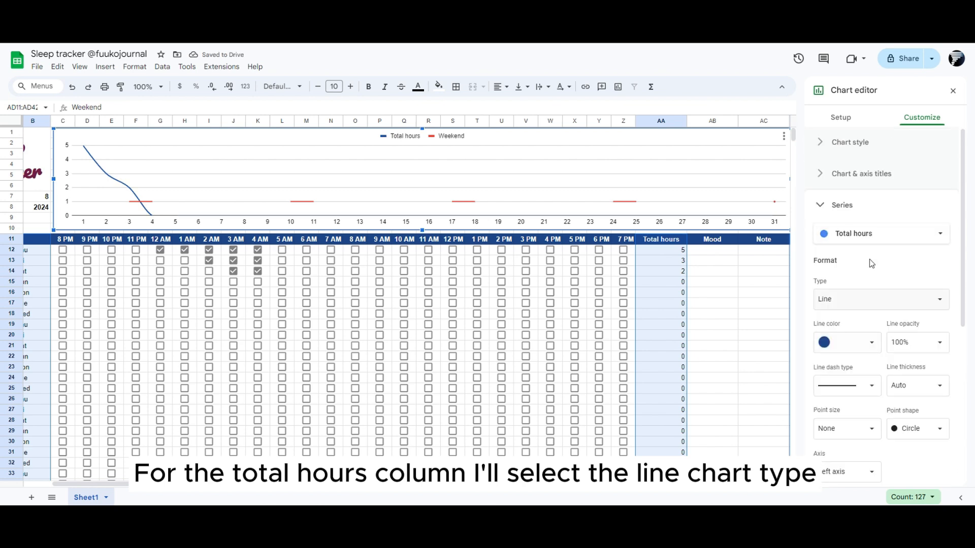
- Format the Weekend series with a light gray line color and the Stepped area type
left_click(870, 235)
left_click(858, 248)
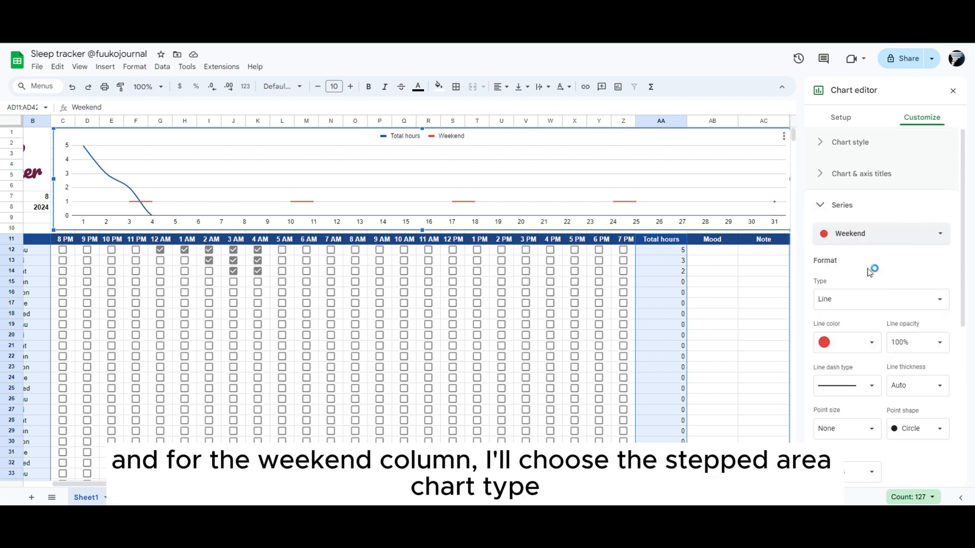
left_click(871, 342)
left_click(880, 185)
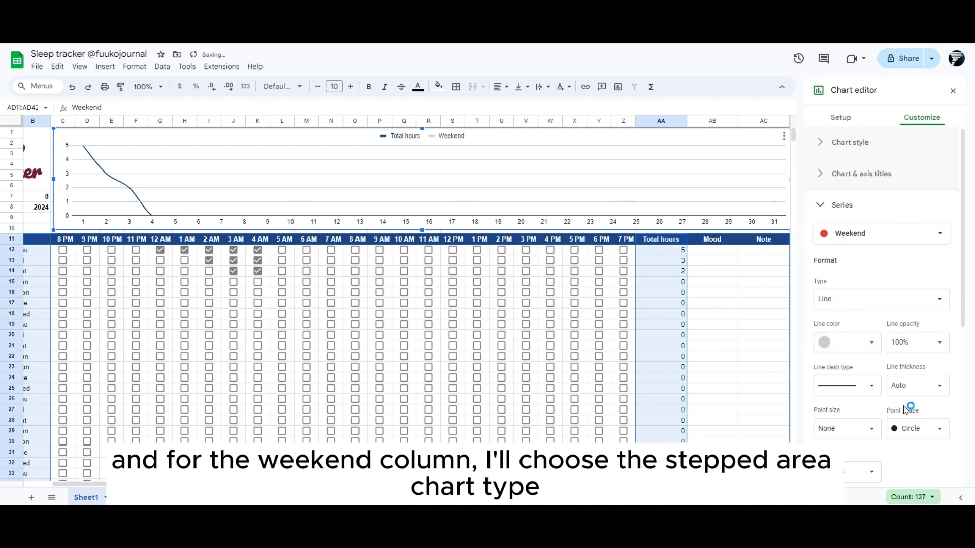
left_click(871, 301)
left_click(869, 312)
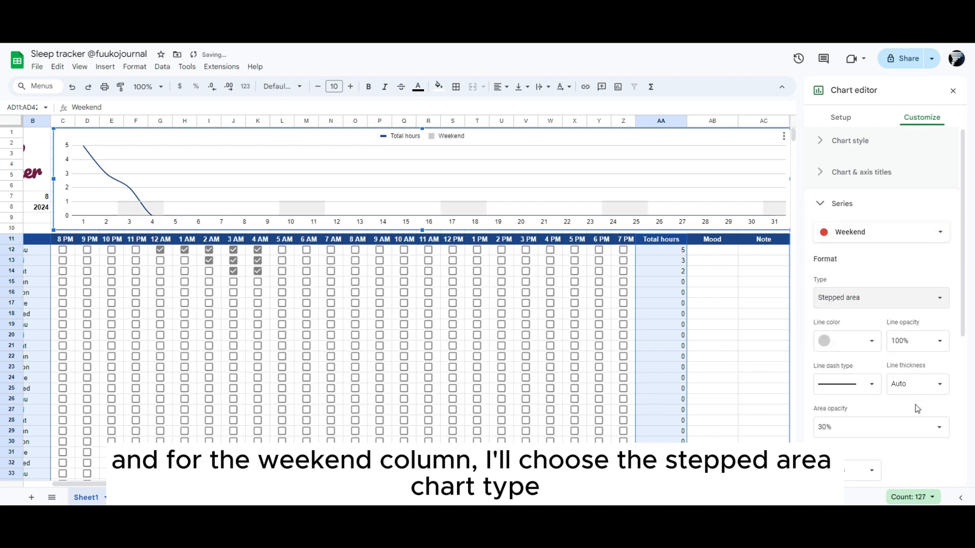
- Set the Weekend series' area opacity to 100% and assign it to the right axis
left_click(930, 433)
left_click(841, 406)
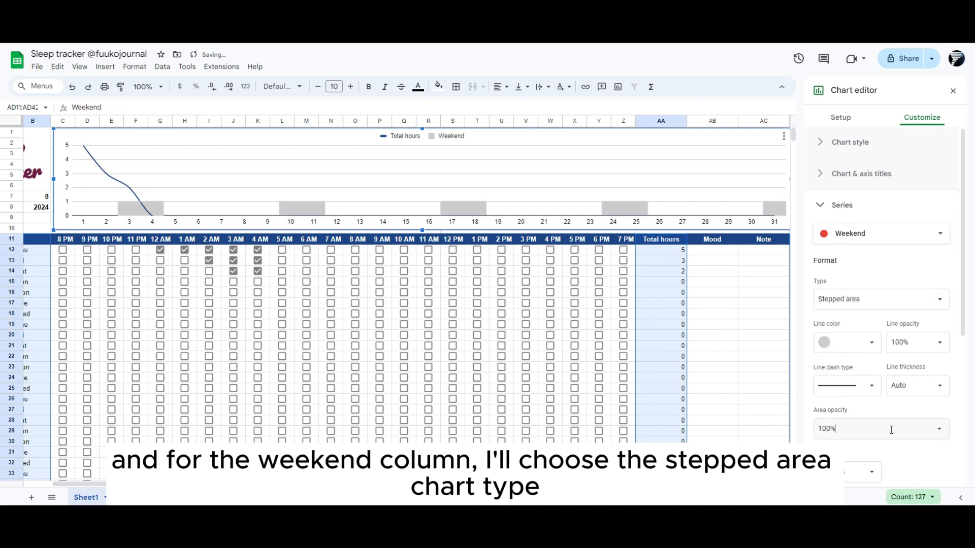
left_click(871, 475)
left_click(856, 483)
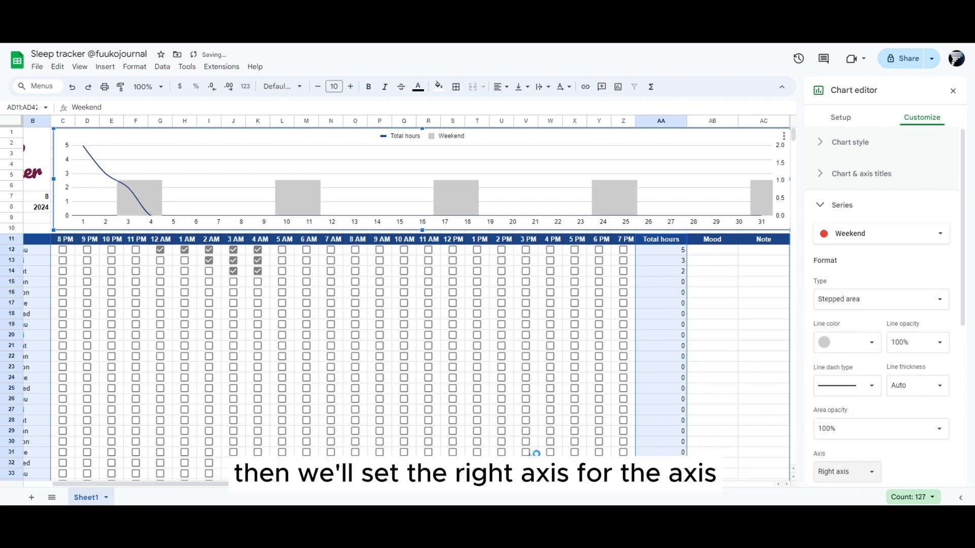
- Set the right vertical axis minimum to 0 and maximum to 1
scroll(883, 356, "down", 5)
left_click(862, 469)
scroll(883, 370, "down", 5)
left_click(847, 381)
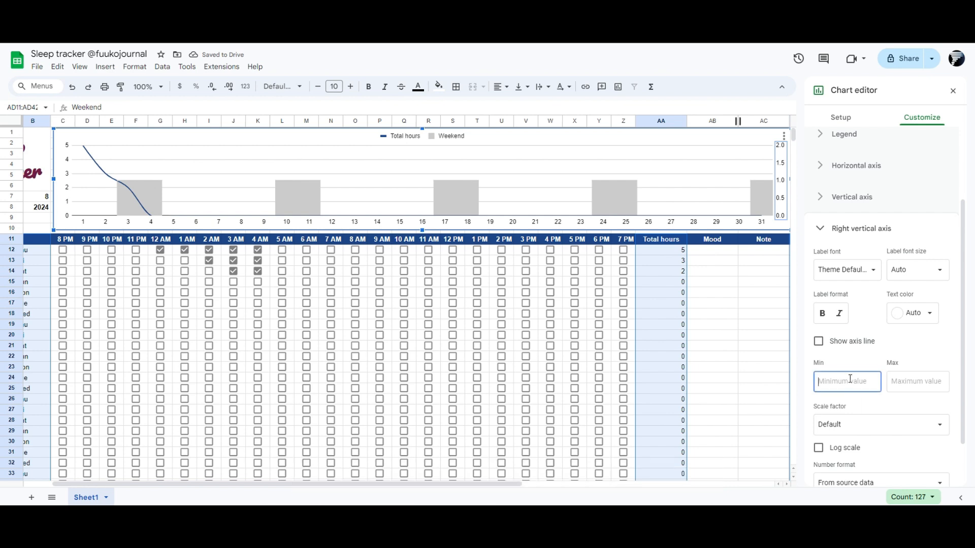
type("0")
left_click(898, 385)
type("1")
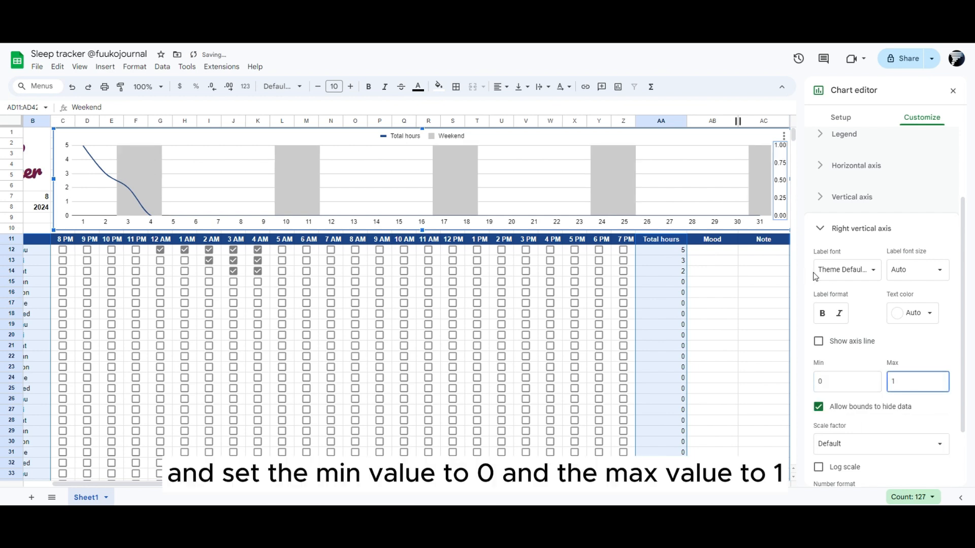
- Set the right vertical axis label text color to white so the labels blend into the background
left_click_drag(516, 485, 559, 484)
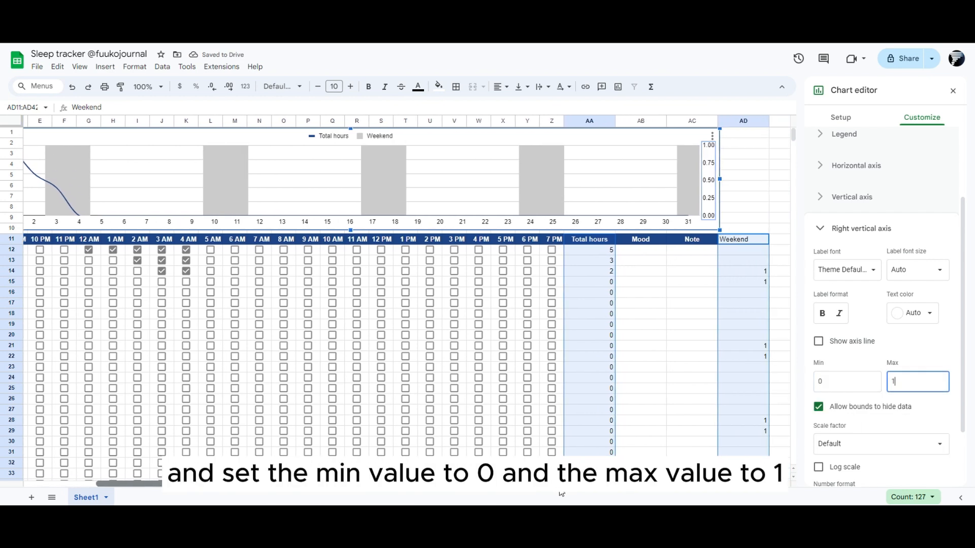
scroll(870, 342, "down", 1)
left_click(914, 276)
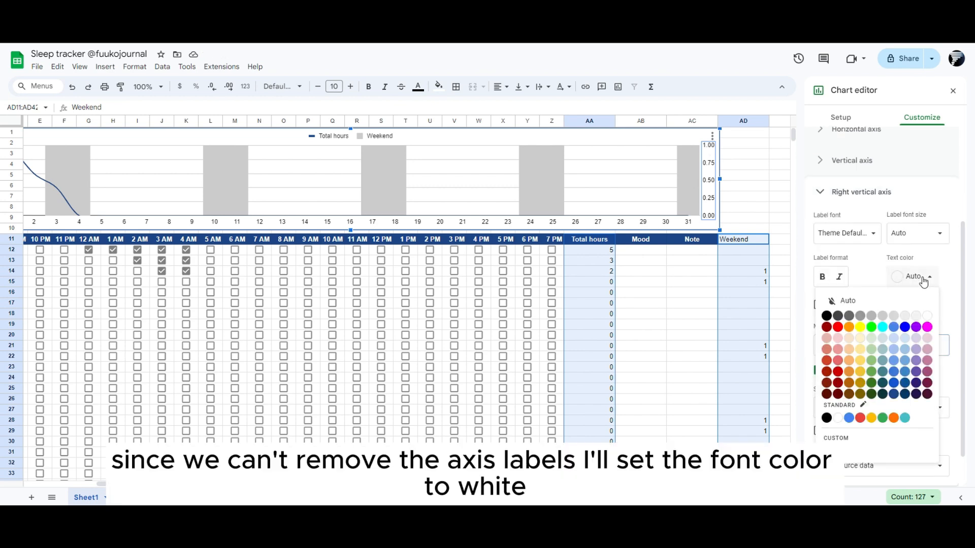
left_click(931, 317)
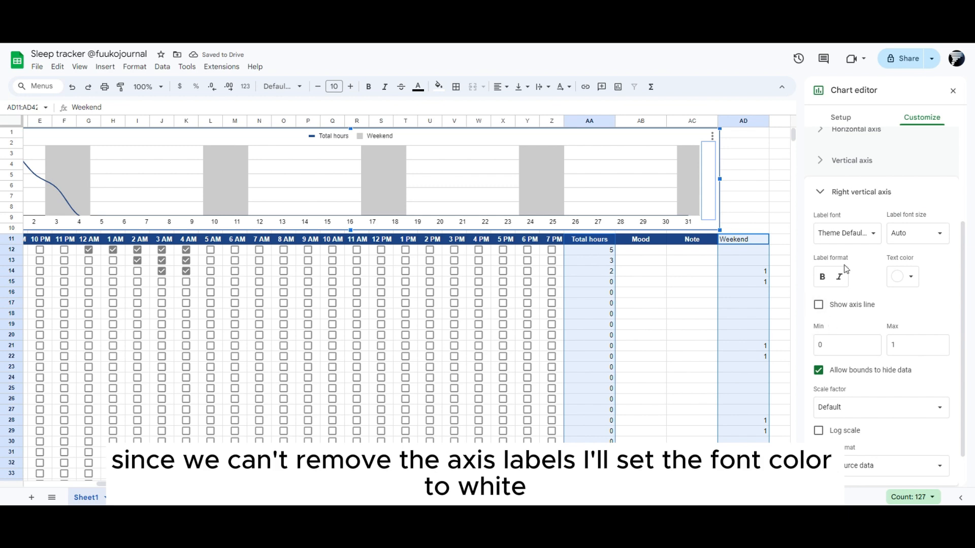
- Set the chart's legend position to None
left_click(819, 194)
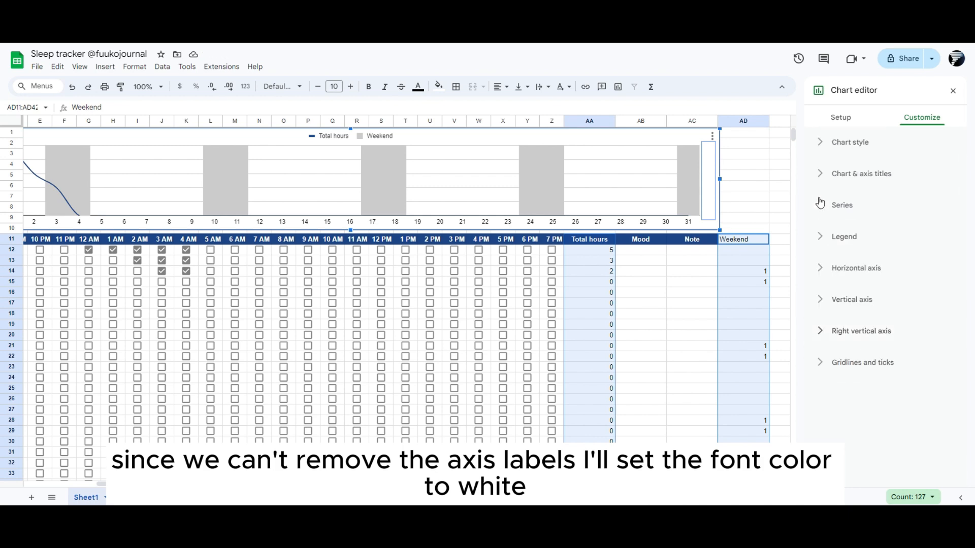
left_click(818, 238)
left_click(871, 279)
left_click(845, 165)
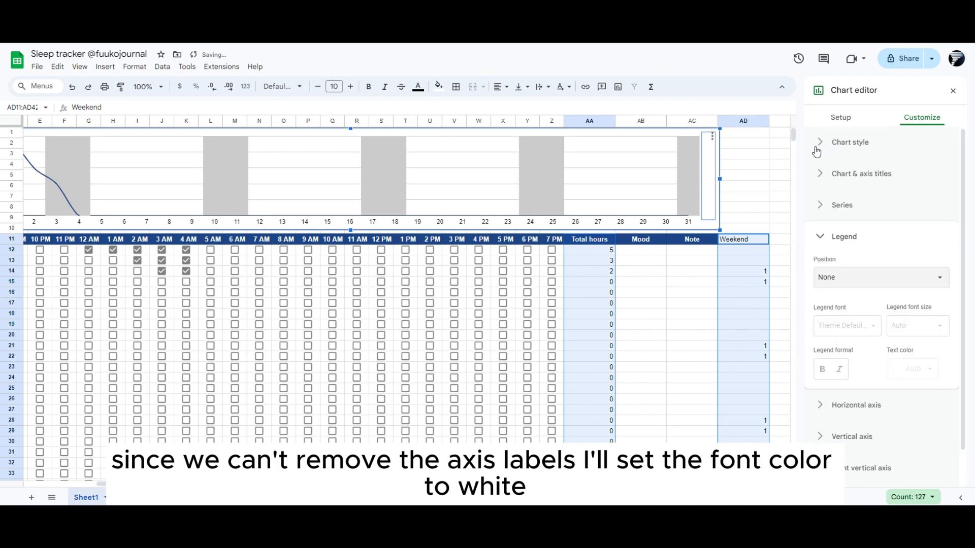
left_click_drag(457, 484, 383, 484)
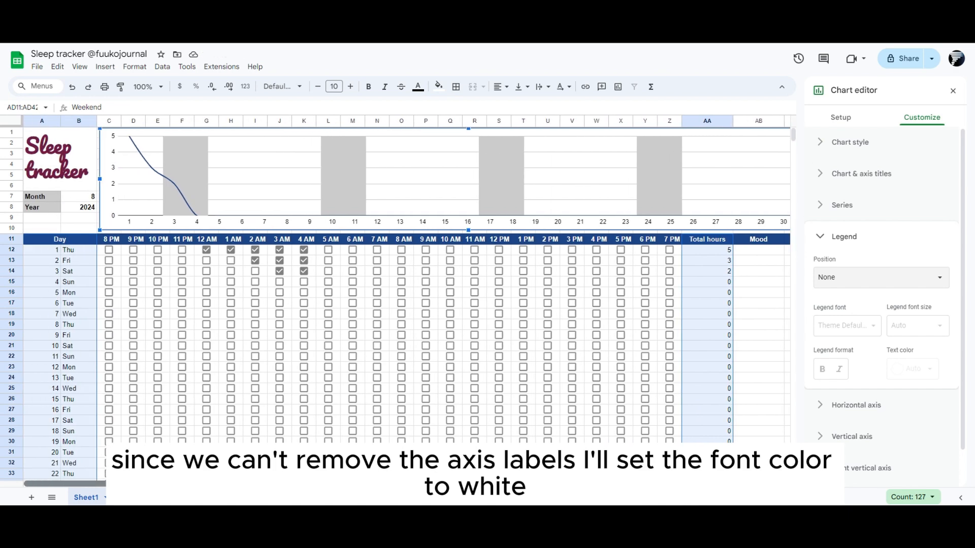
scroll(857, 390, "down", 1)
scroll(853, 355, "up", 1)
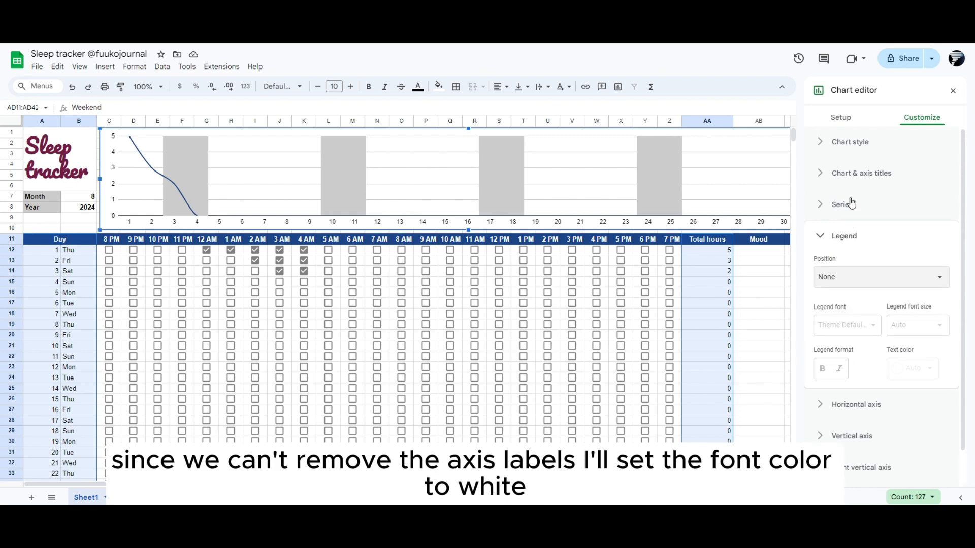
- Set the chart's title text to "Total hours vs Day"
left_click(819, 207)
left_click(821, 208)
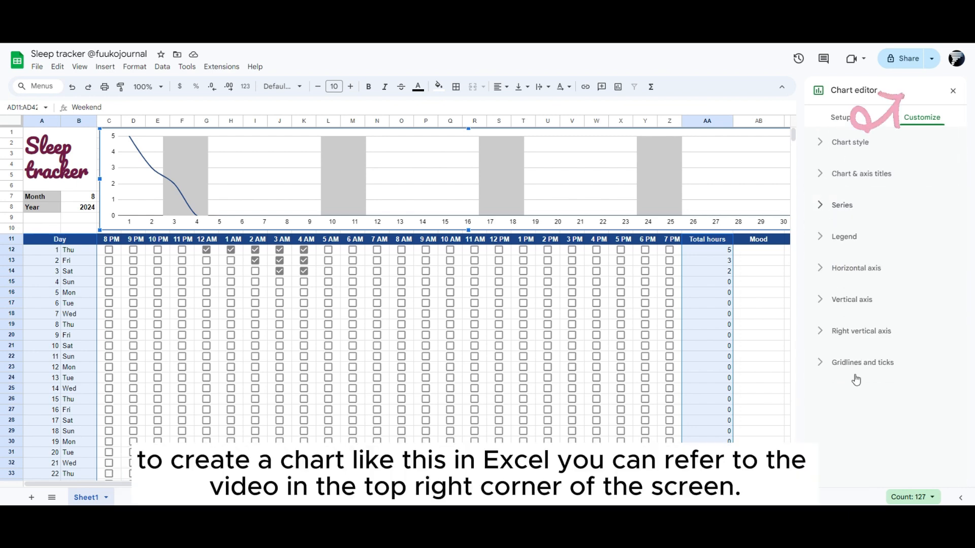
left_click(824, 184)
left_click(852, 250)
type("To")
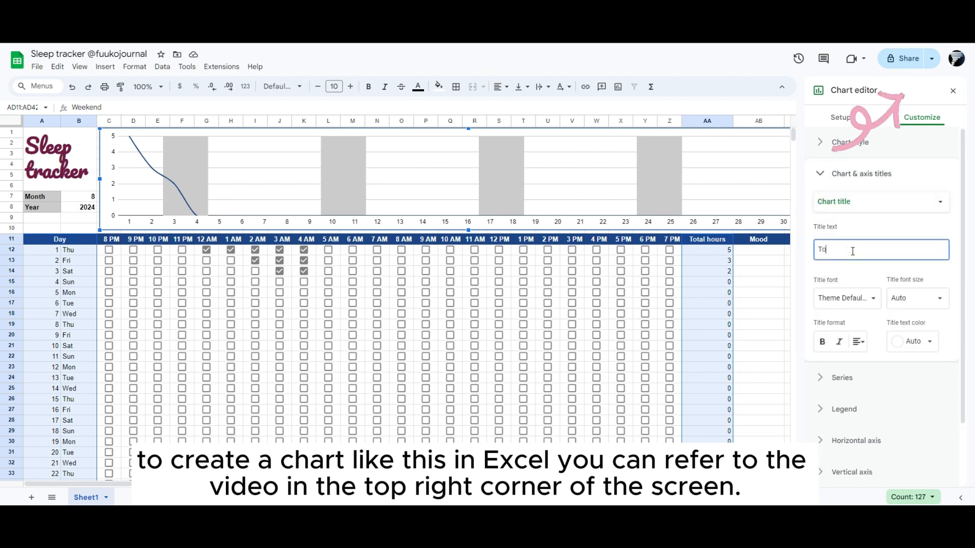
type("tal hours")
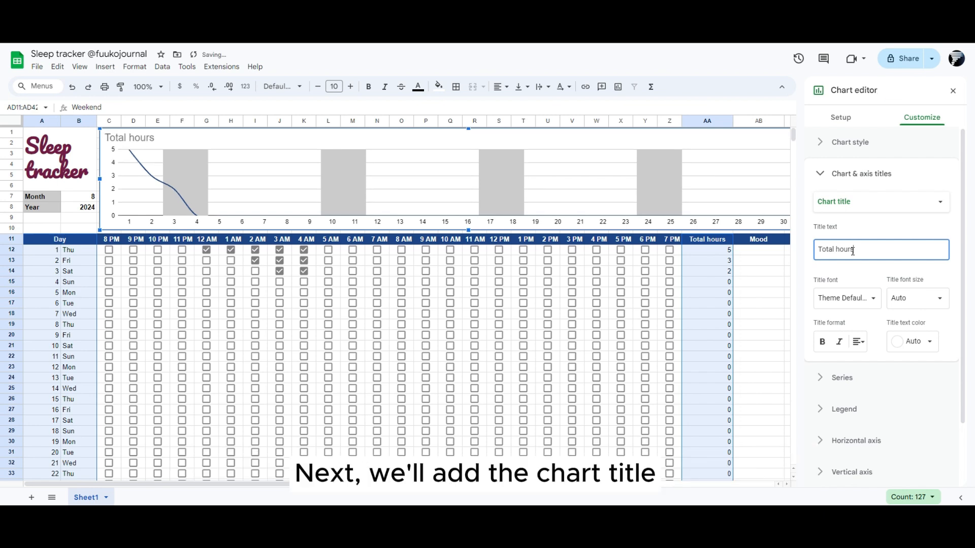
type(" vs Day")
- Format the chart title as bold, size 14, with dark blue text
left_click(822, 343)
left_click(939, 298)
left_click(909, 369)
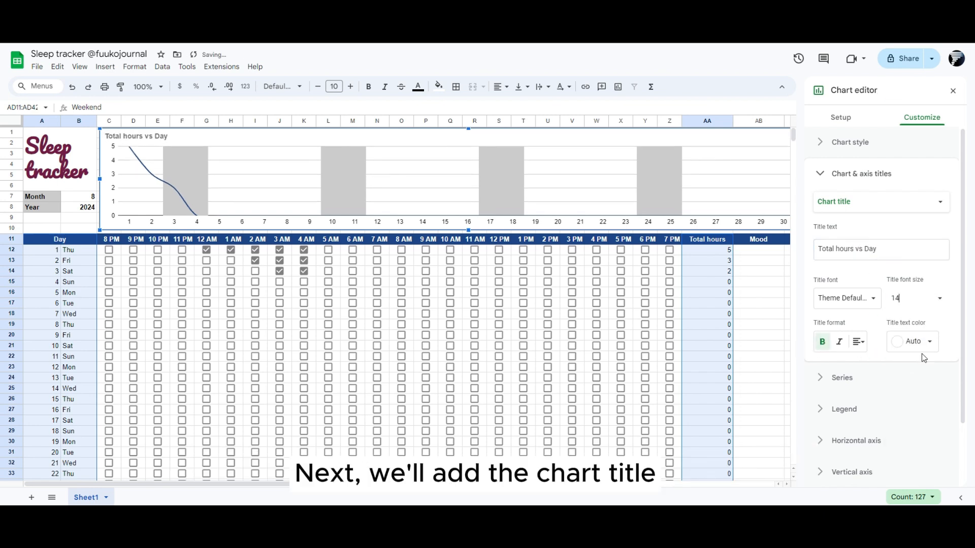
left_click(930, 343)
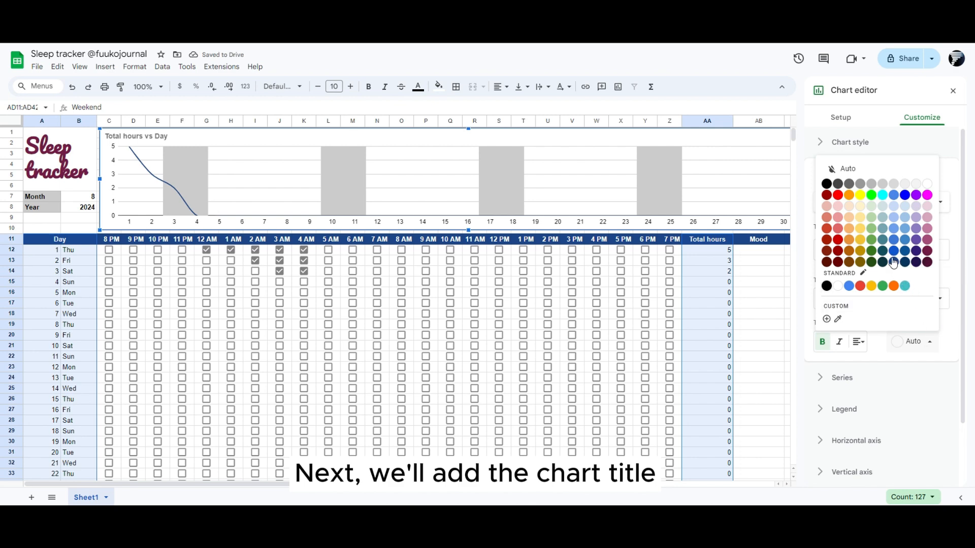
left_click(893, 262)
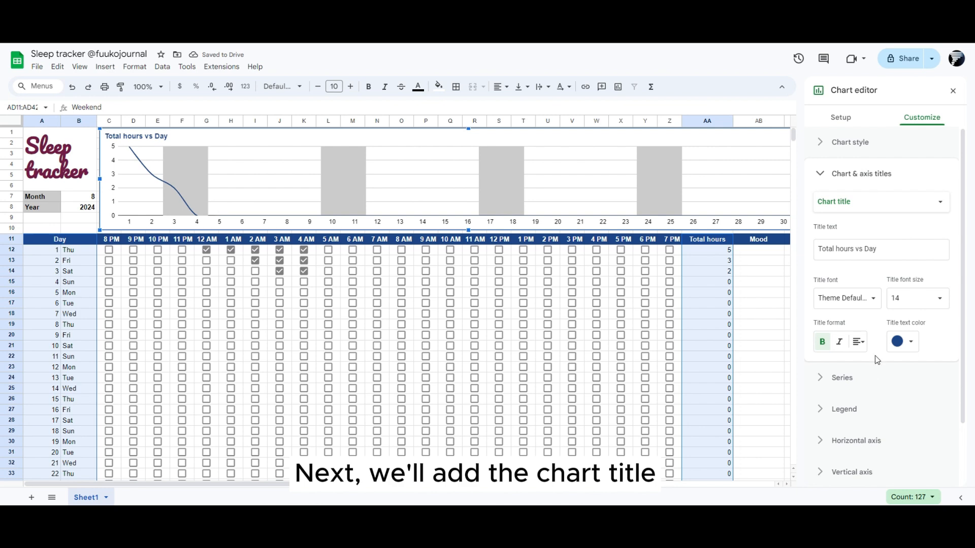
left_click(65, 295)
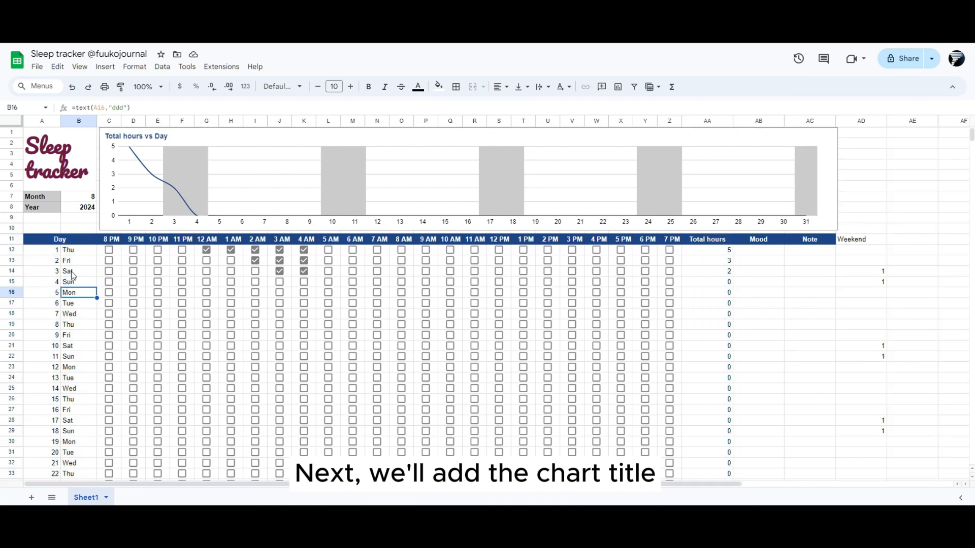
- Start a conditional formatting rule for the day and weekday cells A12:B42
left_click(67, 262)
left_click(66, 251)
left_click_drag(57, 251, 75, 280)
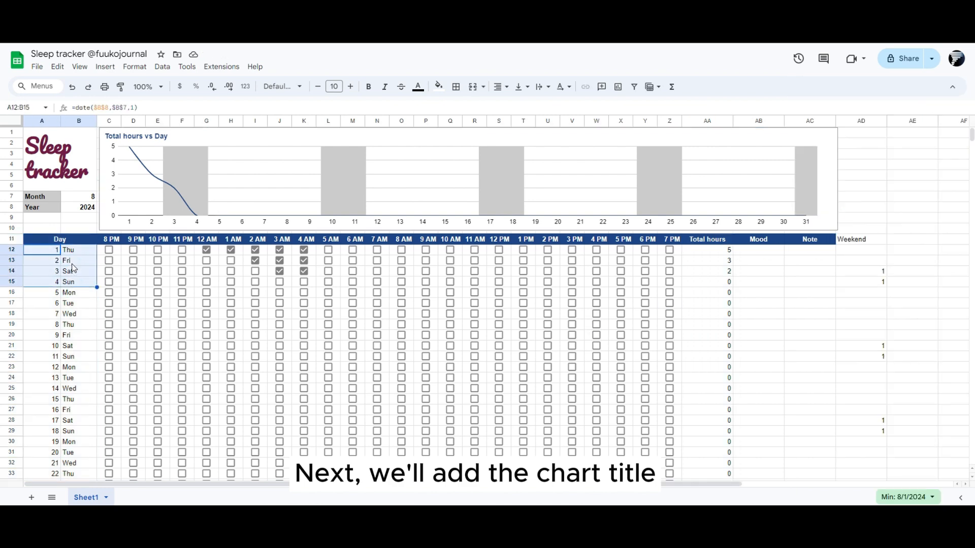
key("ctrl+shift+Down")
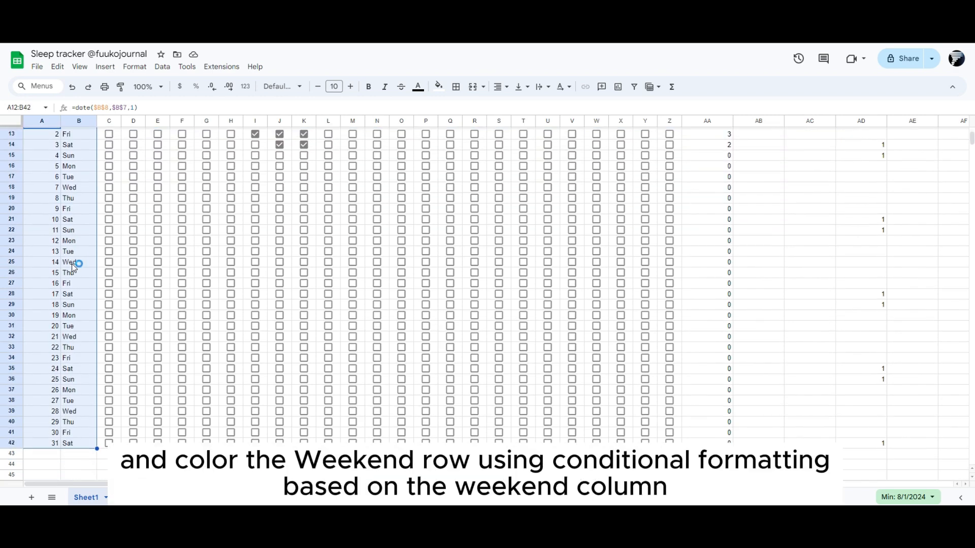
scroll(71, 263, "up", 5)
left_click(134, 68)
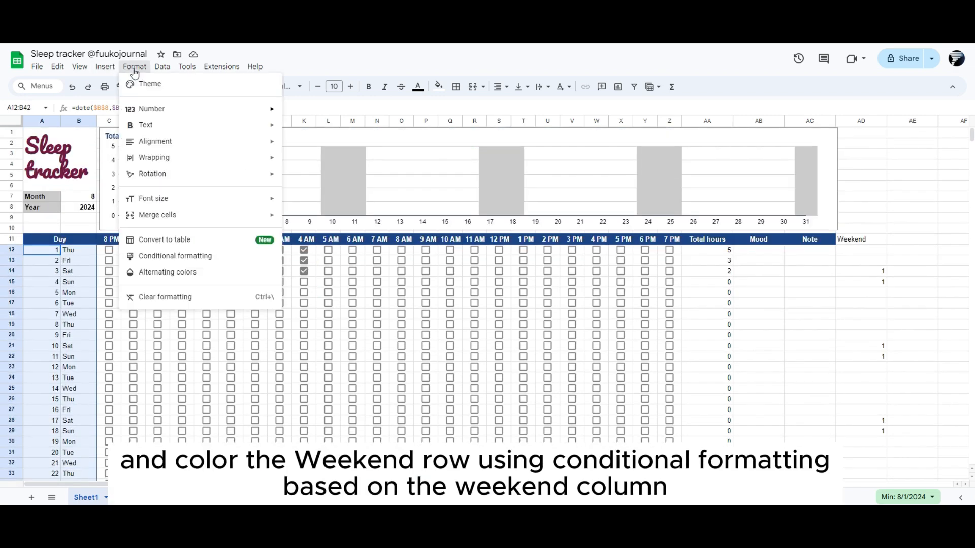
left_click(175, 256)
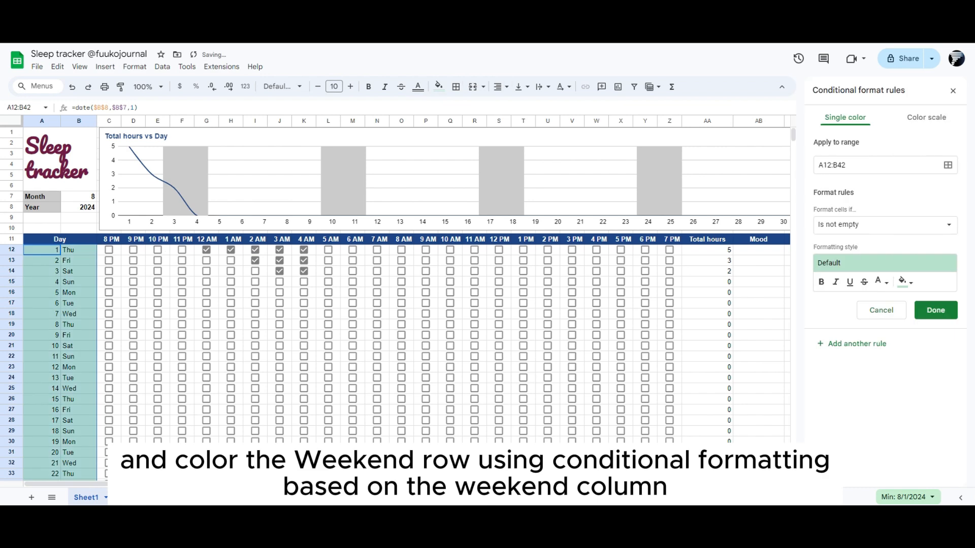
- Set the rule's condition to the custom formula =$AD12 =1, based on the Weekend column
scroll(406, 285, "right", 10)
left_click(871, 226)
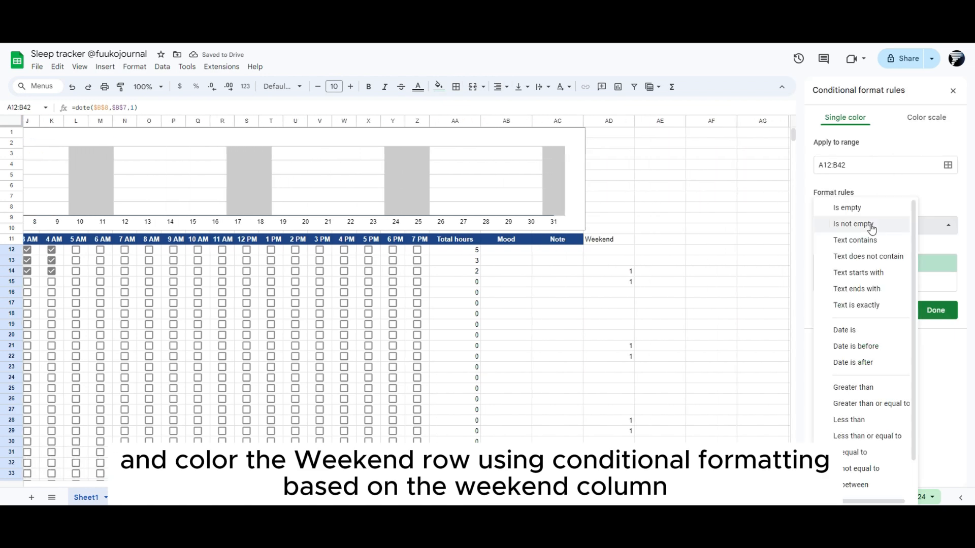
scroll(866, 396, "down", 2)
left_click(857, 487)
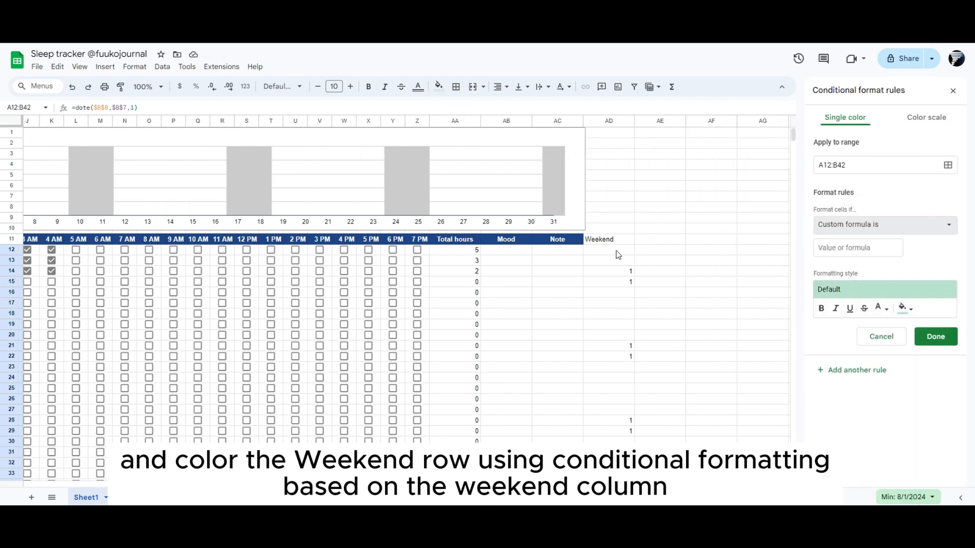
left_click(819, 247)
type("=$AD")
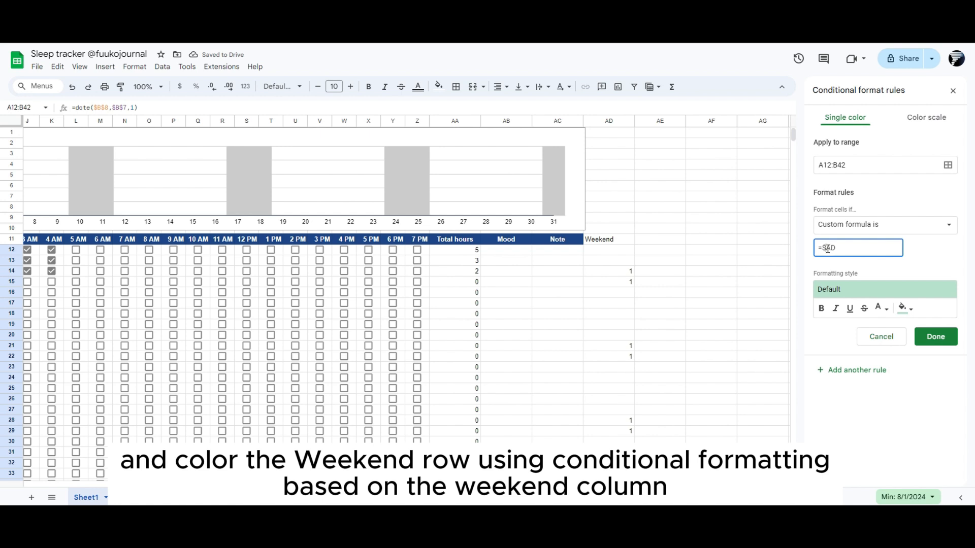
type("12 =1")
- Give the weekend rule a gray fill and bold text, and save it
left_click(906, 309)
left_click(890, 349)
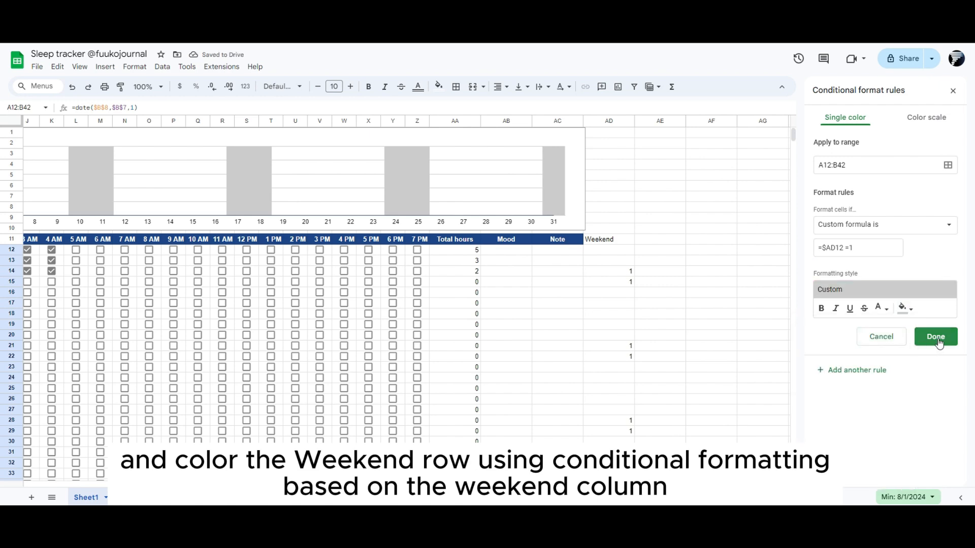
left_click(821, 309)
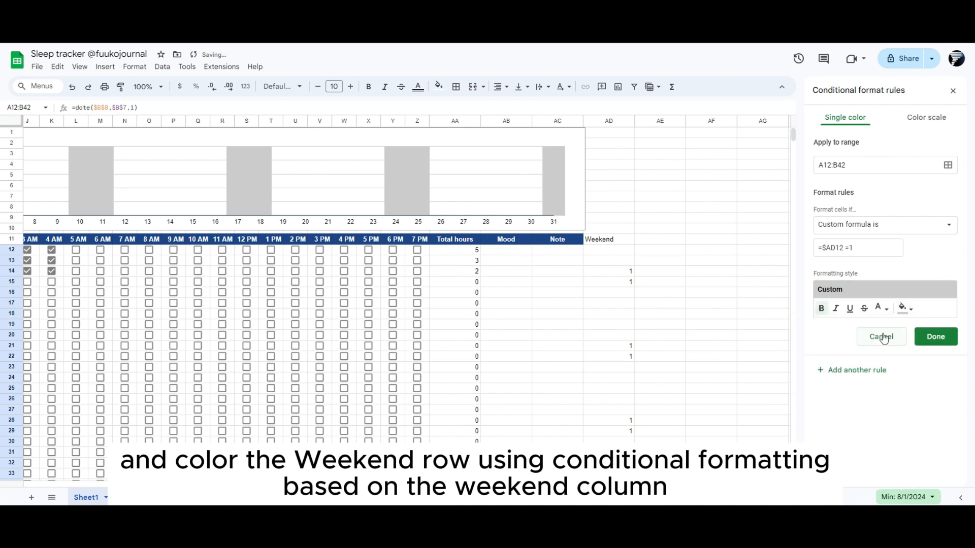
left_click(936, 337)
scroll(406, 300, "left", 5)
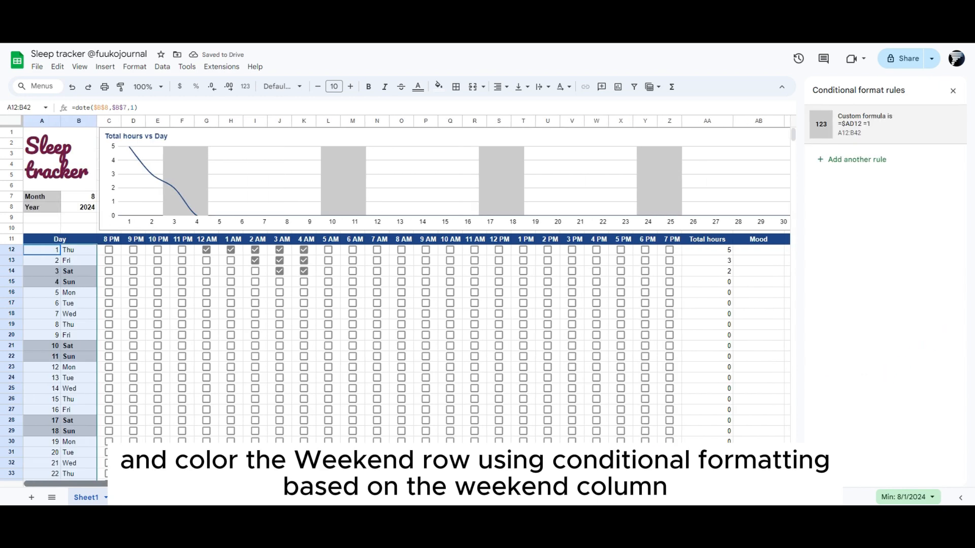
left_click_drag(157, 300, 157, 296)
left_click(153, 305)
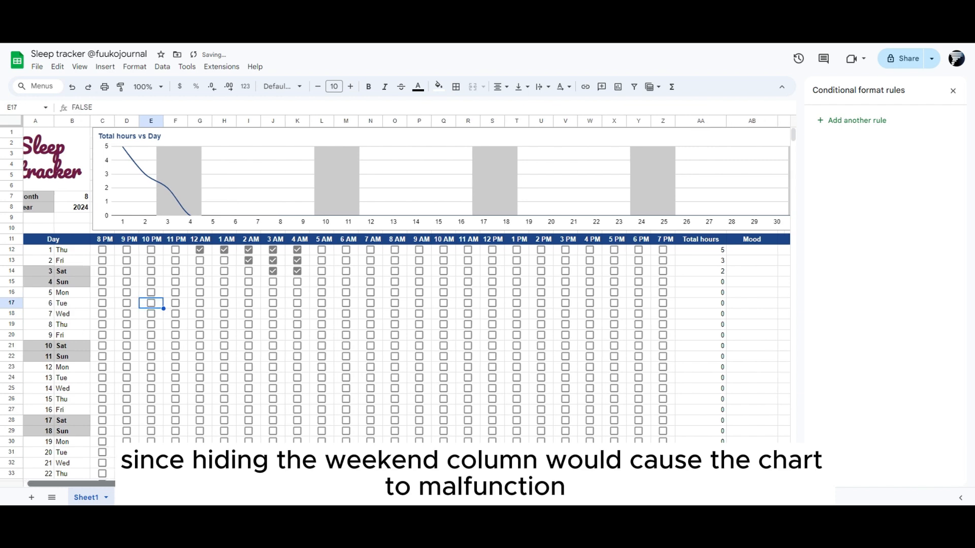
- Set the font color of the whole Weekend column AD to white
scroll(426, 258, "right", 10)
left_click(487, 126)
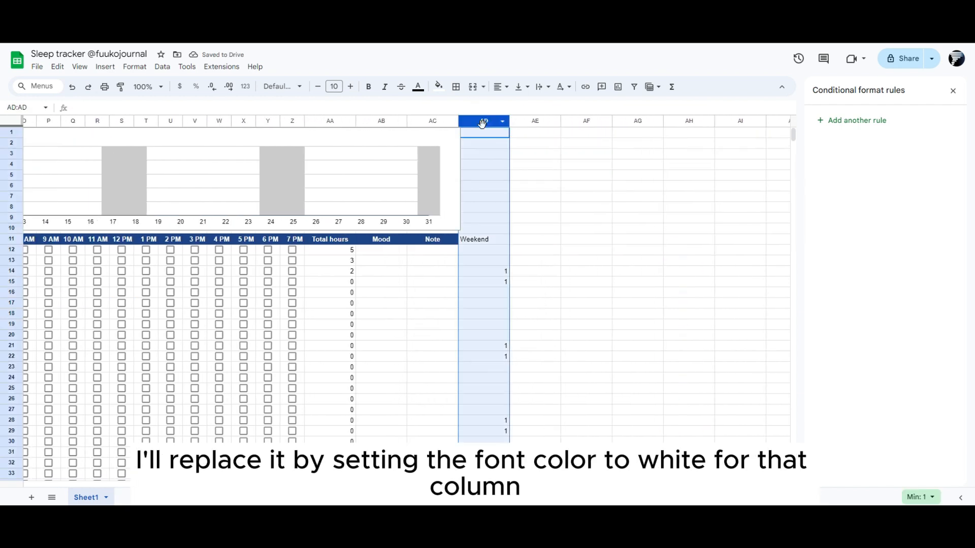
left_click(418, 86)
left_click(521, 124)
left_click(535, 196)
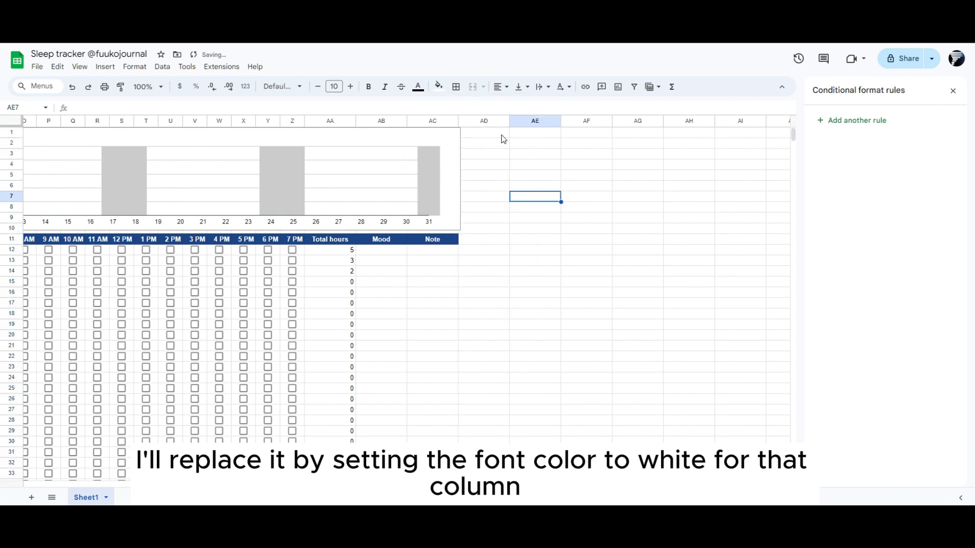
- Narrow column AD and resize the sleep chart so its edge aligns with the outer edge of the Note column
left_click_drag(510, 121, 472, 124)
left_click(513, 226)
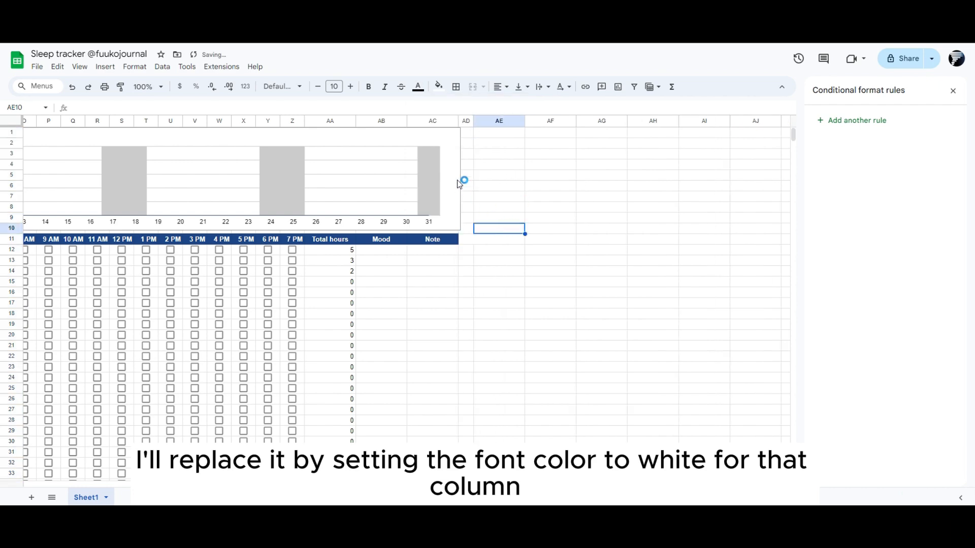
left_click(460, 180)
left_click_drag(460, 181, 457, 182)
- Enter =AVERAGEIF($AA$12:$AA$42,">0") in AE1 to average the total sleep hours of tracked days only
left_click(509, 136)
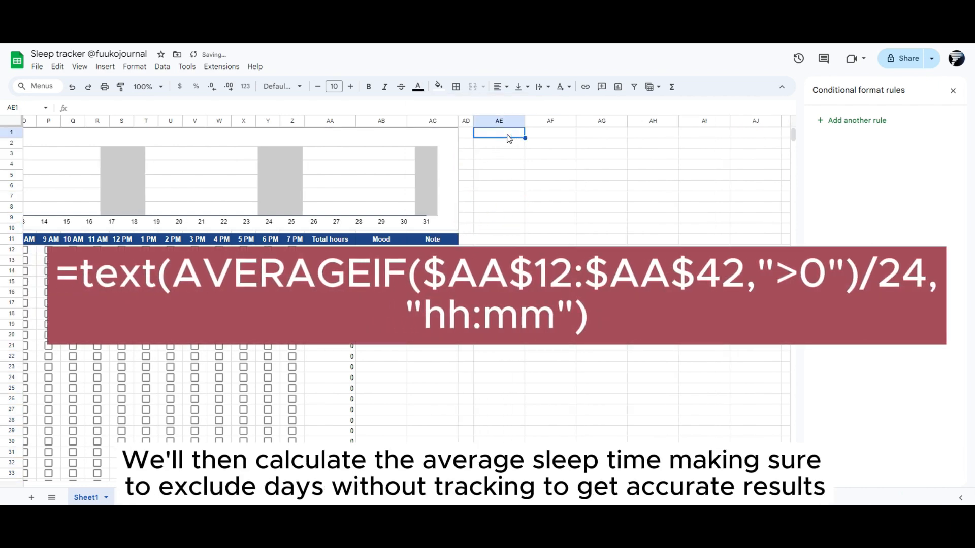
type("=")
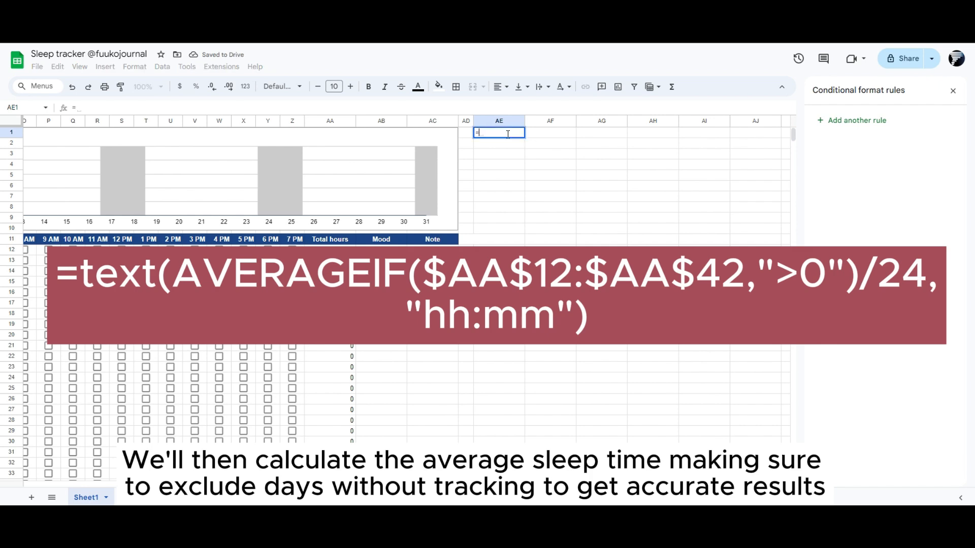
type("av")
key("Down")
key("Down")
key("Down")
key("Down")
key("Down")
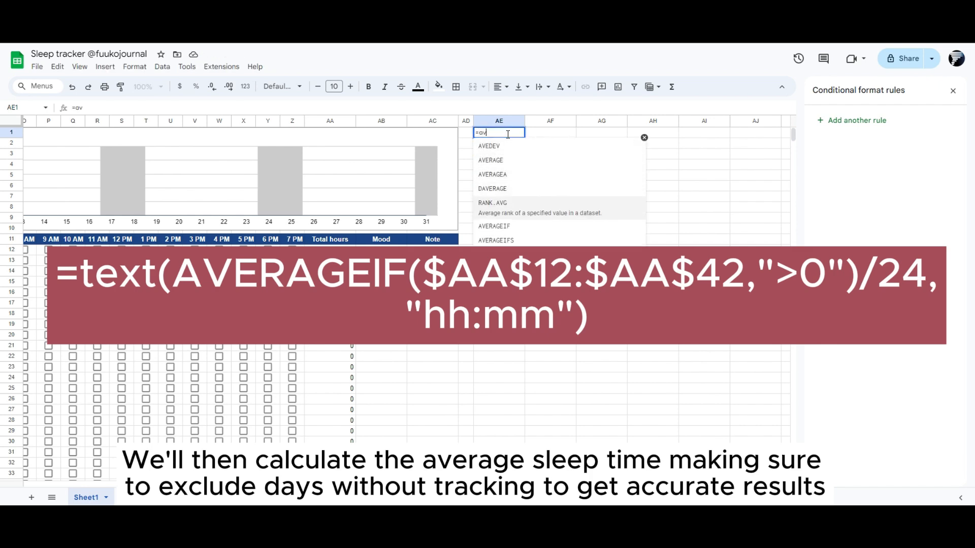
key("Tab")
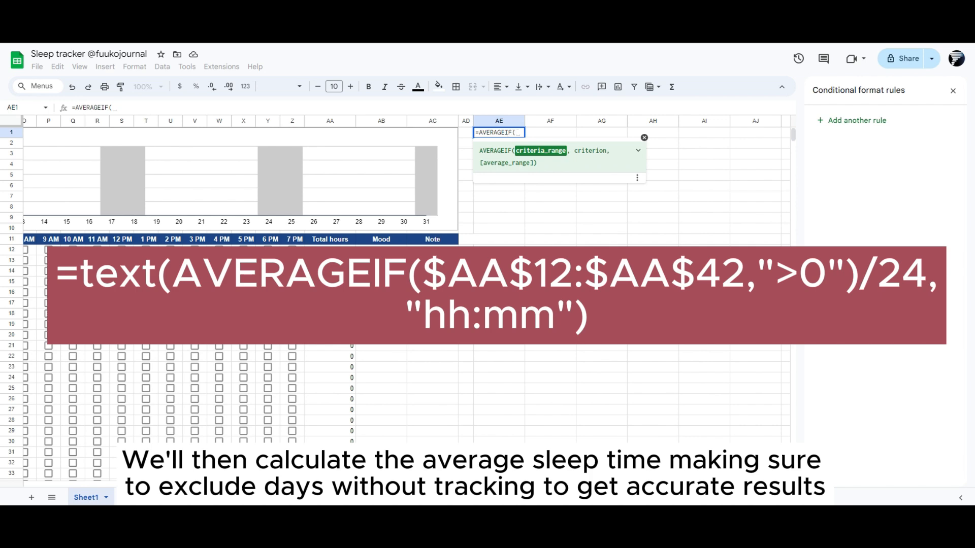
left_click_drag(330, 250, 330, 415)
scroll(566, 235, "up", 3)
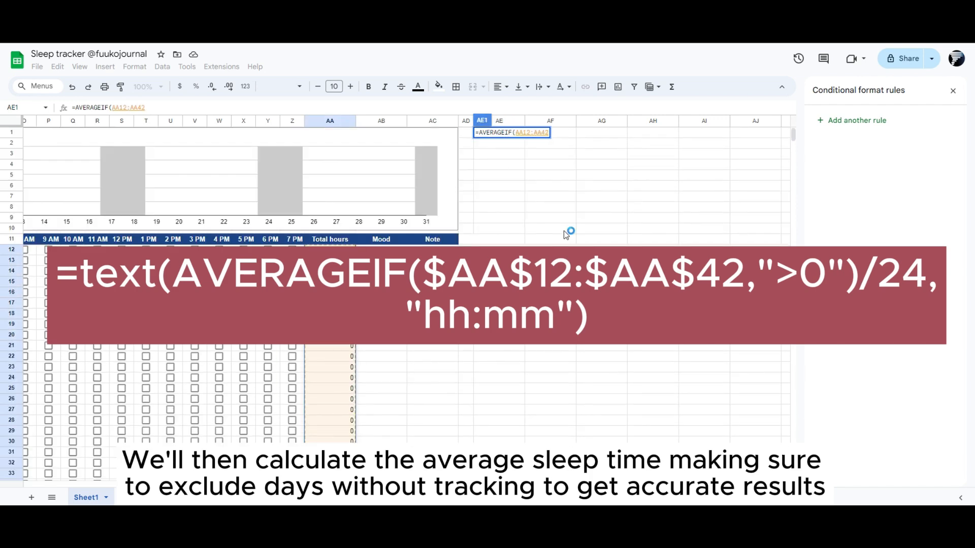
key("F4")
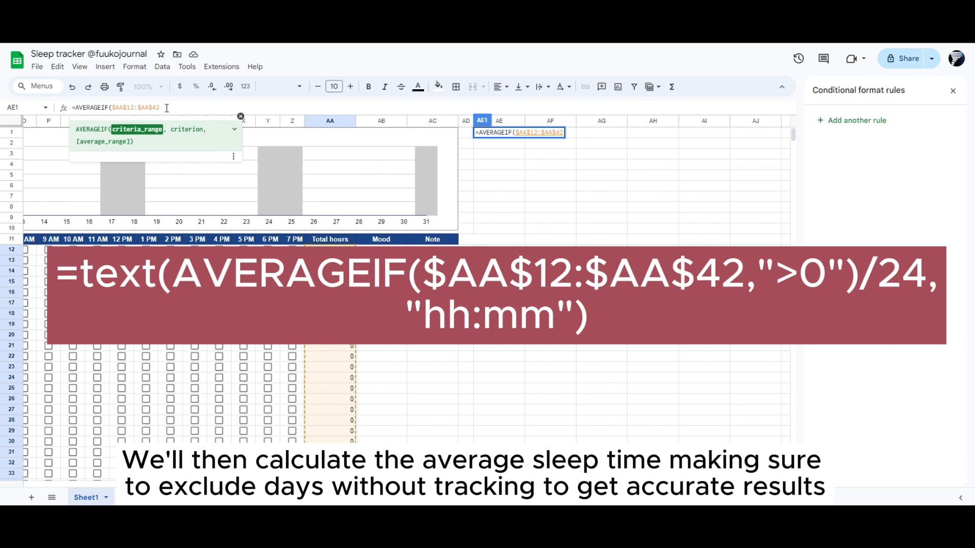
type(",\">0")
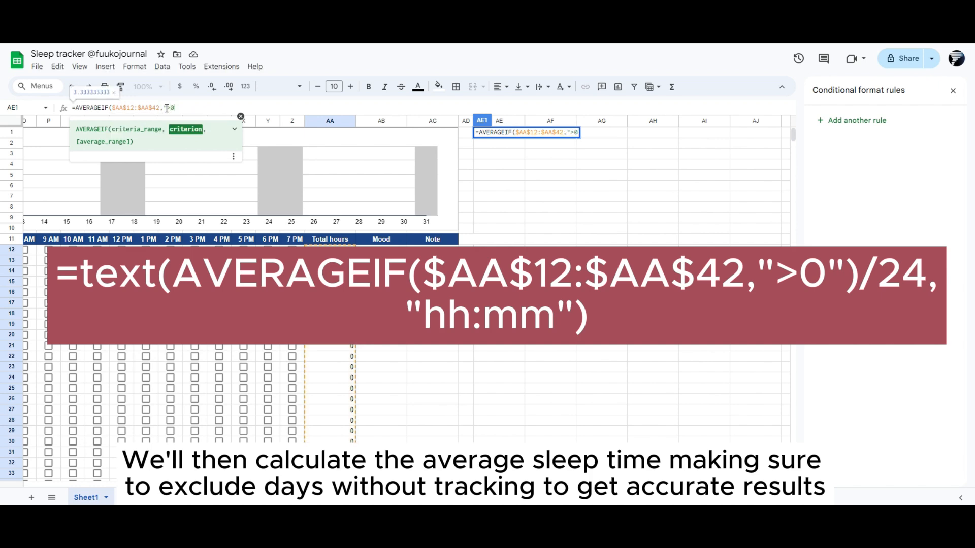
key("Return")
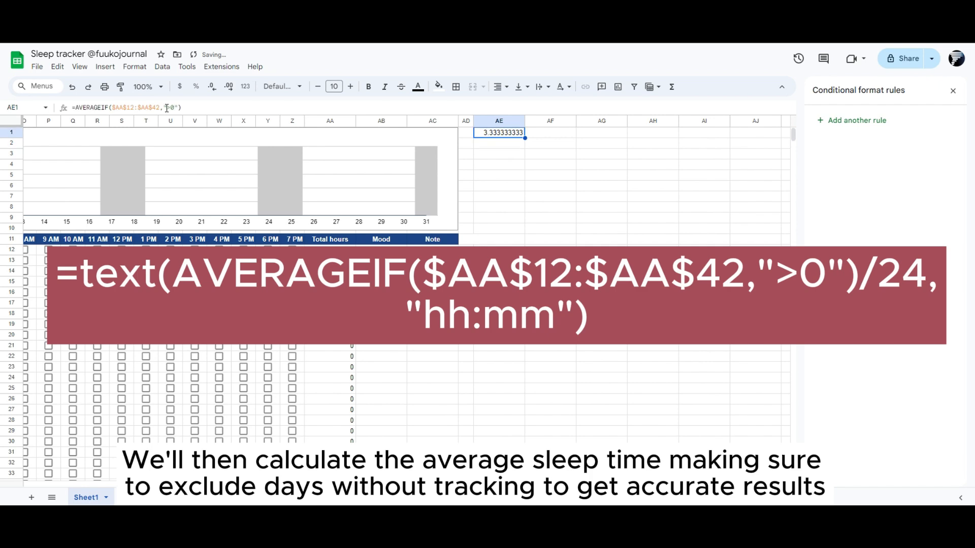
- Wrap the AE1 average in TEXT, dividing it by 24 and using the "hh:mm" format
left_click(77, 108)
type("text(")
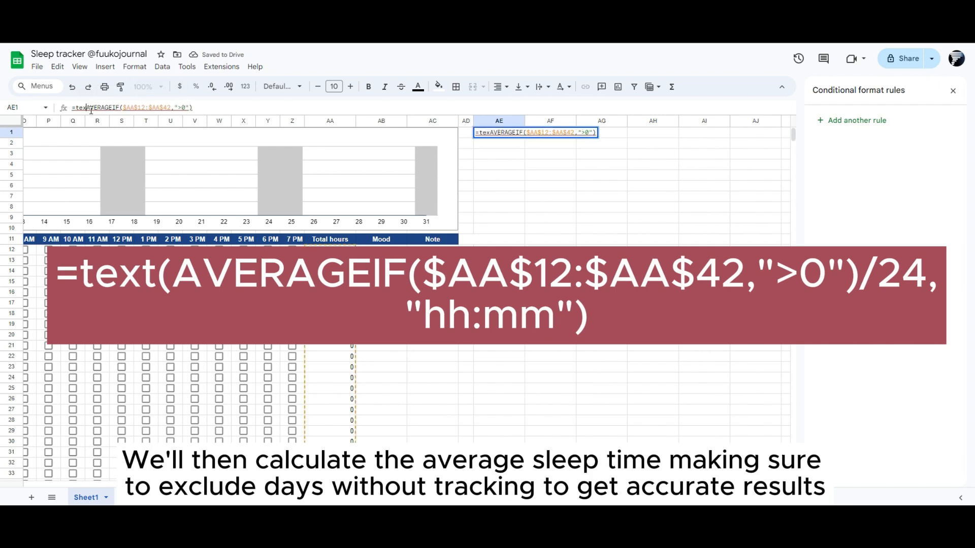
left_click(219, 108)
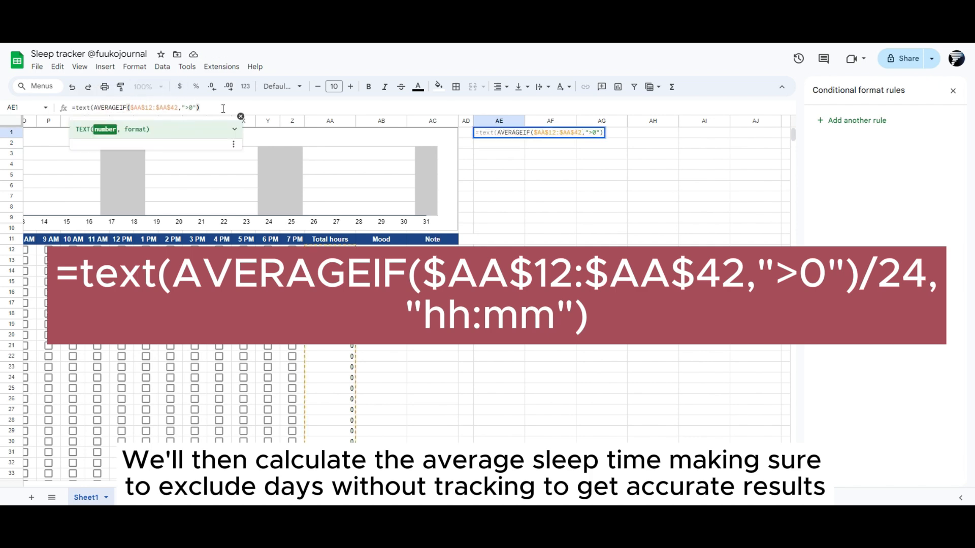
type("/24,")
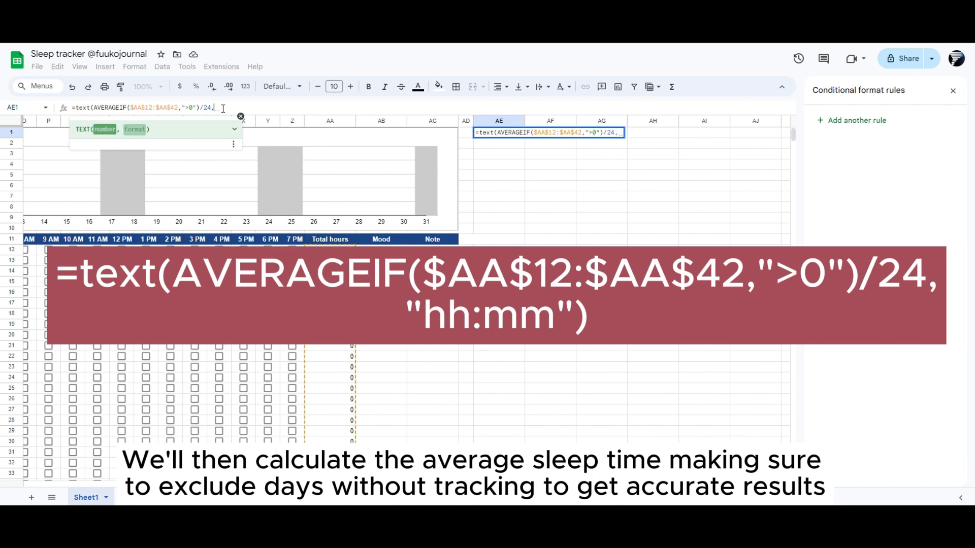
type("\"hh:mm\")")
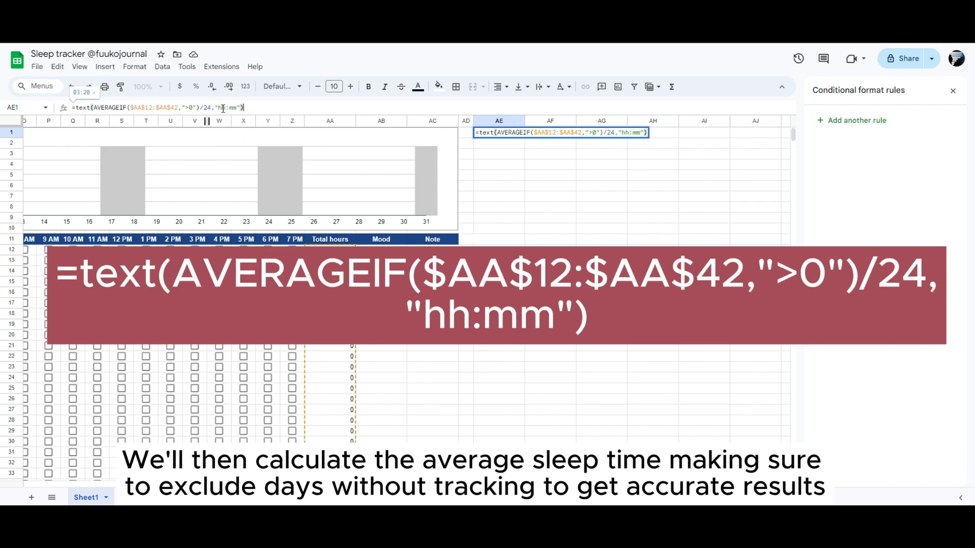
key("Return")
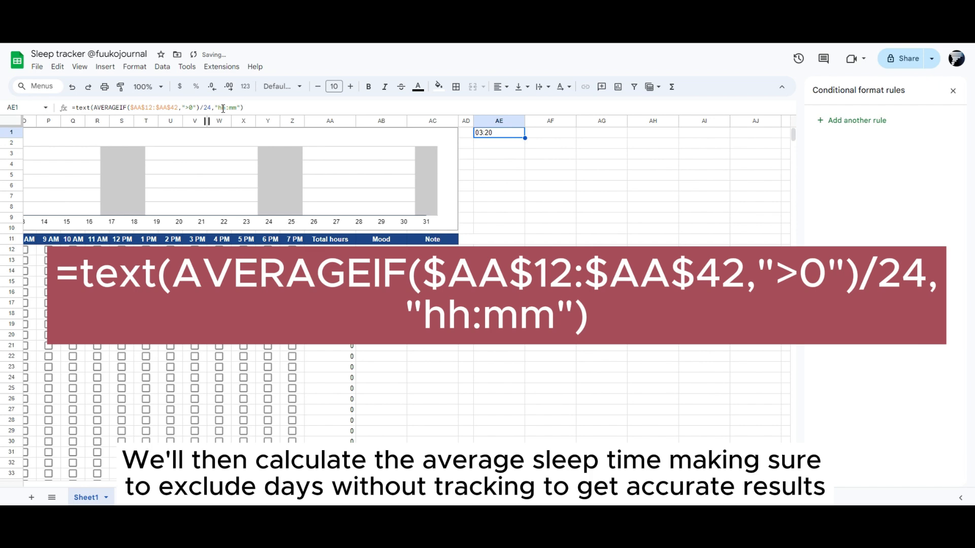
- Insert a scorecard chart that uses the average sleep time in AE1 as its key value
left_click(105, 67)
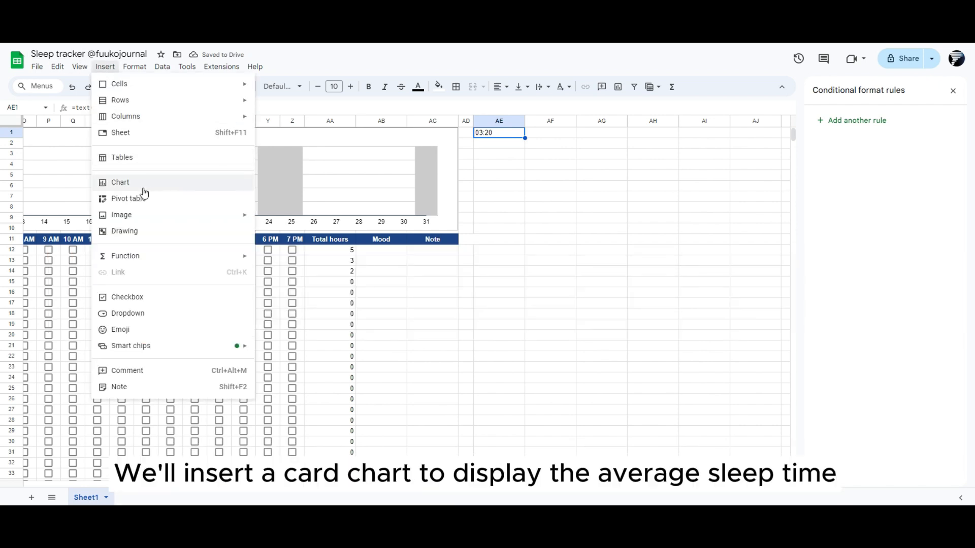
left_click(120, 183)
left_click(881, 158)
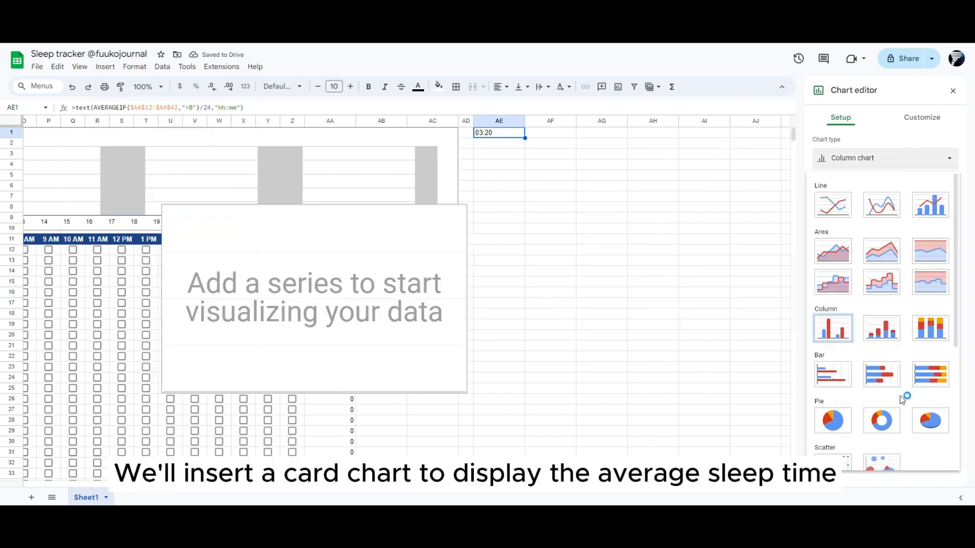
scroll(886, 330, "down", 5)
left_click(886, 392)
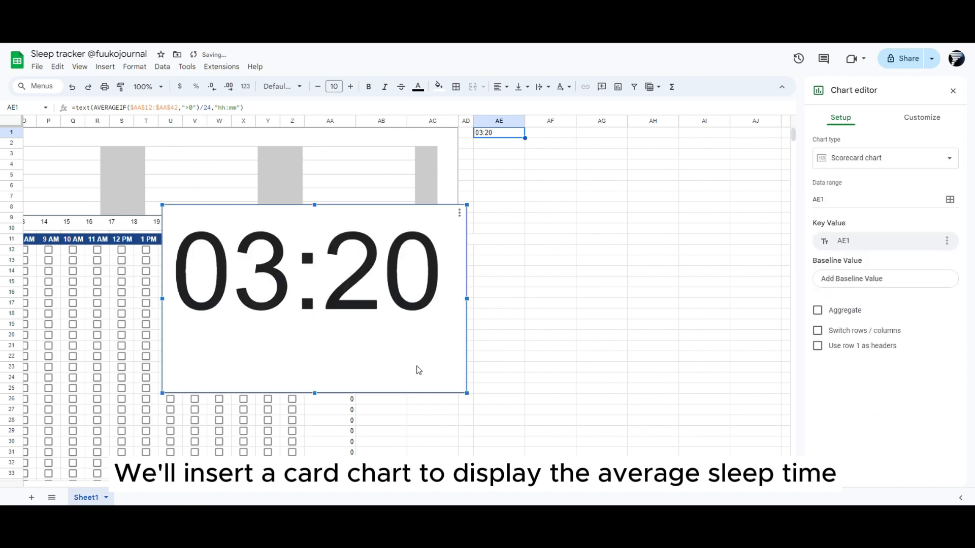
- Place the scorecard beside the sleep chart and resize it to span columns AE to AG, down to row 10
left_click_drag(418, 371, 730, 290)
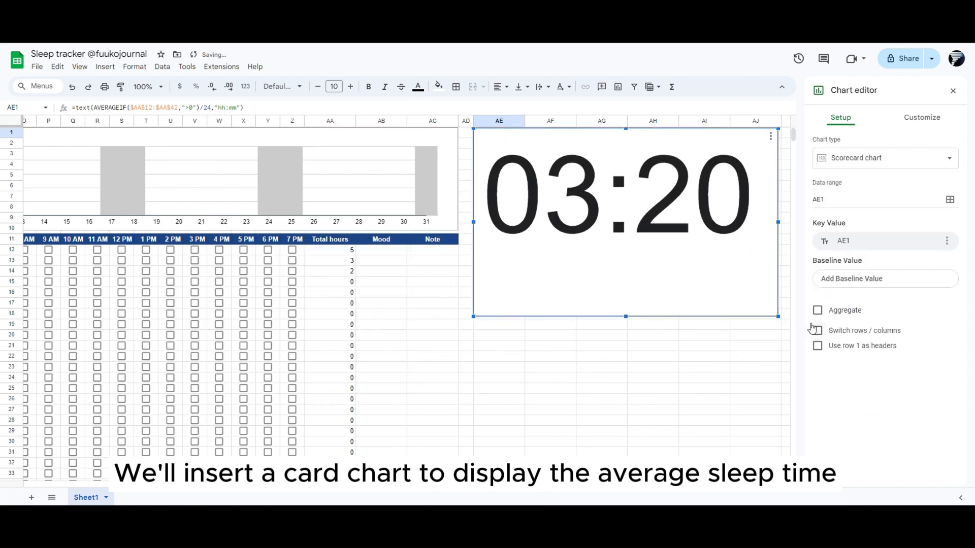
left_click_drag(778, 317, 679, 254)
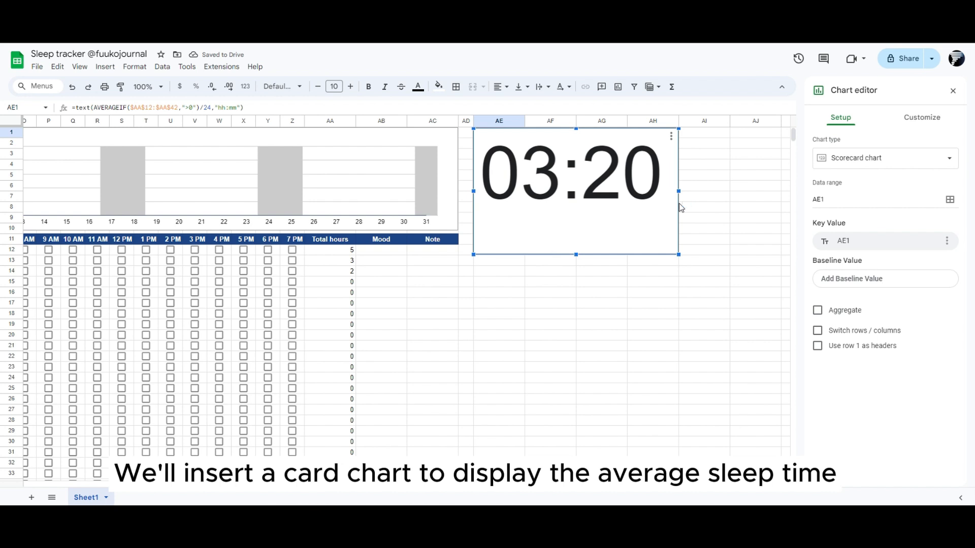
left_click_drag(681, 207, 629, 191)
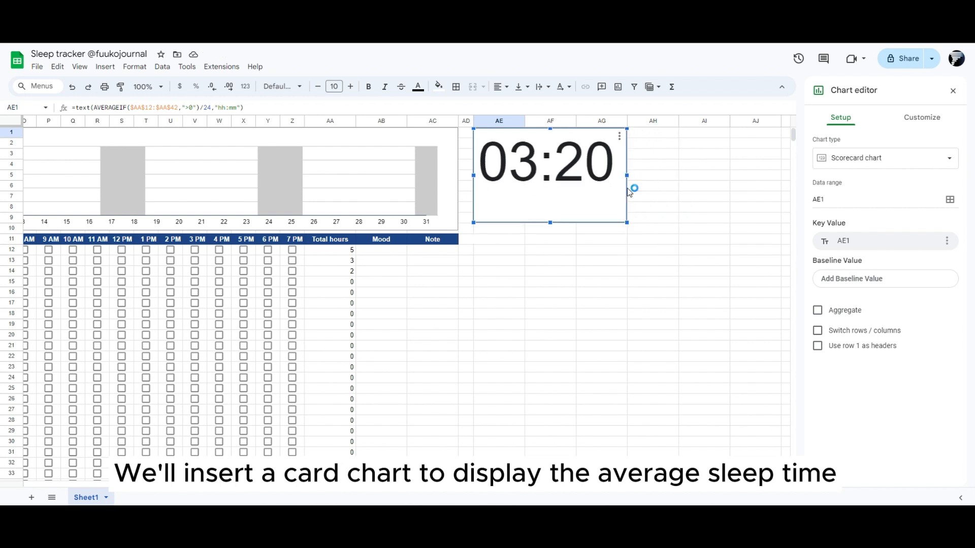
left_click_drag(551, 223, 551, 230)
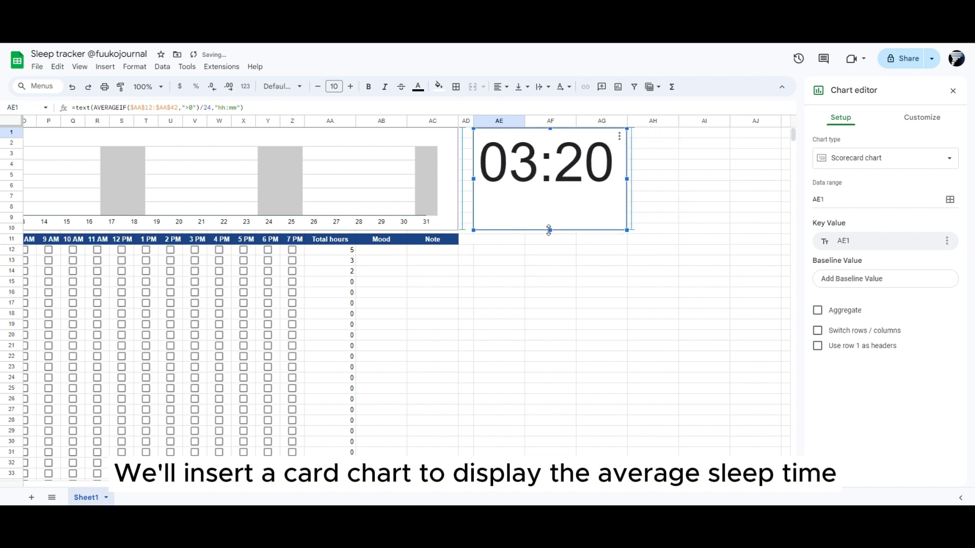
- Add the chart title "Monthly average Sleep hour" to the scorecard
left_click(922, 118)
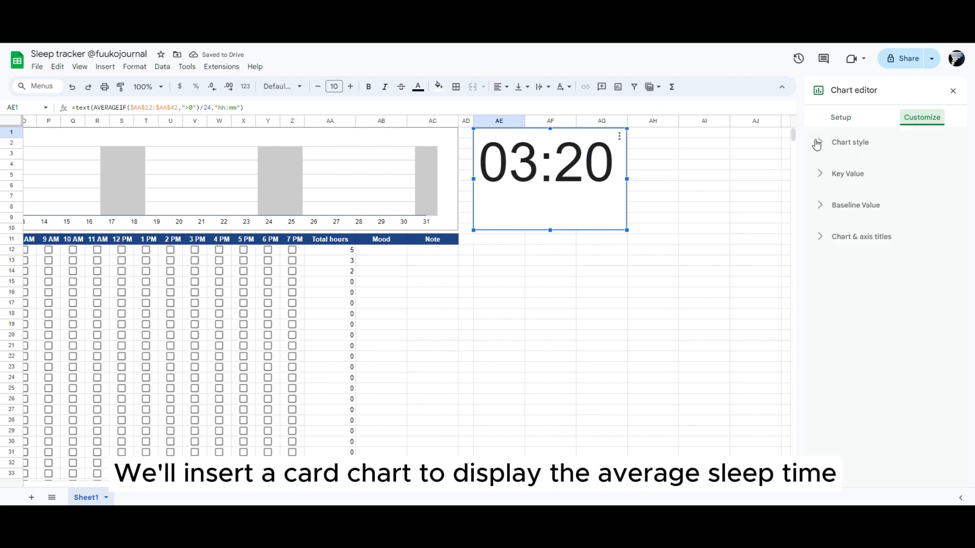
left_click(836, 237)
left_click(855, 315)
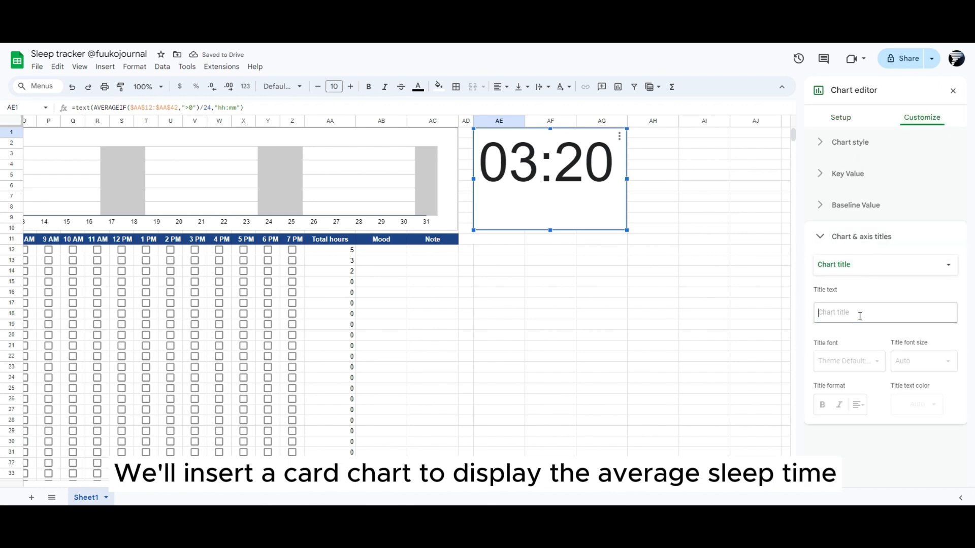
type("Monthly verage Sleep hour")
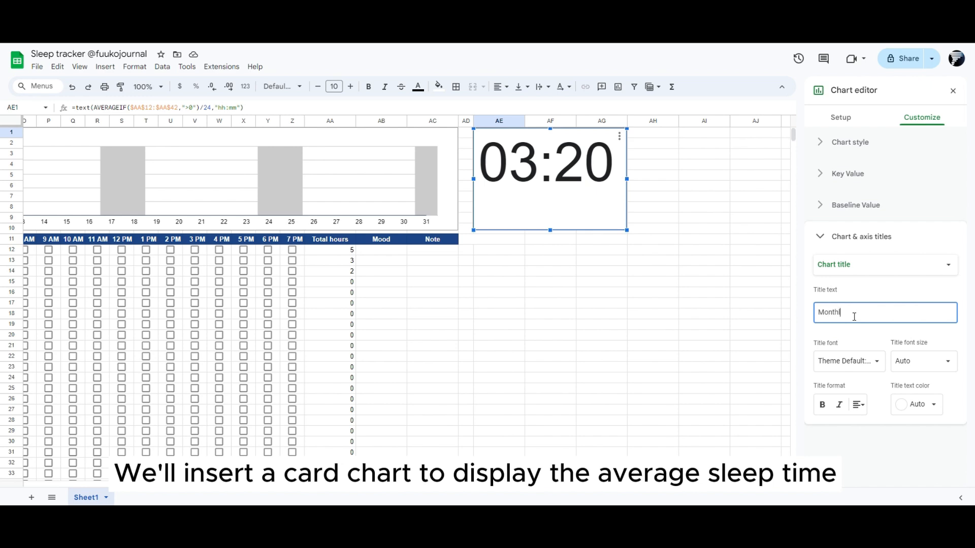
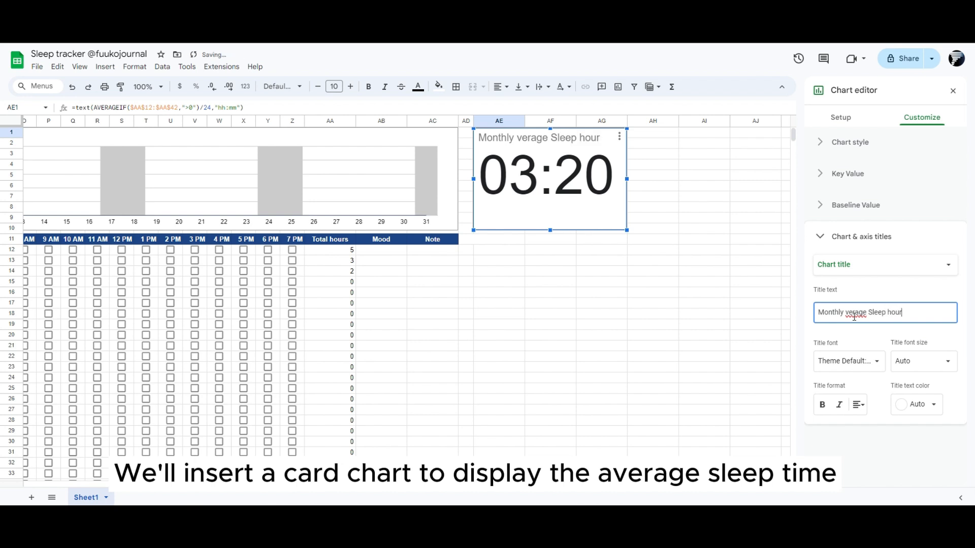
left_click(846, 312)
type("a")
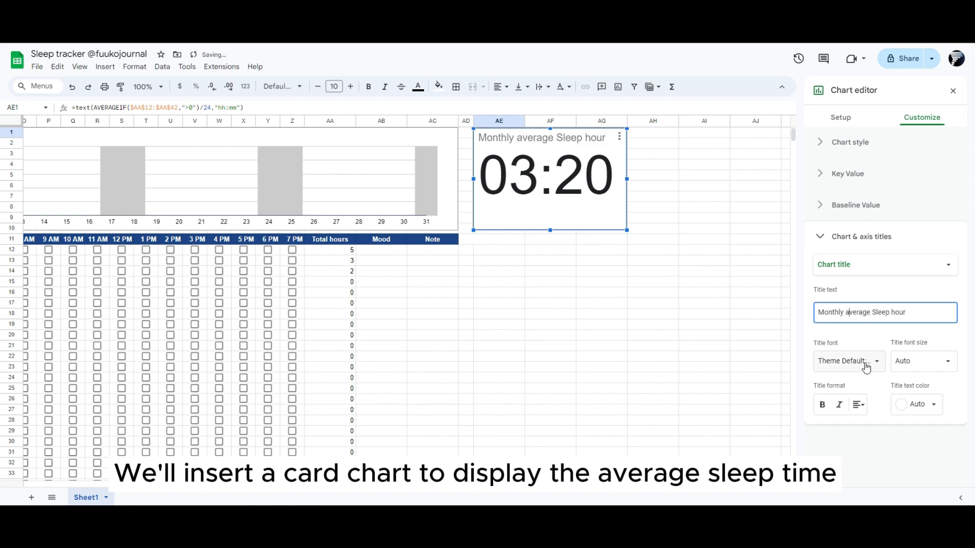
- Format the scorecard title as bold, size 14, in dark blue
left_click(822, 404)
left_click(947, 361)
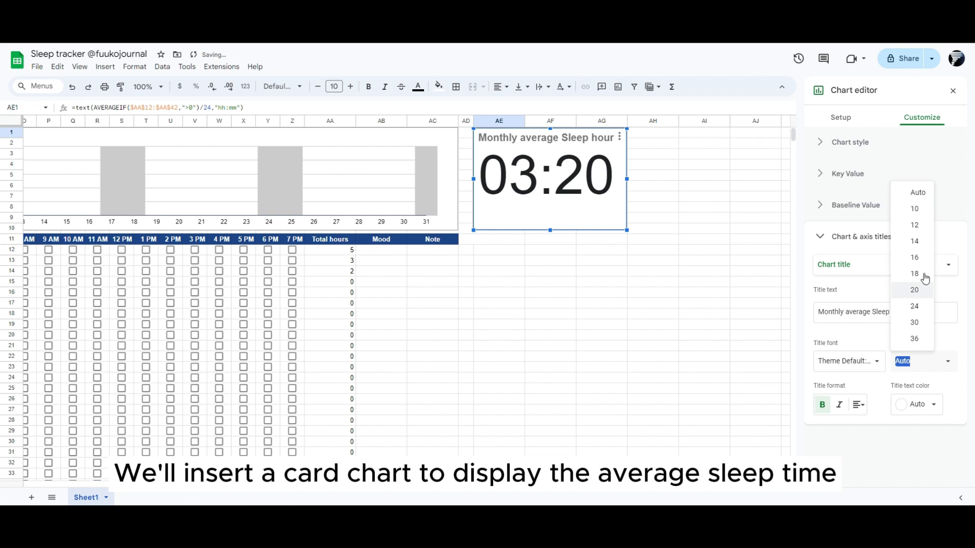
left_click(914, 239)
left_click(929, 401)
left_click(899, 329)
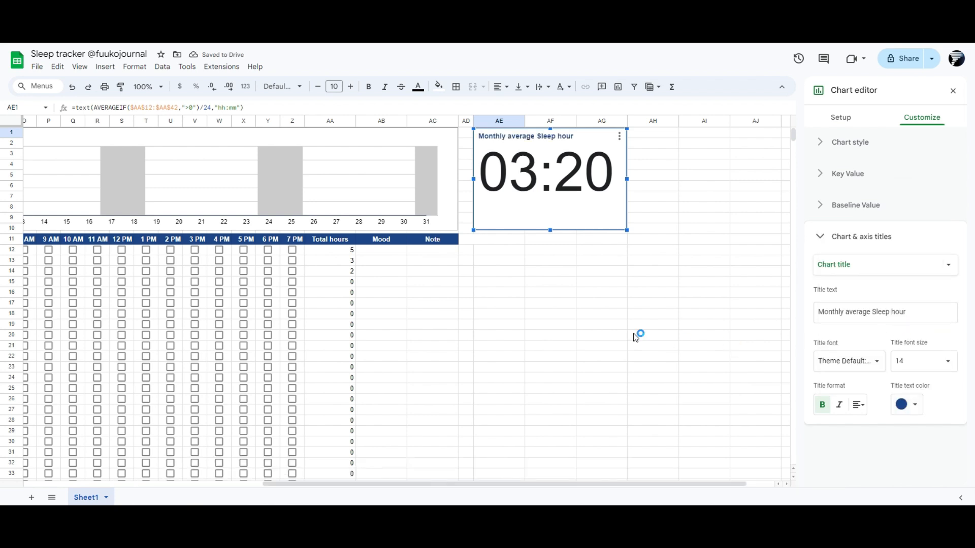
left_click(551, 304)
- Enter the label "Days Tracked" in AE11 and make it bold and dark blue
left_click(493, 237)
type("Days")
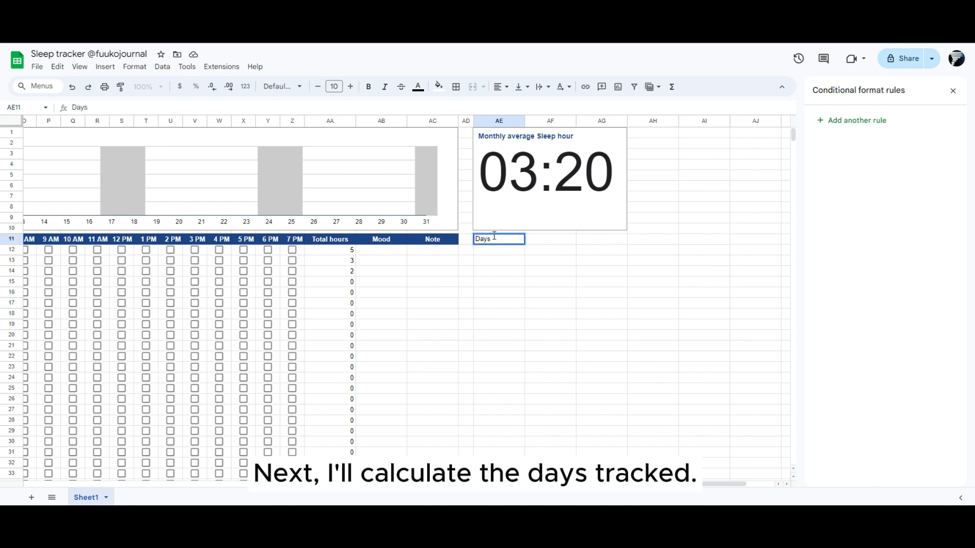
type(" Tracked")
key("Return")
left_click(494, 237)
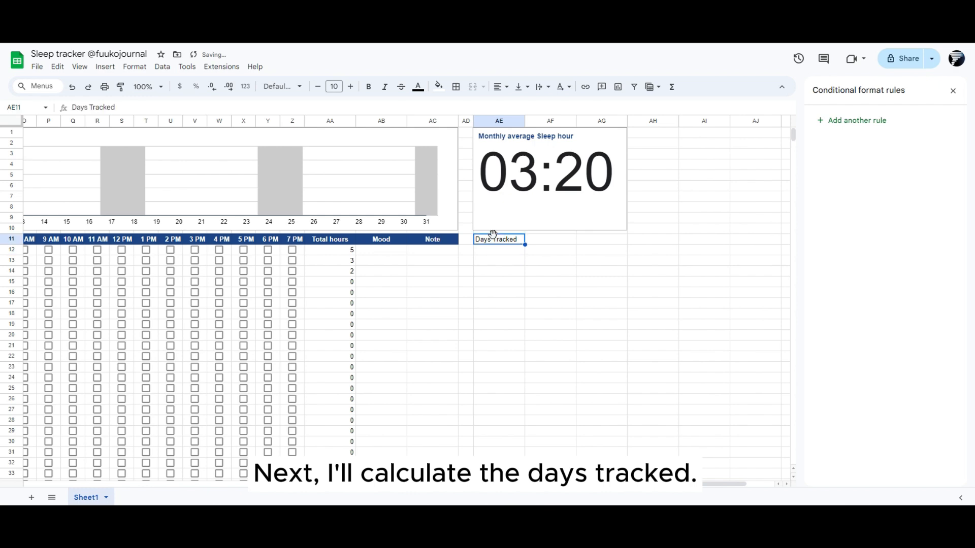
key("ctrl+b")
left_click(418, 86)
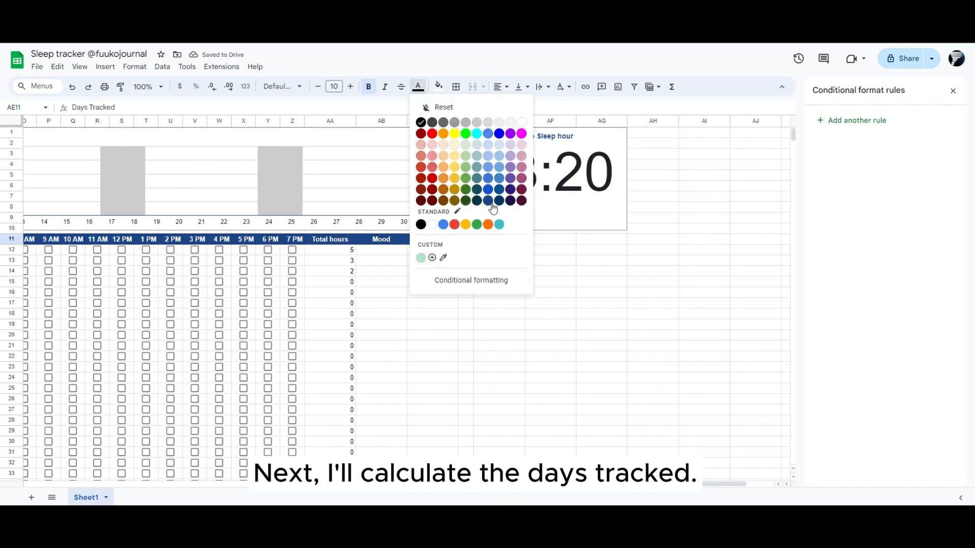
left_click(485, 208)
- Enter =countif($AA$12:$AA$42,">0") in AF11 to count the days with sleep hours recorded
left_click(546, 241)
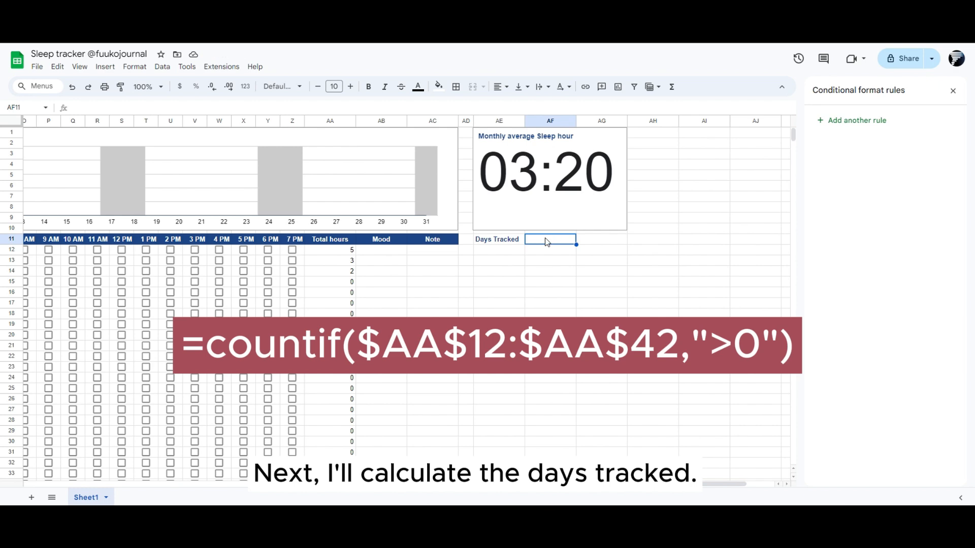
type("=cou")
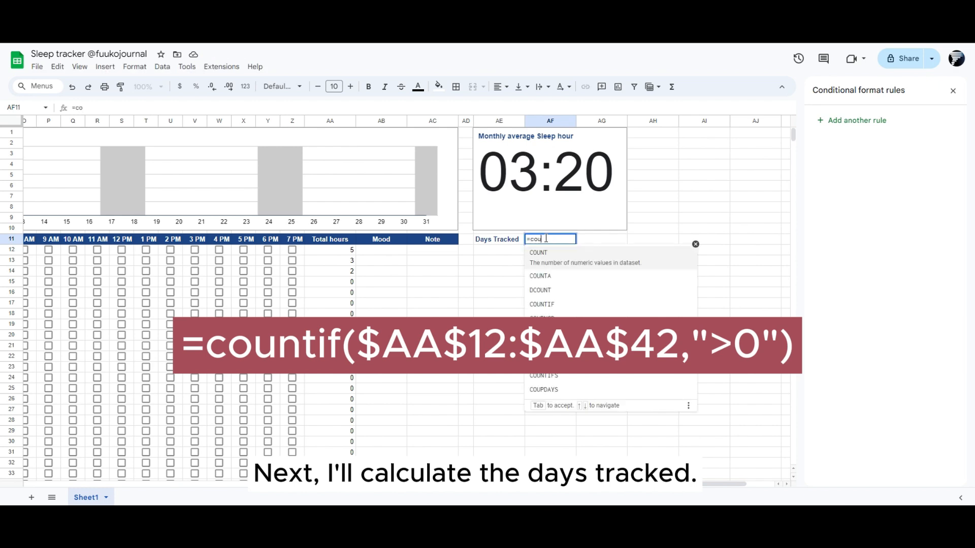
type("ntif(")
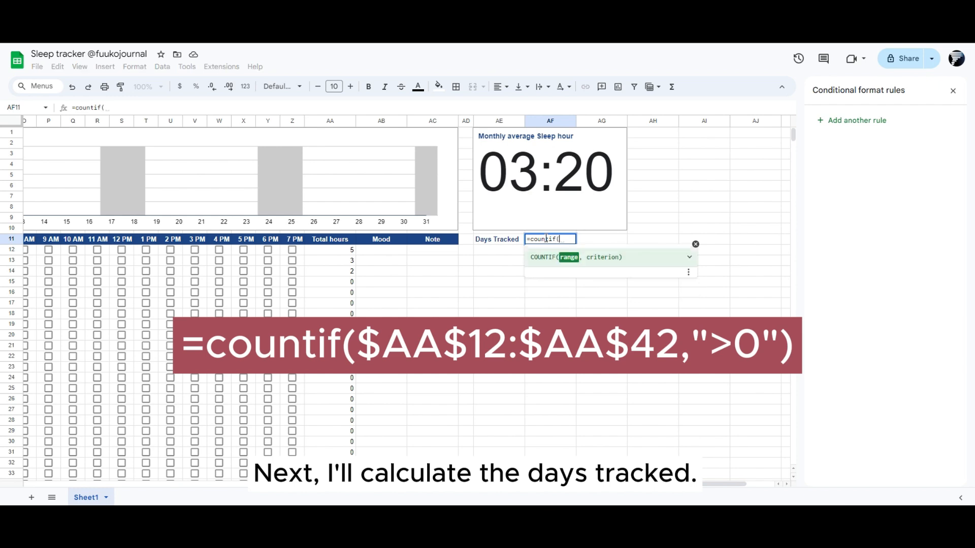
left_click(335, 253)
key("shift+Down")
key("shift+Down")
key("shift+Down")
key("shift+Down")
key("shift+Down")
key("shift+Down")
key("shift+Down")
key("shift+Down")
key("shift+Down")
key("shift+Down")
key("shift+Down")
key("shift+Down")
key("shift+Down")
key("shift+Down")
key("shift+Down")
key("shift+Down")
key("shift+Down")
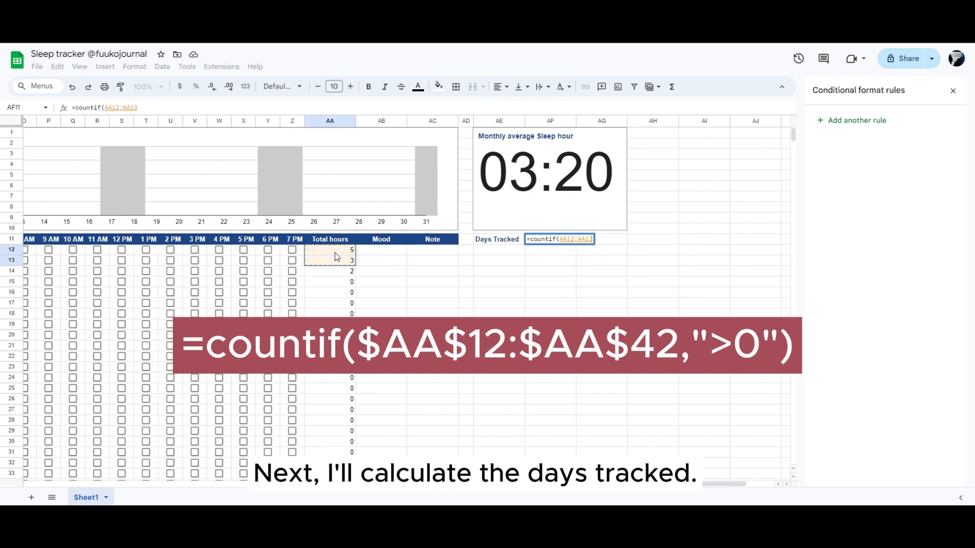
key("shift+Down")
key("shift+Down")
key("shift+Down")
key("shift+Down")
key("shift+Down")
key("shift+Down")
key("shift+Down")
key("shift+Down")
key("shift+Down")
key("shift+Down")
key("shift+Down")
key("shift+Down")
key("shift+Down")
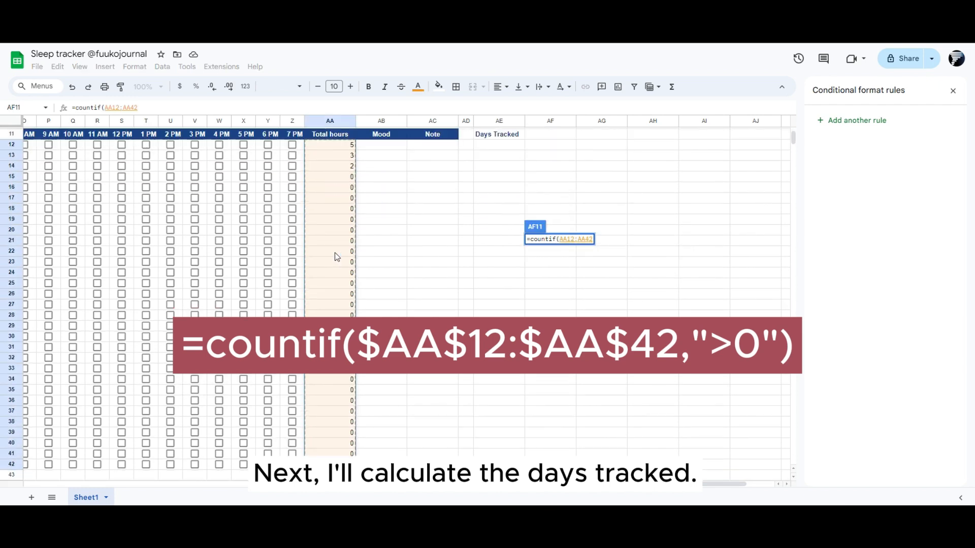
key("F4")
type(",\"")
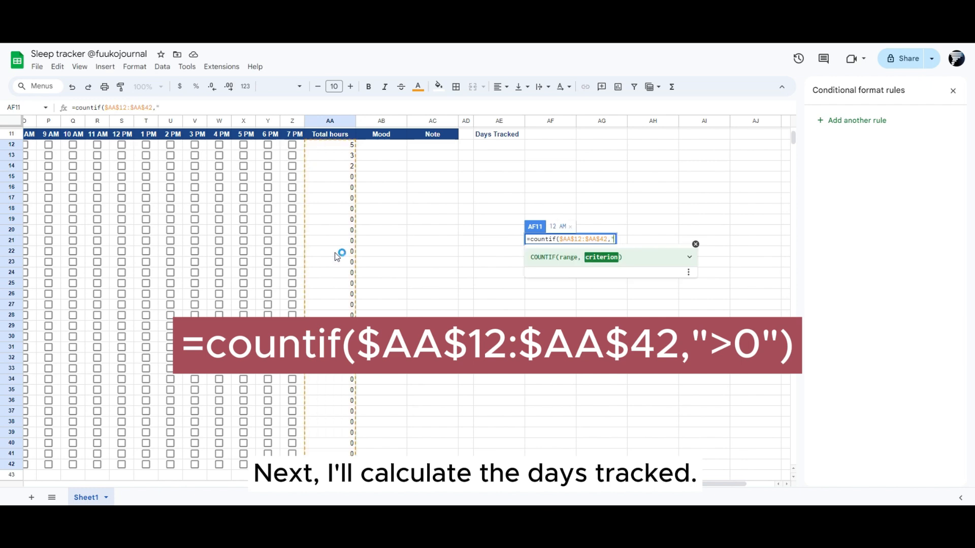
type(">0\")")
key("Return")
scroll(351, 250, "up", 3)
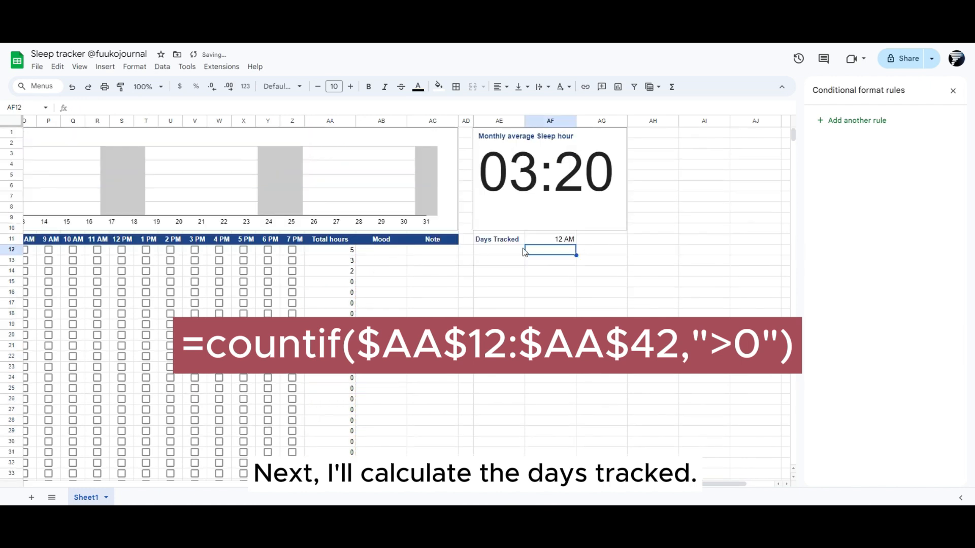
- Change the formatting of the Days Tracked count in AF11
left_click(550, 239)
left_click(134, 67)
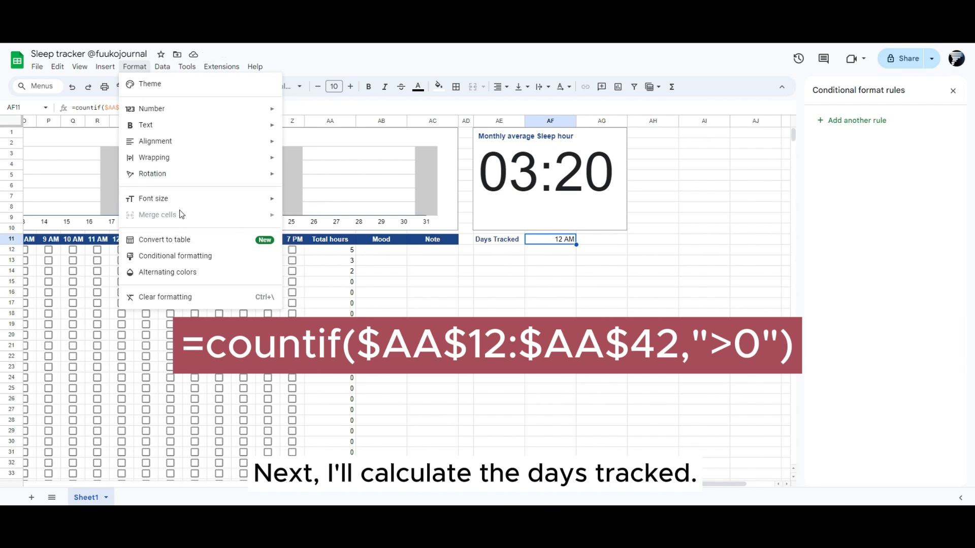
- Format the Days Tracked value in AF11 as a number without decimal places
mouse_move(204, 110)
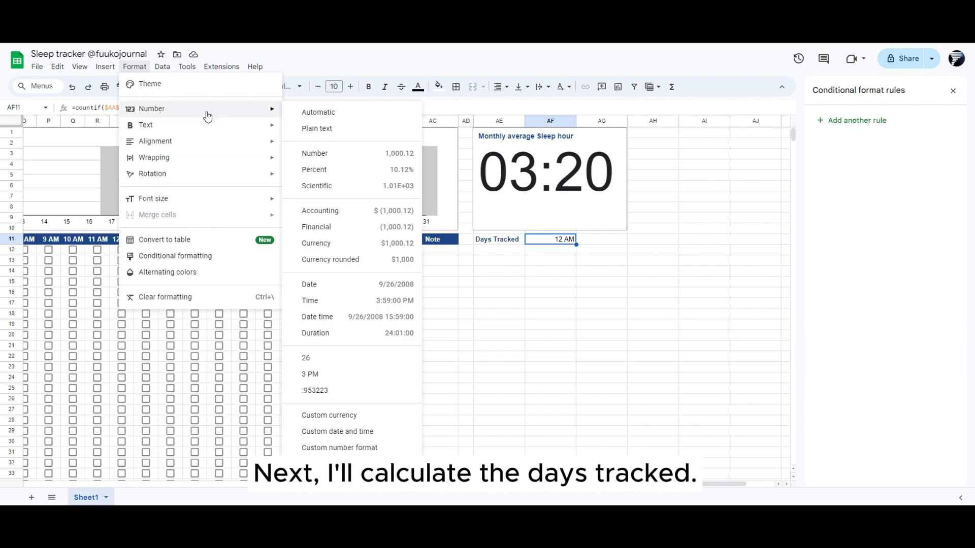
left_click(339, 155)
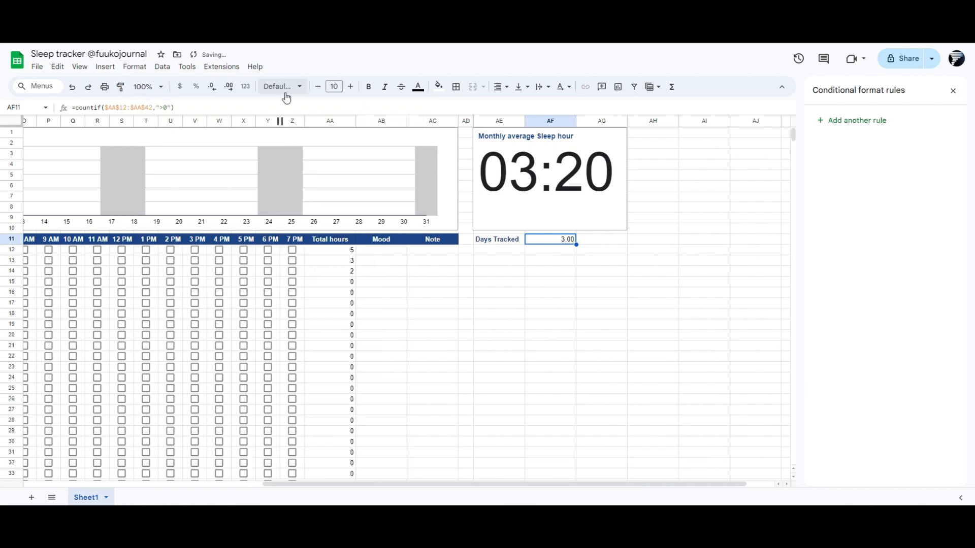
double_click(215, 90)
left_click(548, 260)
left_click(513, 253)
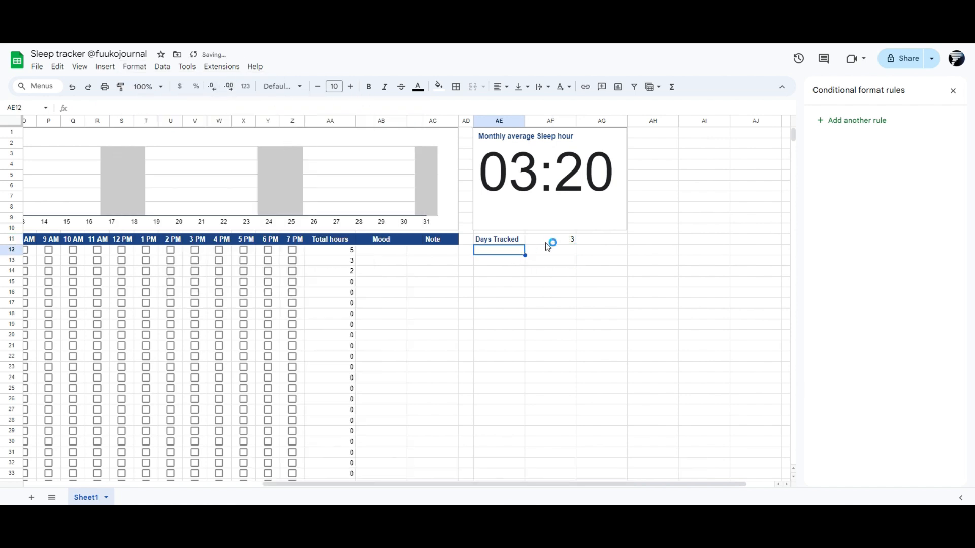
left_click(547, 242)
- Enter the bold heading "Sleep Duration Distribution" in AE13
left_click(501, 254)
left_click(501, 263)
type("Slee")
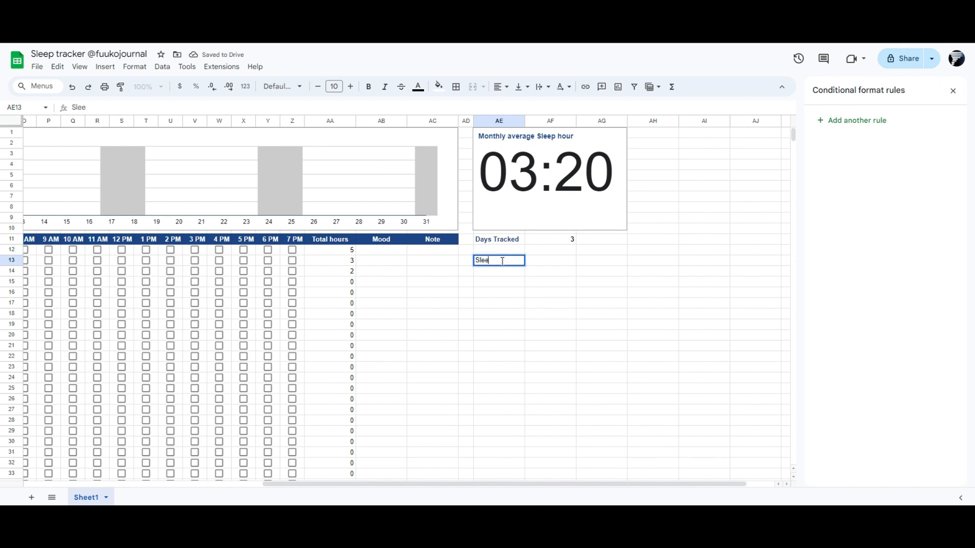
type("p Duration Di")
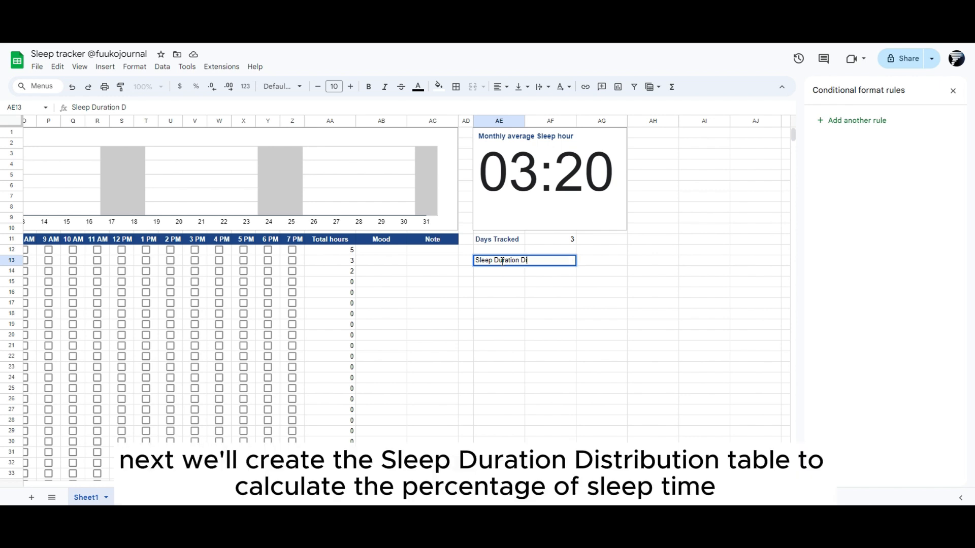
type("stribution")
key("Return")
left_click(502, 261)
key("ctrl+b")
key("Down")
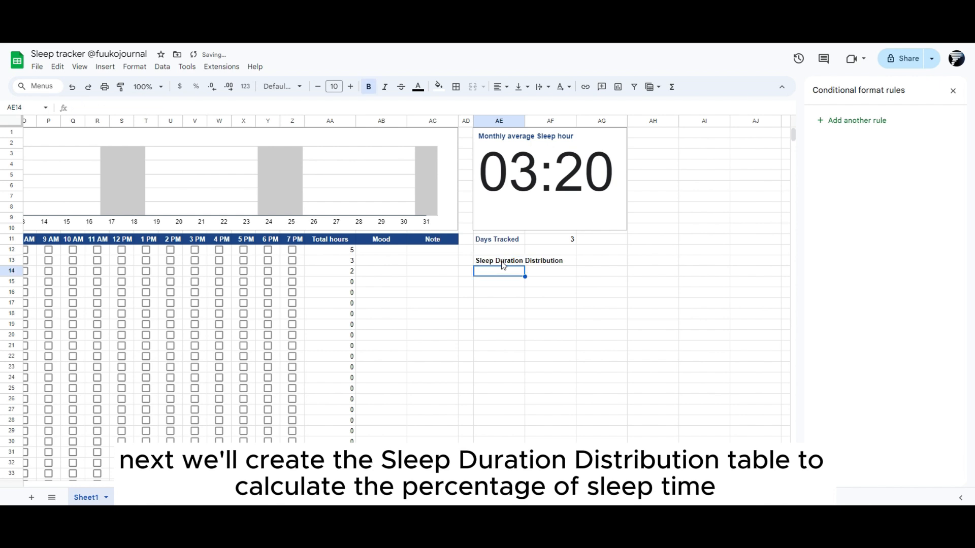
- List the labels "<3 hours", "3-5 hours", "5-7 hours", "7-9 hours" and "9+ hours" in AE14 to AE18
type("<")
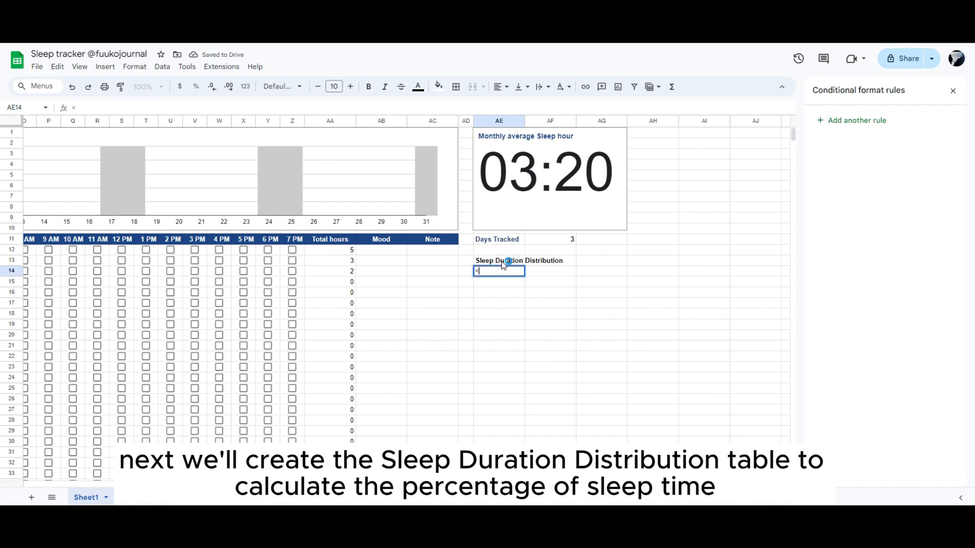
type("3 hours")
key("Return")
type("3-5")
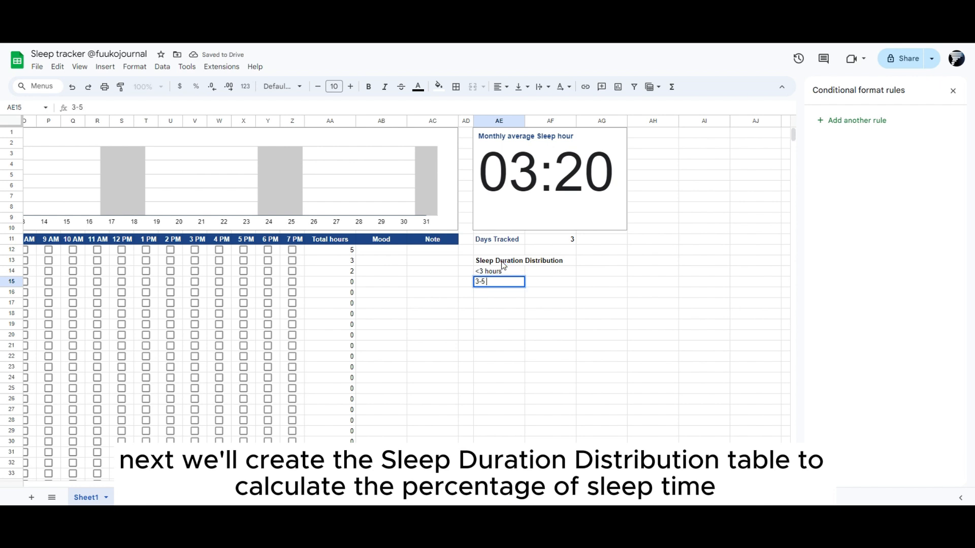
type(" hours")
key("Return")
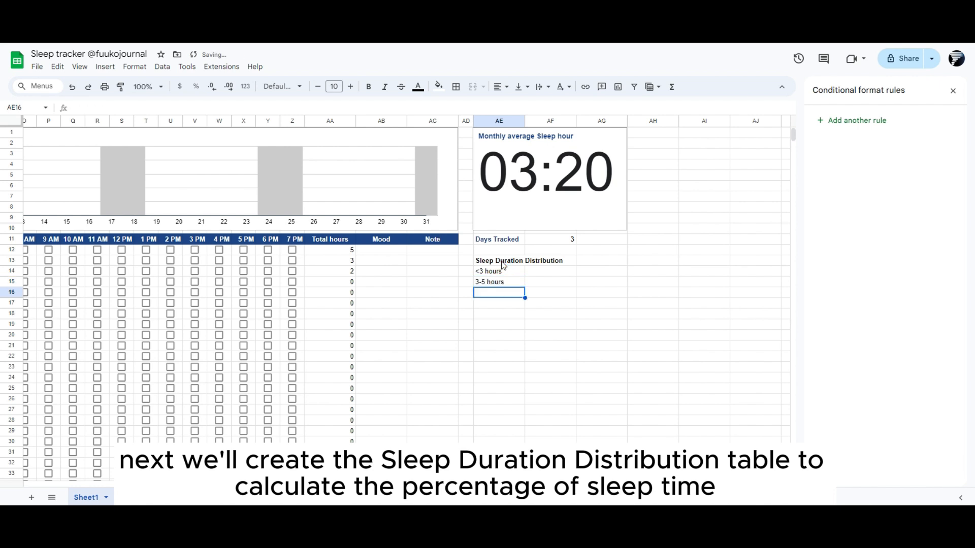
type("5-7 h")
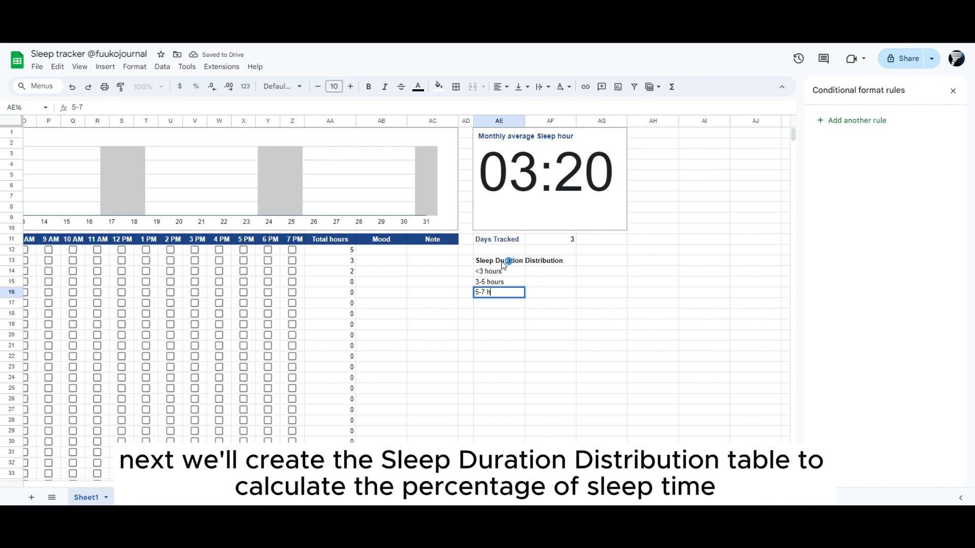
type("ours")
key("Return")
type("7")
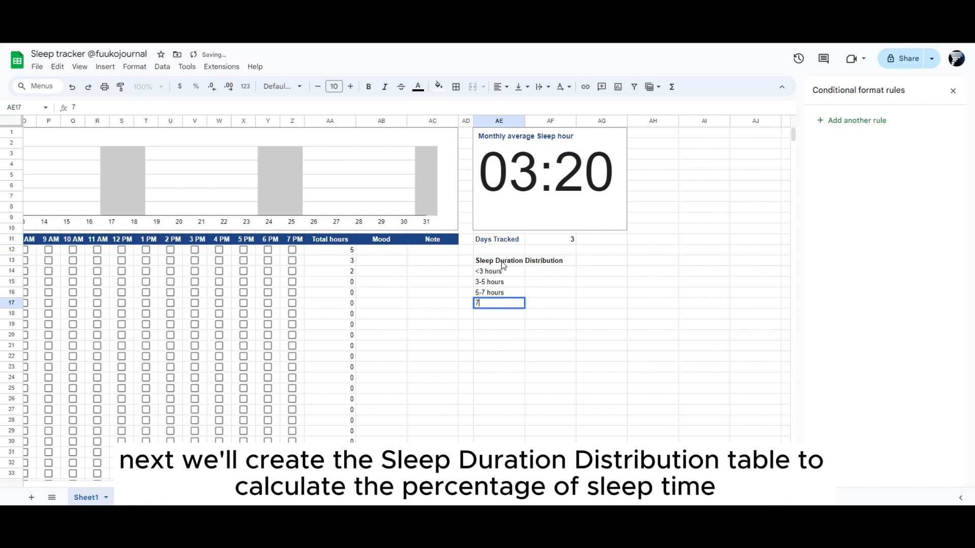
type("-9 hours")
key("Return")
type("9+ hour")
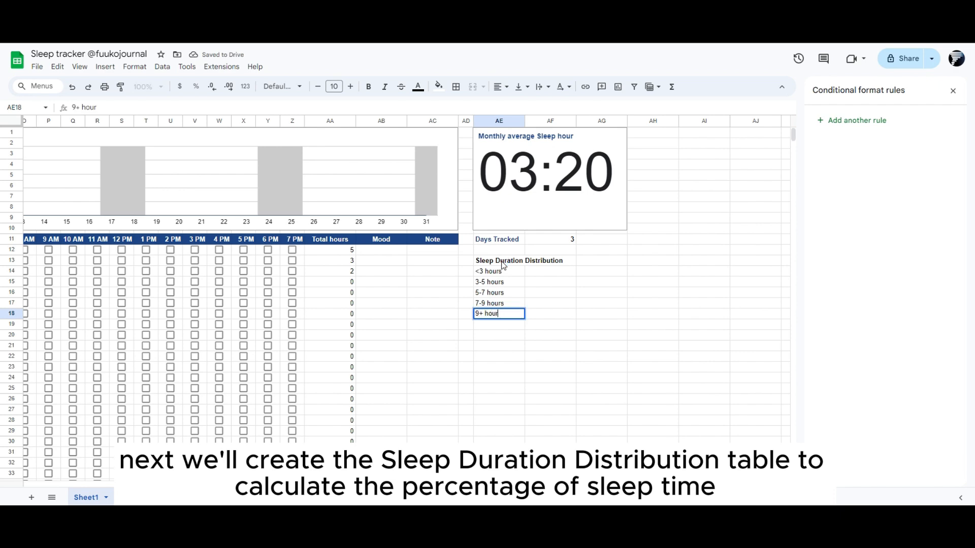
type("s")
key("Return")
- Begin a COUNTIFS formula in AG14 with the absolute range $AA$12:$AA$42 and the criterion ">0"
key("Up")
key("Up")
key("Up")
key("Up")
key("Up")
key("Right")
key("Right")
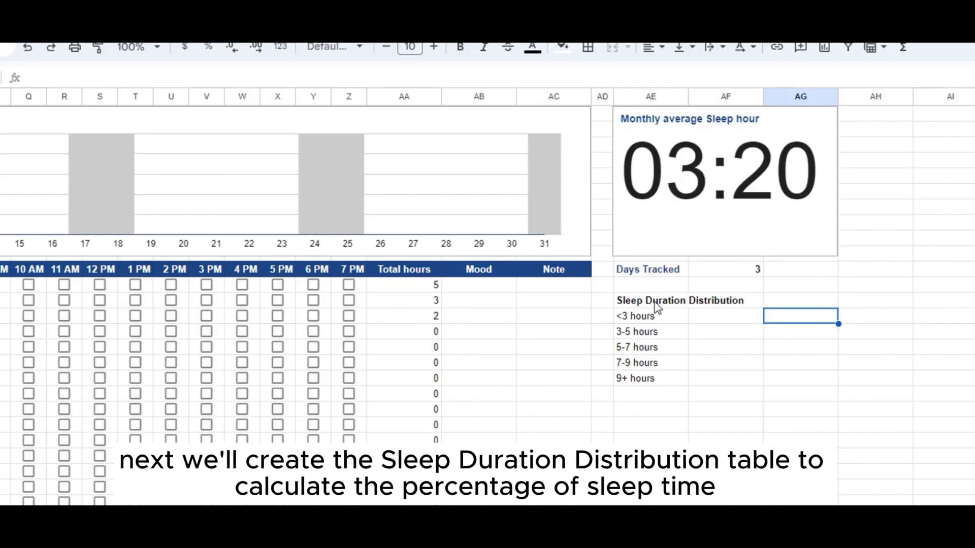
type("=")
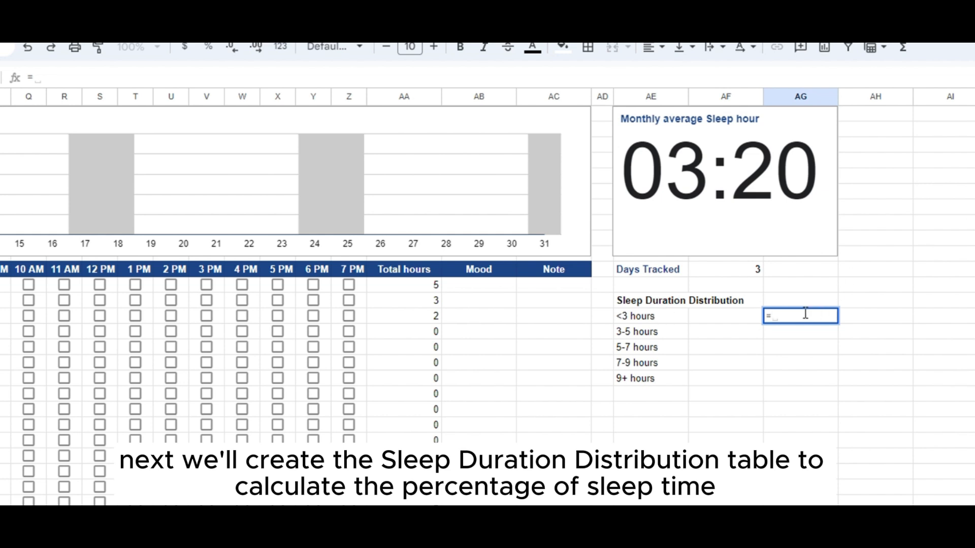
type("countifs(")
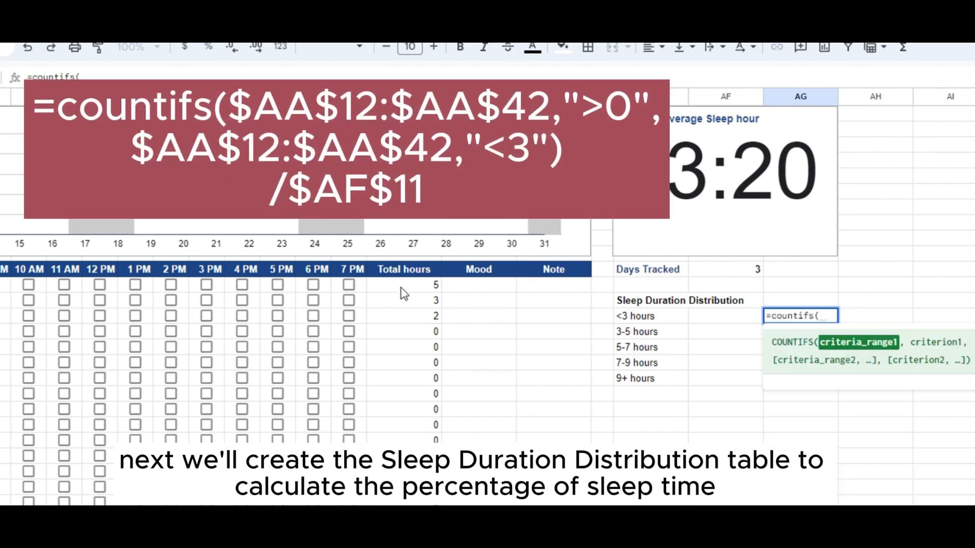
left_click_drag(404, 285, 404, 459)
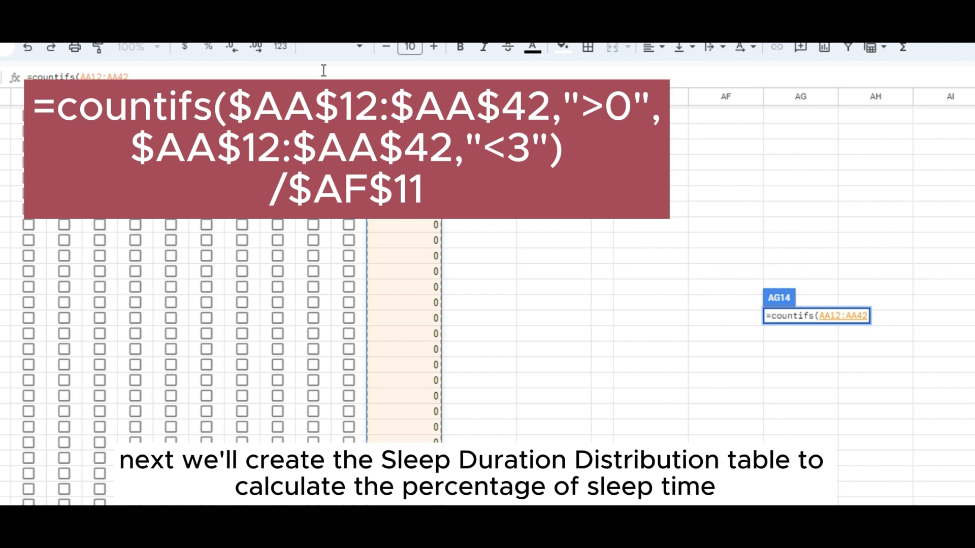
key("F4")
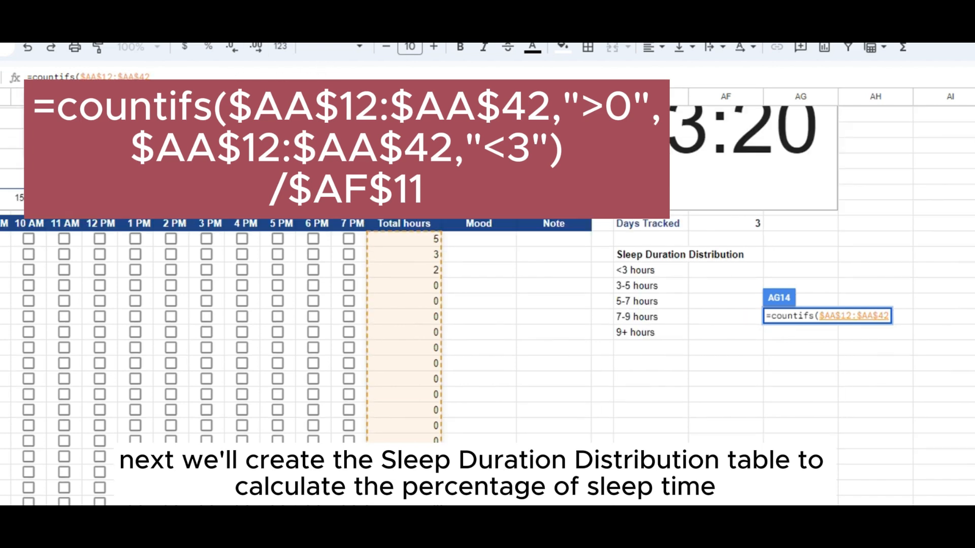
type(",")
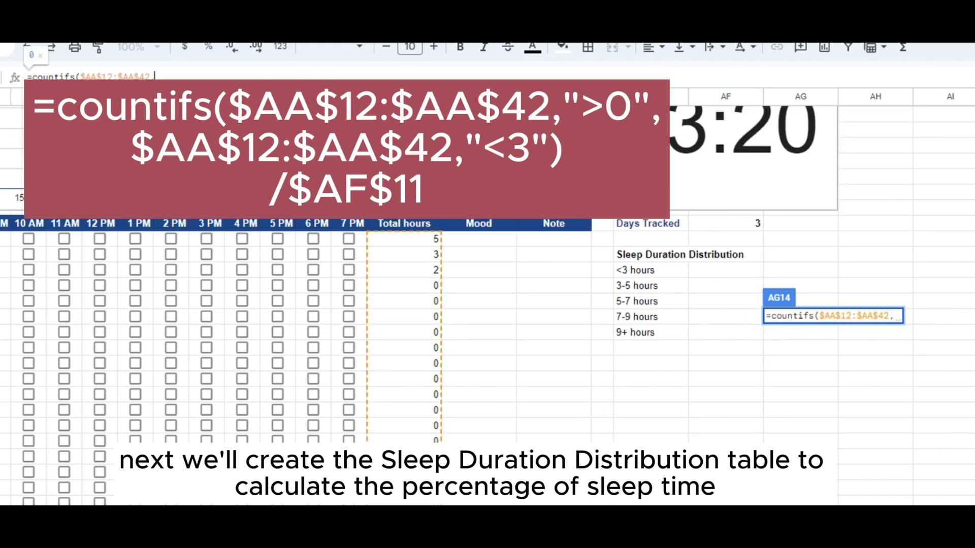
type("\">0\",")
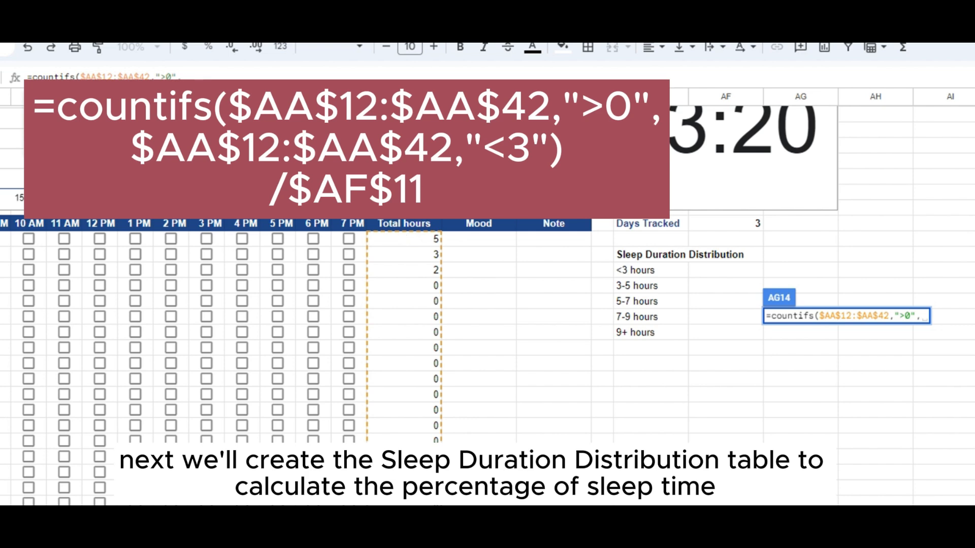
- Complete the AG14 COUNTIFS formula by reusing the range $AA$12:$AA$42 with the second criterion "<3"
left_click_drag(150, 77, 81, 77)
key("ctrl+c")
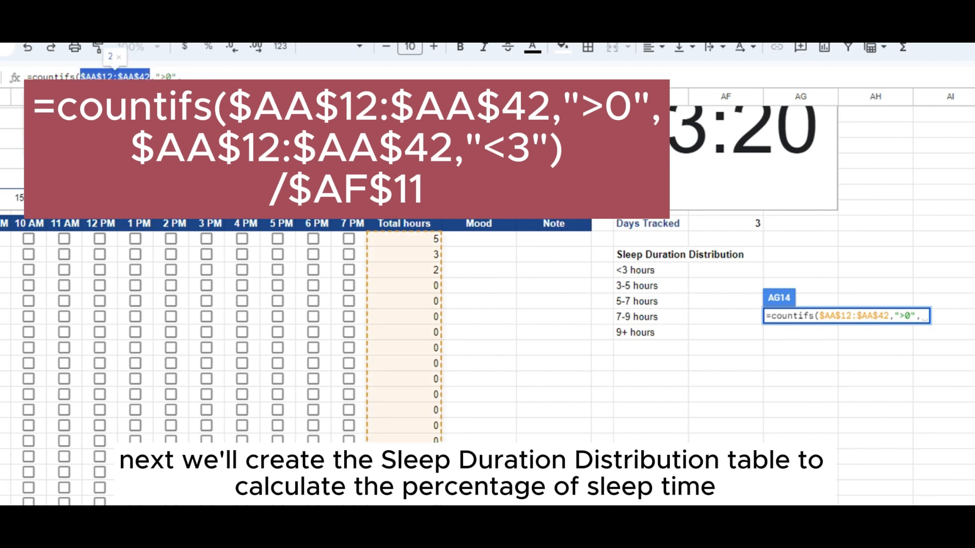
left_click(227, 77)
key("ctrl+v")
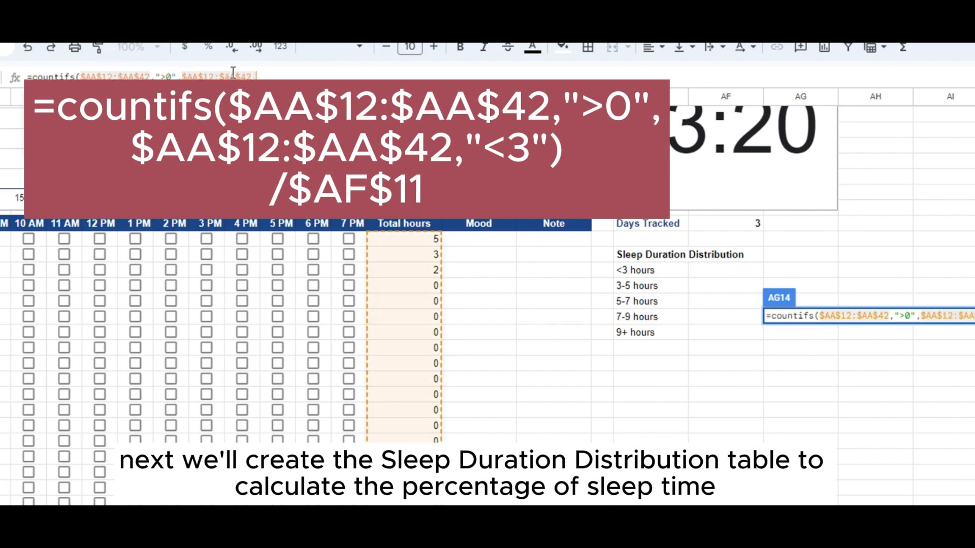
type(",\"")
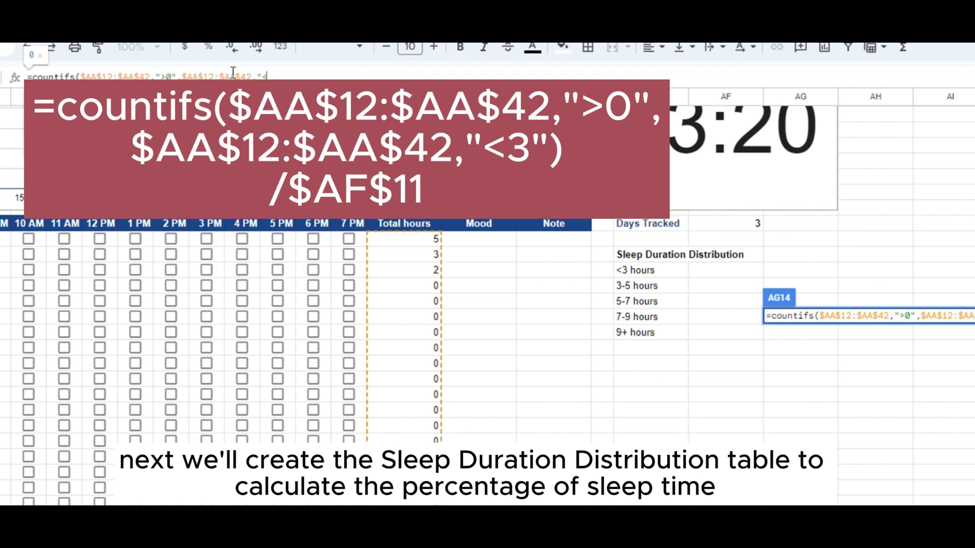
type("<3\")")
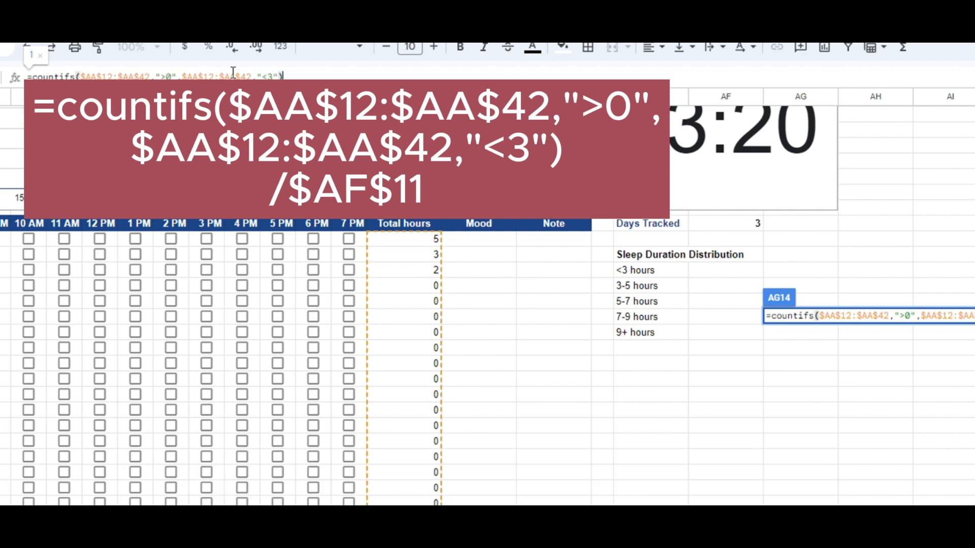
key("Return")
key("Up")
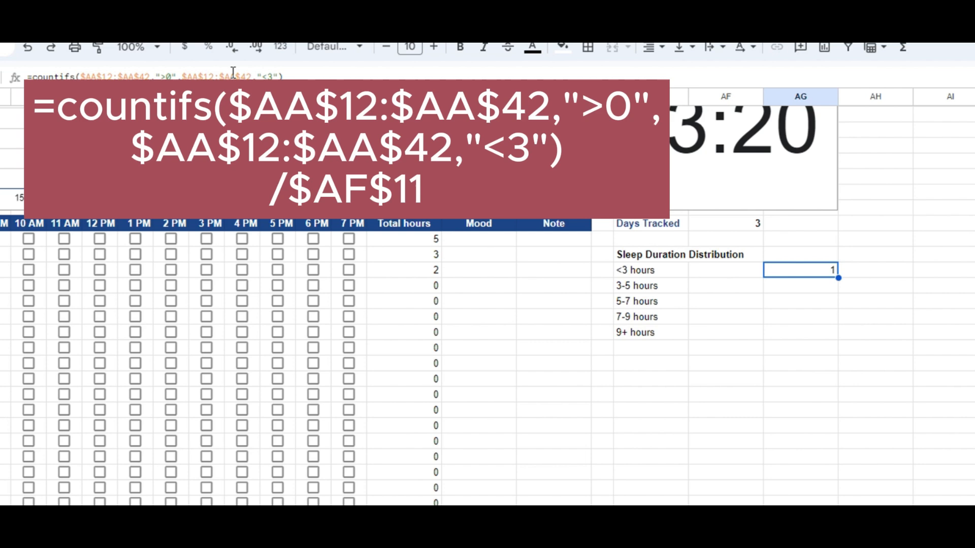
- Divide the AG14 formula by the days tracked, using the absolute reference $AF$11
left_click(296, 76)
type("/")
left_click(718, 221)
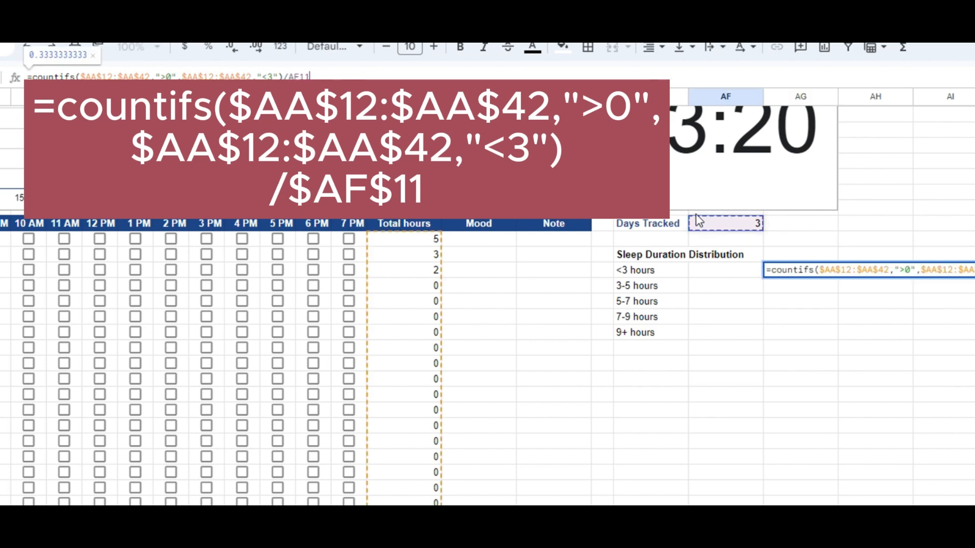
key("F4")
key("Return")
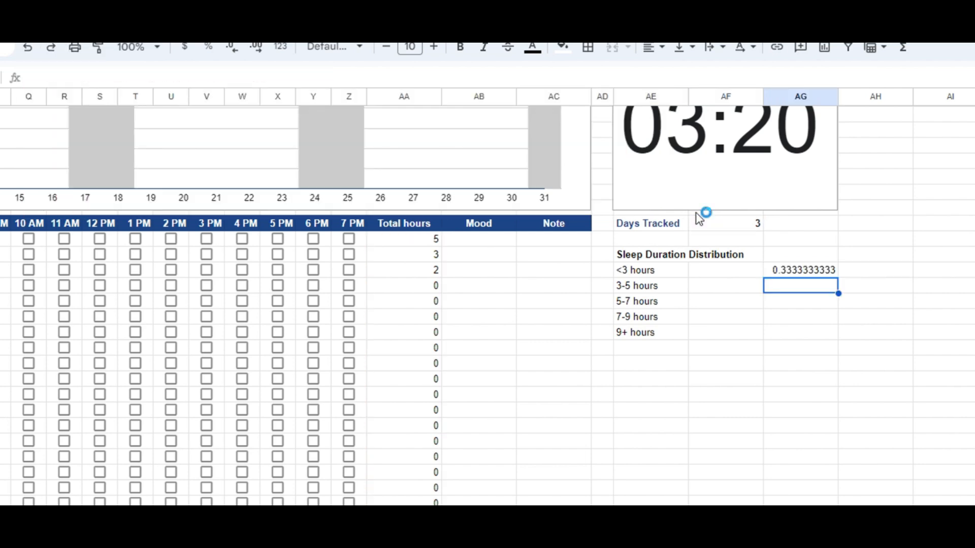
- Format AG14 as a percentage and fill its formula down to AG18
key("Up")
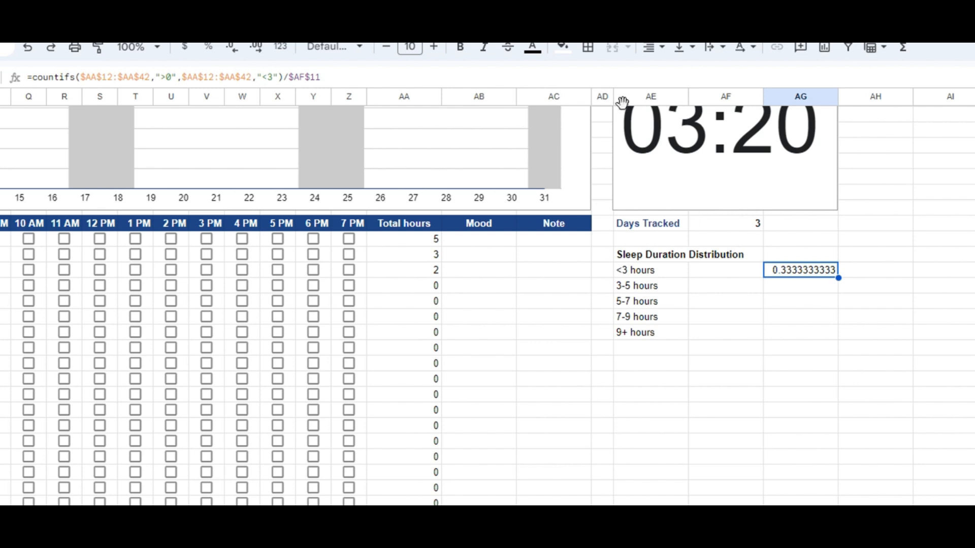
left_click(209, 47)
left_click(787, 332, "shift")
key("ctrl+d")
- Change the criteria in the 3-5 hours formula in AG15 to ">=3" and "<5"
key("Down")
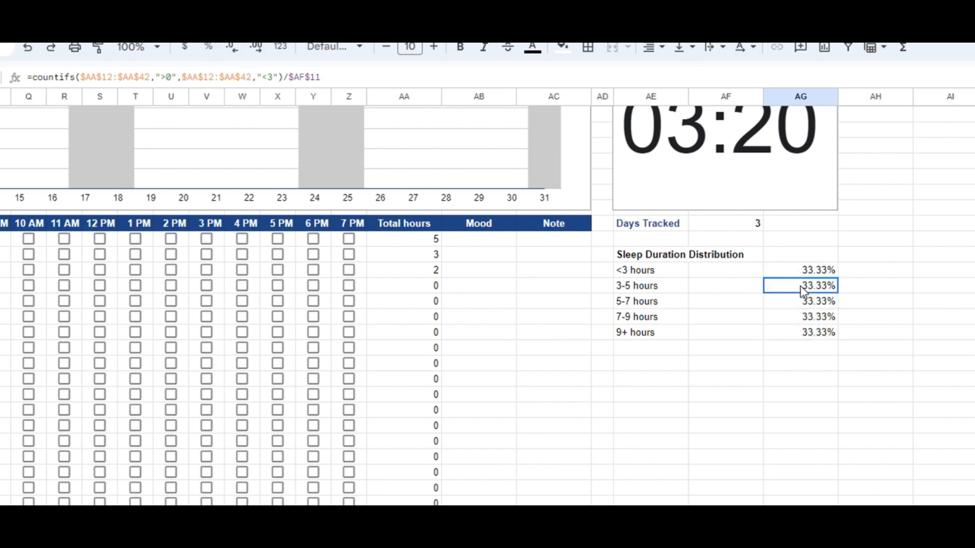
left_click(172, 78)
key("BackSpace")
type("3")
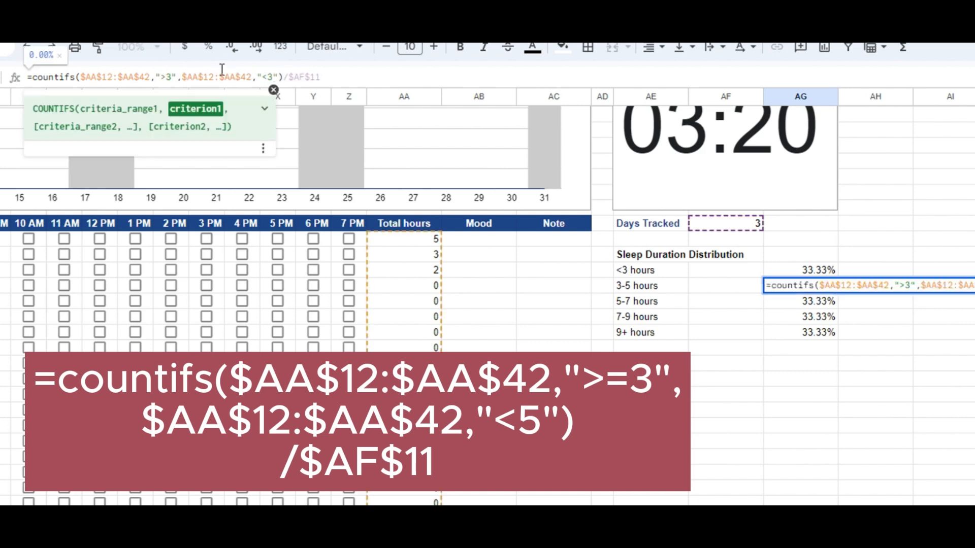
key("Left")
type("=")
double_click(273, 77)
type("5")
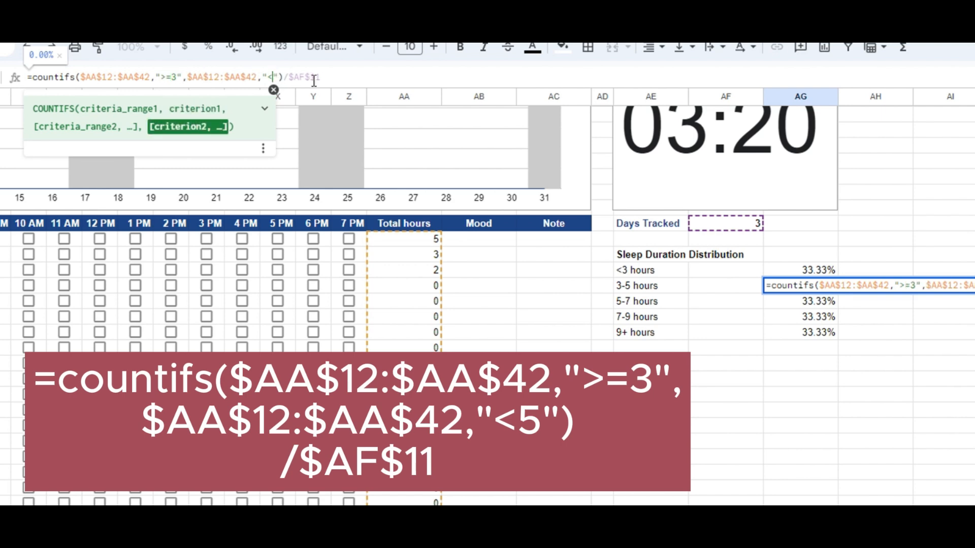
key("Return")
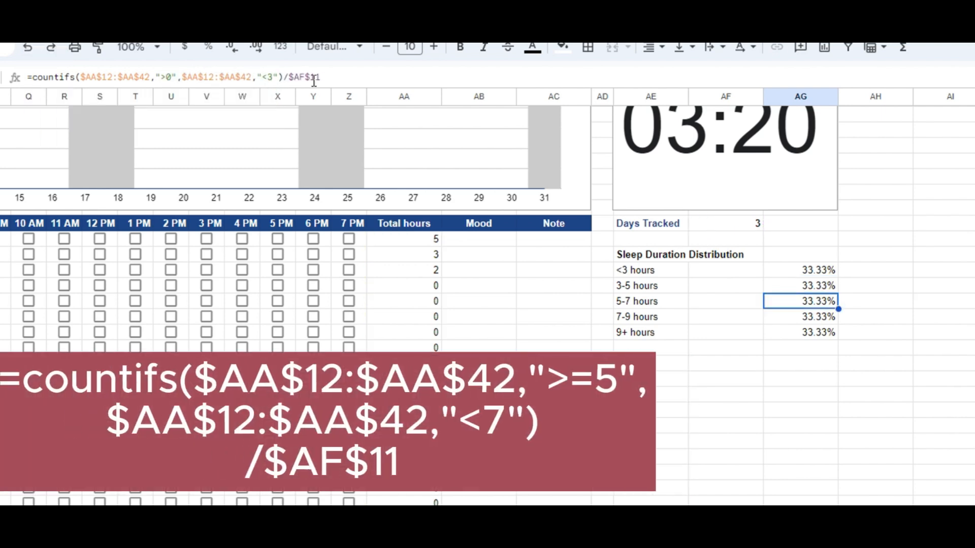
- Change the criteria in the 5-7 hours formula in AG16 to ">=5" and "<7"
double_click(171, 76)
type("=5")
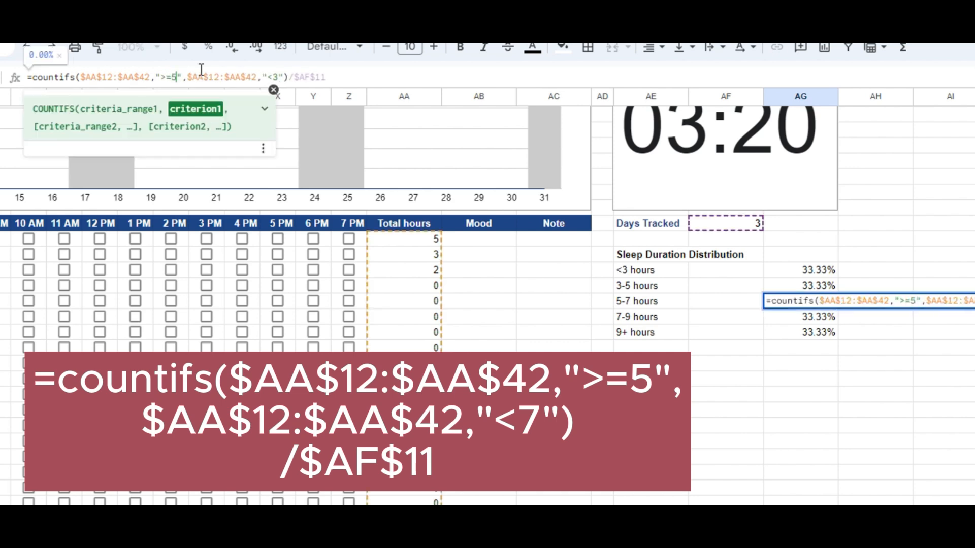
left_click(279, 77)
key("BackSpace")
type("7")
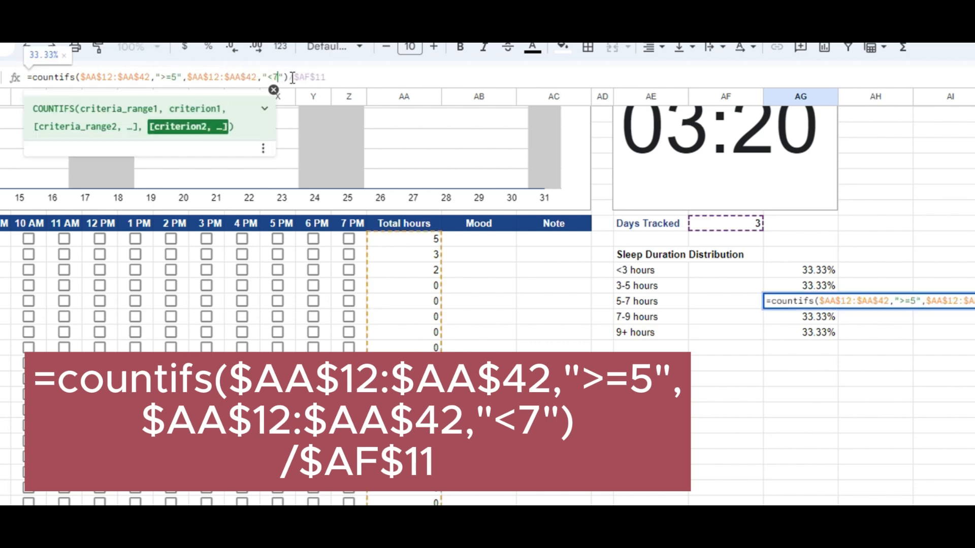
key("Return")
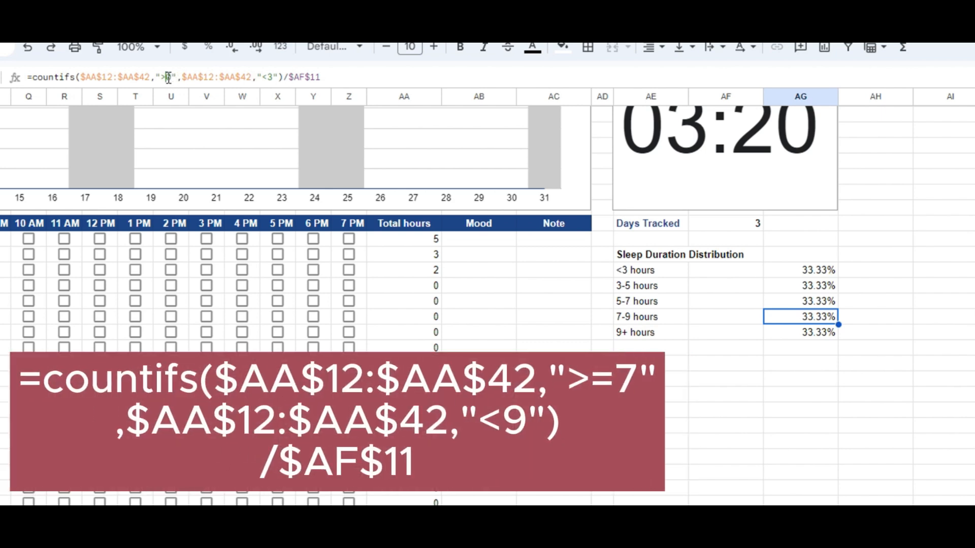
- Change the criteria in the 7-9 hours formula in AG17 to ">=7" and "<9"
double_click(171, 76)
type("=7")
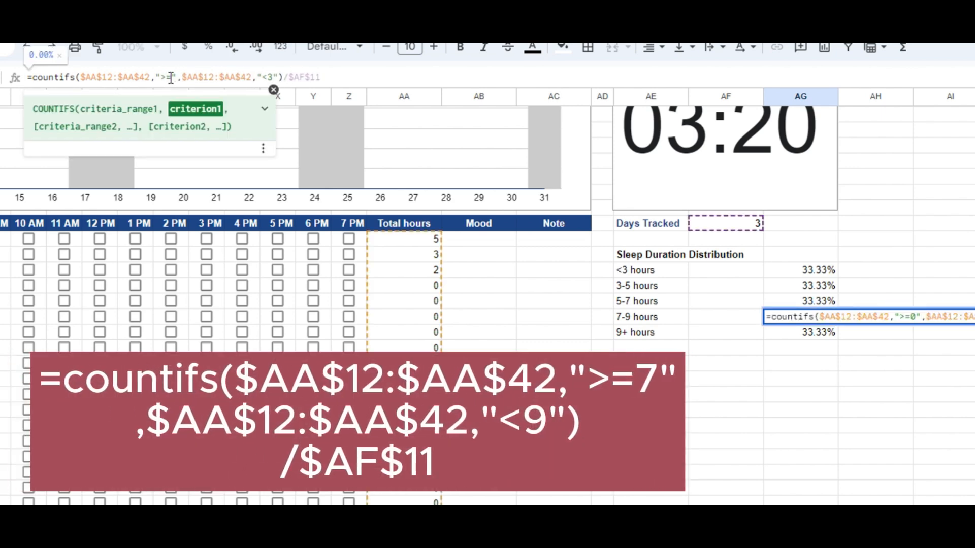
left_click(279, 77)
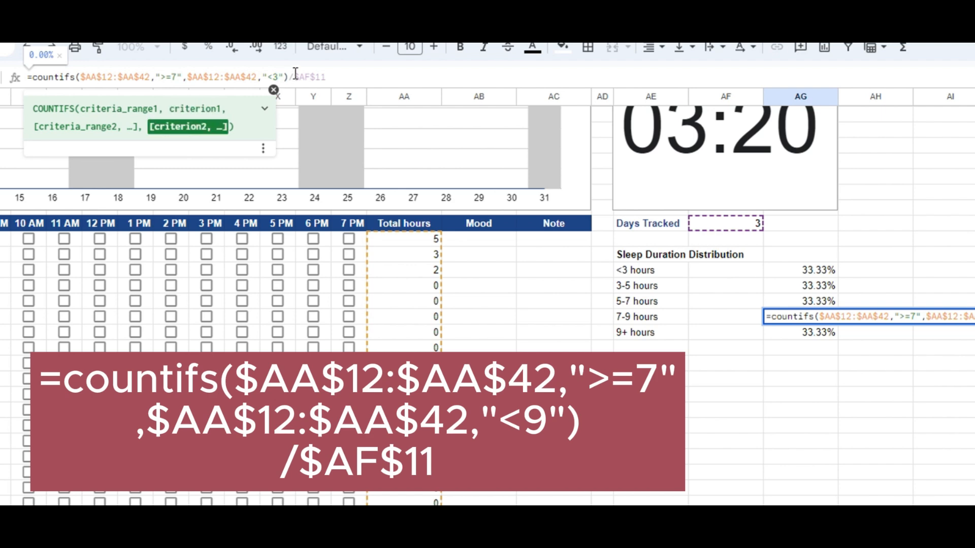
key("BackSpace")
type("9")
key("Return")
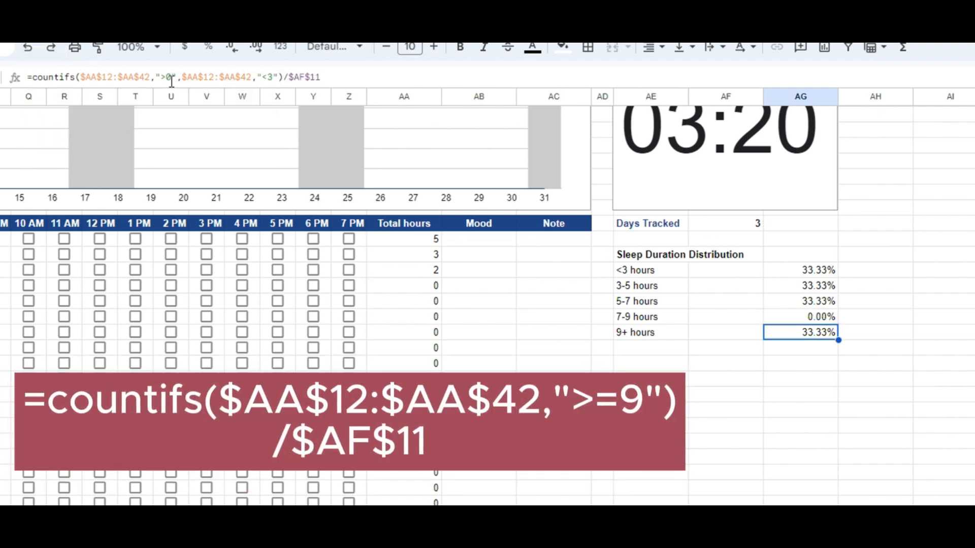
- Set the 9+ hours formula in AG18 to the single criterion ">9", removing the second range and its criterion but keeping the division by $AF$11
left_click(171, 77)
key("BackSpace")
type("9")
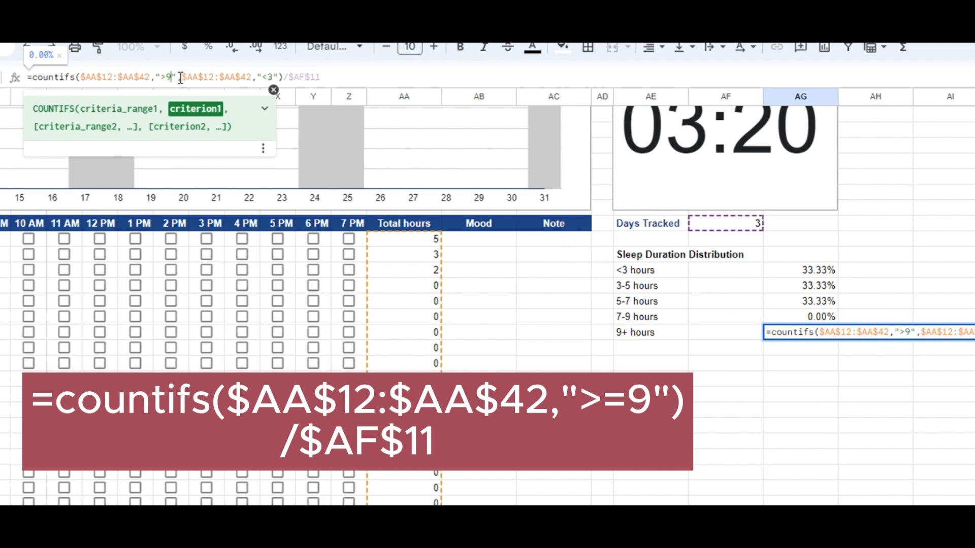
left_click_drag(177, 77, 285, 76)
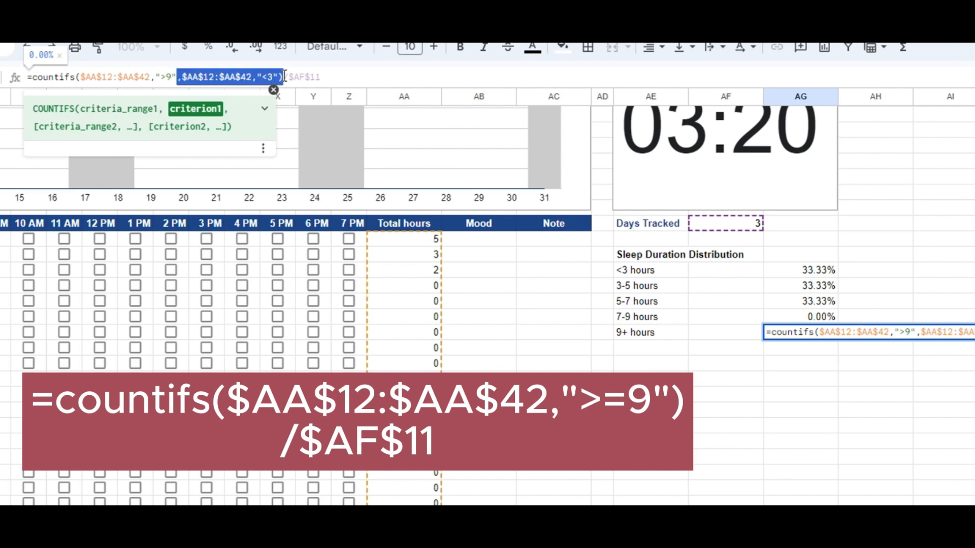
key("BackSpace")
type(")")
key("Return")
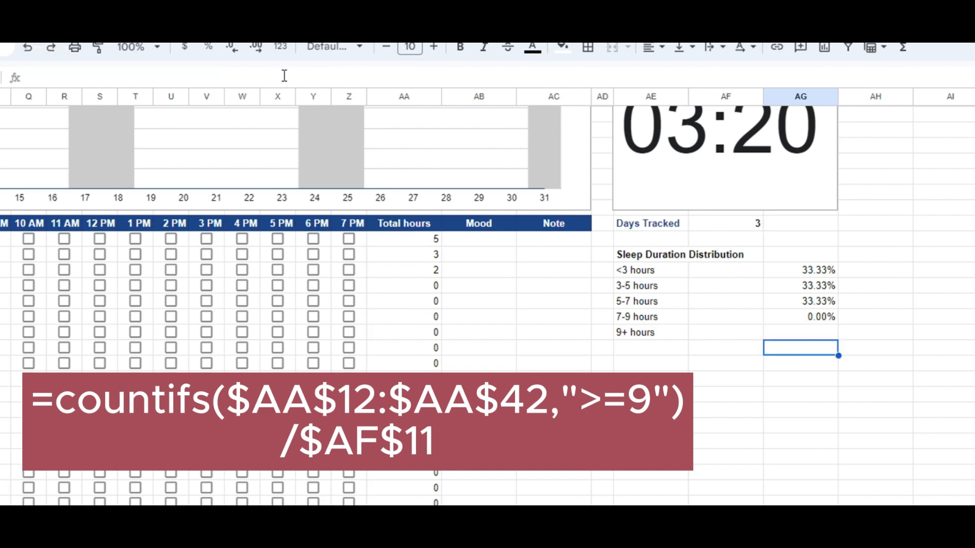
- Review the criteria in the Sleep Duration Distribution formulas from AG17 up to AG14
key("Up")
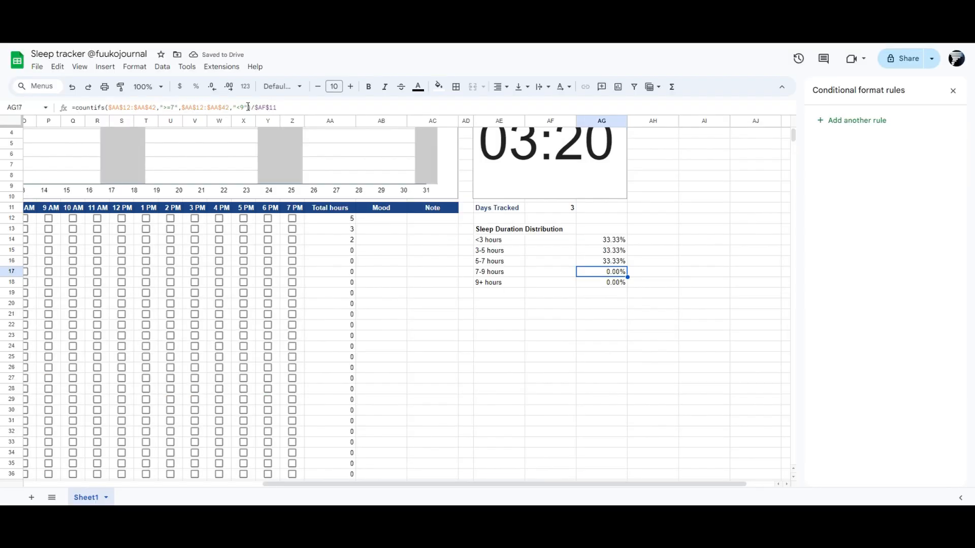
key("Up")
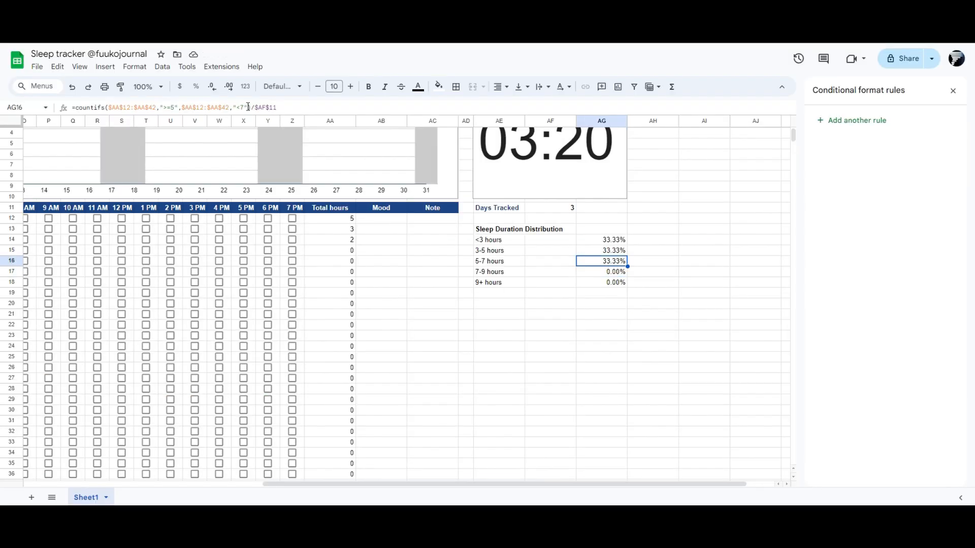
key("Up")
key("Up")
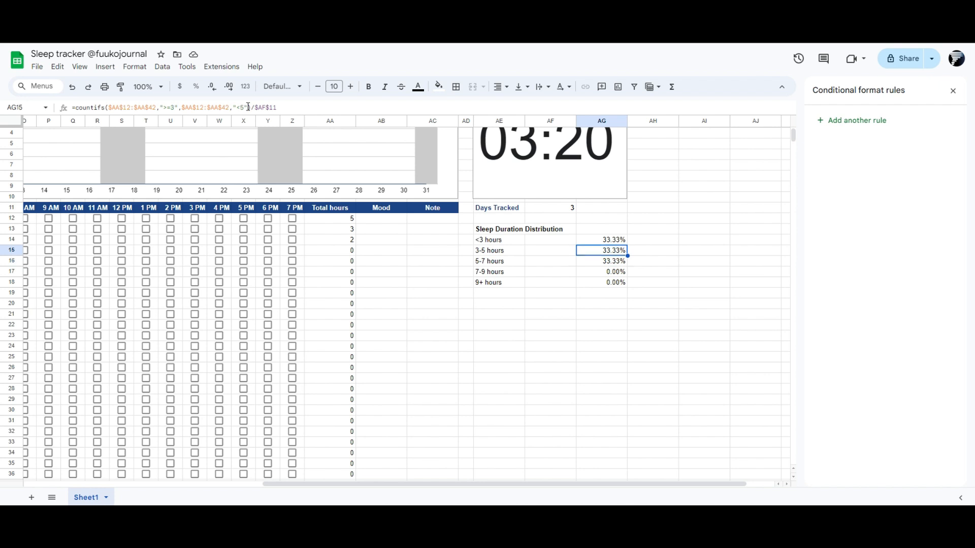
key("Down")
key("Down")
key("Up")
key("Up")
key("Left")
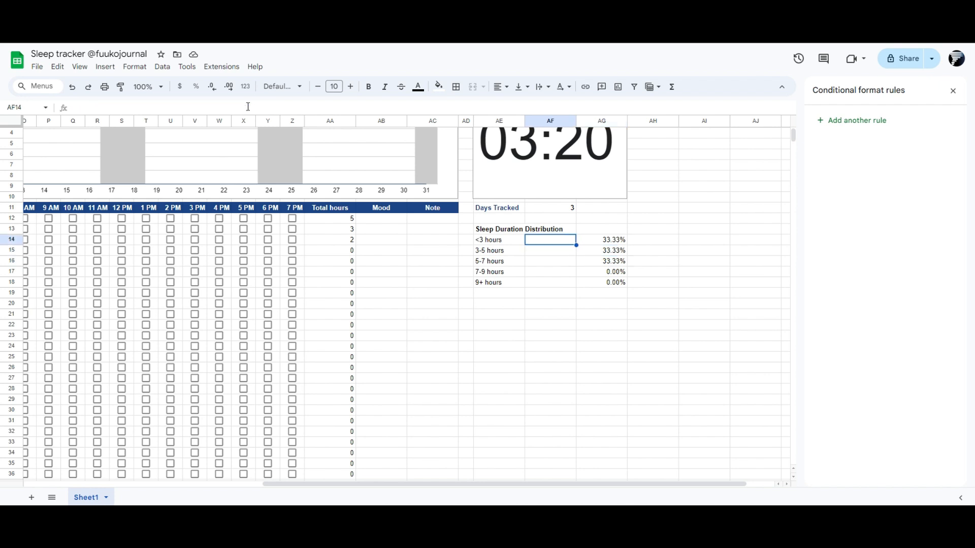
- Test the distribution by ticking the 2 PM to 7 PM checkboxes in row 12 and the 4 PM checkbox in row 13
left_click(293, 219)
left_click(268, 219)
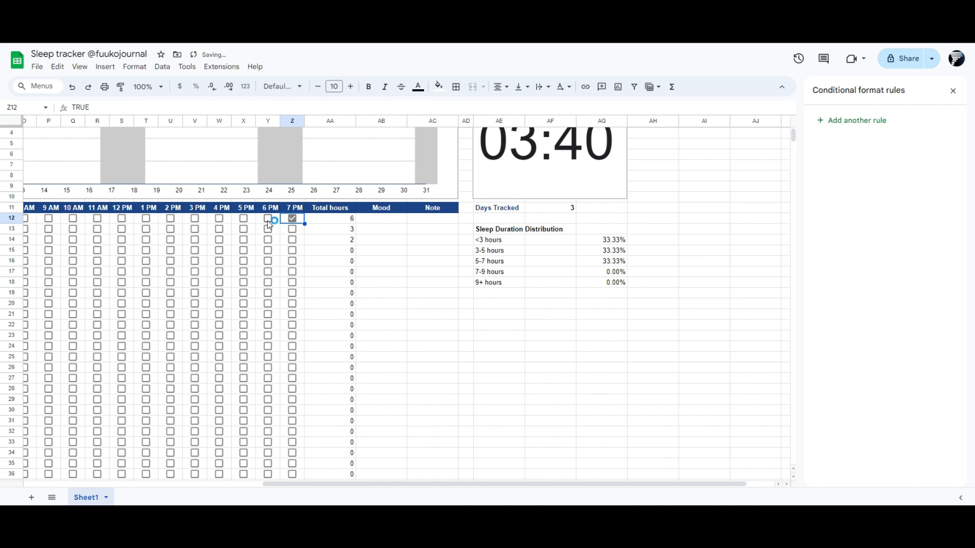
left_click(244, 219)
left_click(219, 228)
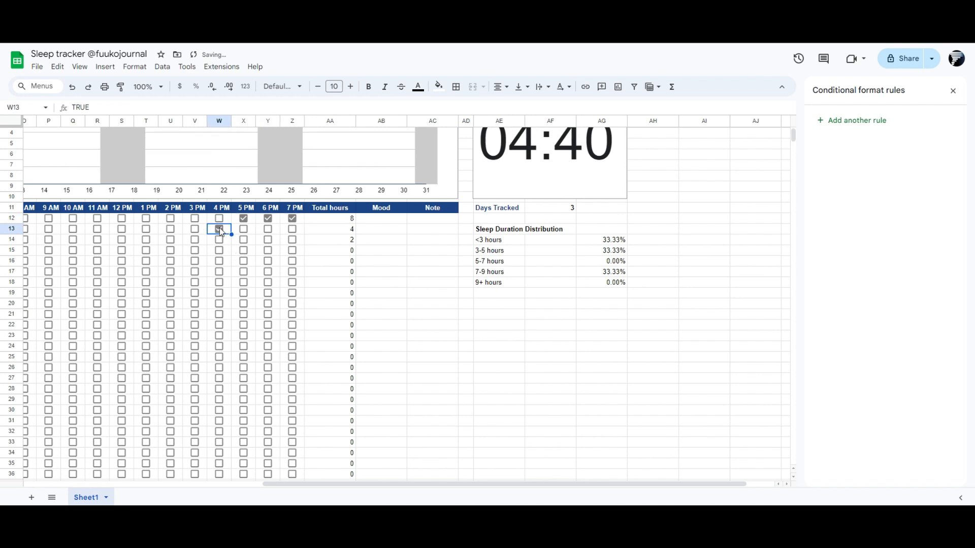
left_click(219, 219)
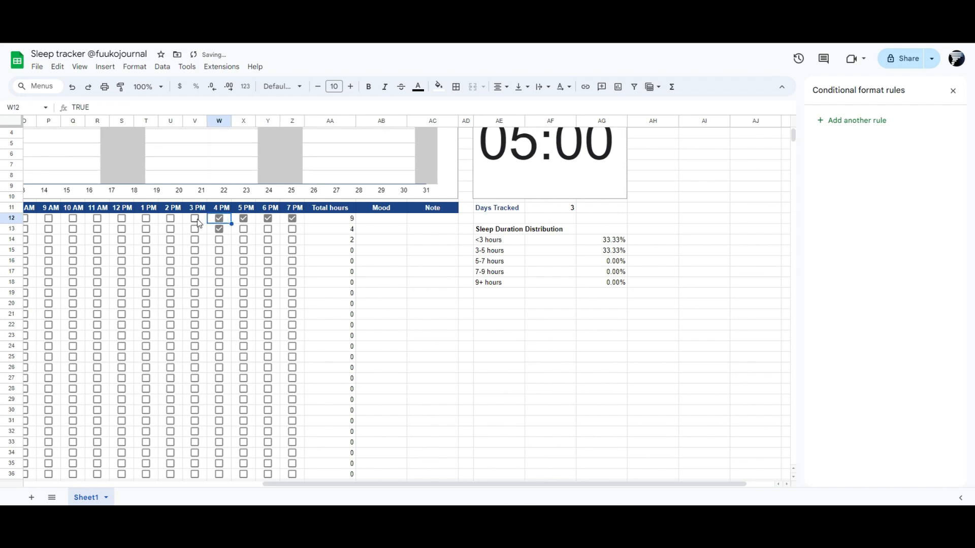
left_click(196, 219)
left_click(171, 219)
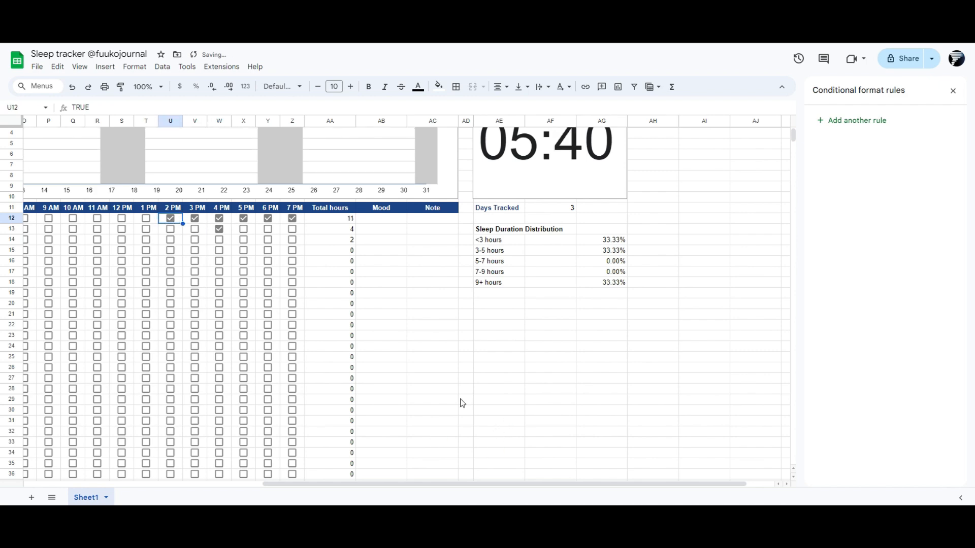
- Enter the heading "Mood Tracker" in AE20, below the Sleep Duration Distribution table
left_click(491, 399)
left_click_drag(501, 484, 528, 483)
scroll(574, 355, "up", 2)
left_click(599, 259)
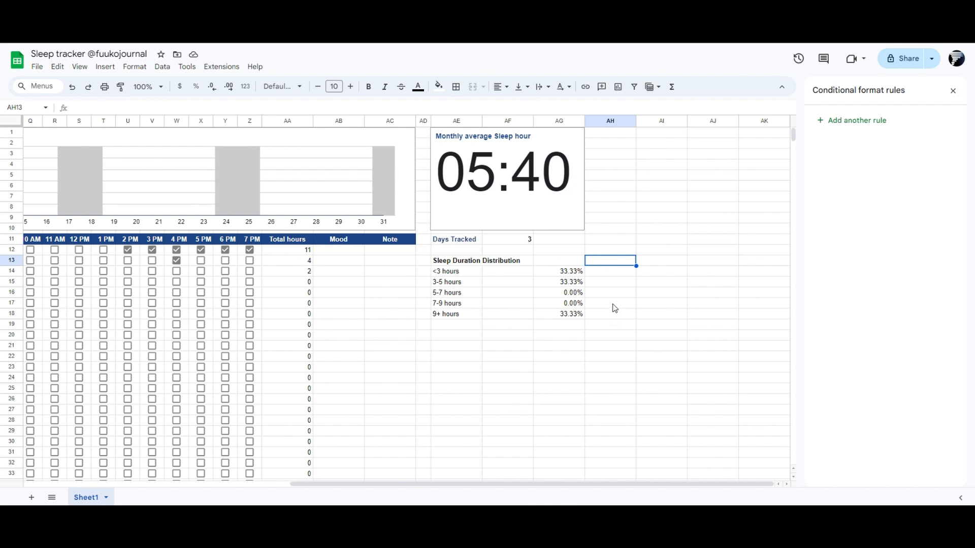
left_click(450, 336)
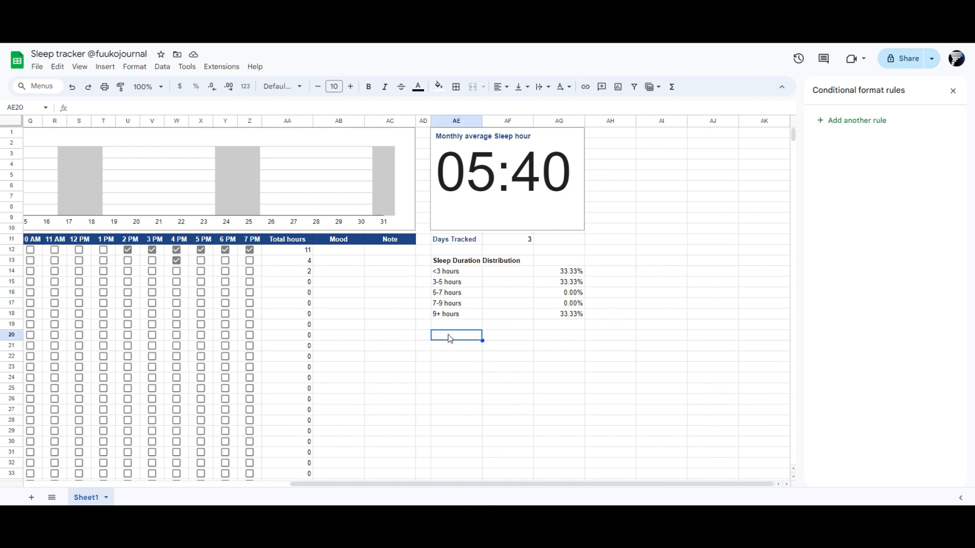
type("Mood Tracker")
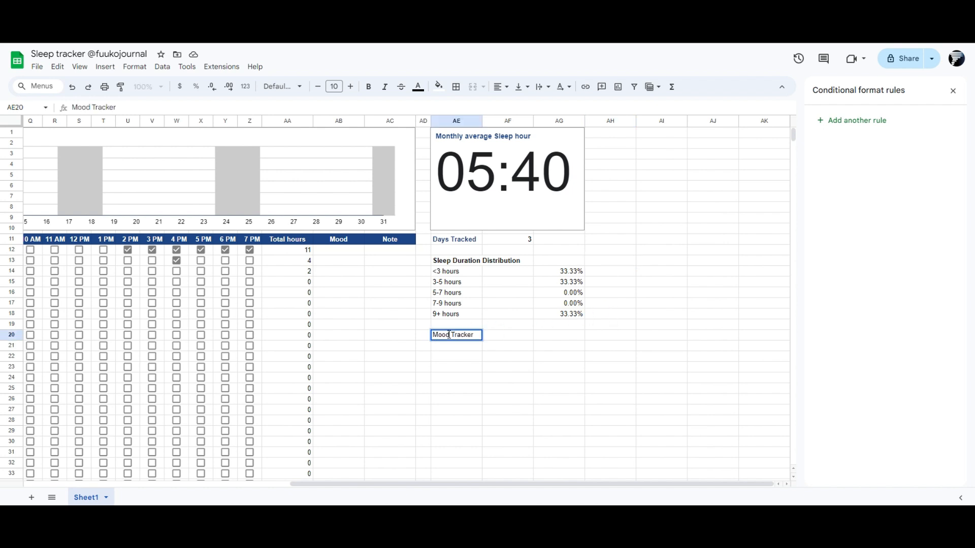
key("Return")
key("Down")
key("Up")
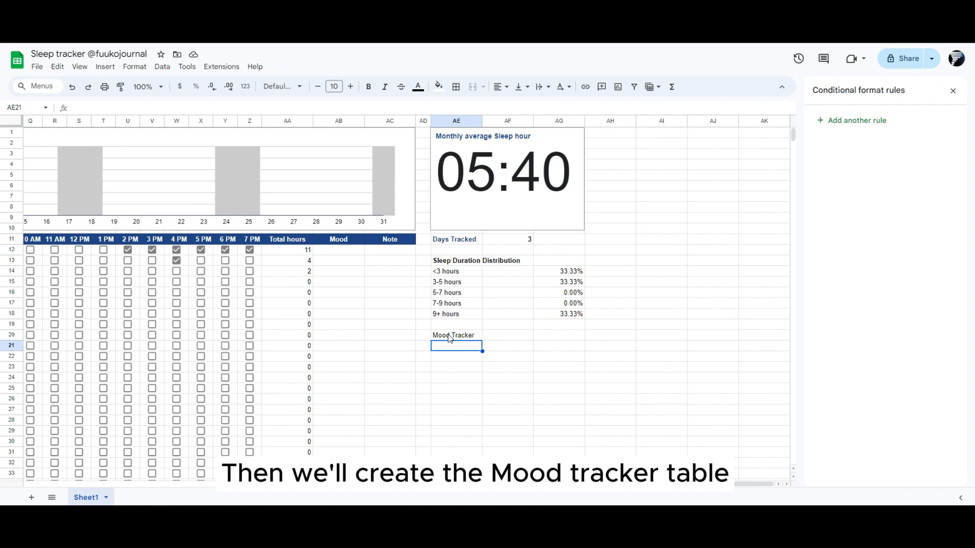
- Insert a grinning-face emoji followed by the label "Happy" in AE21
left_click(105, 67)
left_click(151, 331)
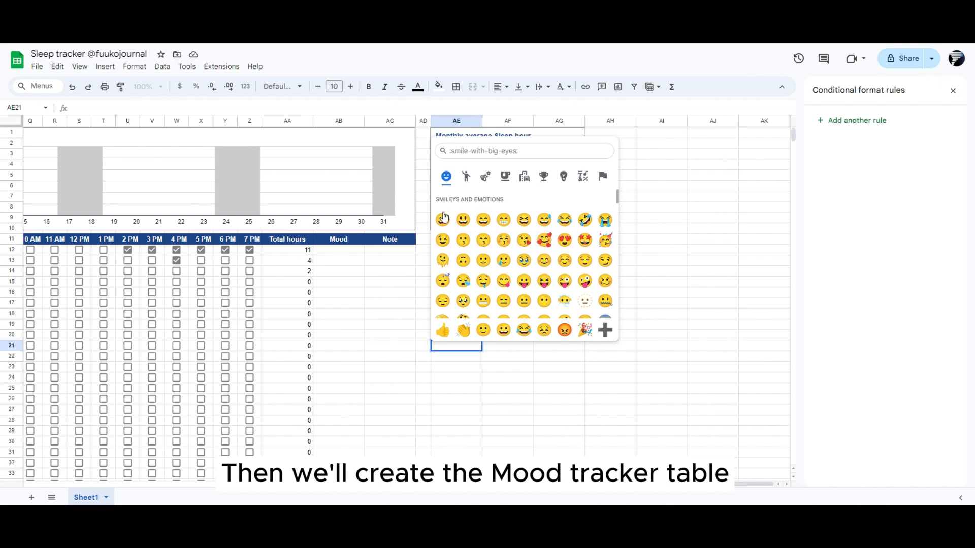
left_click(483, 220)
type("Happy")
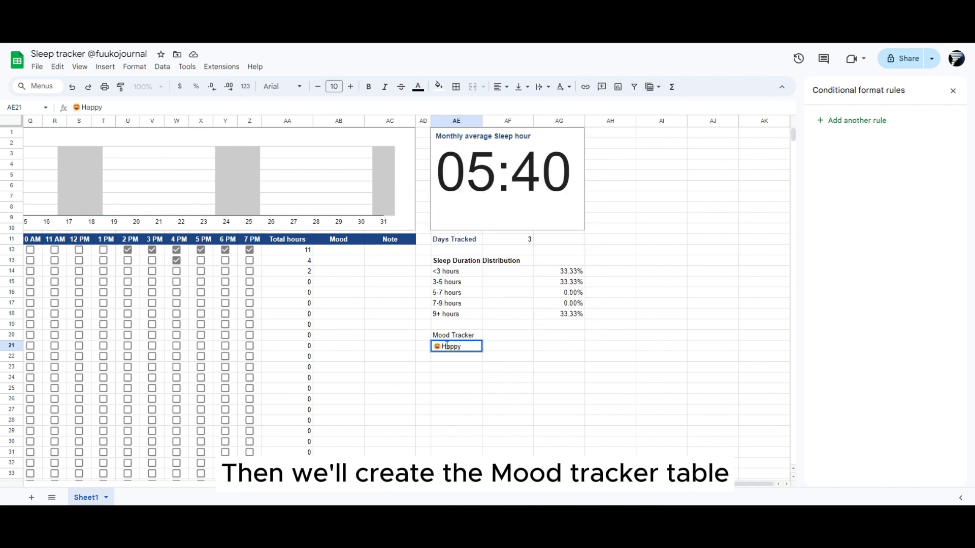
key("Return")
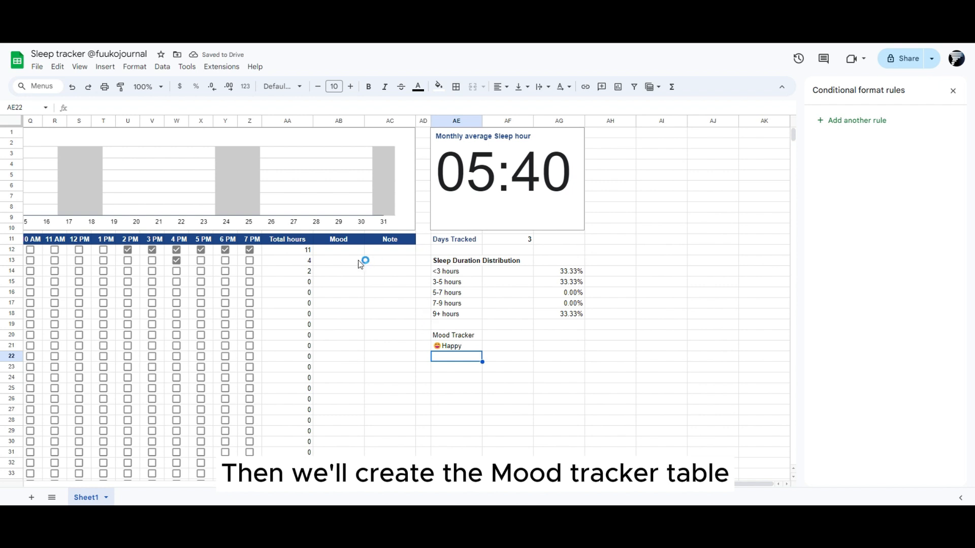
- Insert a neutral-face emoji followed by the label "Neutral" in AE22
left_click(106, 66)
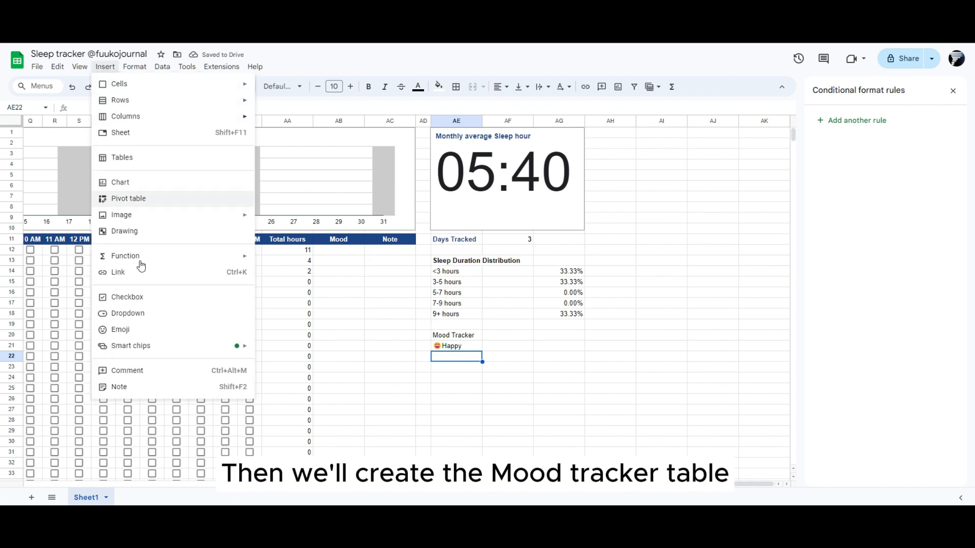
left_click(127, 329)
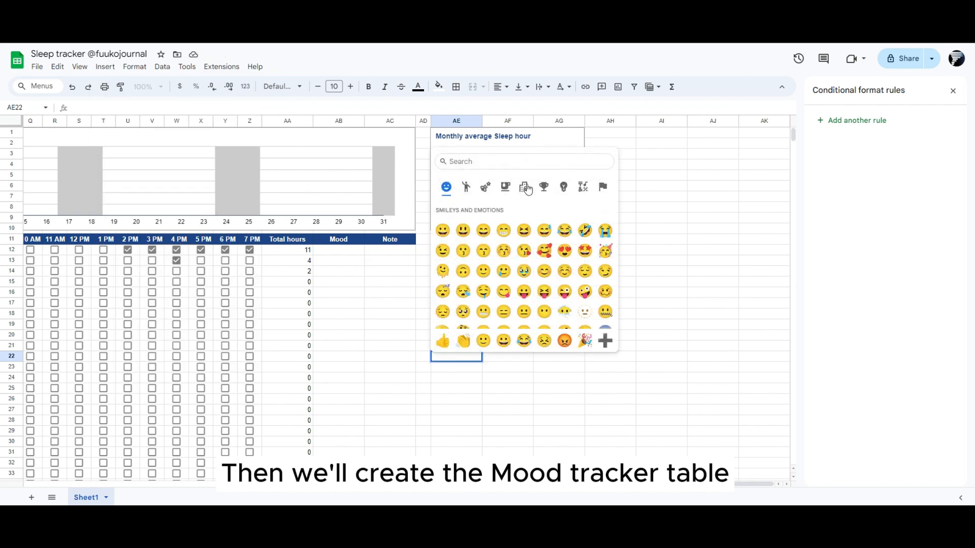
left_click(518, 307)
type("Ne")
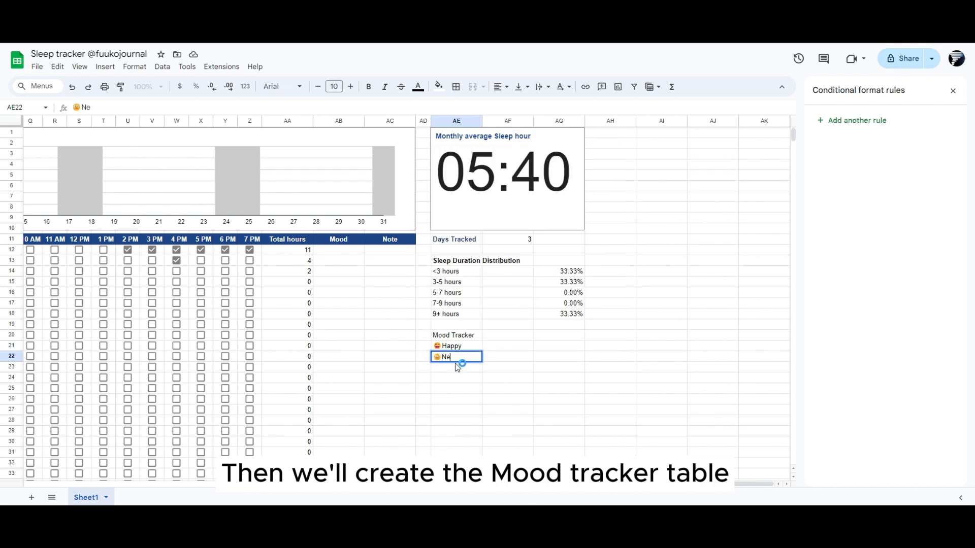
type("utral")
key("Return")
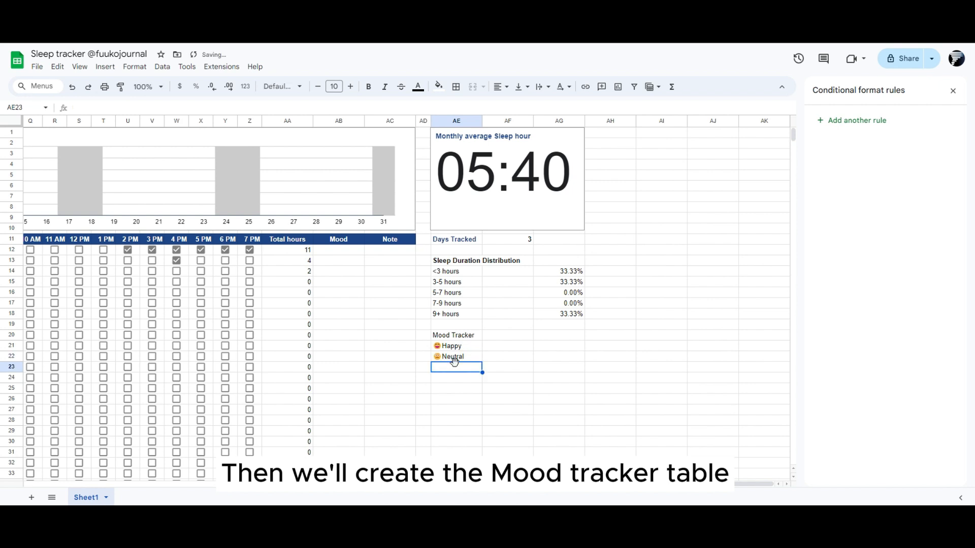
- Insert a thermometer-face emoji followed by the label "Sick" in AE23
left_click(105, 67)
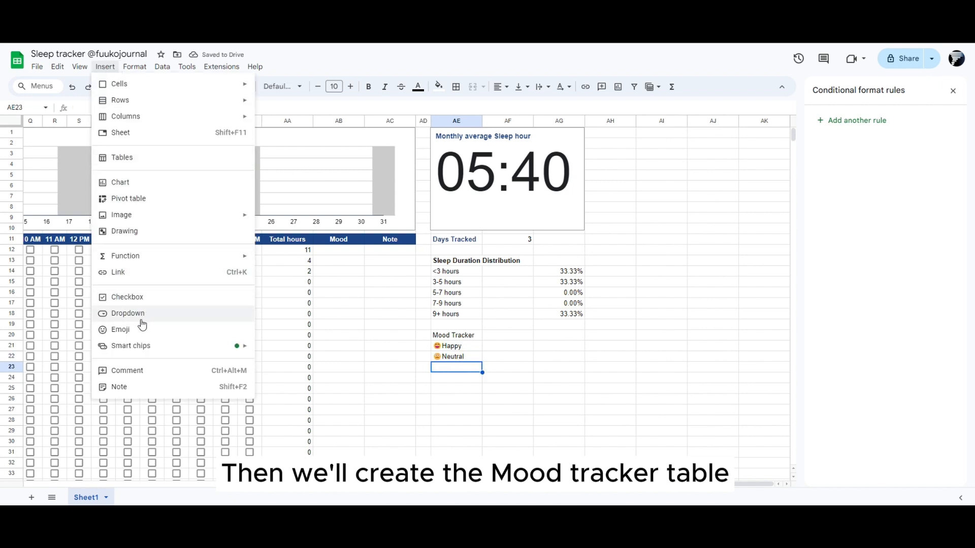
left_click(120, 330)
scroll(528, 283, "down", 5)
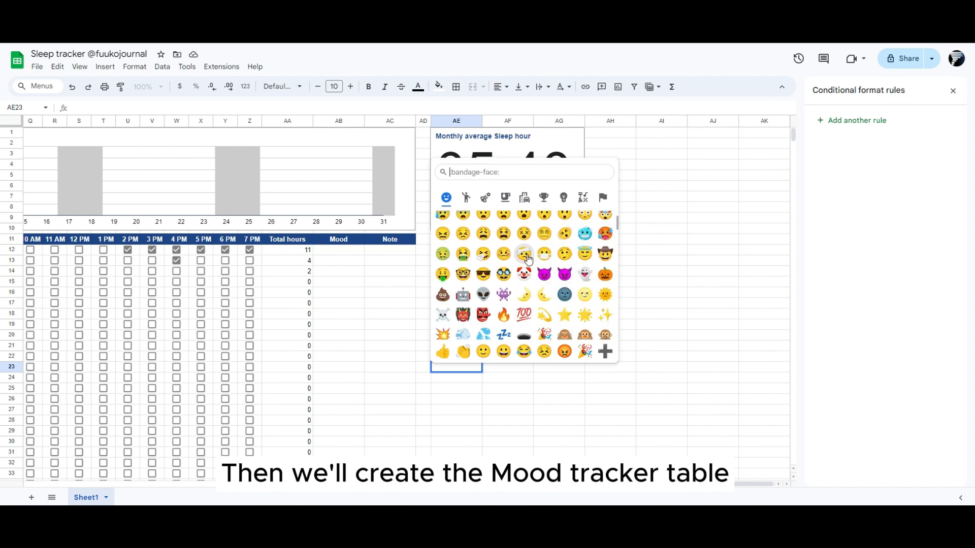
left_click(503, 254)
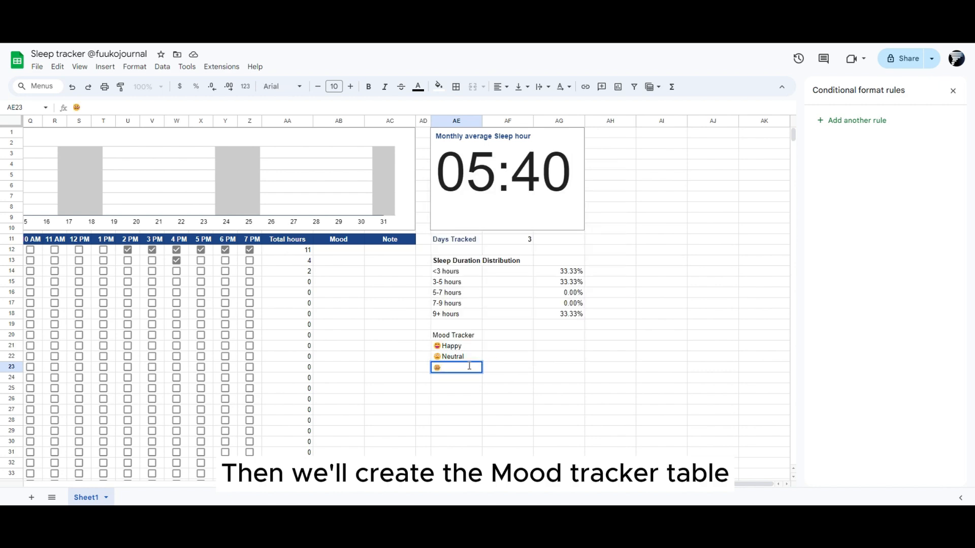
type("Sick")
key("Return")
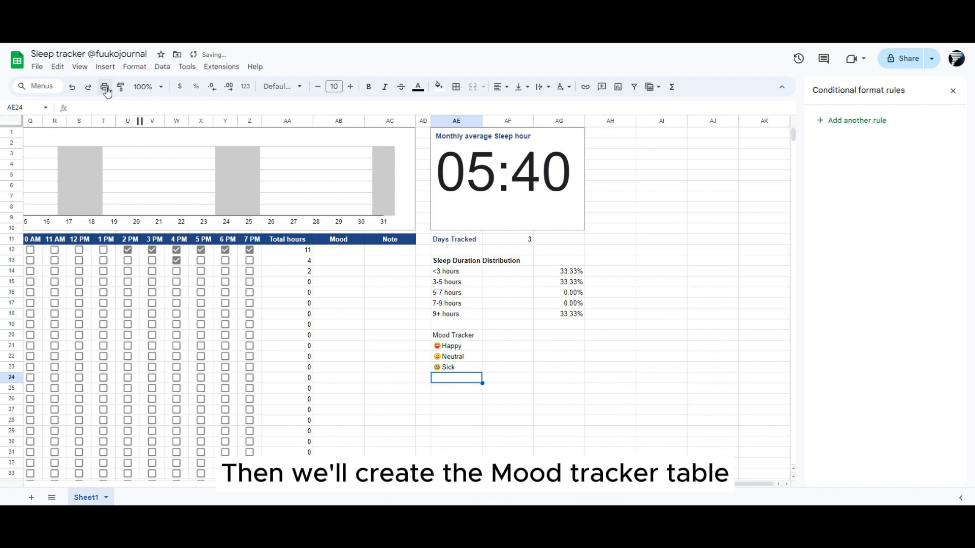
- Search the emojis for "sad", insert the disappointed face in AE24 and add the label "Sad"
left_click(106, 67)
left_click(127, 331)
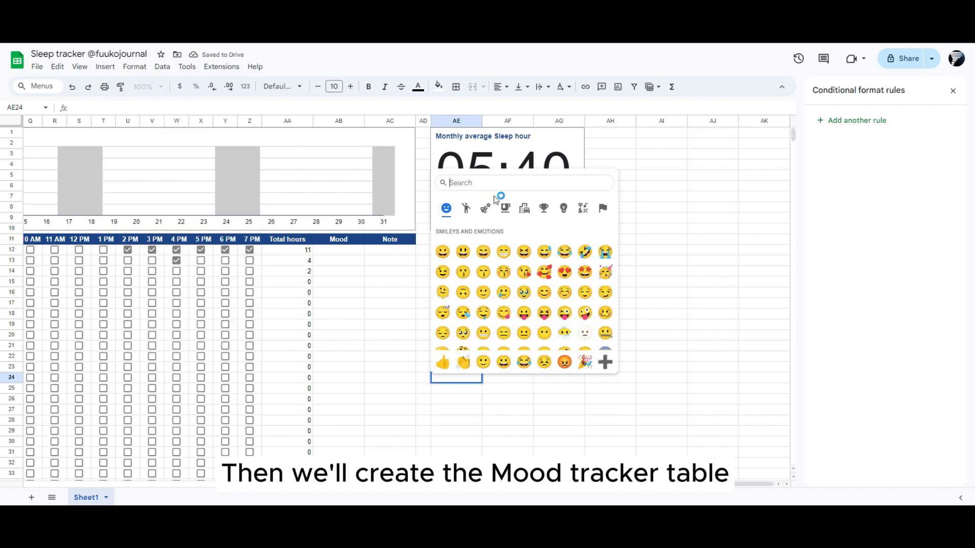
left_click(483, 179)
type("sad")
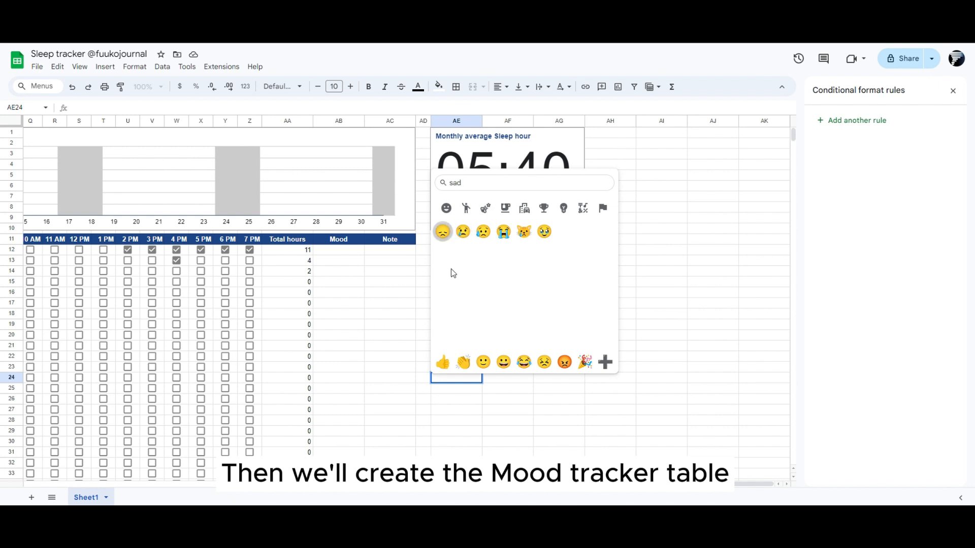
key("Return")
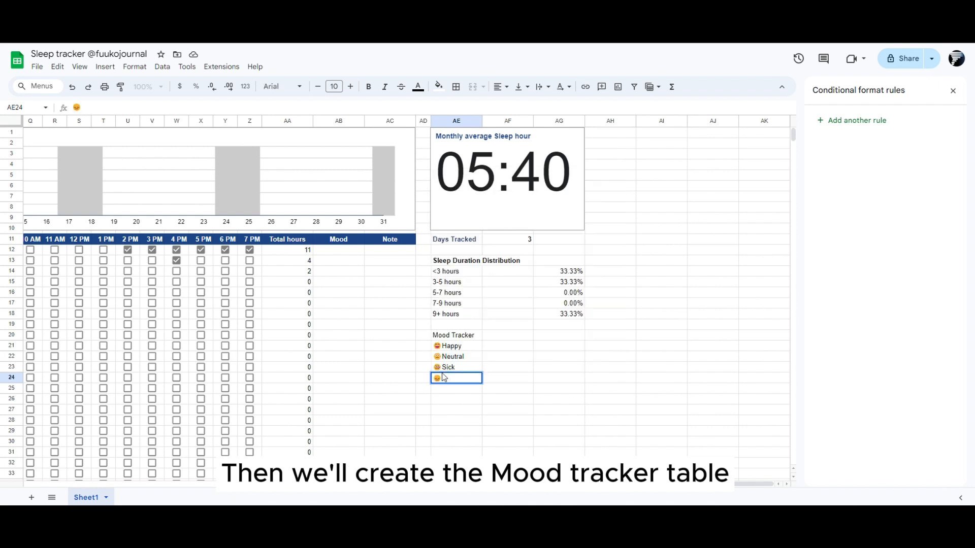
type("Sad")
key("Return")
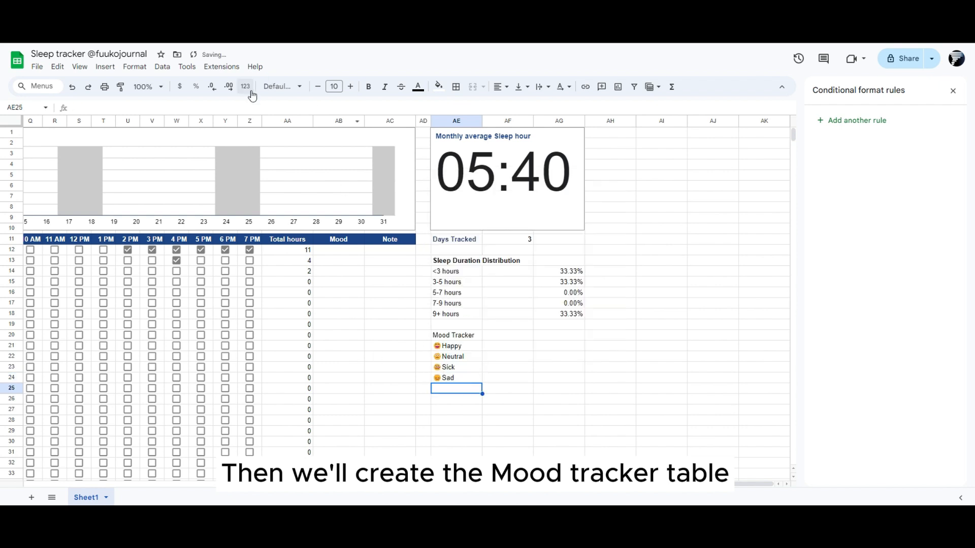
- Search the emojis for "mad", insert the angry red face in AE25 and add the label "Angry"
left_click(105, 68)
left_click(149, 331)
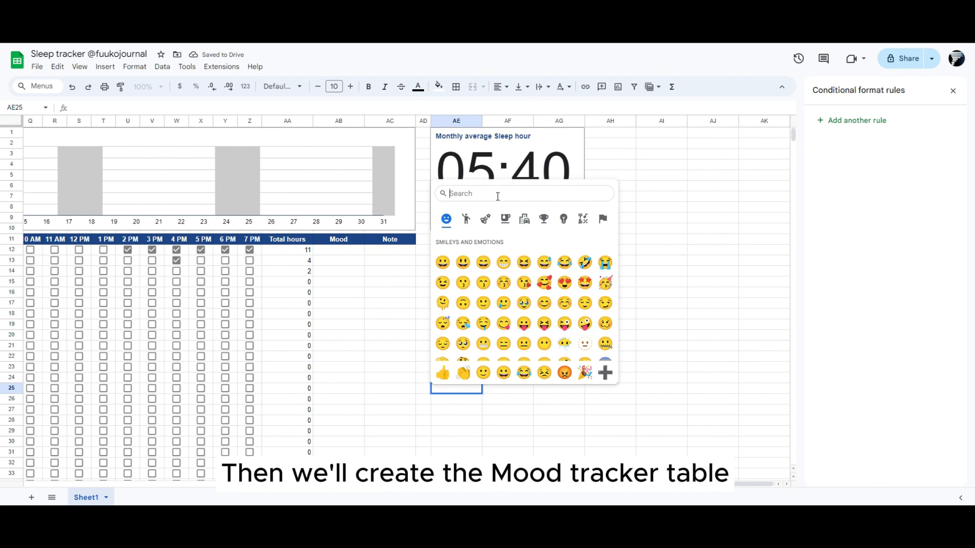
type("mad")
left_click(523, 242)
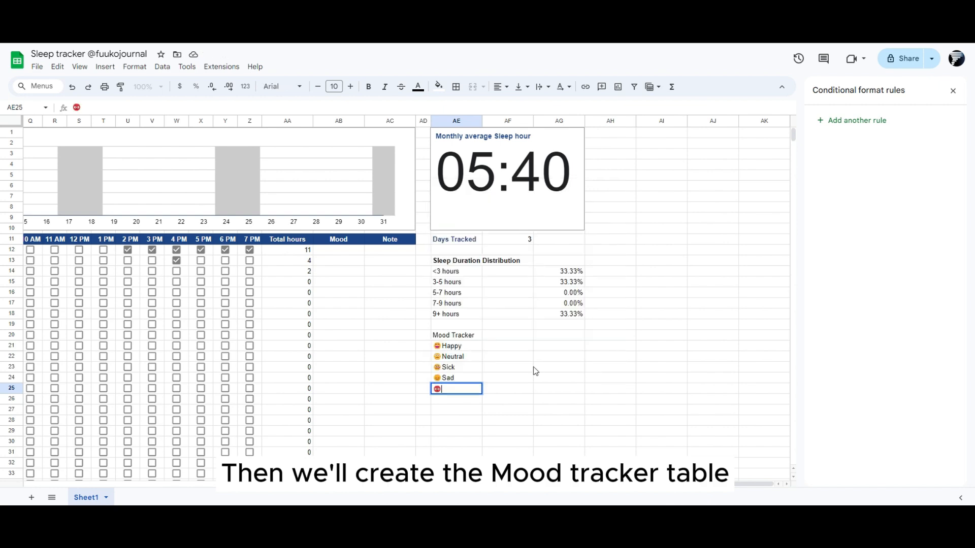
type("Angry")
key("Return")
- Make the "Mood Tracker" heading in AE20 bold and colour its text dark blue
left_click(466, 390)
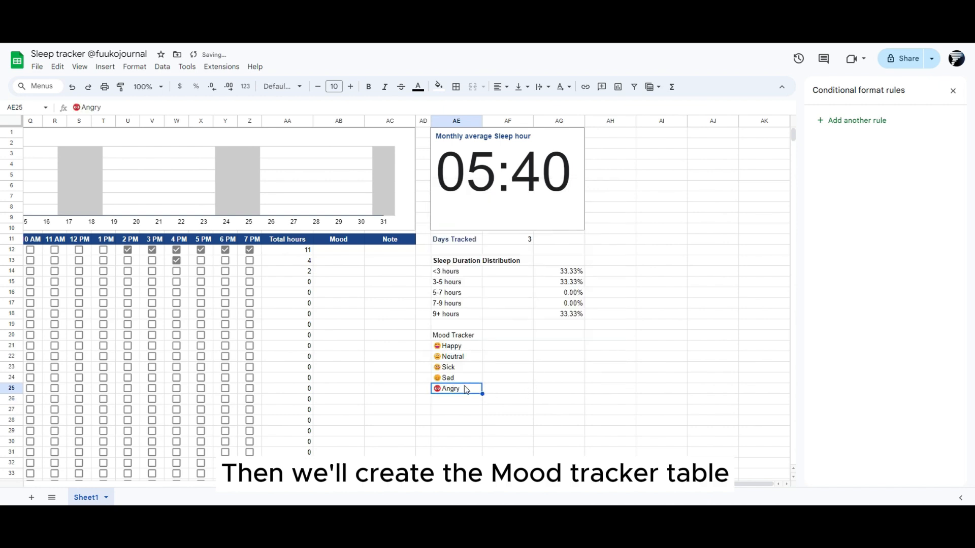
key("Up")
key("Up")
key("Up")
key("Up")
key("Right")
key("Up")
key("Left")
key("ctrl+b")
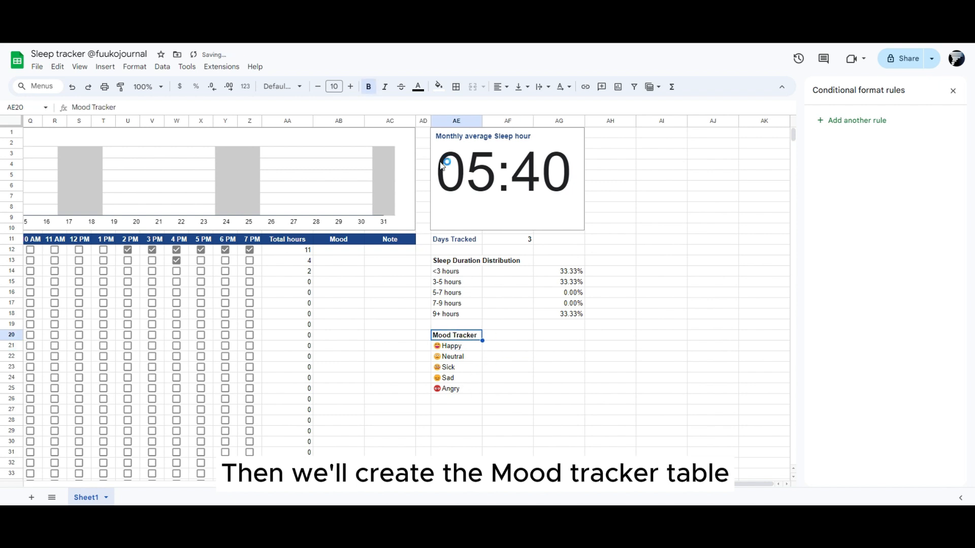
left_click(418, 86)
left_click(485, 205)
left_click(569, 337)
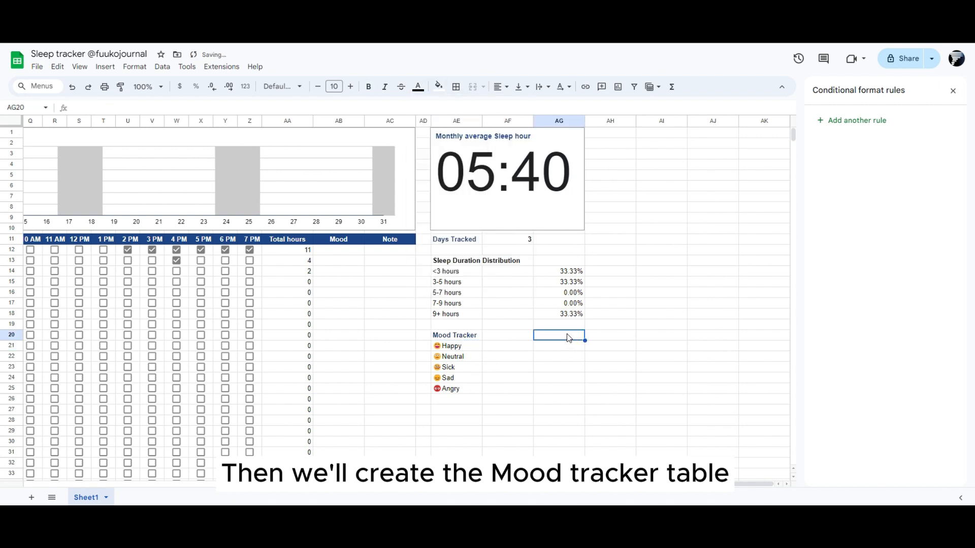
- Insert a dropdown into the Mood column cells AB12:AB42
left_click(352, 254)
key("shift+Down")
key("shift+Down")
key("shift+Down")
key("shift+Down")
key("shift+Down")
key("shift+Down")
key("shift+Down")
key("shift+Down")
key("shift+Down")
key("shift+Down")
key("shift+Down")
key("shift+Down")
key("shift+Down")
key("shift+Down")
key("shift+Down")
key("shift+Down")
key("shift+Down")
key("shift+Down")
key("shift+Down")
key("shift+Down")
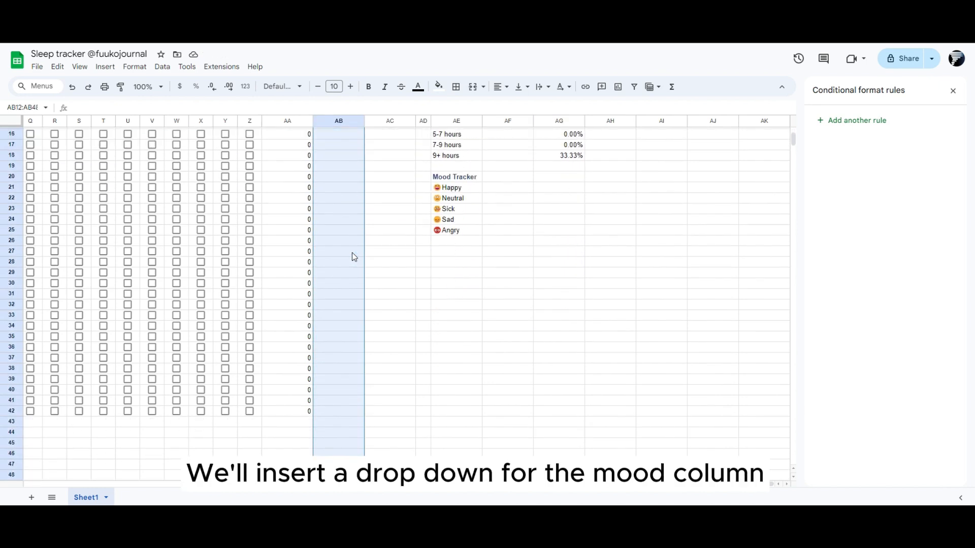
scroll(385, 254, "up", 4)
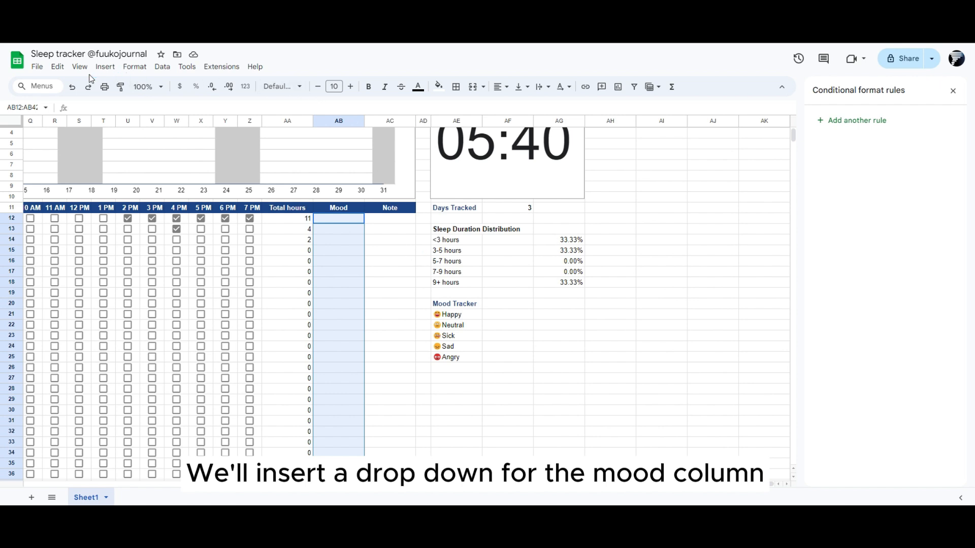
left_click(105, 69)
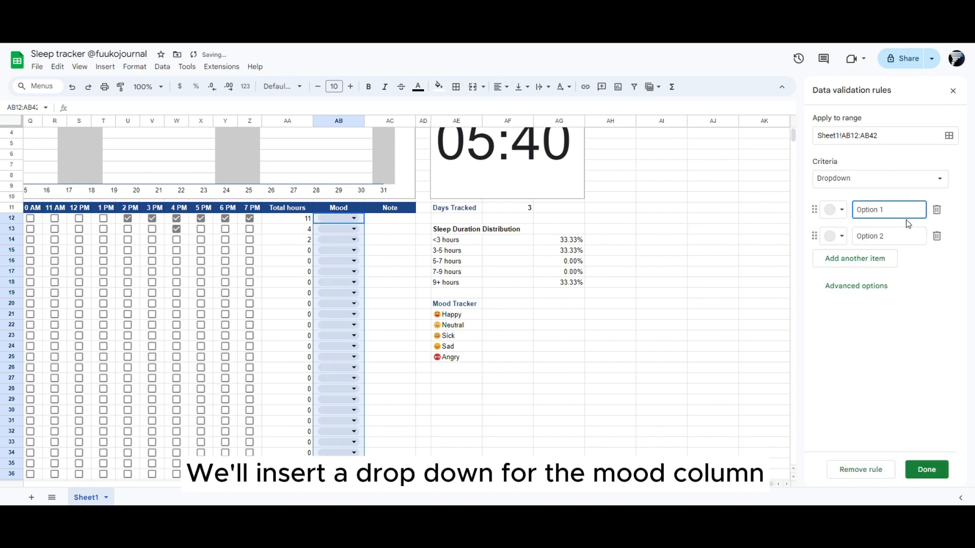
- Change the dropdown criteria to Dropdown (from a range) with the mood labels in AE21:AE25 as its source
left_click(941, 189)
left_click(863, 197)
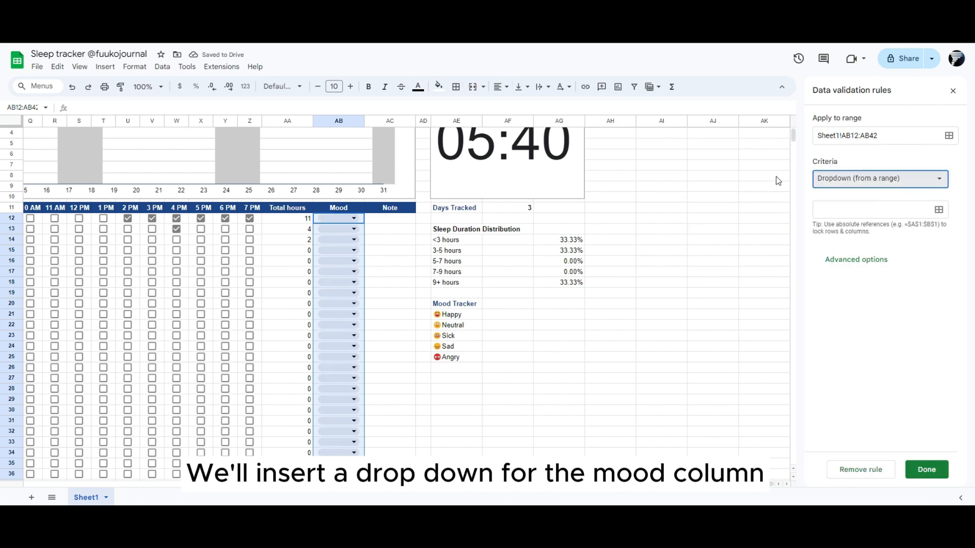
left_click(937, 211)
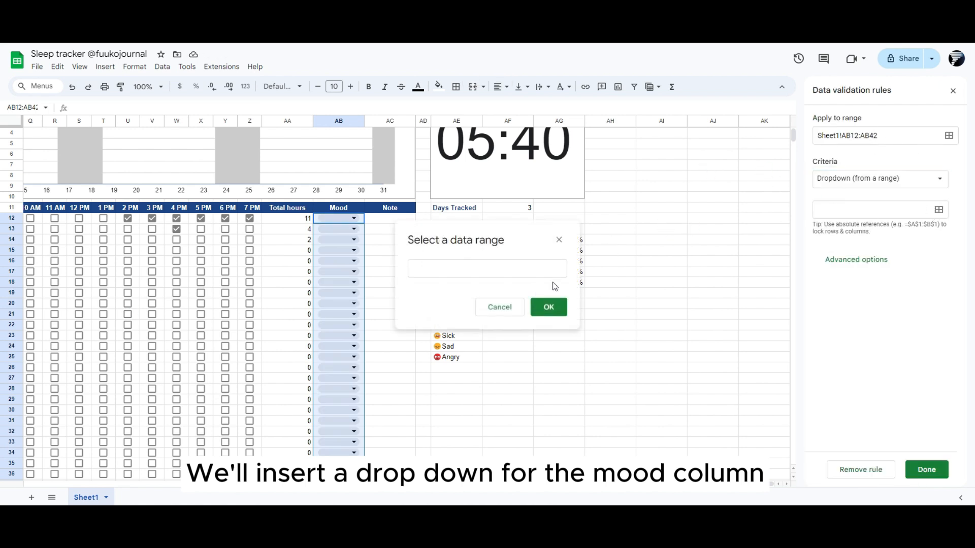
left_click_drag(459, 315, 448, 358)
left_click(404, 279)
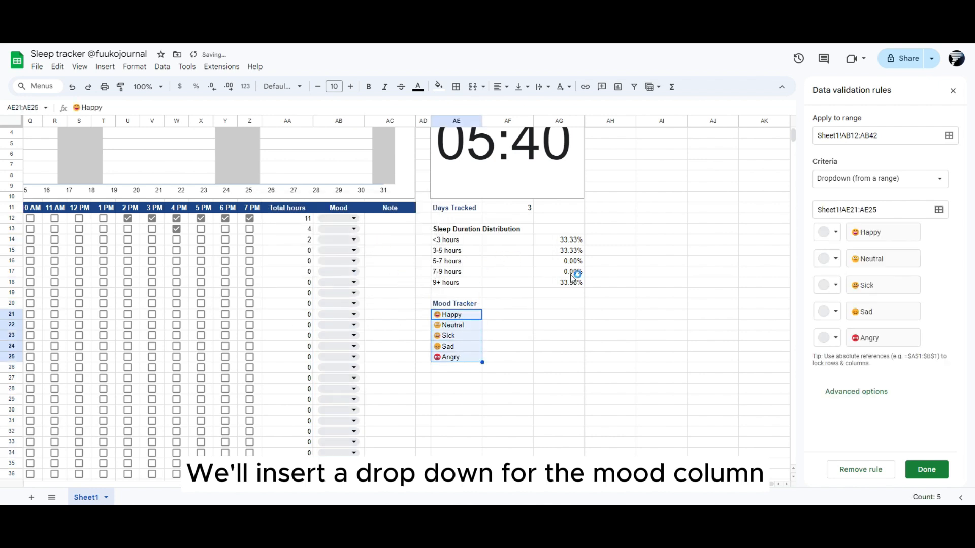
- Colour the dropdown items Happy light red, Neutral light orange, Sick light yellow, Sad light green and Angry light blue, and save the rule
left_click(835, 234)
left_click(847, 273)
left_click(833, 259)
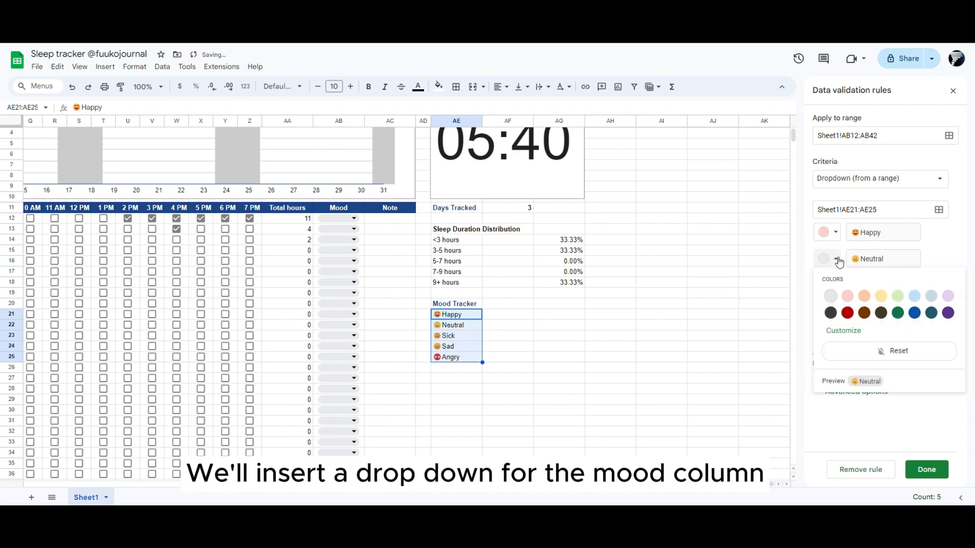
left_click(865, 297)
left_click(836, 286)
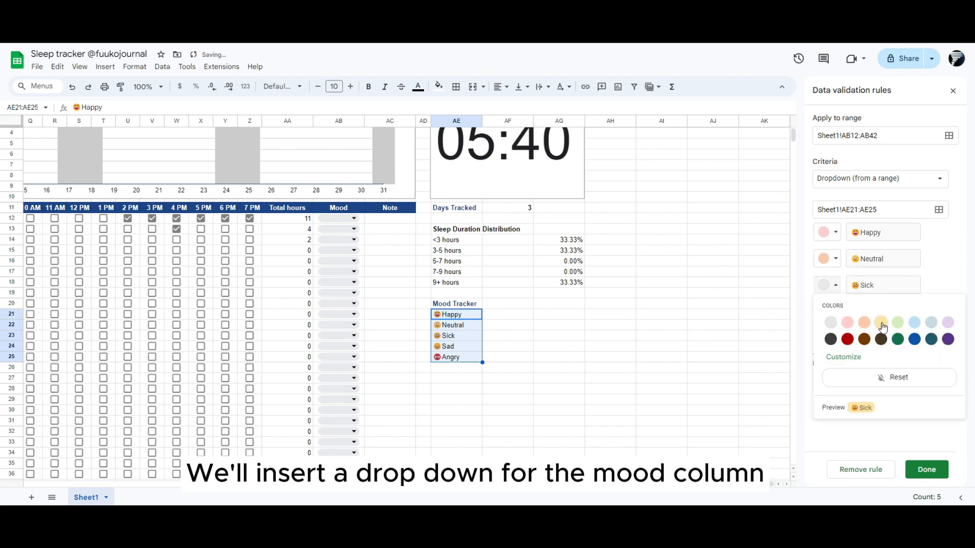
left_click(881, 323)
left_click(836, 312)
left_click(897, 349)
left_click(835, 339)
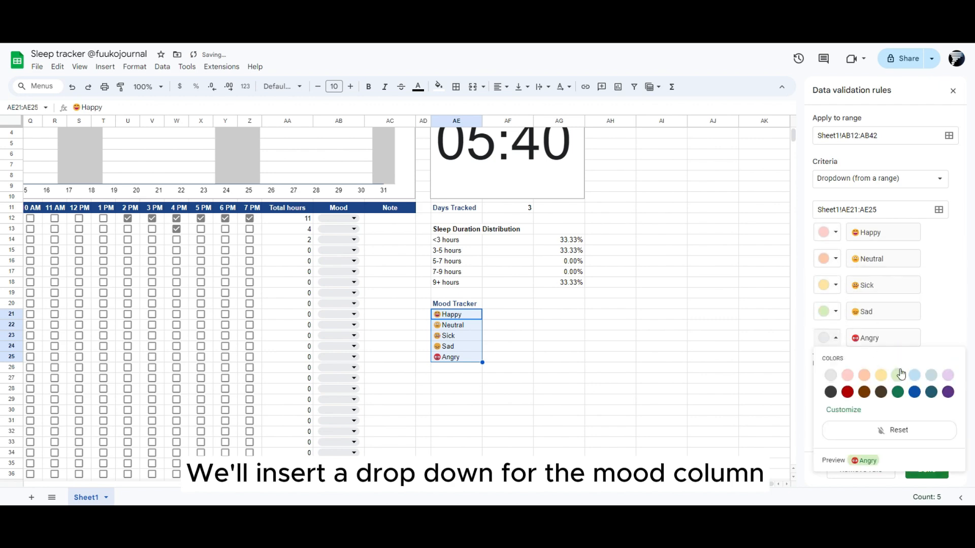
left_click(915, 375)
left_click(927, 469)
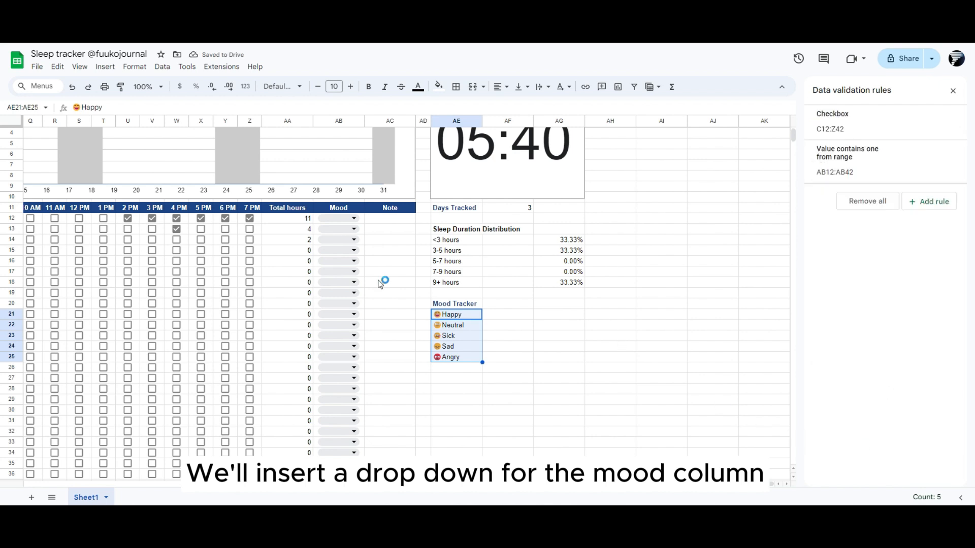
- Choose the mood Happy in AB12 and Neutral in AB13
left_click(354, 218)
left_click(340, 233)
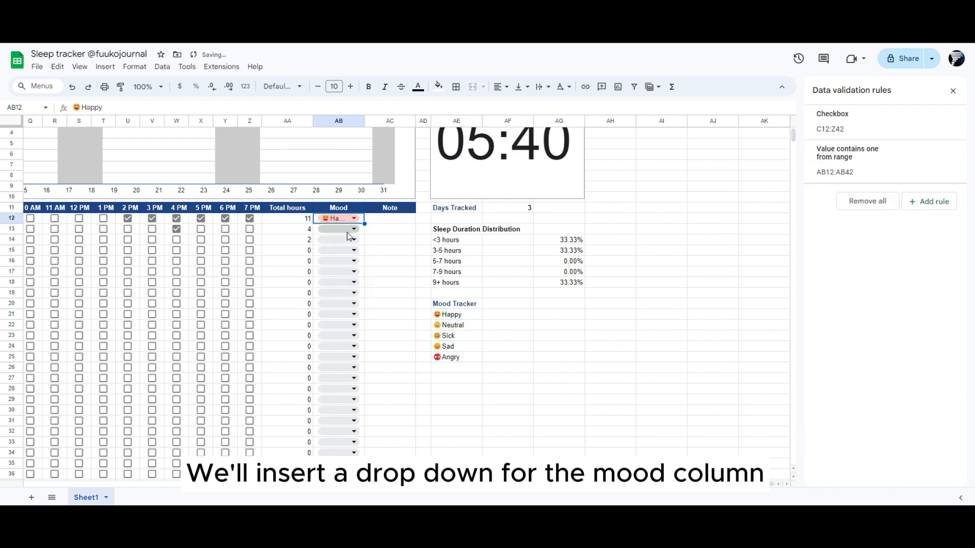
left_click(354, 230)
left_click(338, 259)
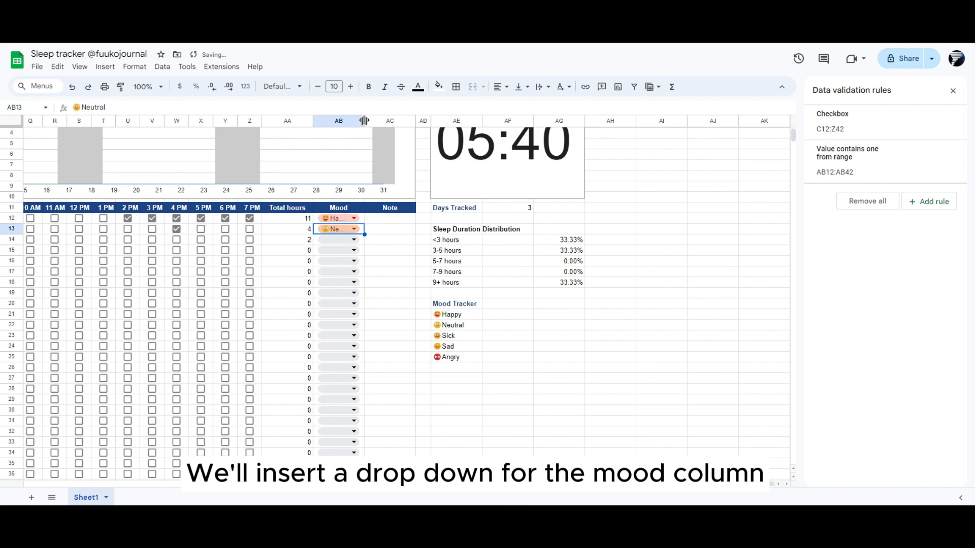
- Widen the Mood column AB slightly to fit its labels and stretch the chart to the table's new right edge
left_click_drag(365, 121, 372, 121)
left_click(412, 148)
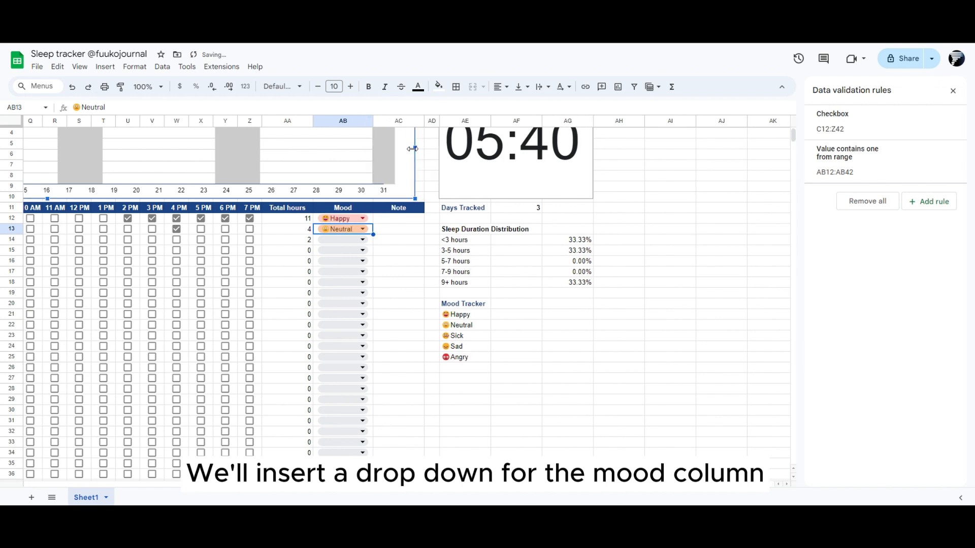
left_click_drag(415, 148, 423, 148)
left_click(388, 241)
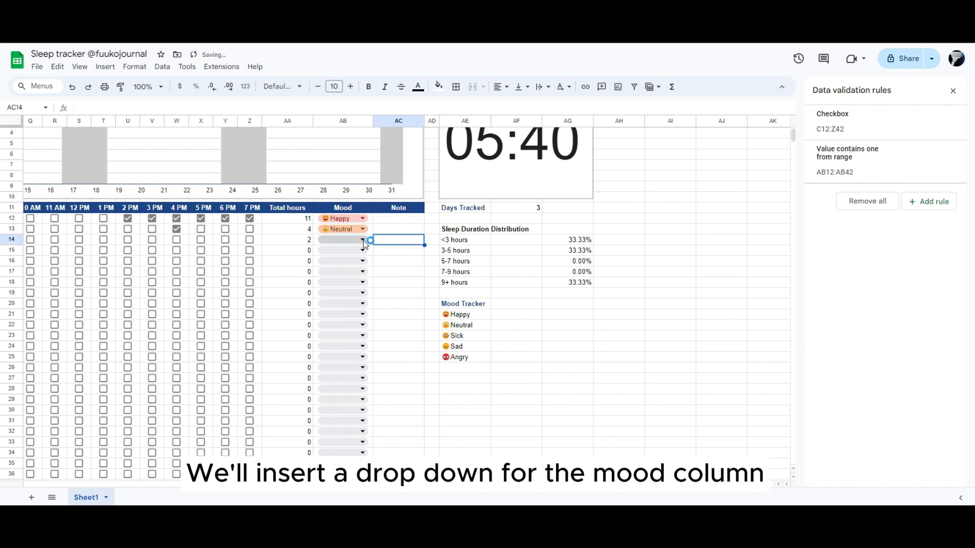
- Choose the mood Sick in AB14
left_click(364, 240)
left_click(345, 286)
- Enter the formula =countif($AB$12:$AB$42,AE21)/$AF$11 in AG21 for the share of Happy days
left_click(571, 318)
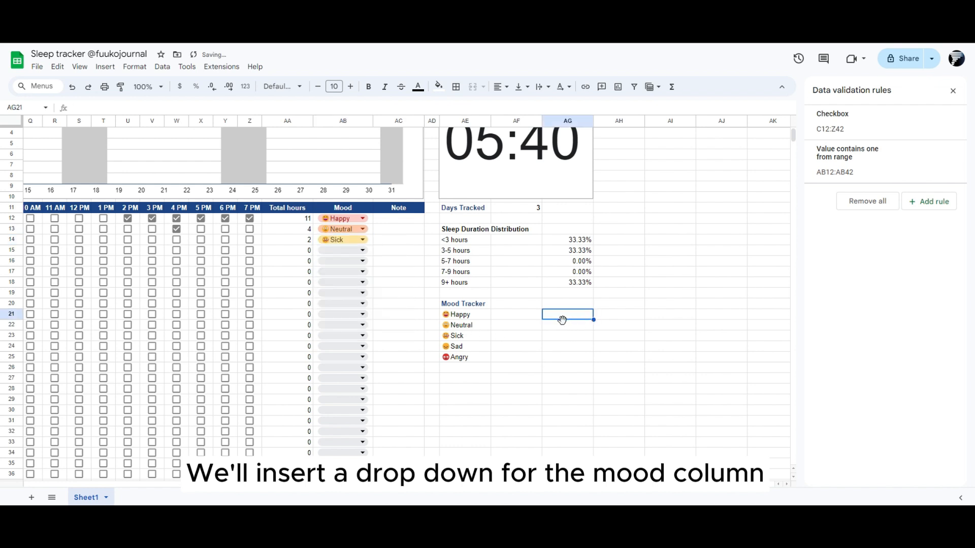
type("=")
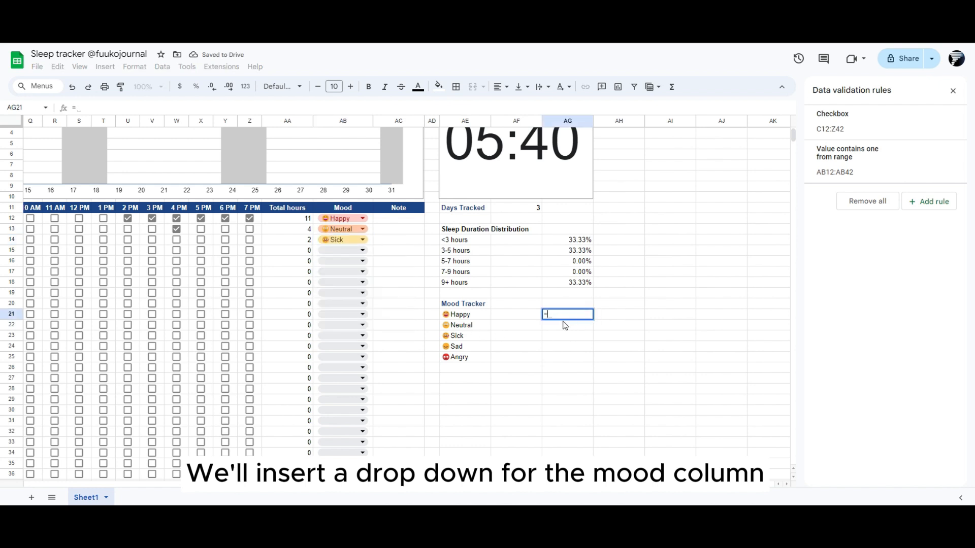
type("countif(")
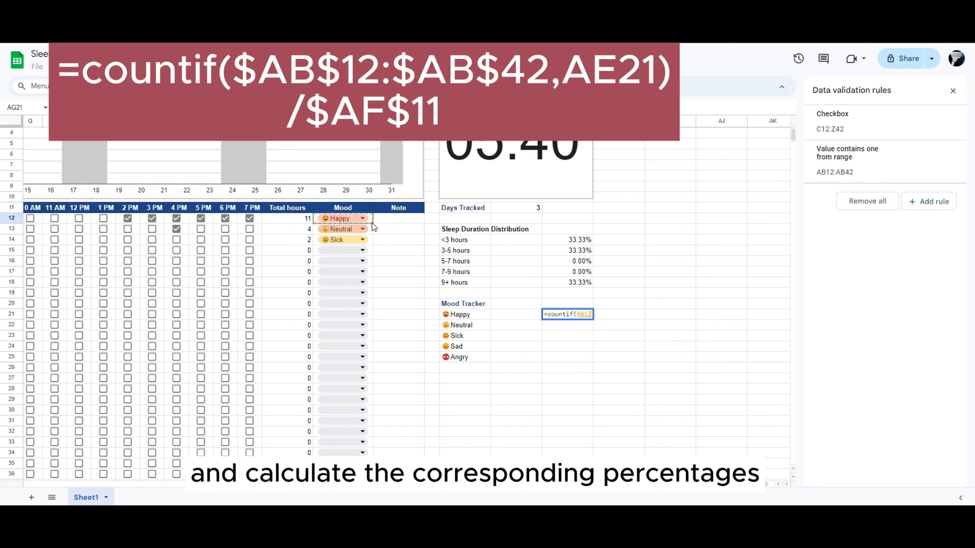
left_click_drag(366, 219, 347, 366)
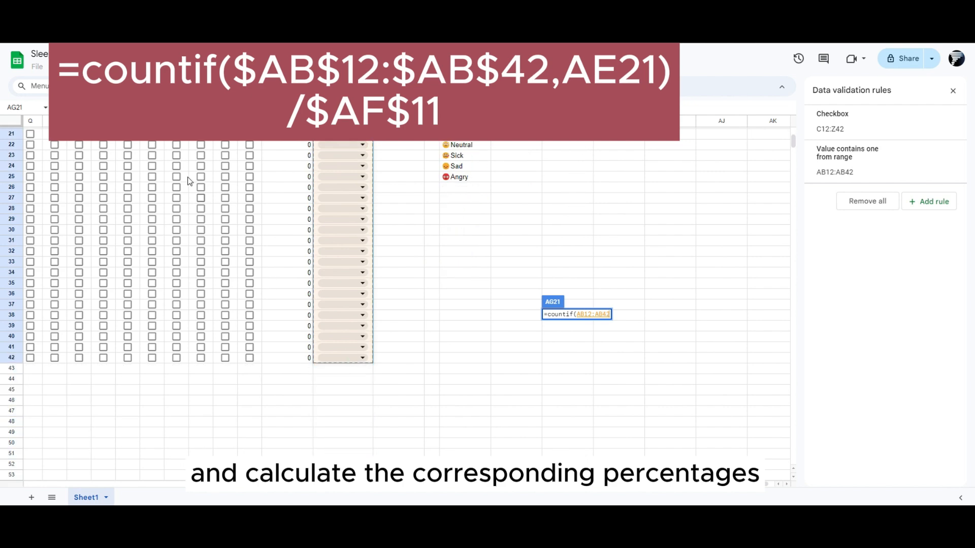
key("F4")
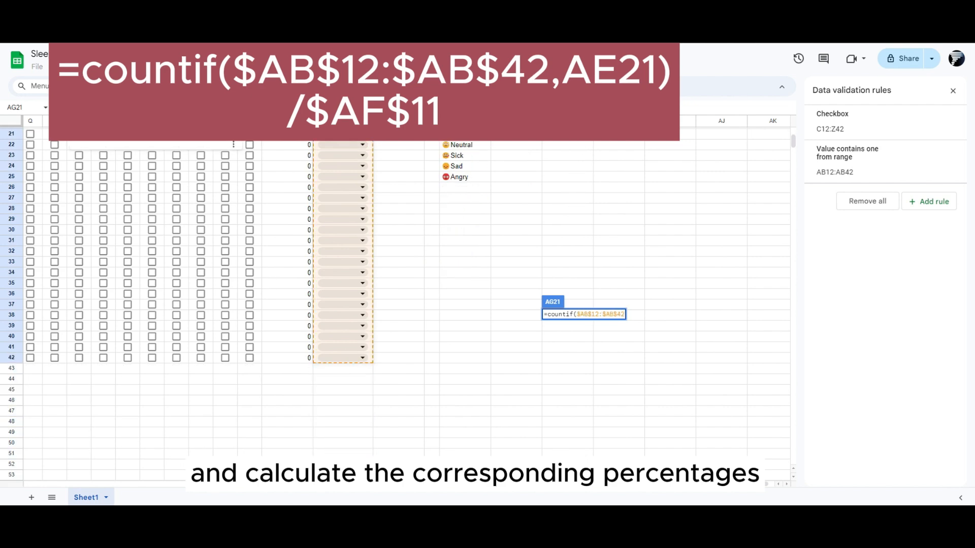
type(",")
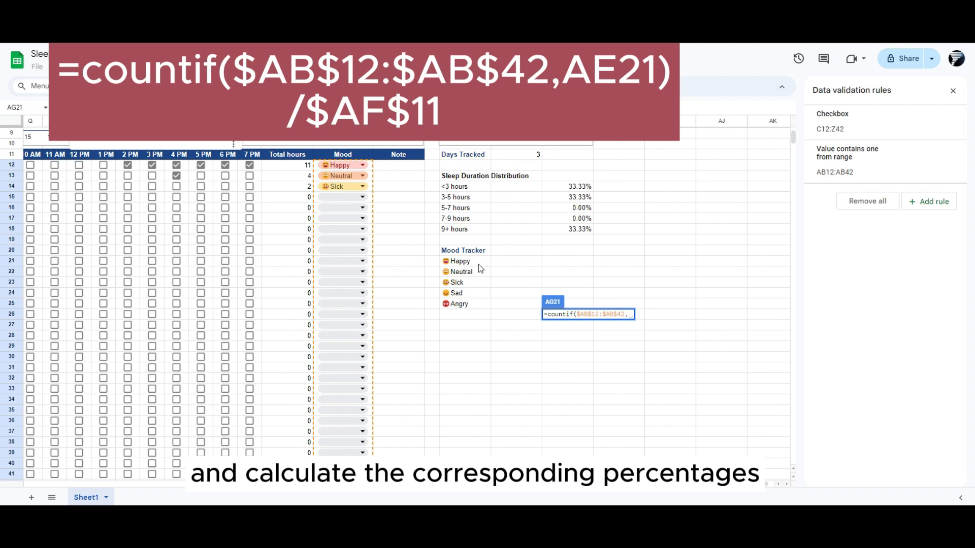
left_click(479, 264)
type(")")
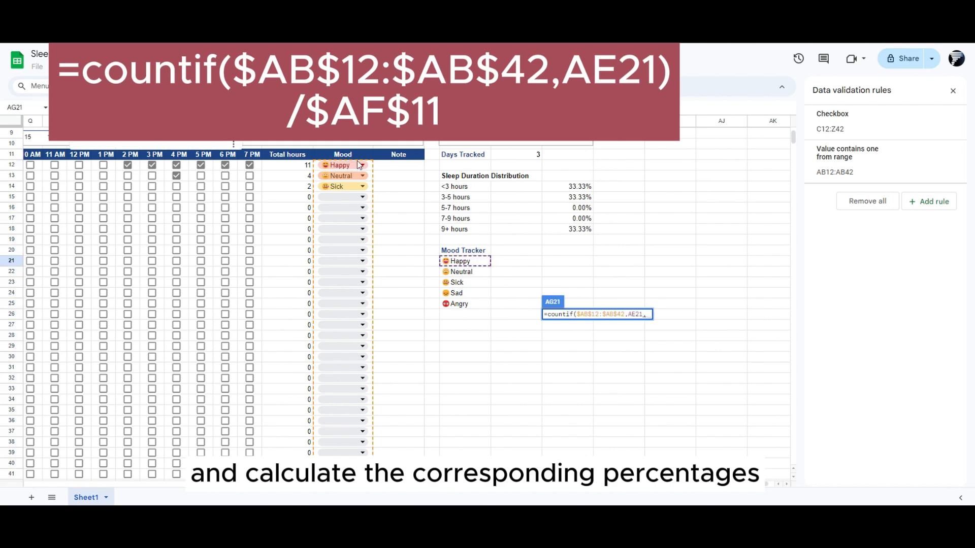
type("/")
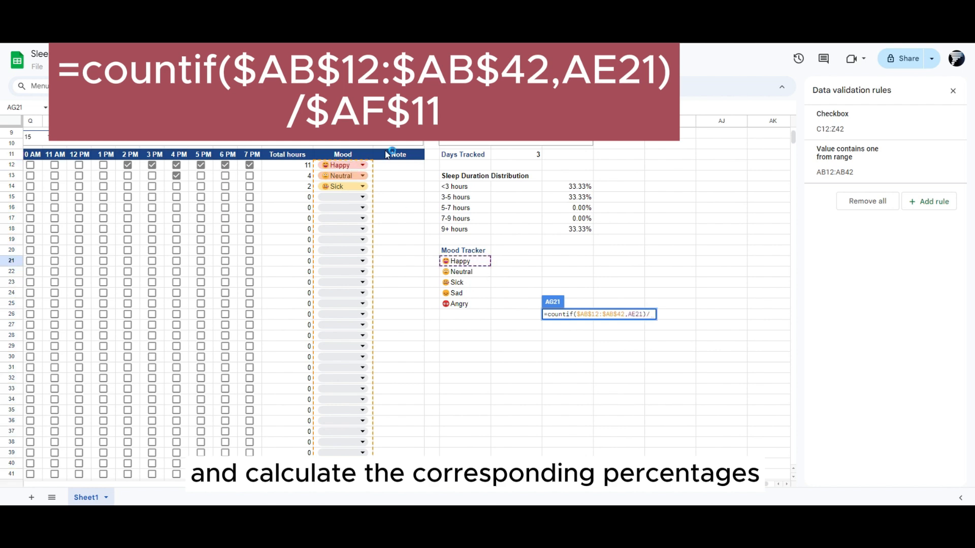
left_click(513, 159)
key("F4")
key("Return")
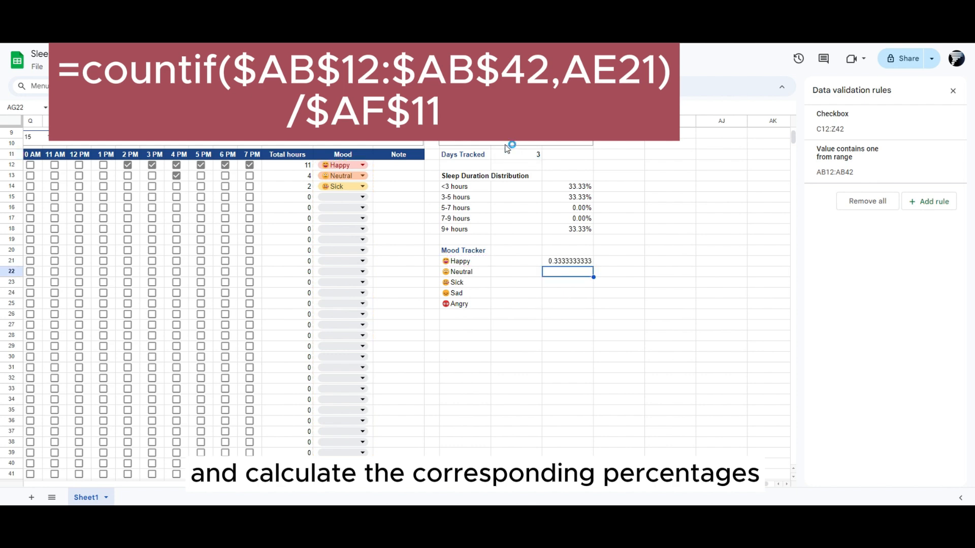
- Format AG21 as a percentage without decimals and fill its formula down to AG25
key("Up")
key("ctrl+shift+5")
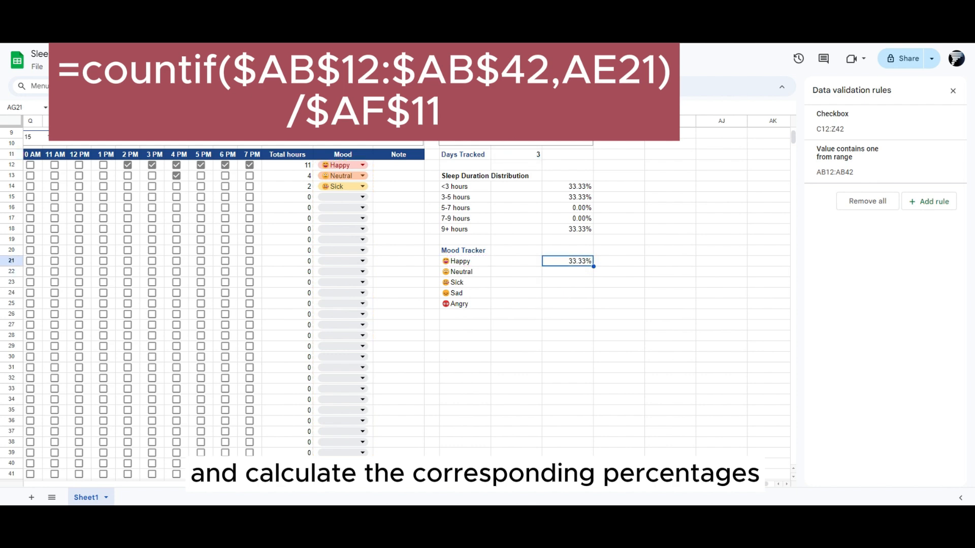
left_click(580, 303, "shift")
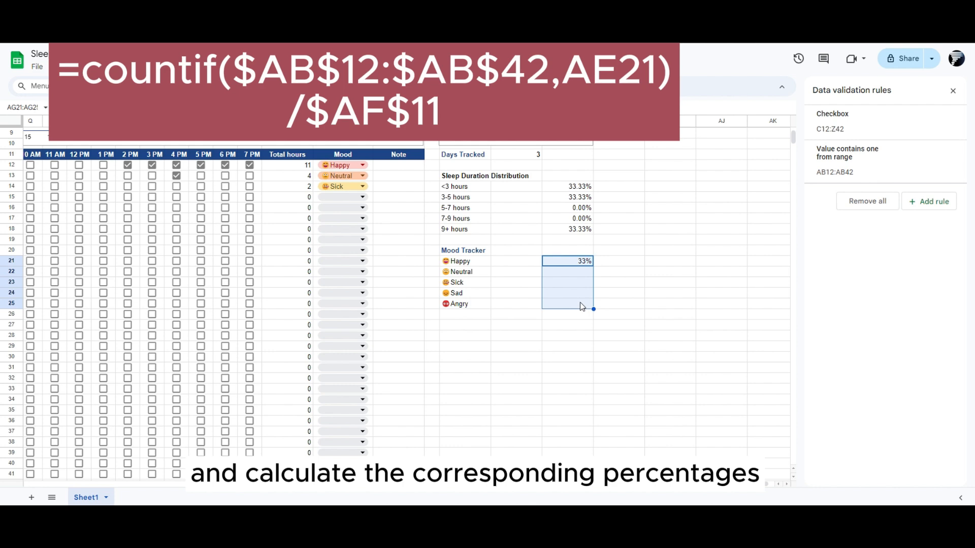
key("ctrl+d")
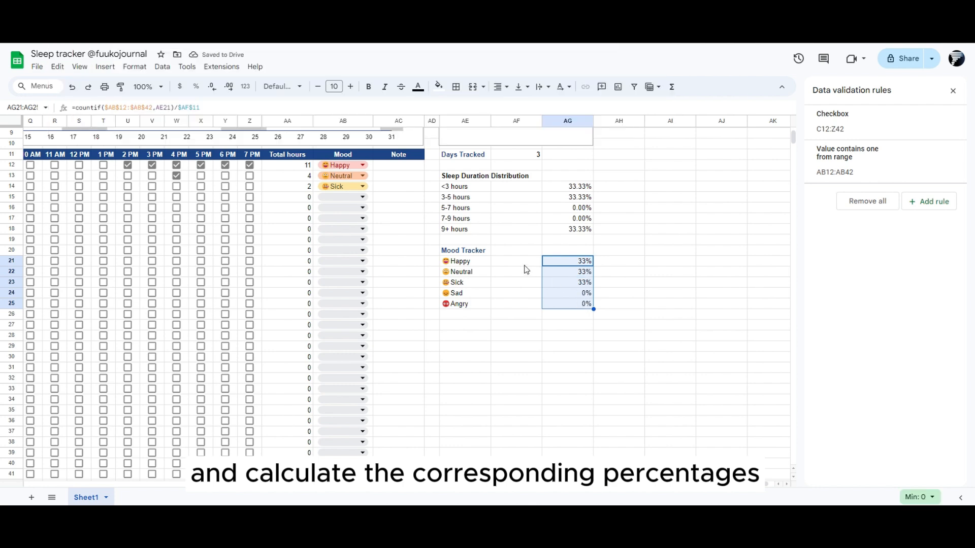
left_click(526, 265)
left_click(516, 188)
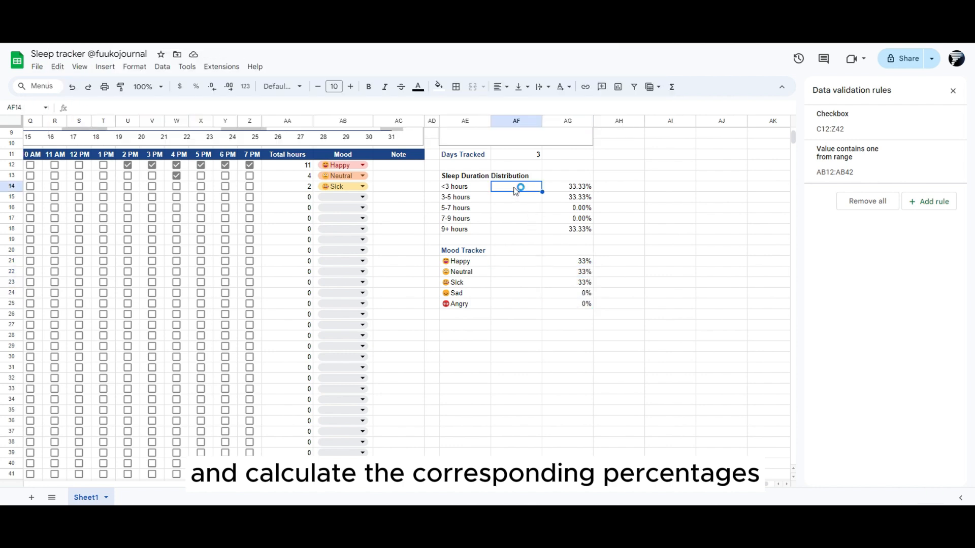
- Insert the hex colour code table image from the computer over the cells and place it on the sleep hours chart
scroll(516, 192, "up", 3)
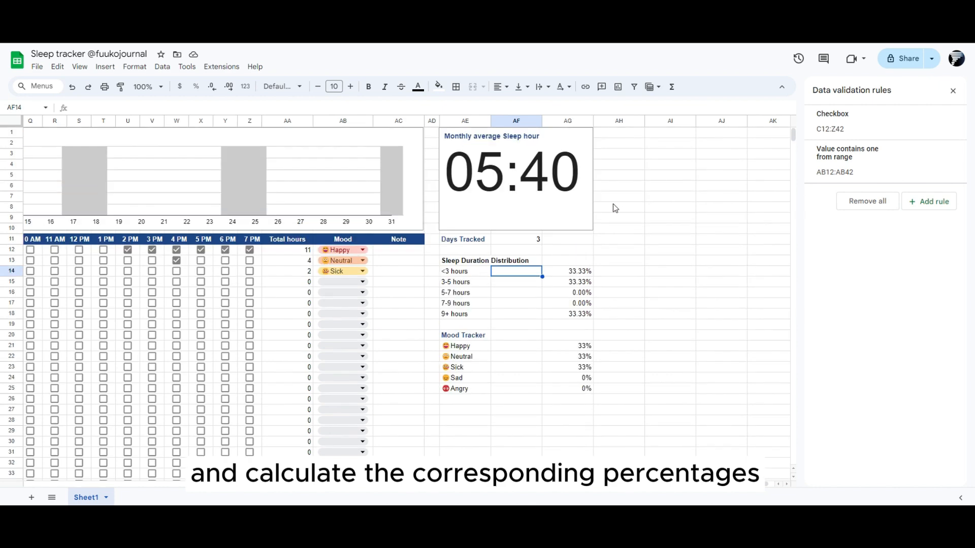
left_click(617, 240)
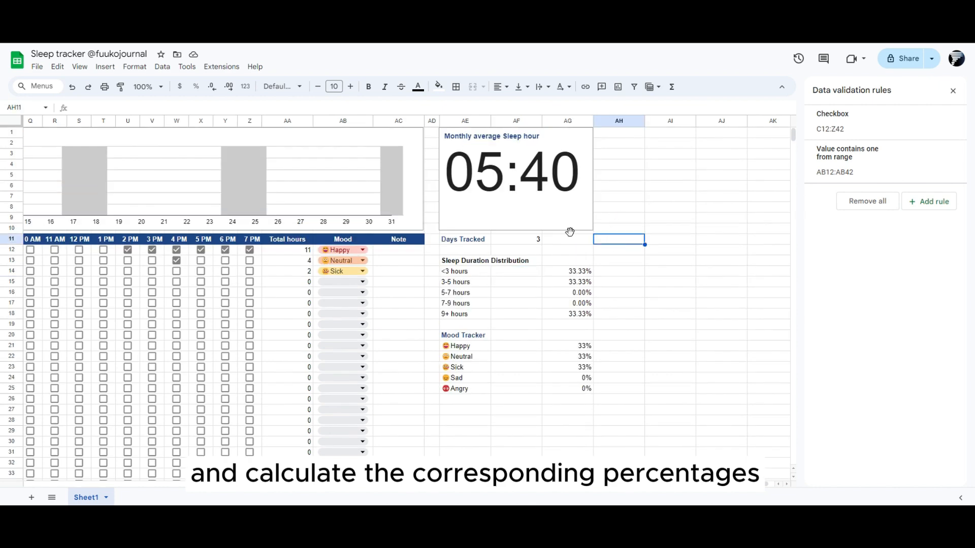
left_click(105, 66)
mouse_move(142, 217)
left_click(283, 219)
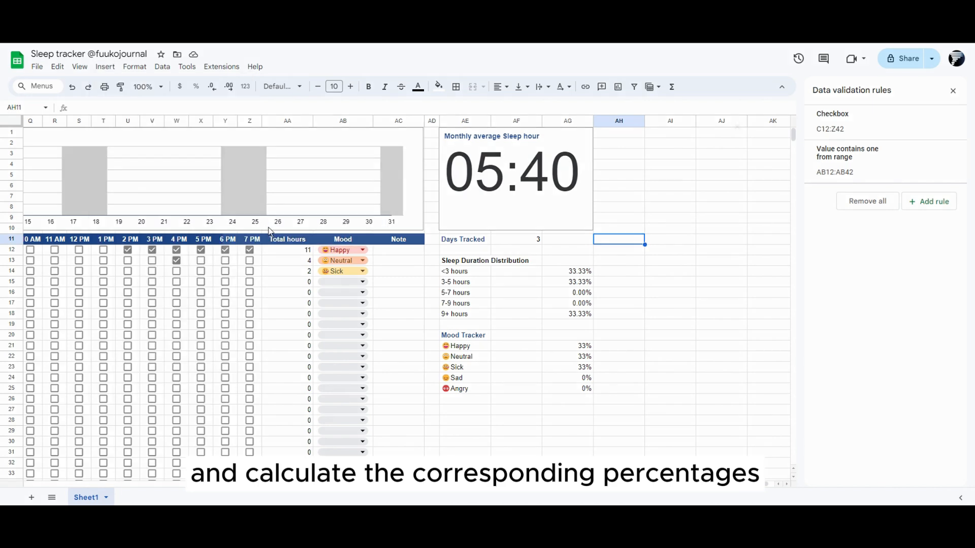
left_click(498, 344)
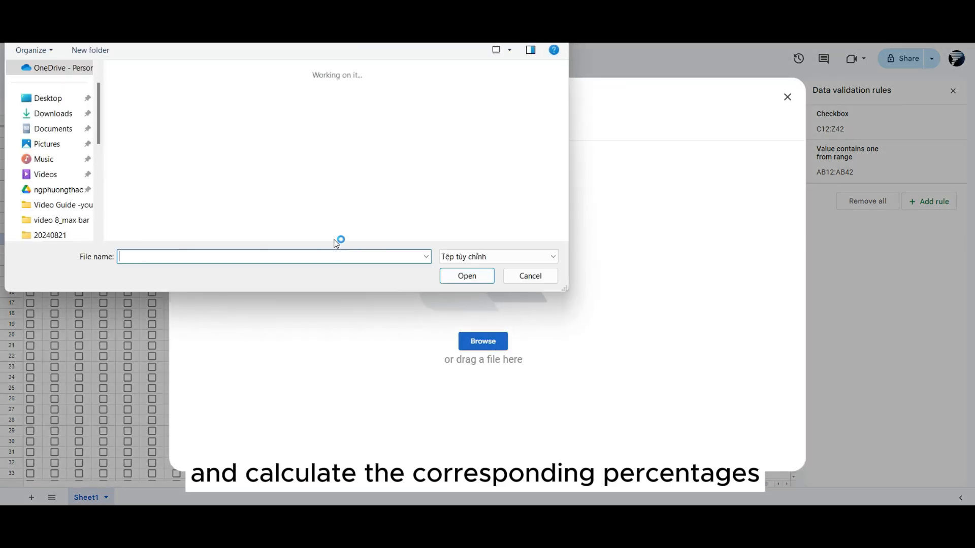
left_click(148, 127)
left_click(466, 276)
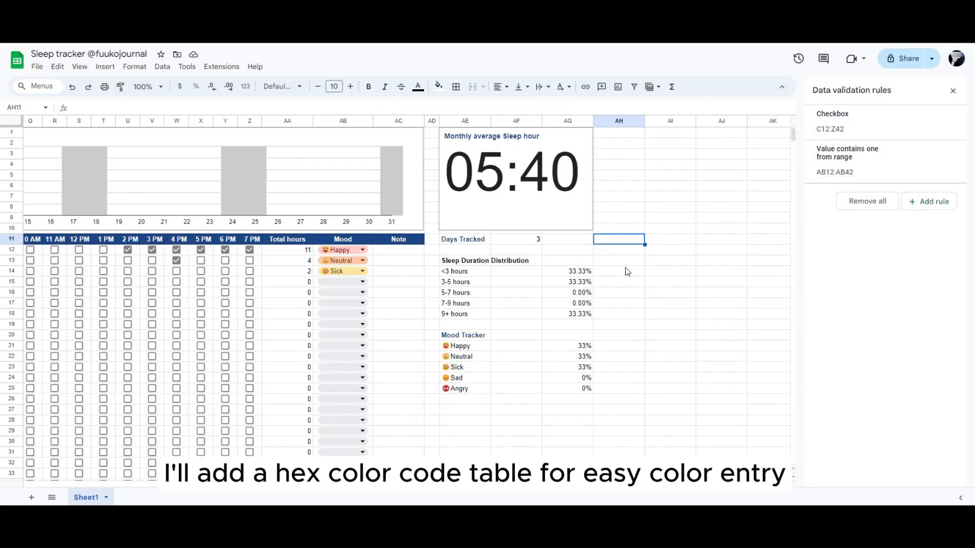
left_click(630, 258)
left_click_drag(630, 258, 245, 170)
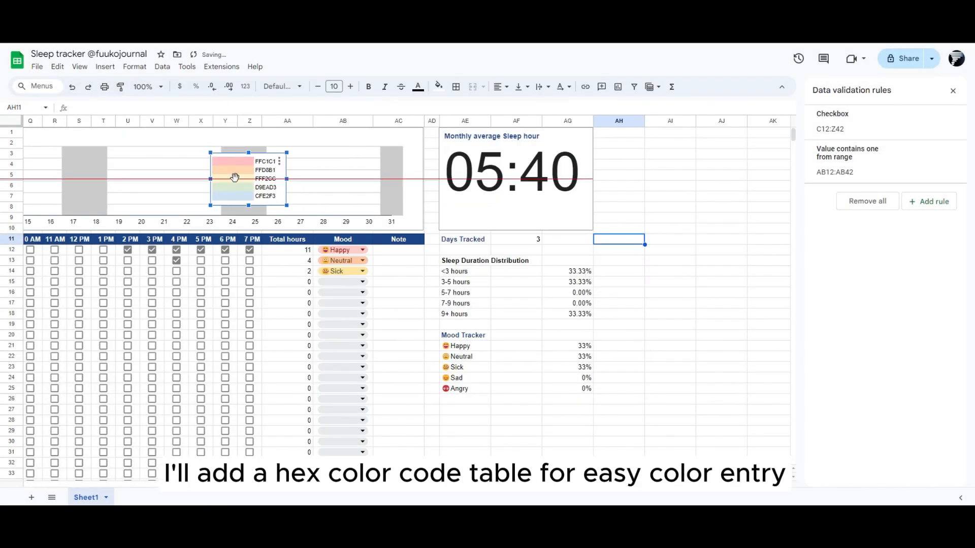
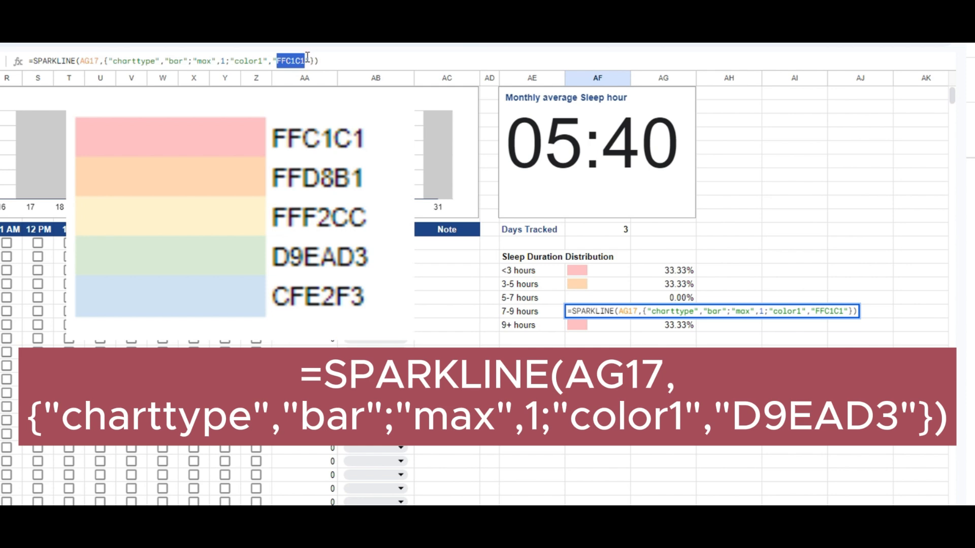
- Set the SPARKLINE bar colour to D9EAD3 for 7-9 hours in AF17 and to CFE2F3 for 9+ hours in AF18
type("D9")
type("EAD3")
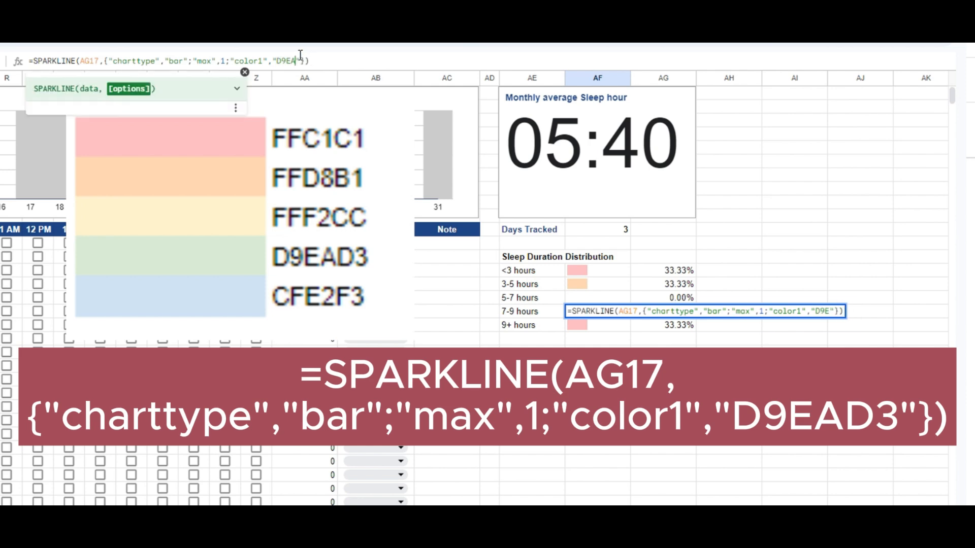
key("Return")
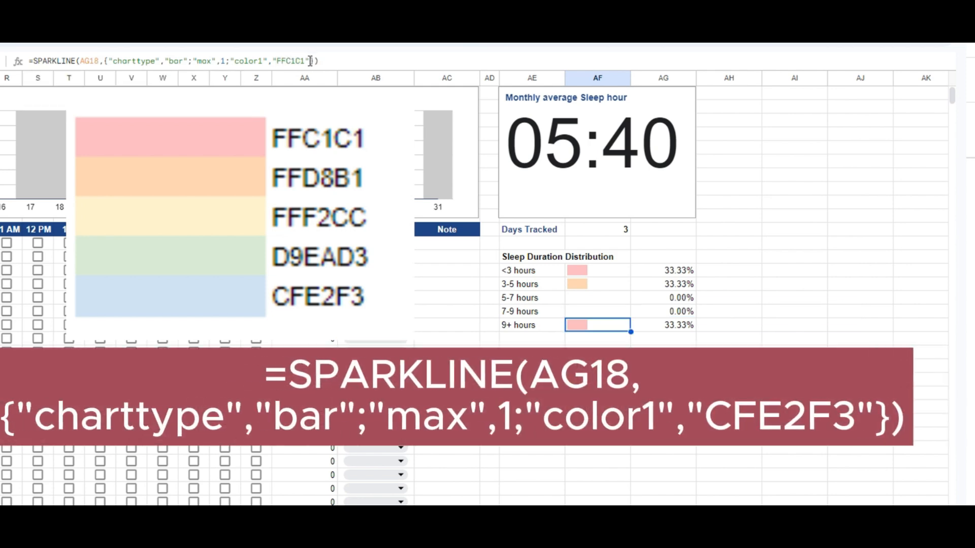
double_click(300, 56)
type("CF")
type("E2F3")
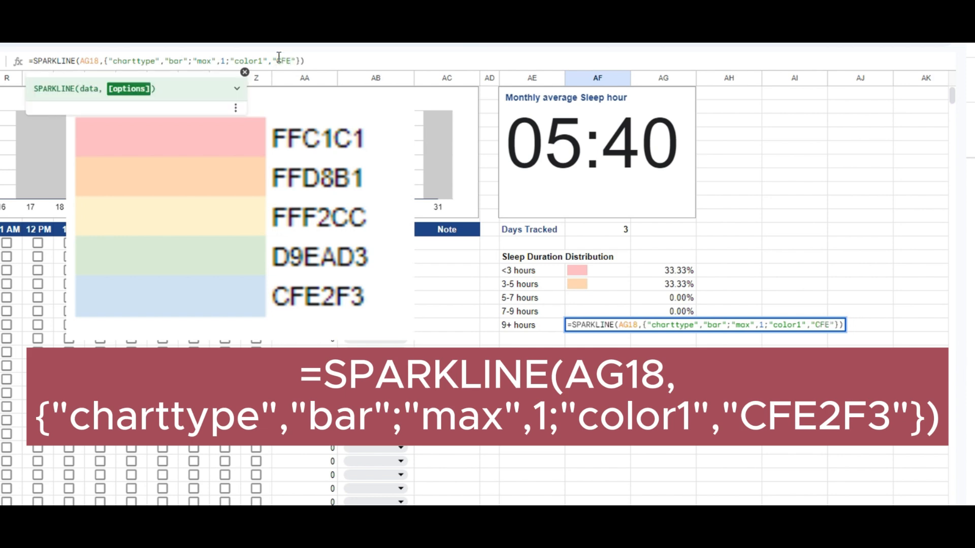
key("Return")
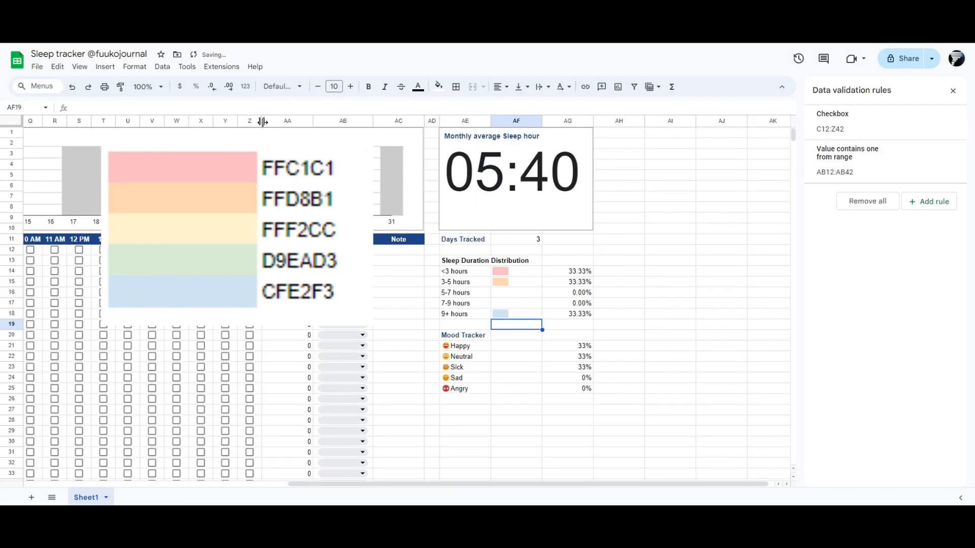
- Move the colour code image aside and paste the 9+ hours SPARKLINE formula into AF21:AF25 of the Mood Tracker
left_click_drag(232, 152, 174, 194)
left_click(506, 348)
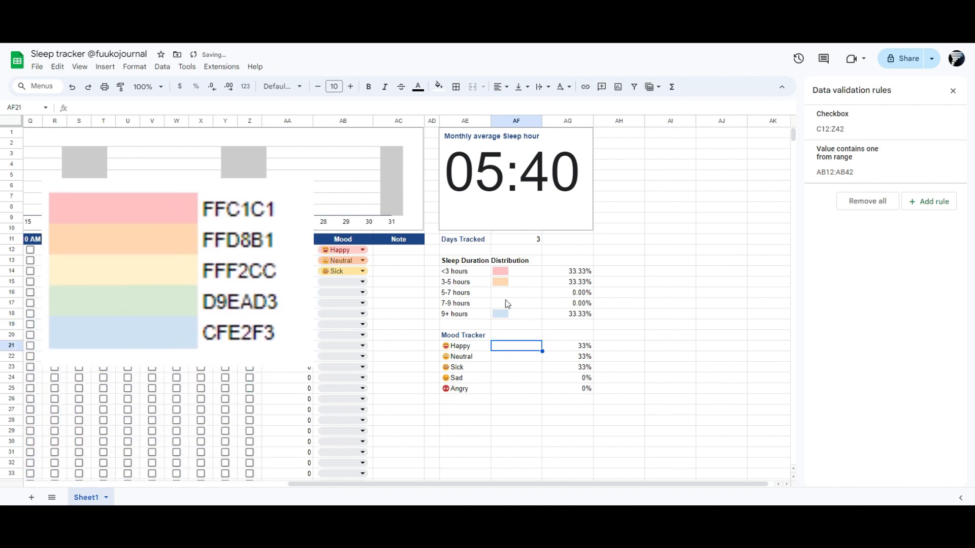
type("=SPARKLINE(AG21,{\"charttype\",\"bar\";\"max\",1;\"color1\",\"CFE2F3\"})")
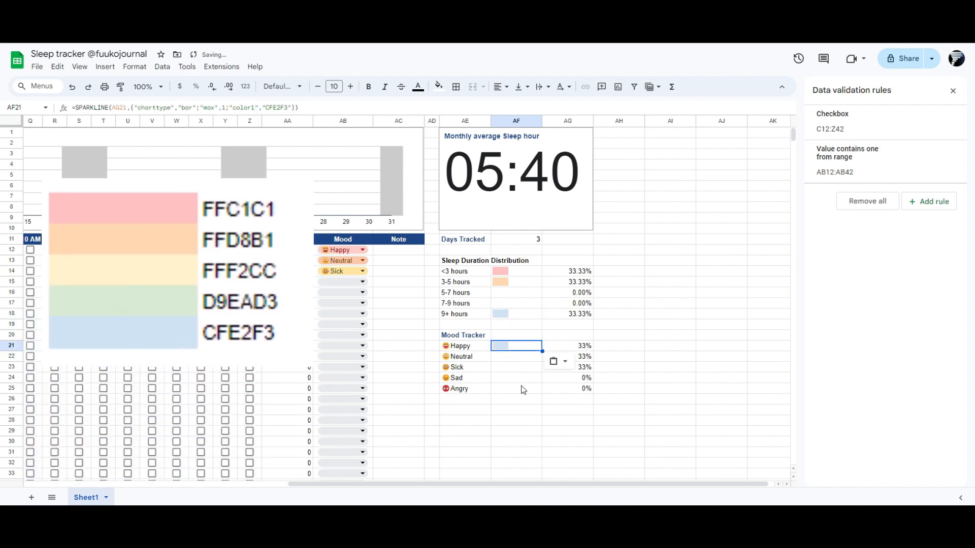
left_click(523, 389, "shift")
key("ctrl+v")
- Copy the five coloured SPARKLINE bars from AF14:AF18 into the Mood Tracker cells AF21:AF25
left_click(524, 271)
left_click(525, 315, "shift")
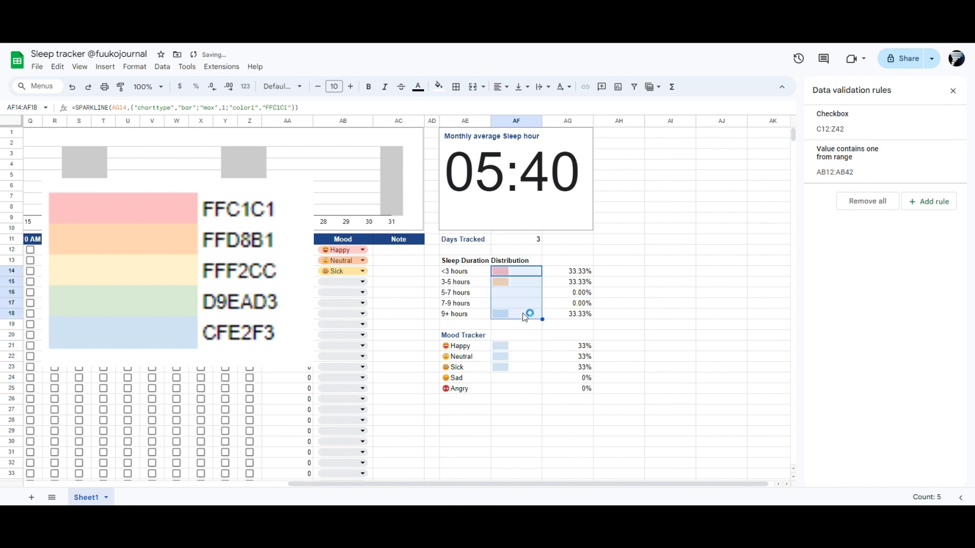
key("ctrl+c")
left_click_drag(516, 346, 516, 388)
key("ctrl+v")
left_click(517, 409)
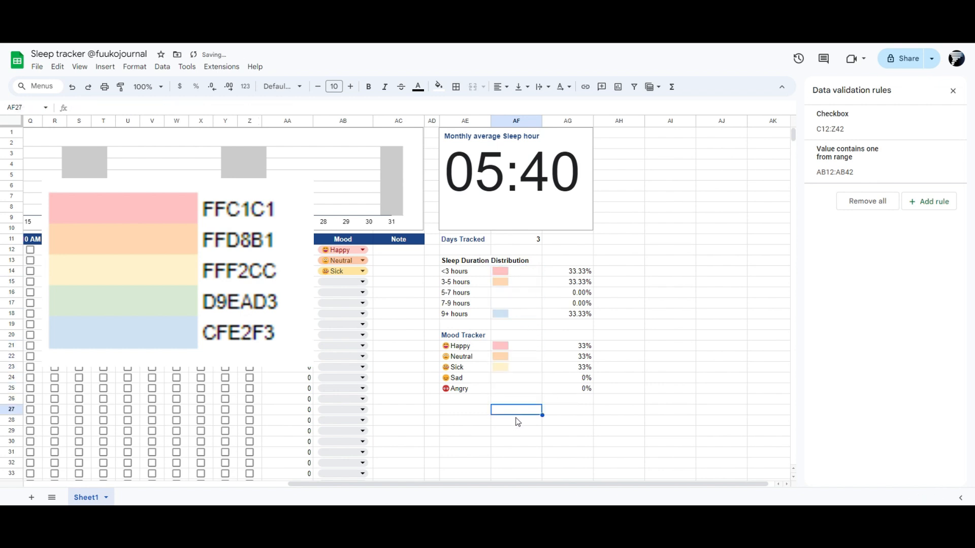
- Move the colour code image back over the middle of the checkbox table, around columns M to X
left_click(184, 264)
left_click_drag(184, 263, 521, 293)
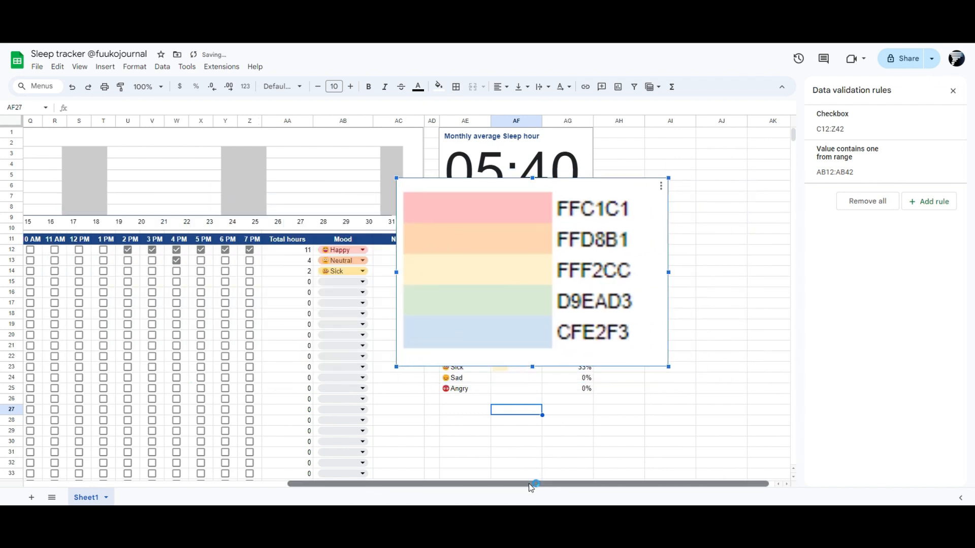
scroll(530, 474, "left", 10)
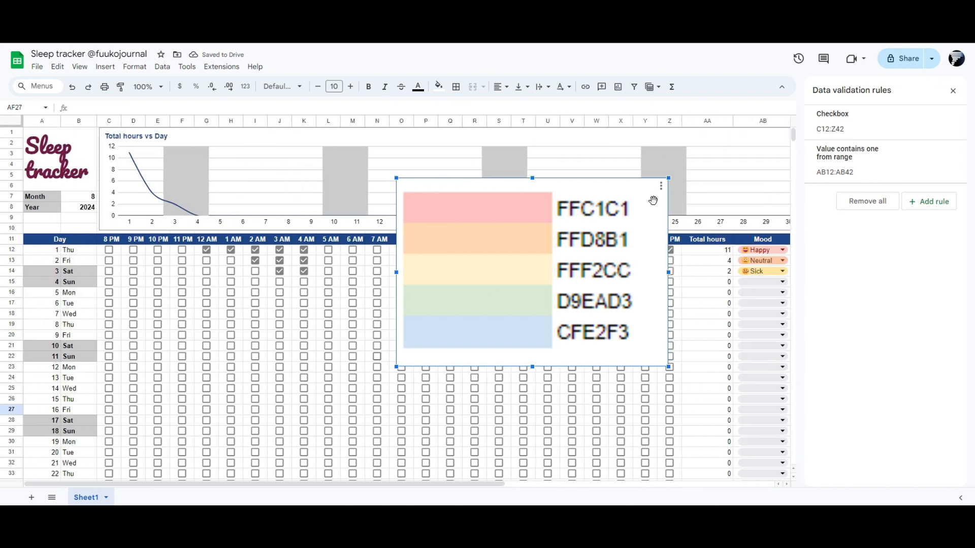
left_click_drag(641, 237, 600, 197)
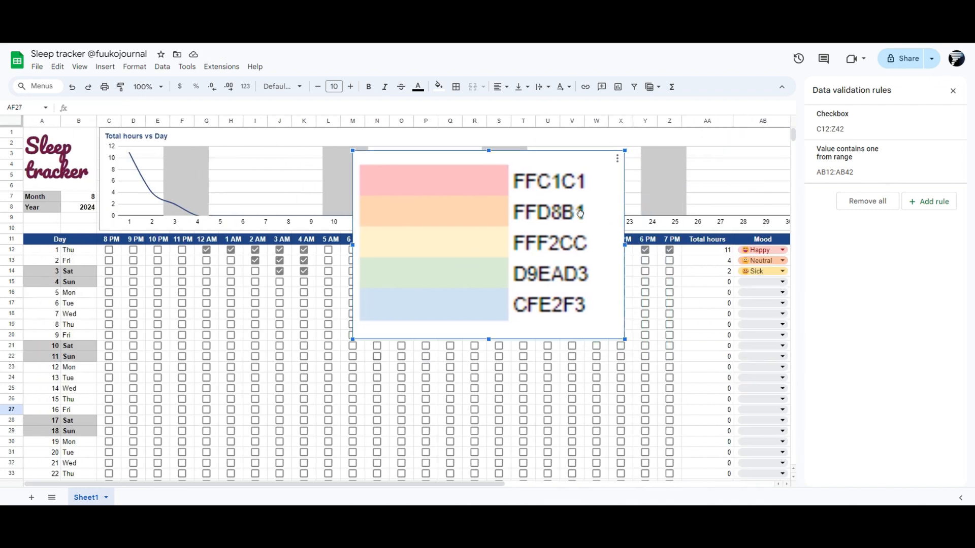
- Start a new conditional formatting rule for the checkbox and Total hours range C12:AA42
left_click(80, 225)
key("Down")
key("Right")
key("Down")
key("shift+Right")
key("shift+Right")
key("shift+Right")
key("shift+Right")
key("shift+Right")
key("shift+Right")
key("shift+Right")
key("shift+Right")
key("shift+Right")
key("shift+Right")
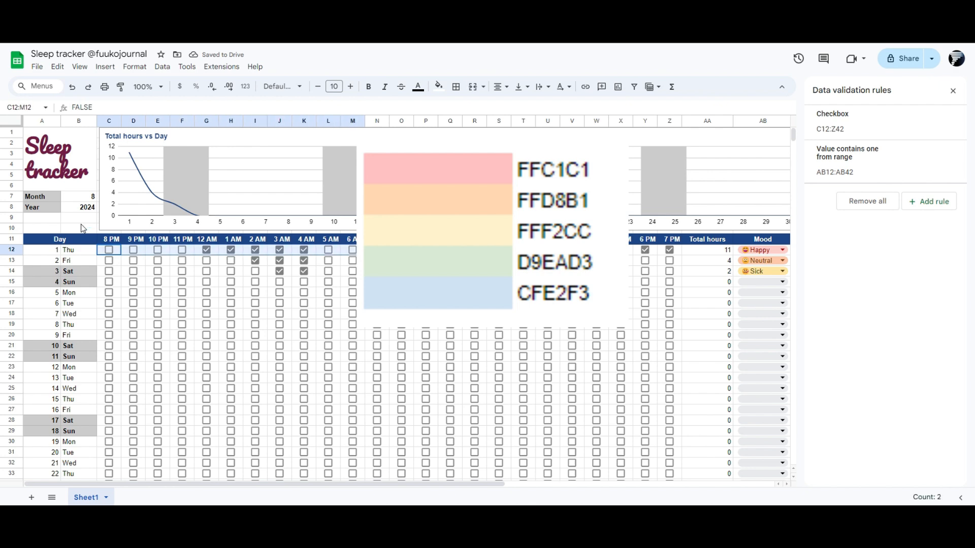
key("shift+Right")
key("shift+Right")
key("shift+Right")
key("shift+Right")
key("shift+Right")
key("shift+Right")
key("shift+Right")
key("shift+Right")
key("shift+Right")
key("shift+Right")
key("shift+Right")
key("shift+Right")
key("shift+Right")
key("shift+Right")
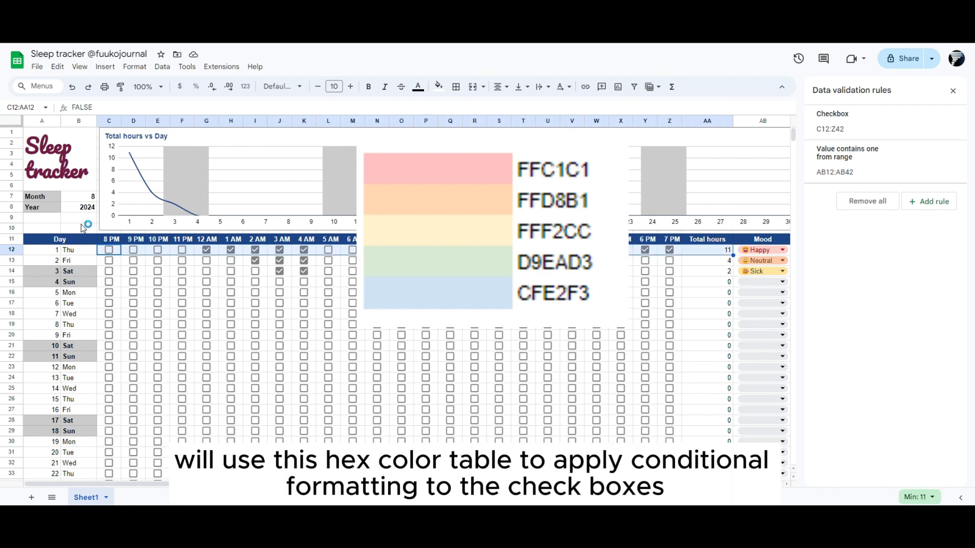
key("ctrl+shift+Down")
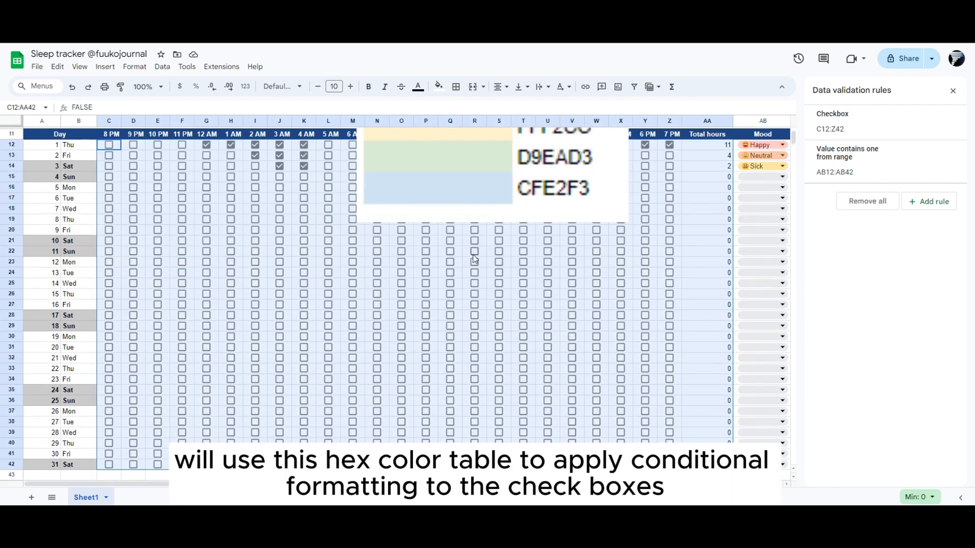
scroll(373, 148, "up", 5)
left_click(105, 67)
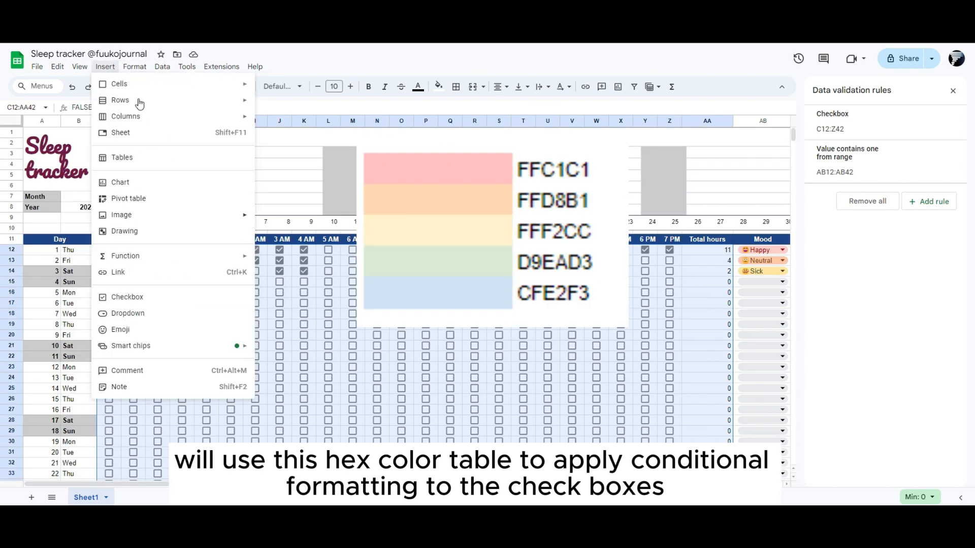
mouse_move(135, 67)
left_click(167, 256)
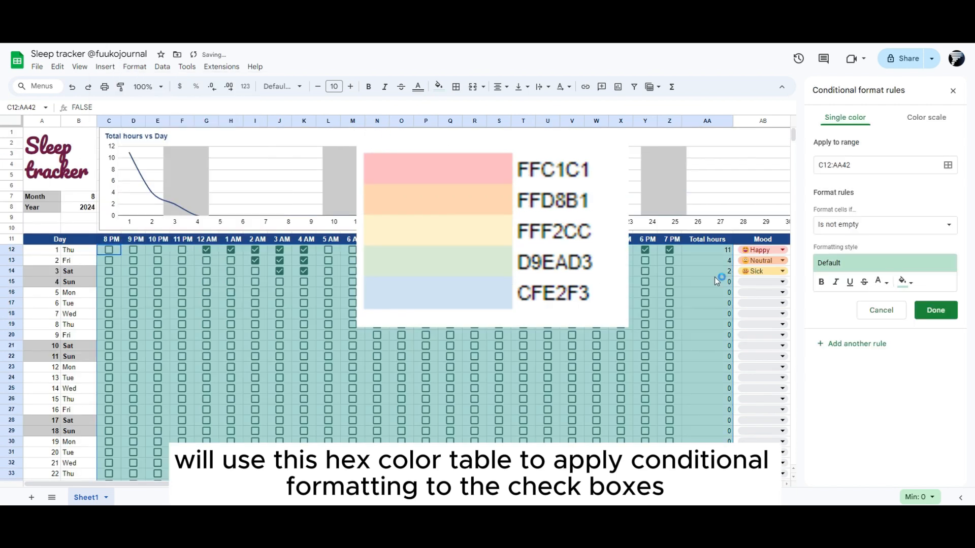
- Set the rule's condition to the custom formula =$AA12>=9
left_click(869, 228)
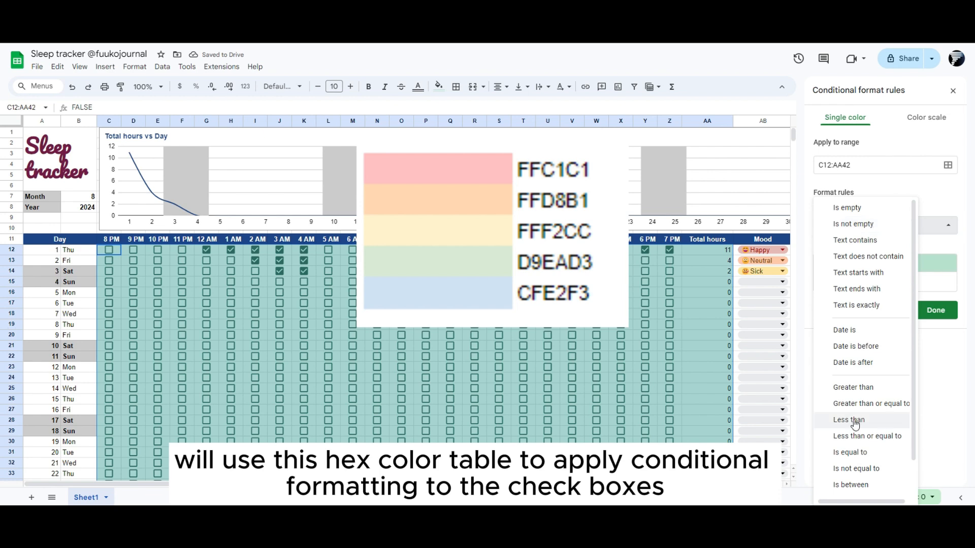
scroll(860, 458, "down", 2)
left_click(869, 486)
left_click(844, 247)
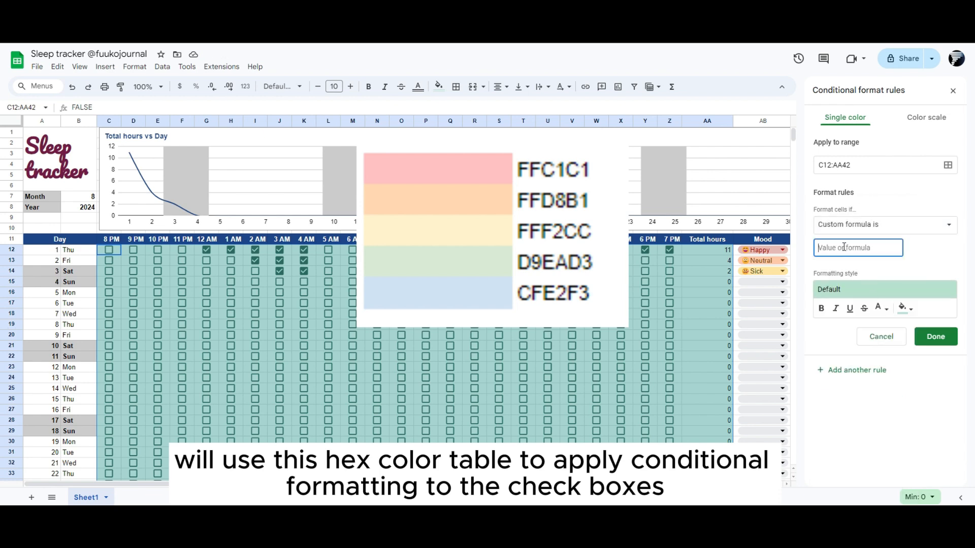
type("=")
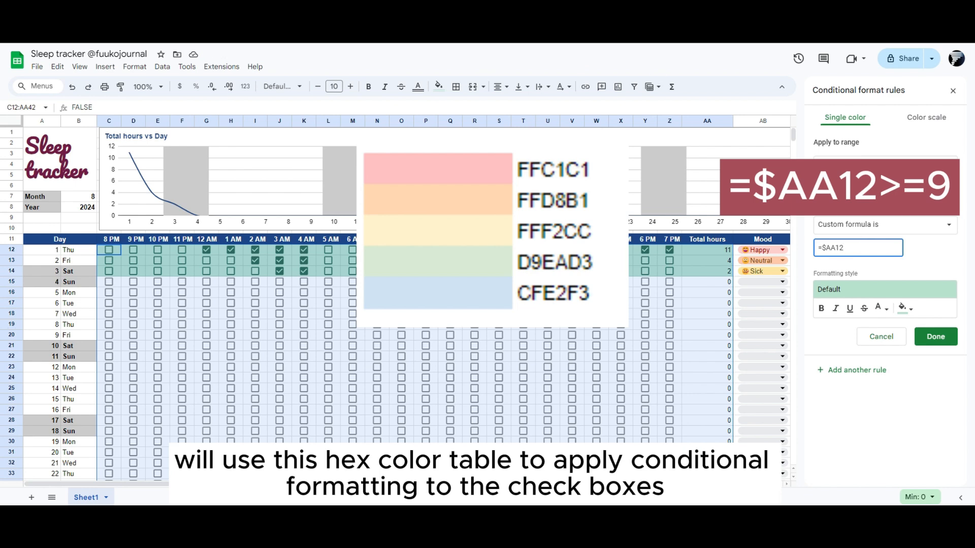
left_click(513, 78)
left_click(840, 252)
type(">")
type("=9")
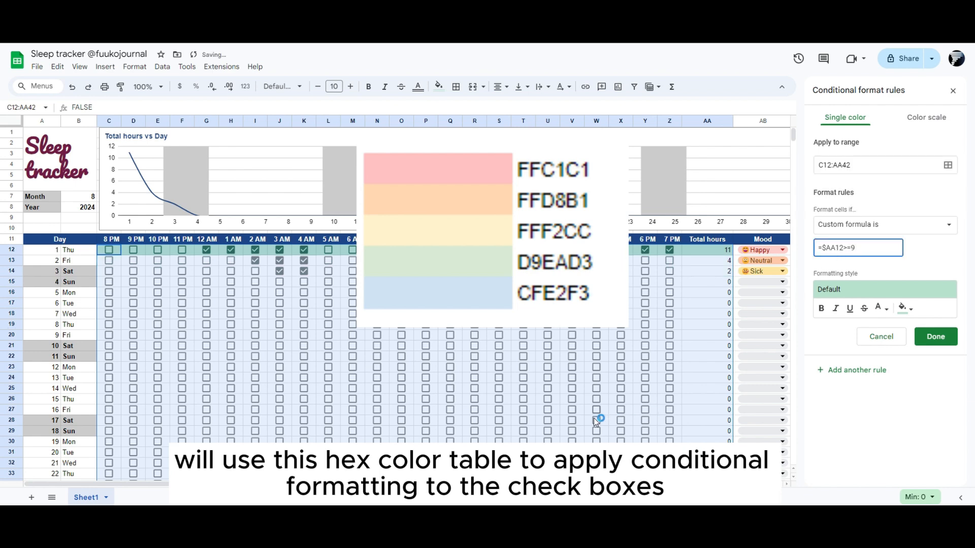
- Give the rule the custom fill colour CFE2F3, matching the 9+ hours bar
left_click_drag(480, 485, 633, 488)
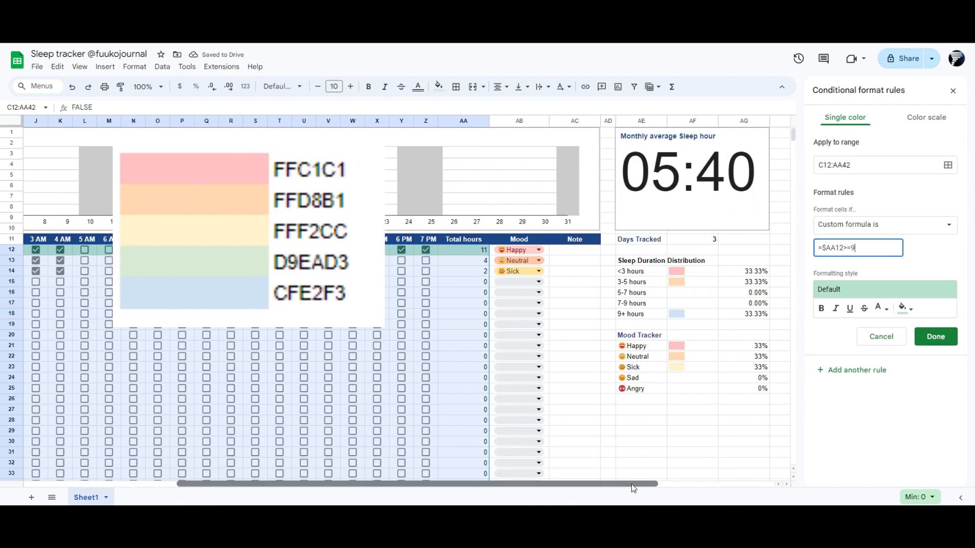
left_click(903, 309)
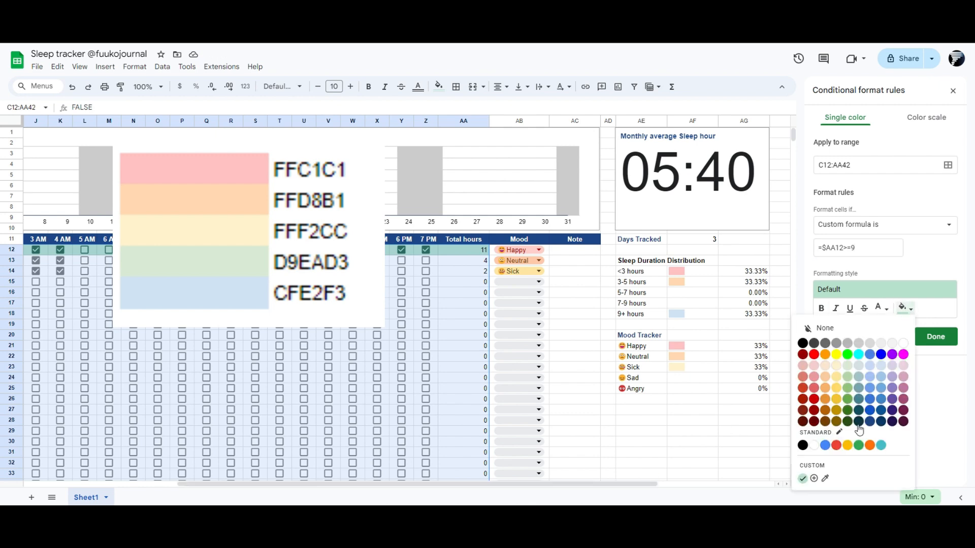
left_click(814, 478)
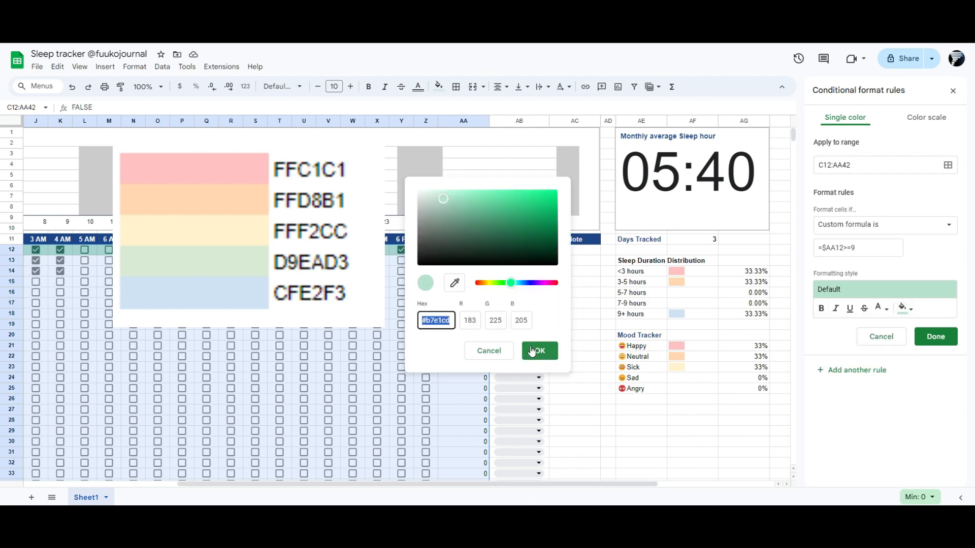
type("CFE")
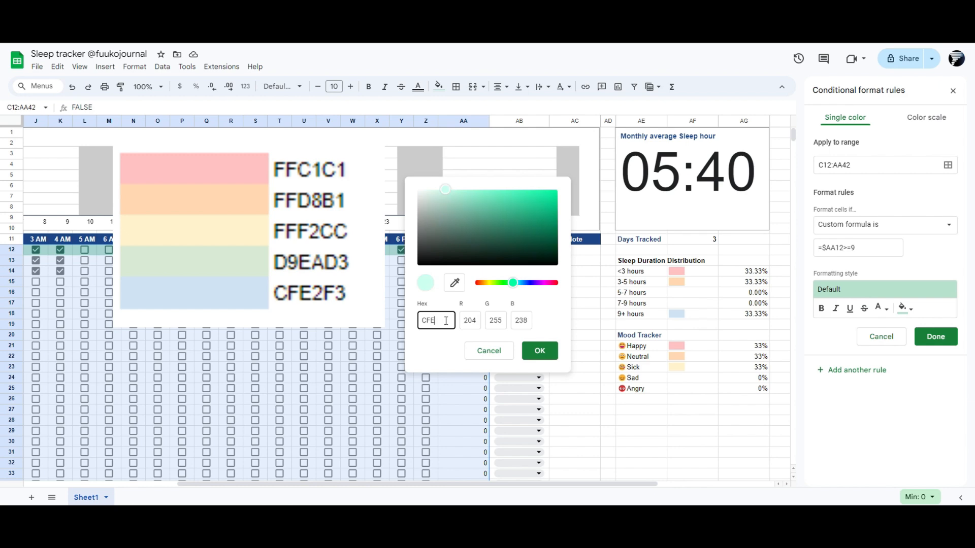
type("2F3")
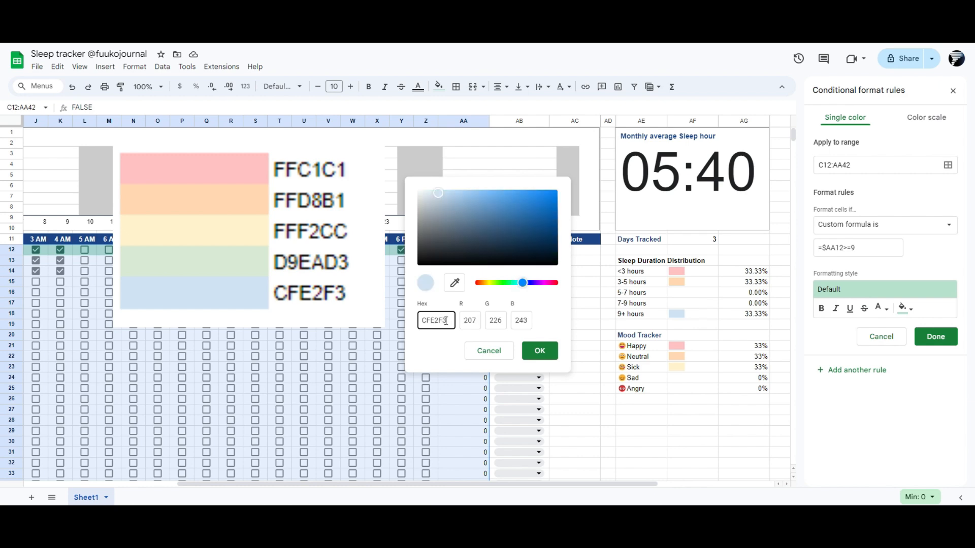
left_click(540, 350)
- Review the COUNTIFS percentage formulas of the five sleep duration ranges in AG14:AG18
left_click(738, 317)
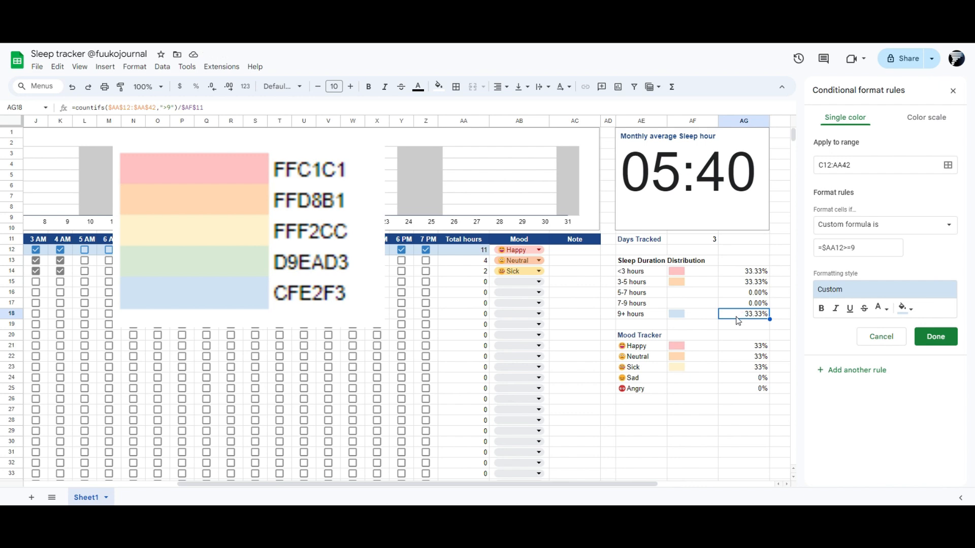
left_click(743, 306)
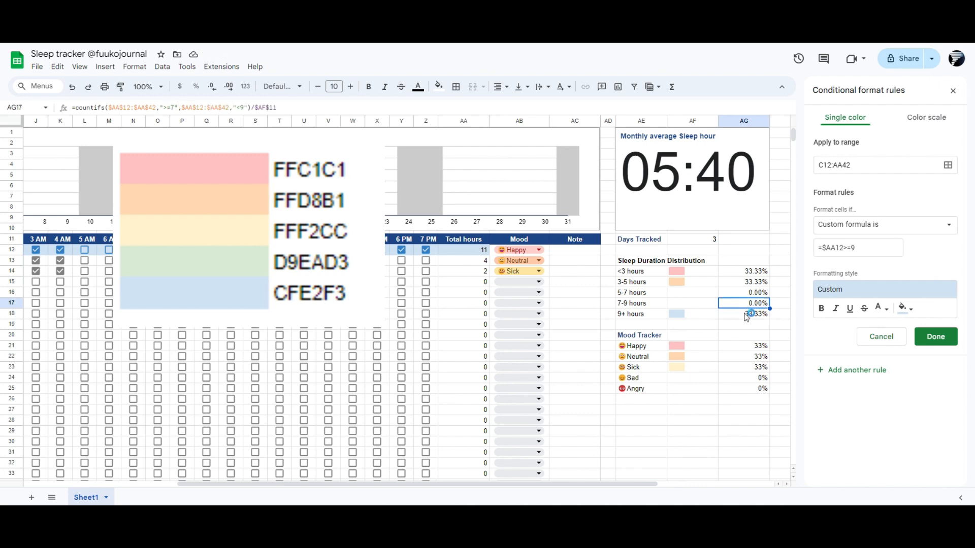
left_click(747, 314)
left_click(171, 108)
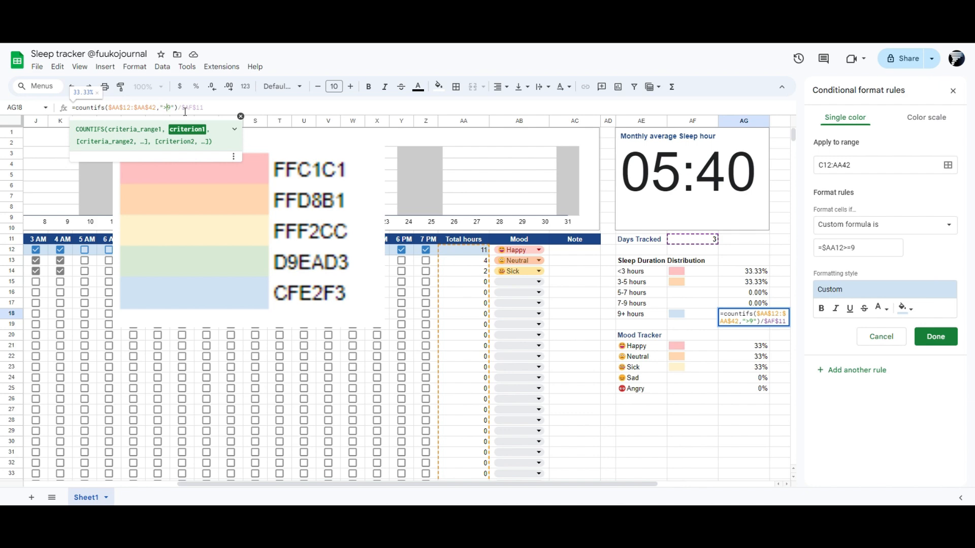
key("Return")
left_click(752, 306)
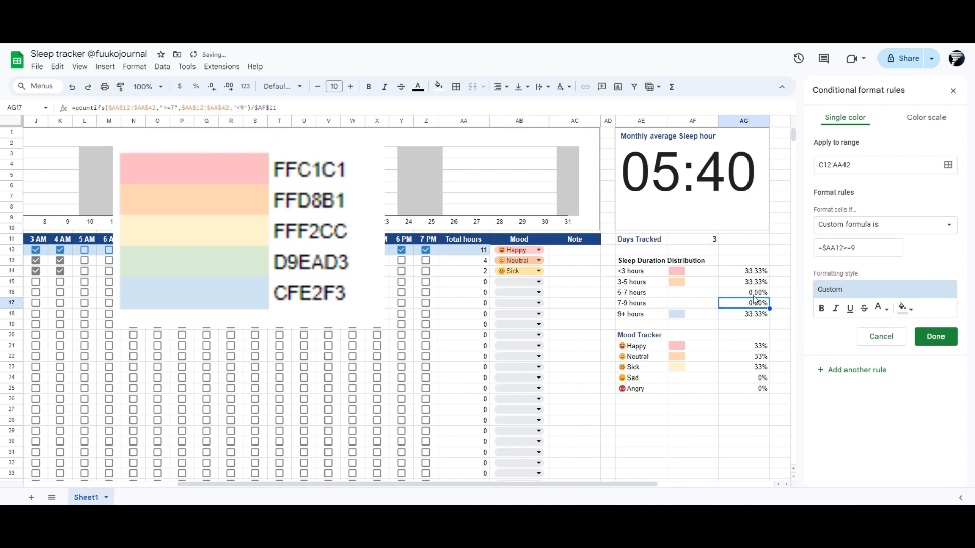
left_click(754, 293)
left_click(754, 282)
left_click(757, 271)
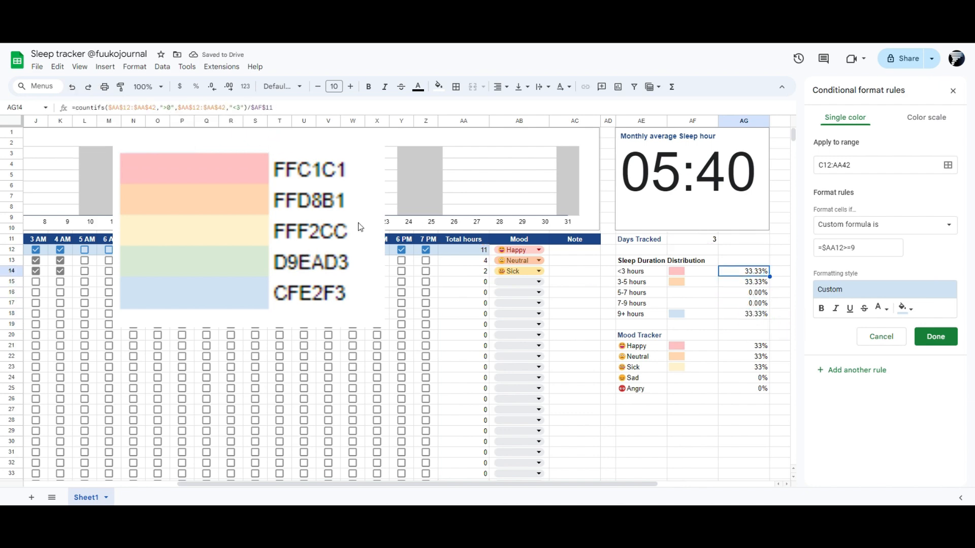
- Move the colour code image down to about row 23 and tick the 7 AM and 8 AM checkboxes for day 1
left_click(348, 240)
left_click_drag(349, 208, 458, 437)
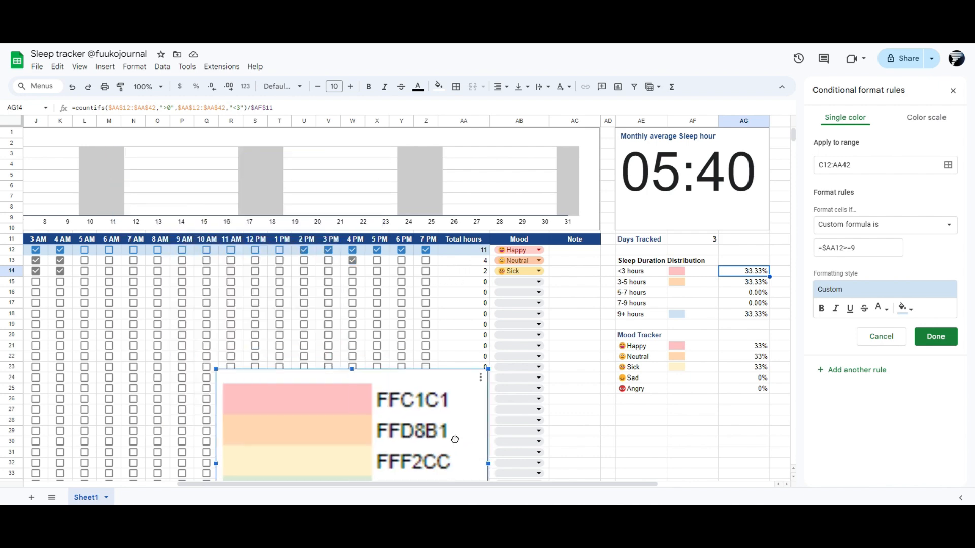
left_click_drag(536, 484, 389, 484)
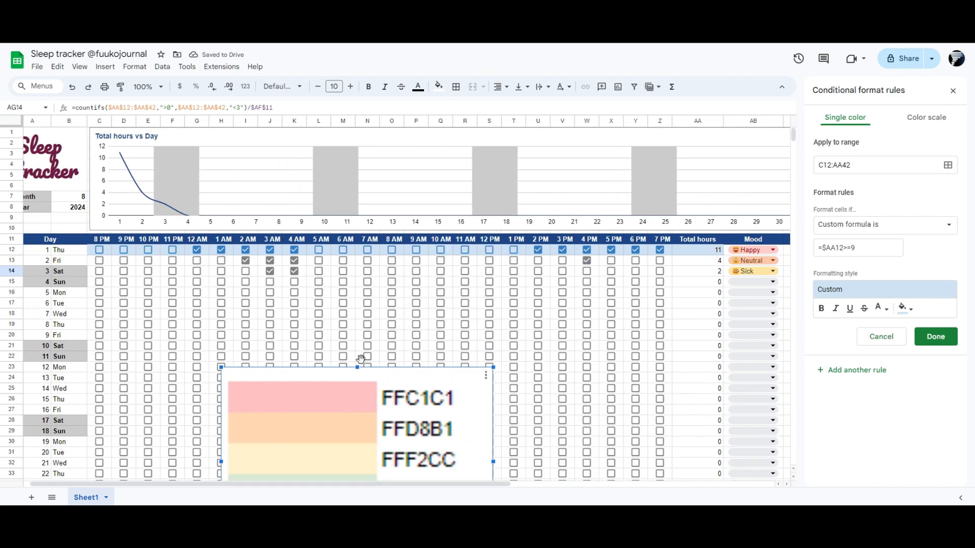
left_click(368, 250)
left_click(392, 249)
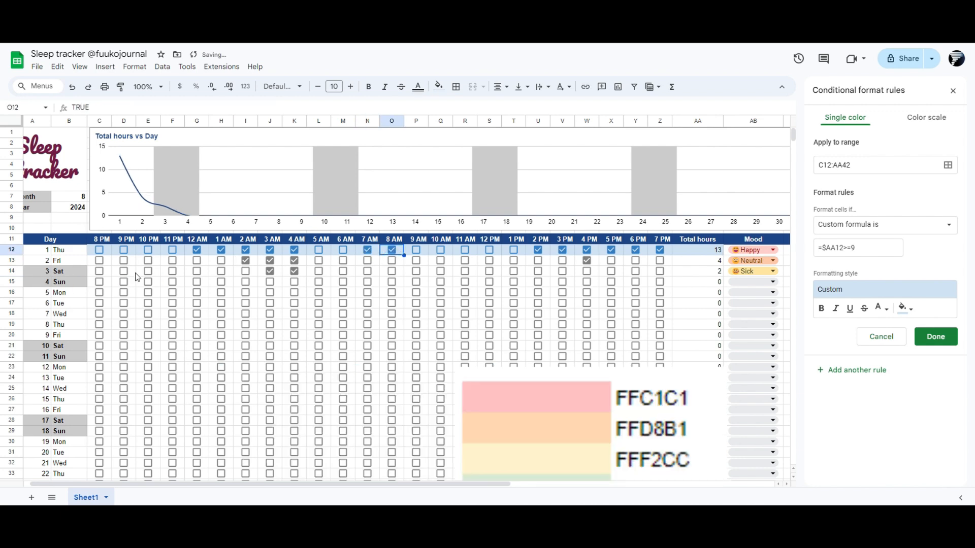
- Add three more copies of the =$AA12>=9 rule on C12:AA42 and close the rule editor
left_click(855, 370)
left_click(860, 374)
left_click(882, 165)
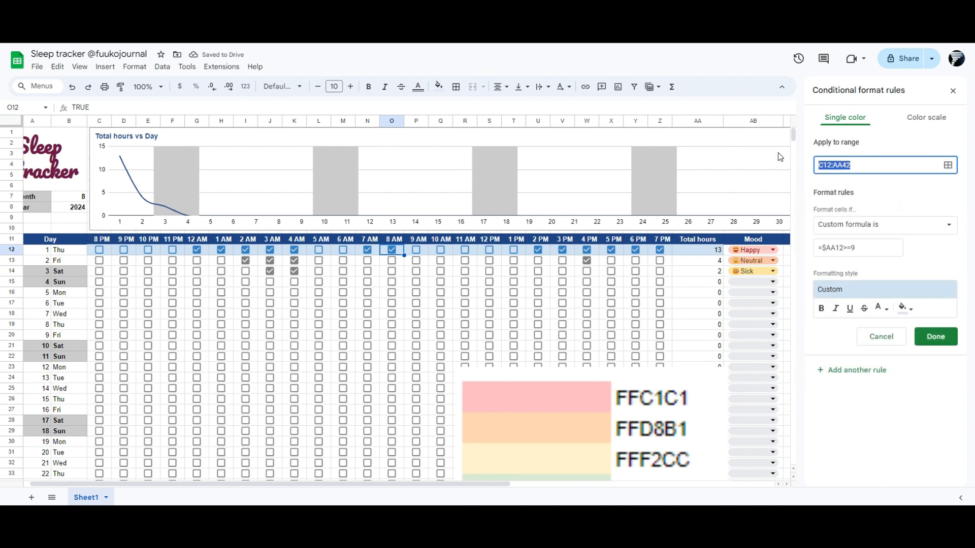
left_click(834, 370)
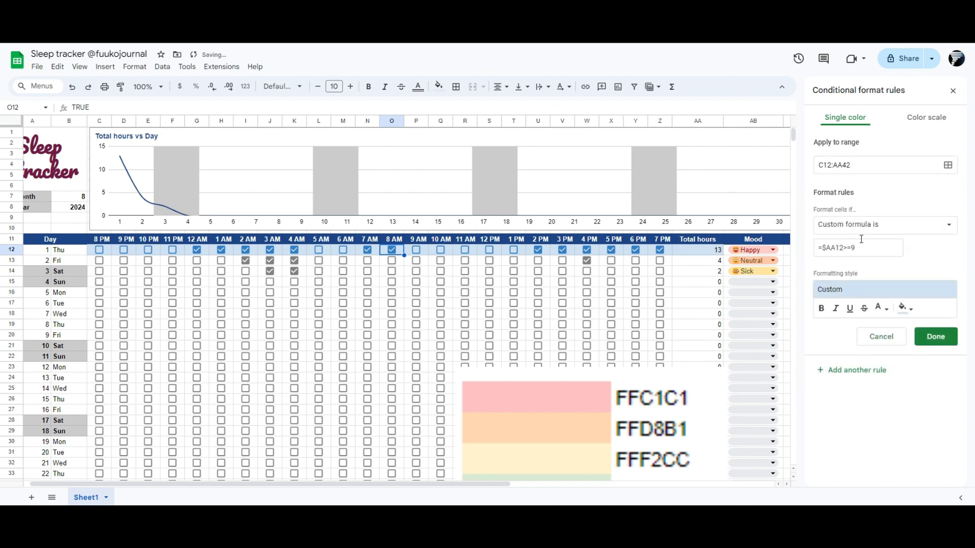
left_click(953, 91)
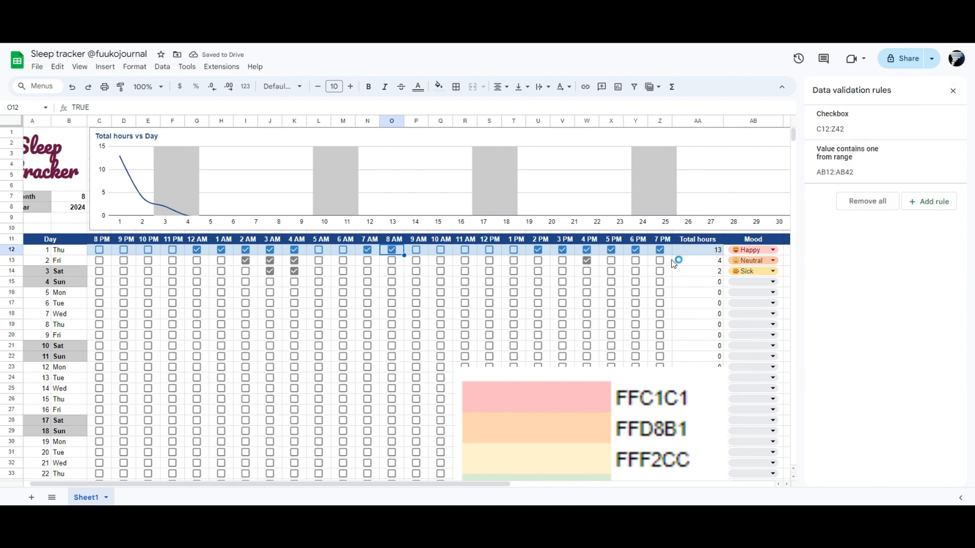
left_click(954, 92)
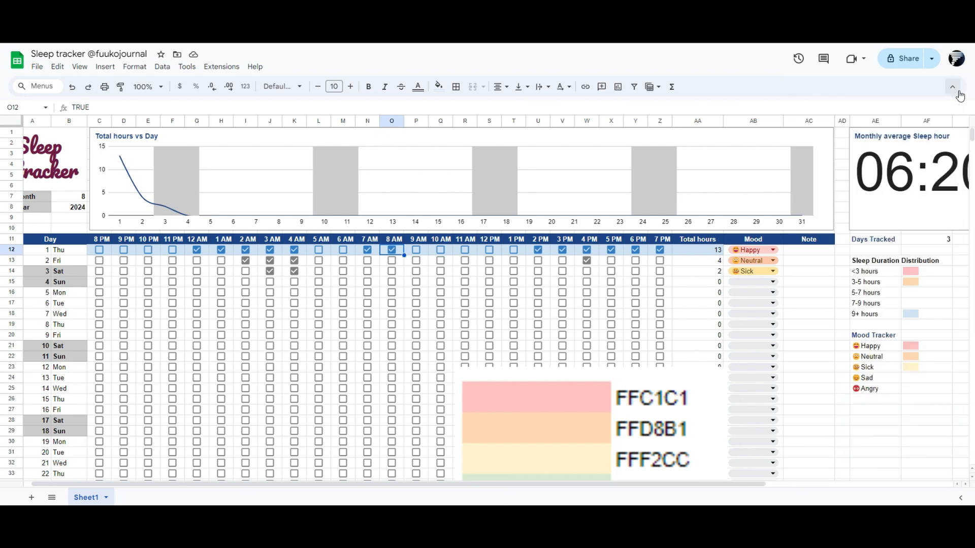
- Select the checkbox and Total hours range C12:AA42 and open its conditional formatting rules
left_click(69, 227)
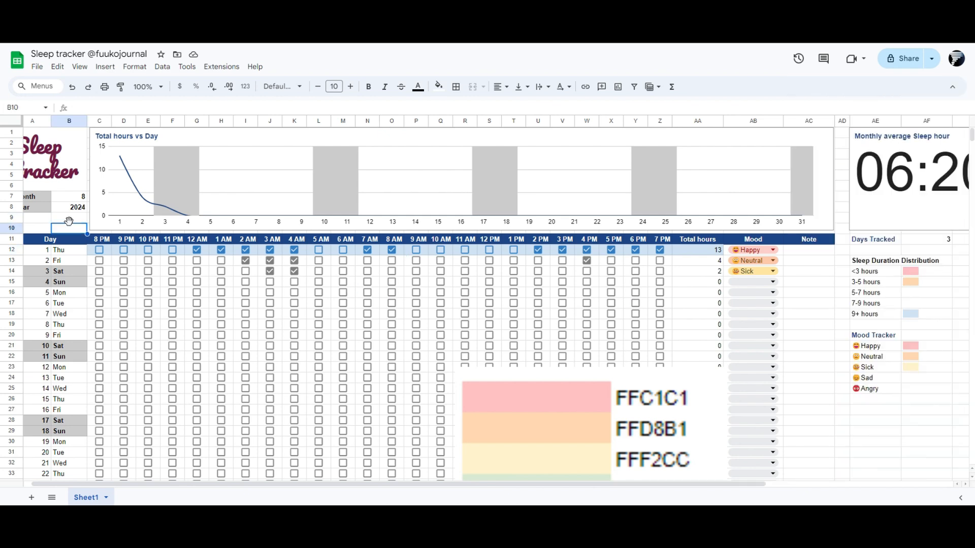
key("Down")
key("Down")
key("Right")
key("shift+Right")
key("shift+Right")
key("shift+Right")
key("shift+Right")
key("shift+Right")
key("shift+Right")
key("shift+Right")
key("shift+Right")
key("shift+Right")
key("shift+Right")
key("shift+Right")
key("shift+Right")
key("shift+Right")
key("shift+Right")
key("shift+Right")
key("shift+Right")
key("shift+Right")
key("shift+Right")
key("shift+Right")
key("shift+Right")
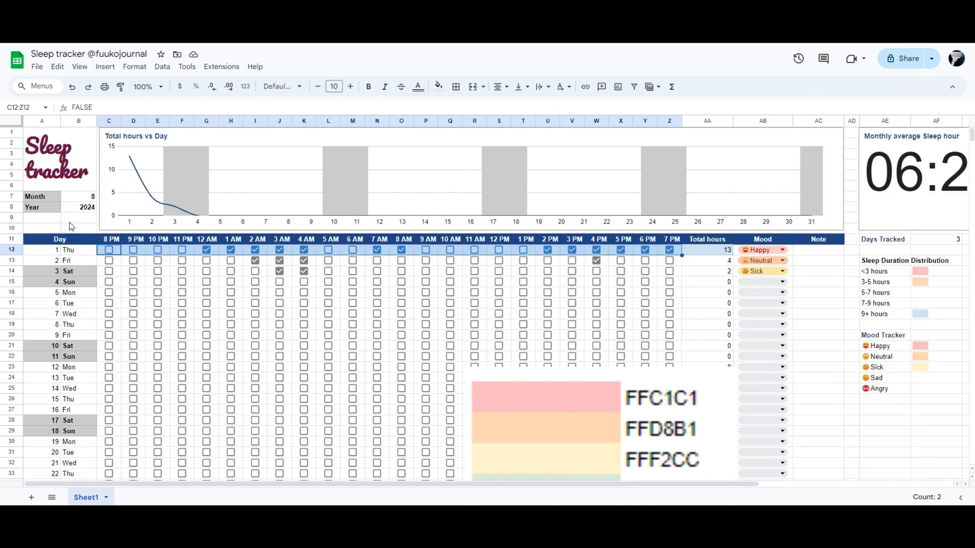
key("shift+Right")
key("shift+Down")
key("shift+Down")
key("shift+Down")
key("shift+Down")
key("shift+Down")
key("shift+Down")
key("shift+Down")
key("shift+Down")
key("shift+Down")
key("shift+Down")
key("shift+Down")
key("shift+Down")
key("shift+Down")
key("shift+Down")
key("shift+Down")
key("shift+Down")
key("shift+Down")
key("shift+Down")
key("shift+Down")
key("shift+Down")
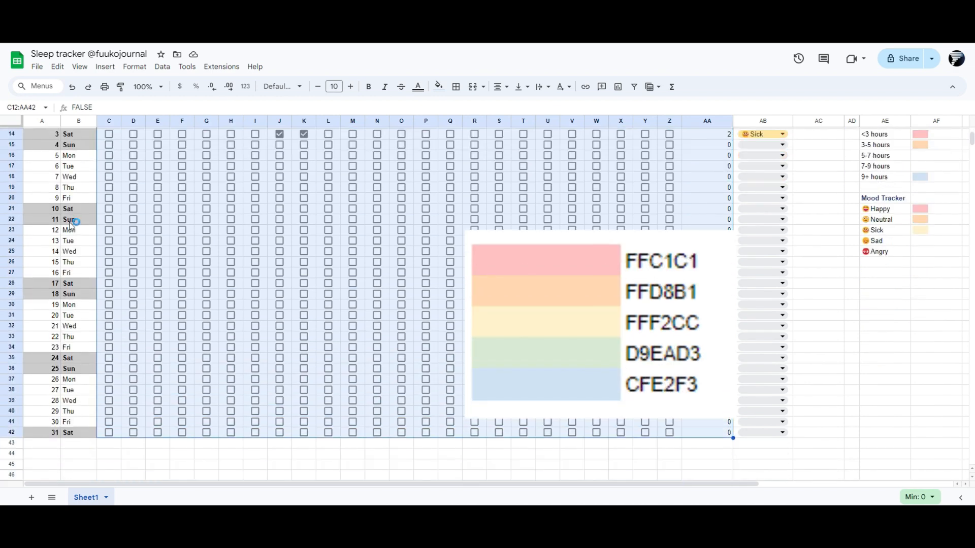
scroll(258, 215, "up", 5)
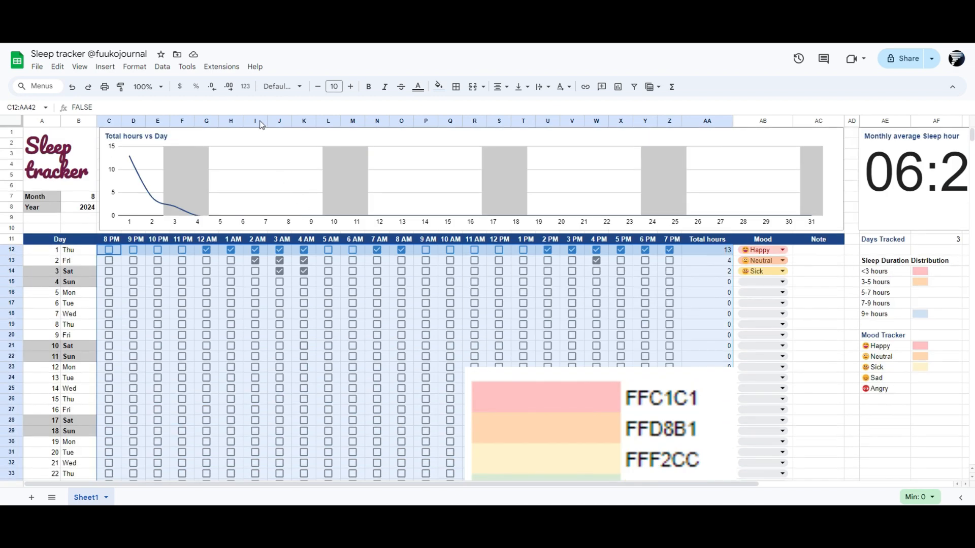
left_click(135, 66)
left_click(185, 260)
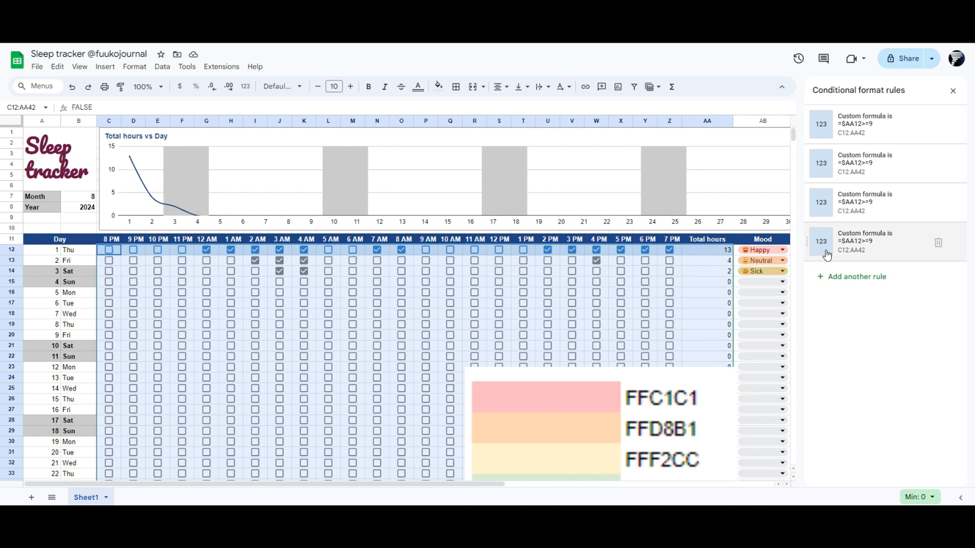
left_click(854, 166)
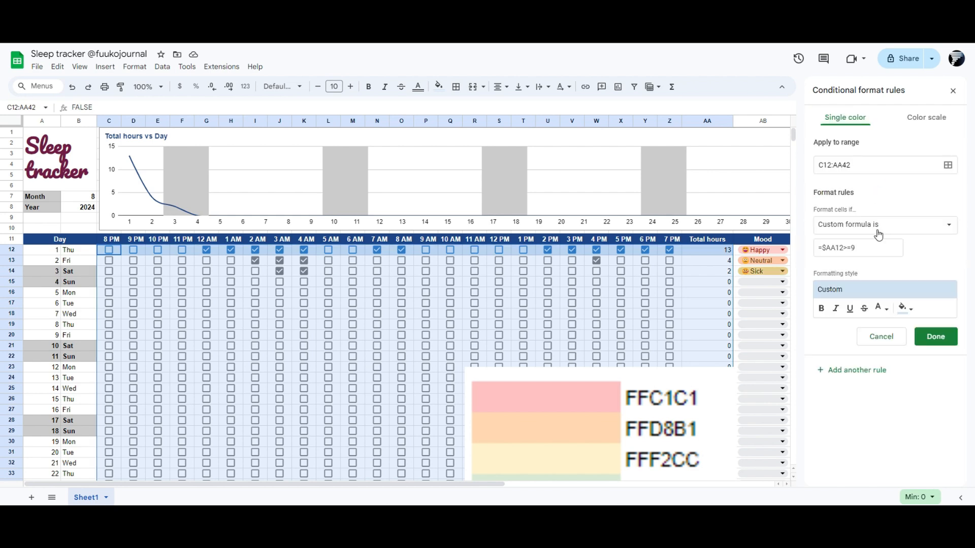
left_click(858, 248)
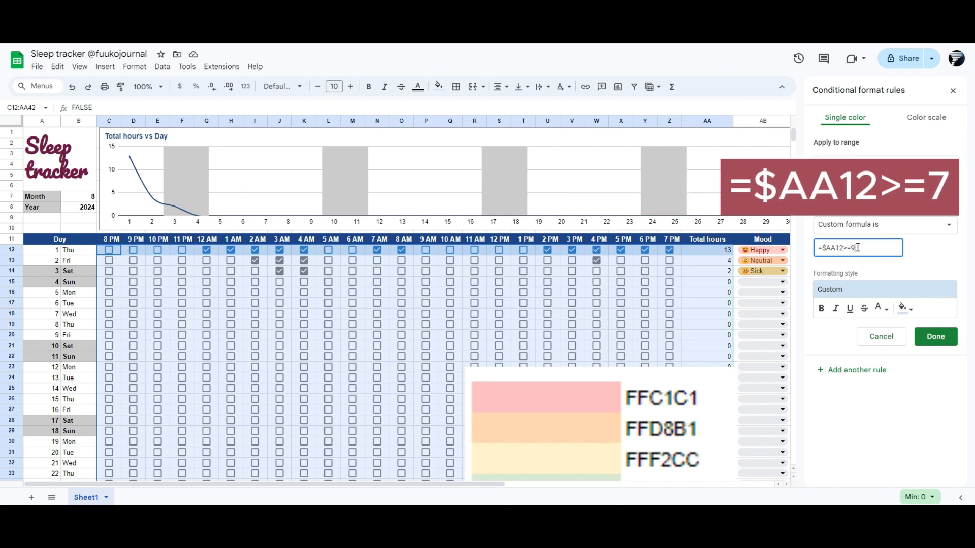
key("BackSpace")
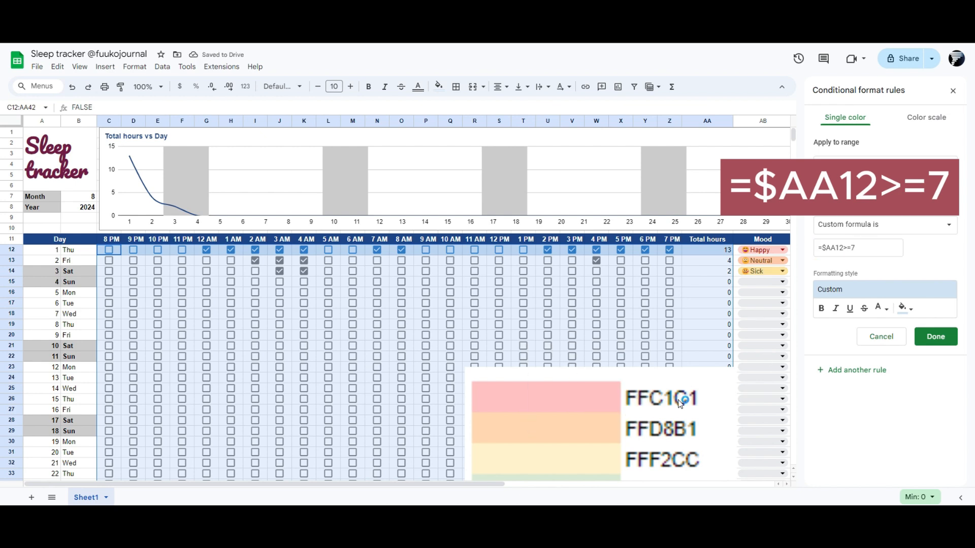
left_click(874, 339)
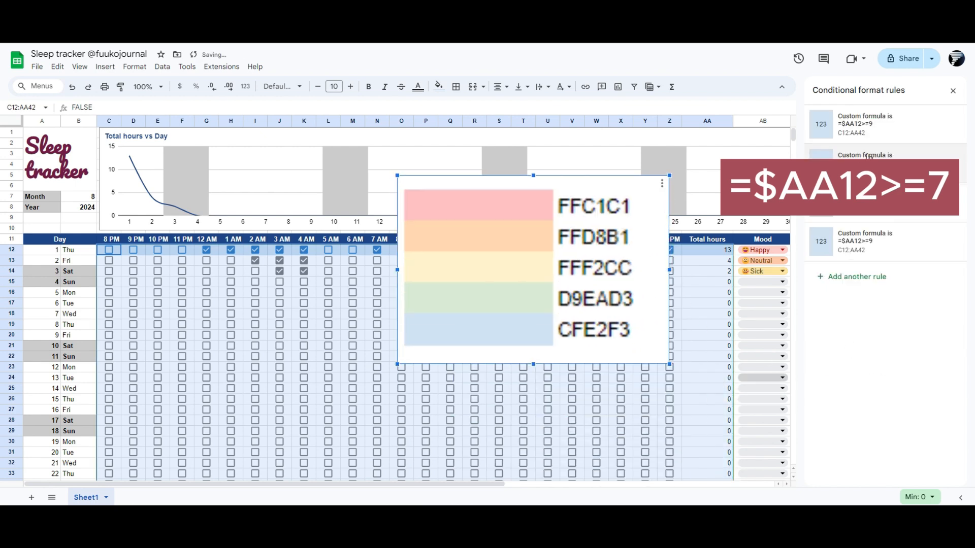
- Change the second rule's formula to =$AA12>=7 and sample its fill from the image's green D9EAD3 swatch
left_click(869, 157)
left_click(875, 248)
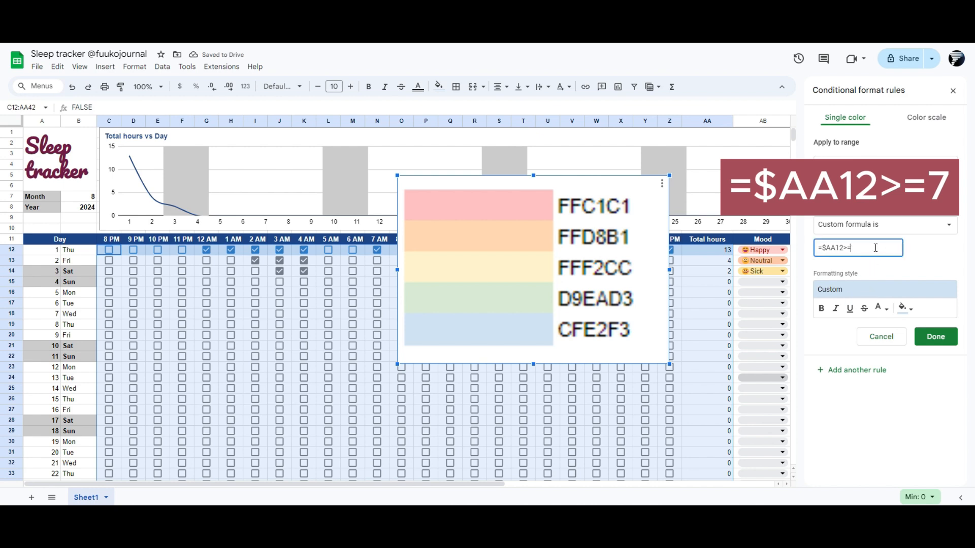
type("7")
left_click(905, 311)
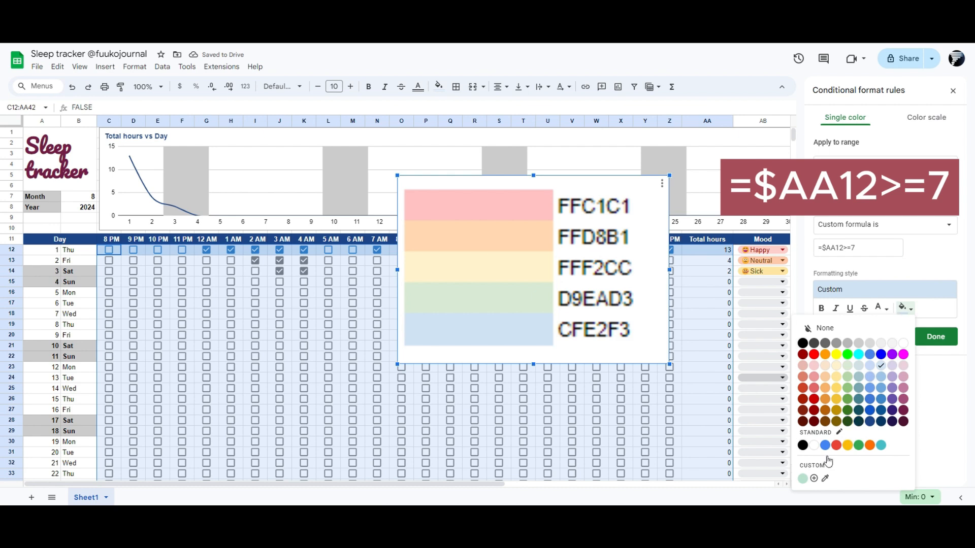
left_click(827, 482)
left_click(526, 292)
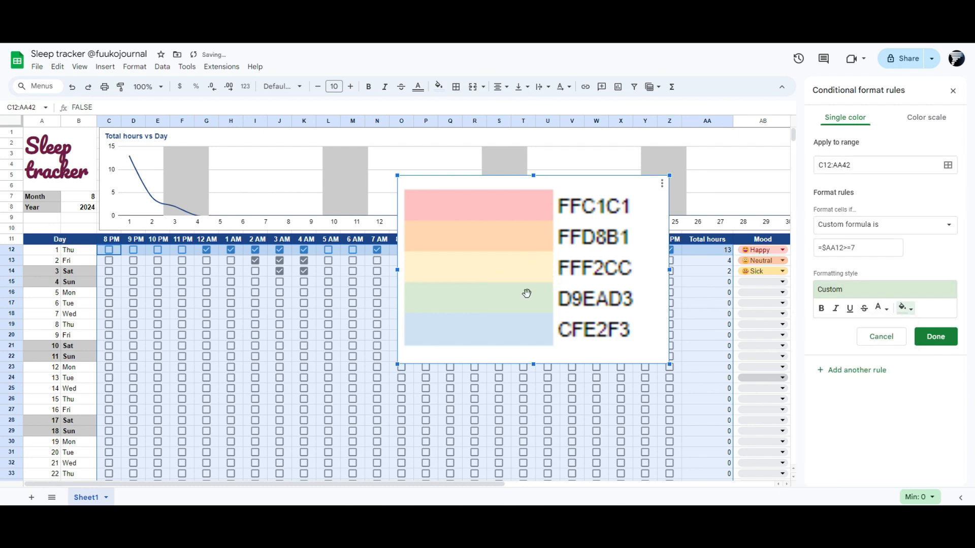
left_click(934, 343)
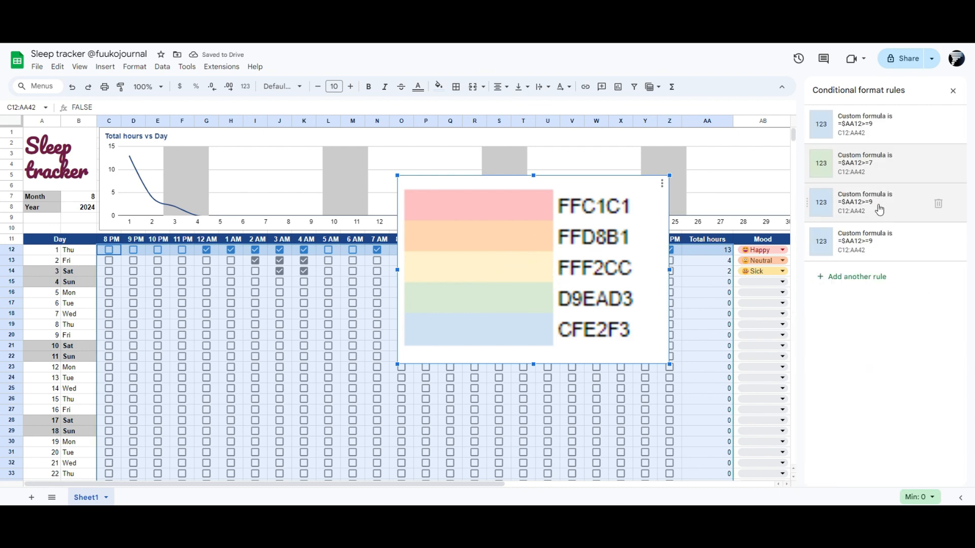
- Change the third rule's formula to =$AA12>=5 and sample its fill from the image's yellow FFF2CC swatch
left_click(882, 218)
left_click(852, 250)
key("BackSpace")
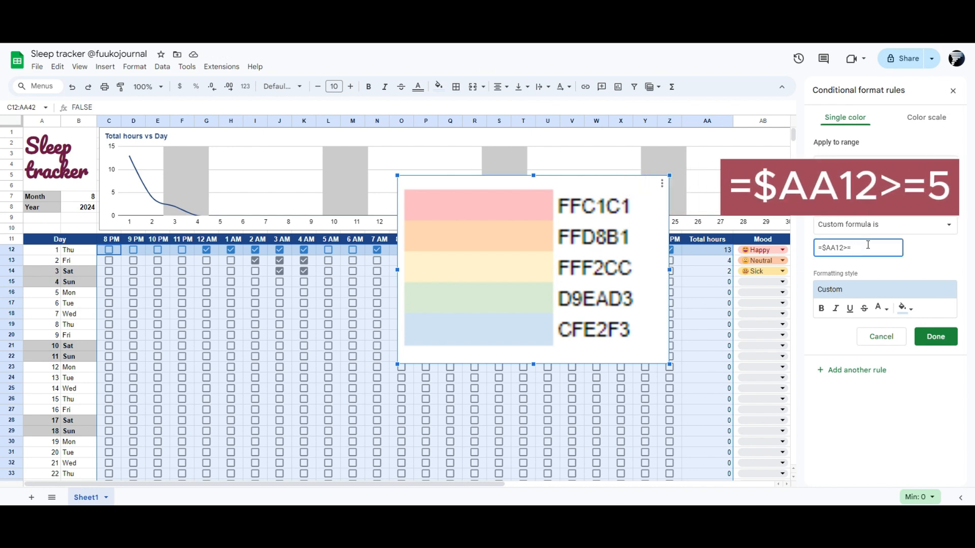
type("5")
left_click(911, 309)
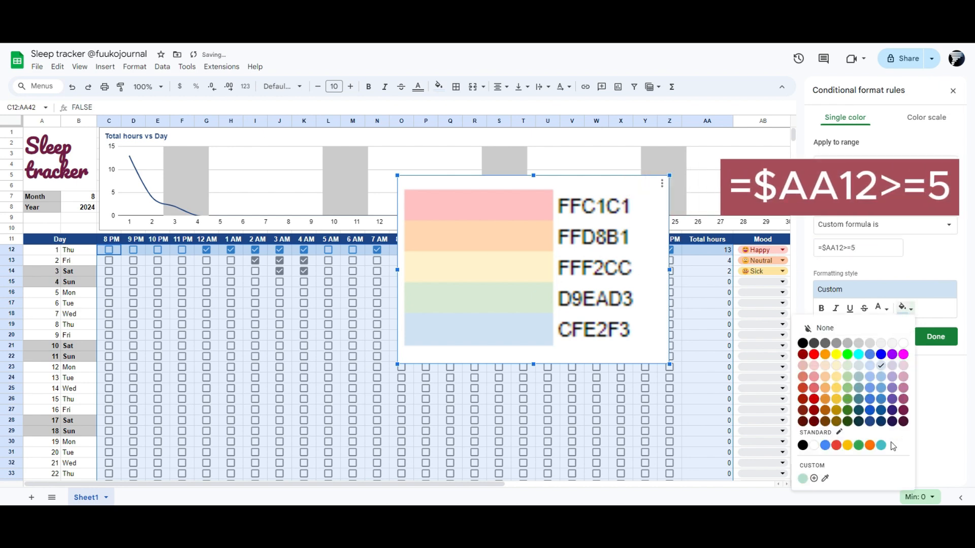
left_click(827, 482)
left_click(534, 268)
left_click(936, 337)
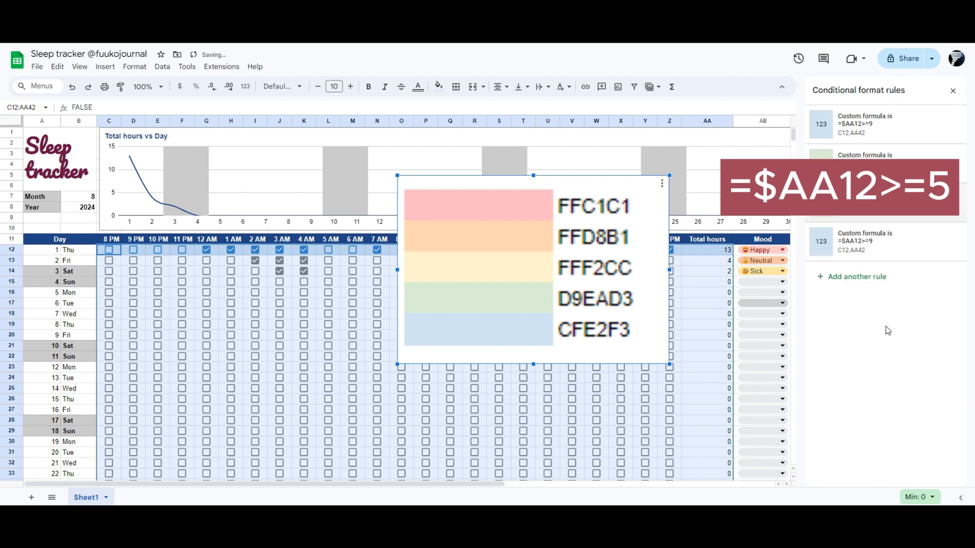
- Change the fourth rule's formula to =$AA12>=3 and sample its fill from the image's orange FFD8B1 swatch
left_click(856, 243)
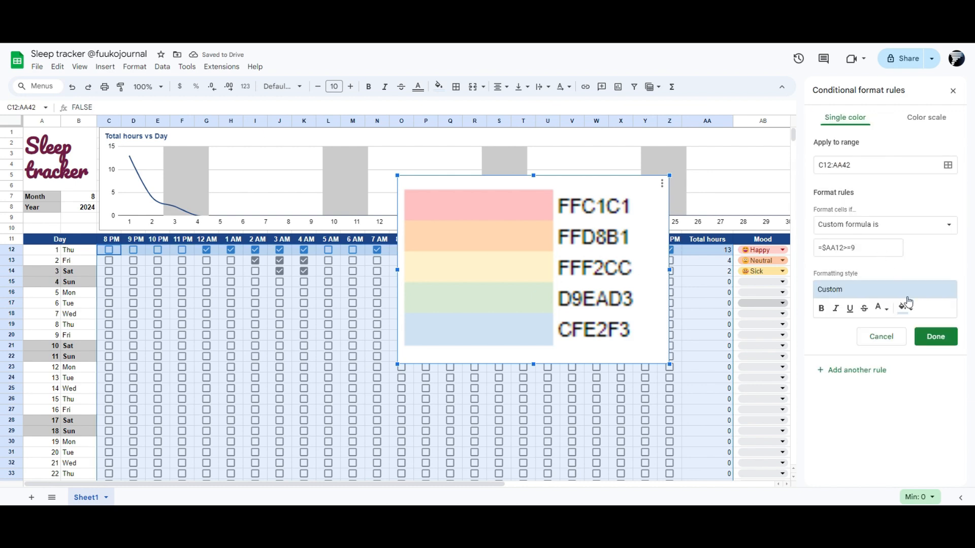
left_click(865, 247)
key("BackSpace")
type("3")
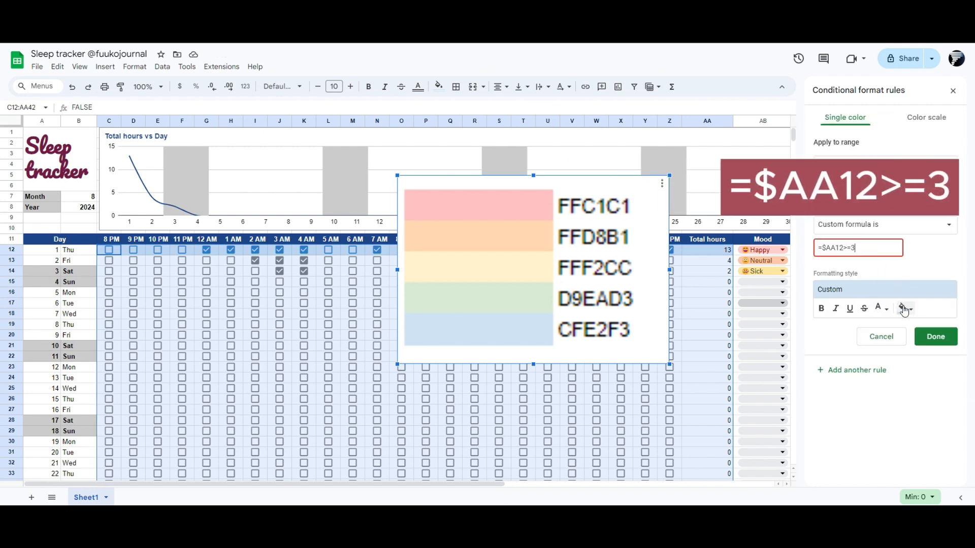
left_click(905, 308)
left_click(825, 478)
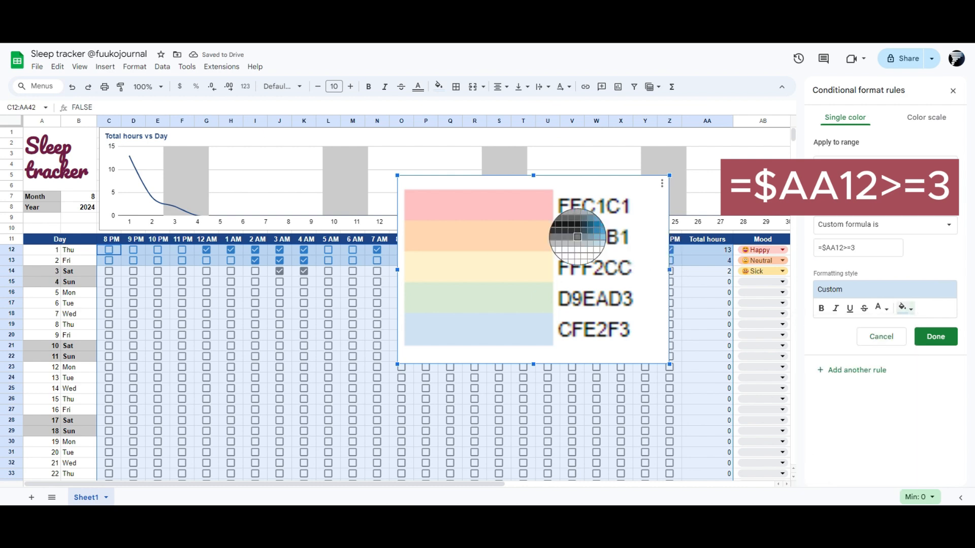
left_click(528, 232)
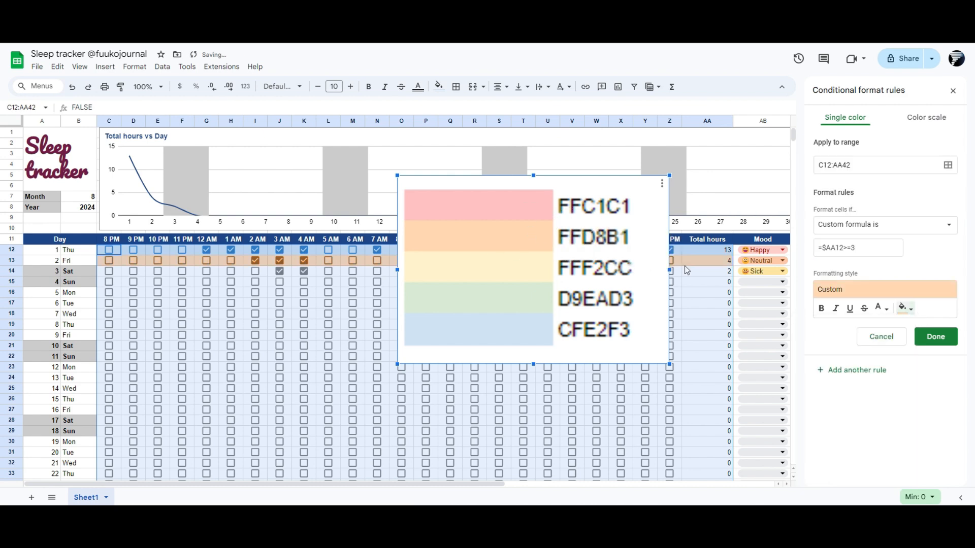
left_click(933, 339)
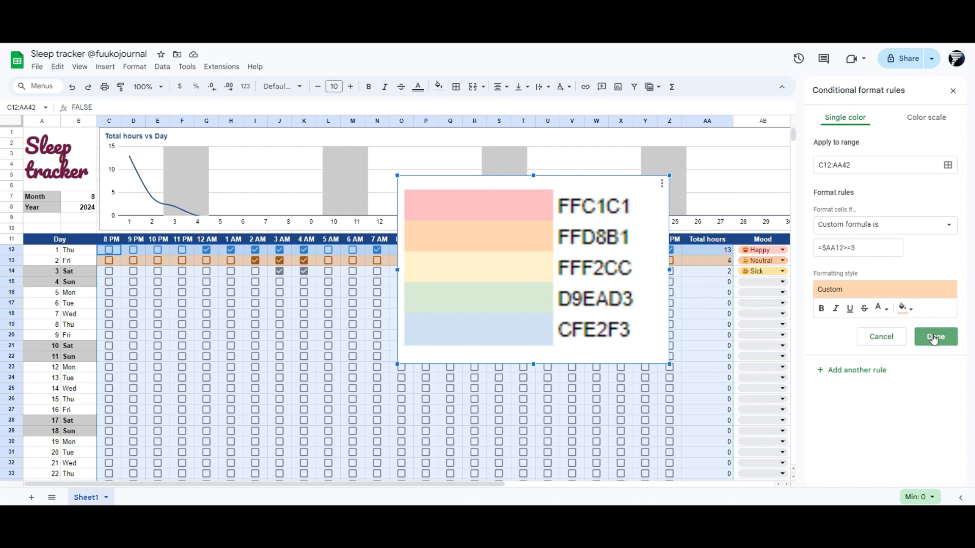
- Add a fifth conditional formatting rule on C12:AA42 with the custom formula =and($A12>0,$A12<3)
left_click(869, 280)
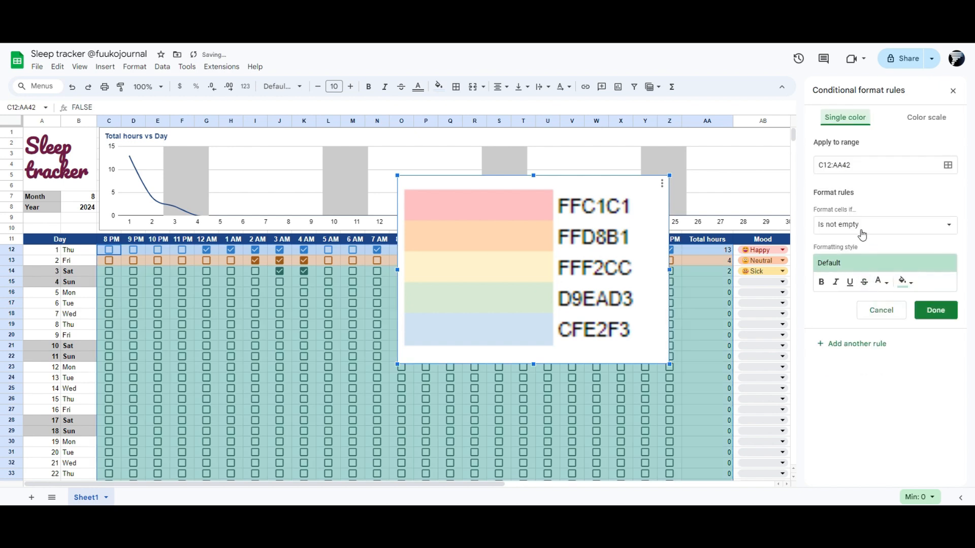
left_click(881, 166)
left_click(878, 231)
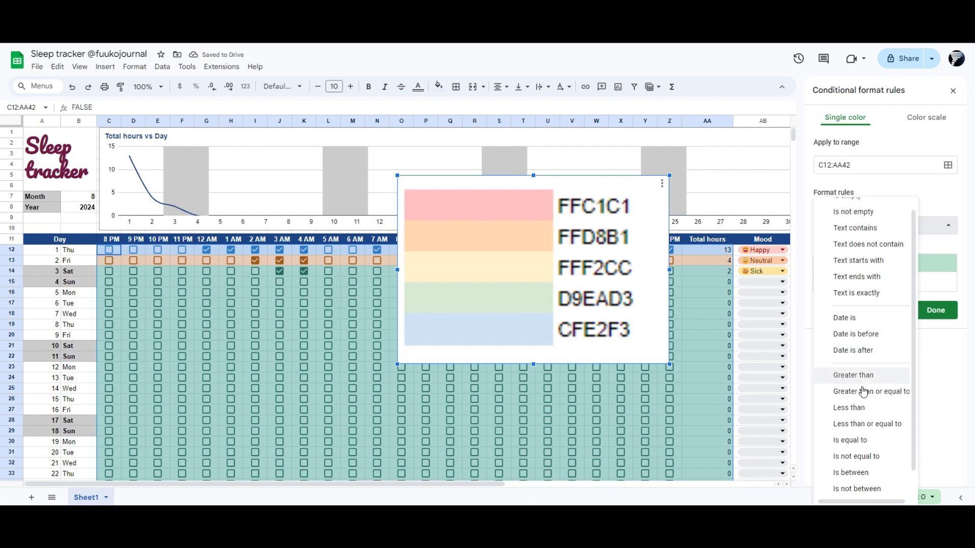
scroll(866, 374, "down", 1)
left_click(863, 486)
left_click(853, 249)
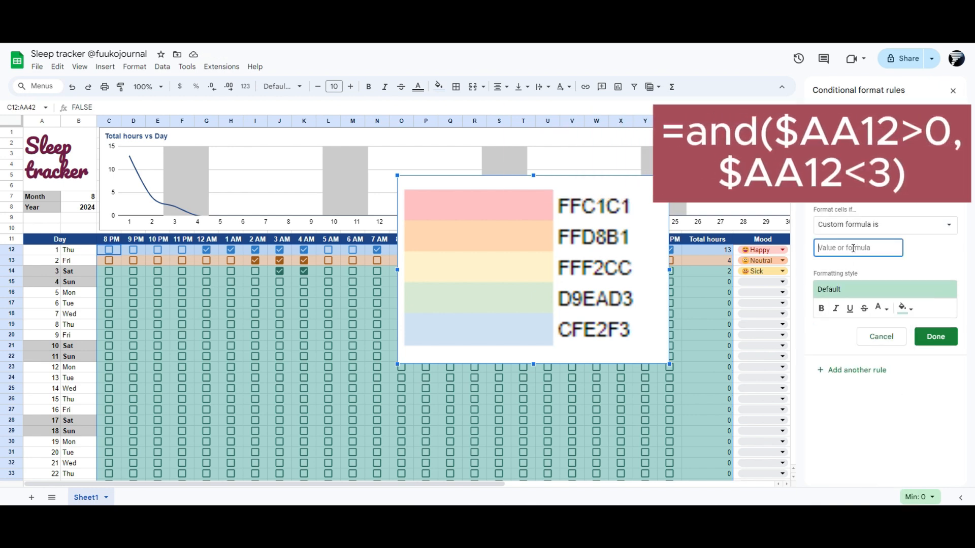
type("=and(A")
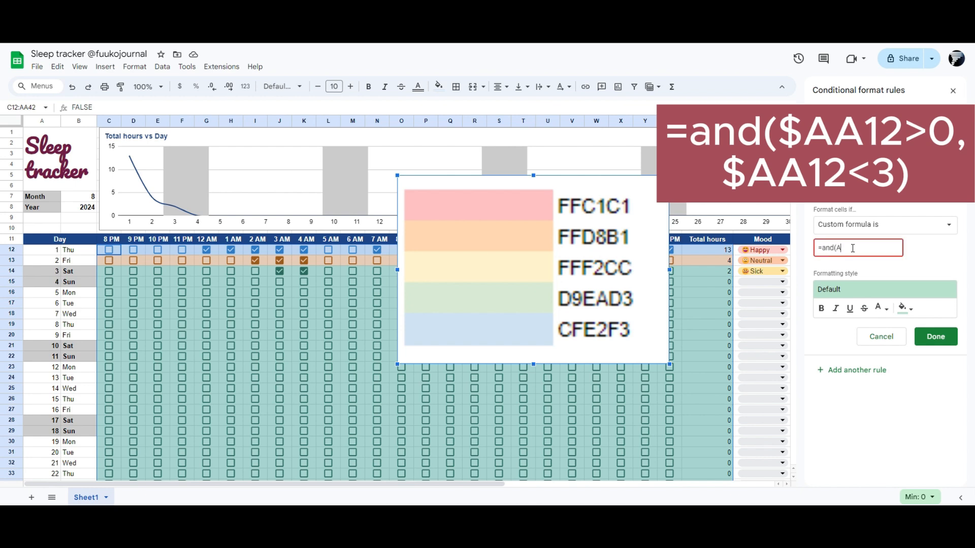
type("$A12>0,$A12<3")
- Sample the fifth rule's fill from the image's red FFC1C1 swatch and save the rule
left_click(902, 309)
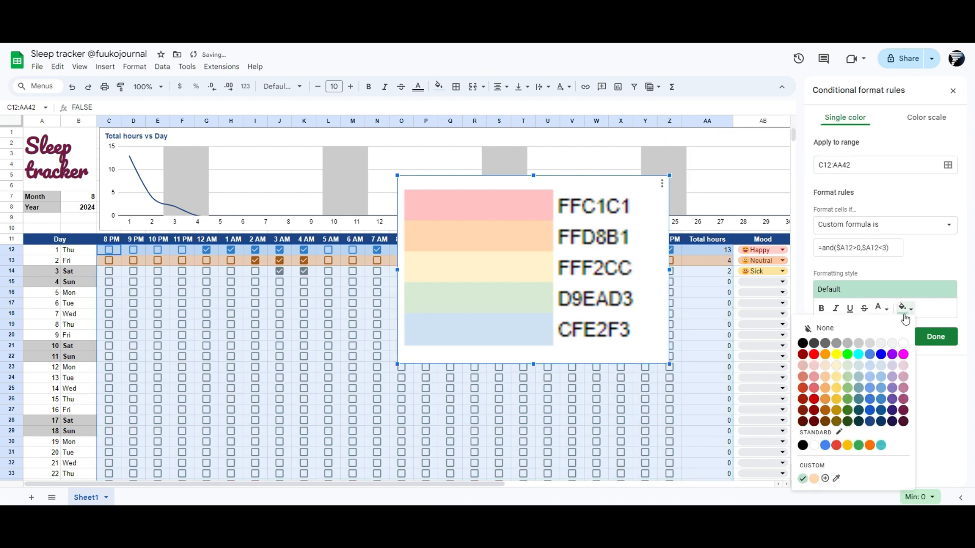
left_click(836, 479)
left_click(523, 200)
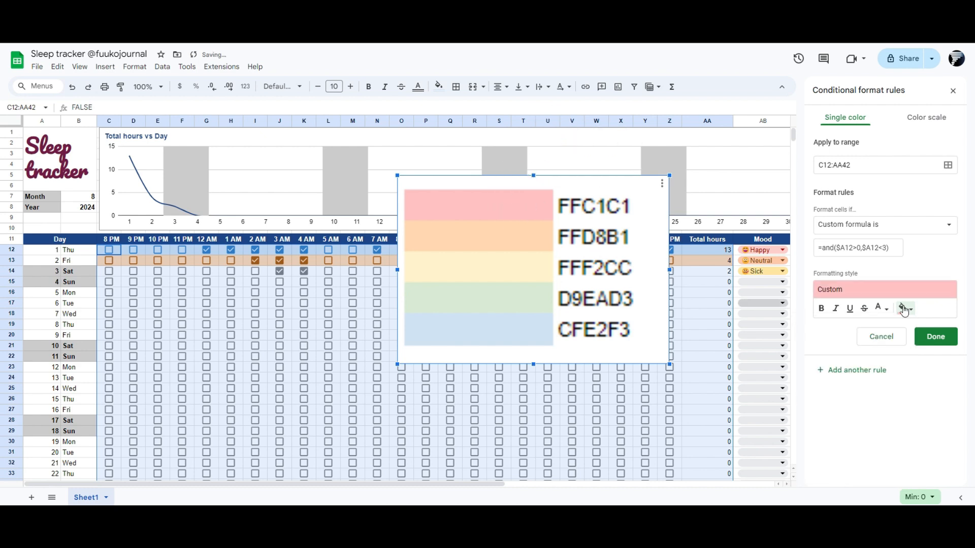
left_click(935, 336)
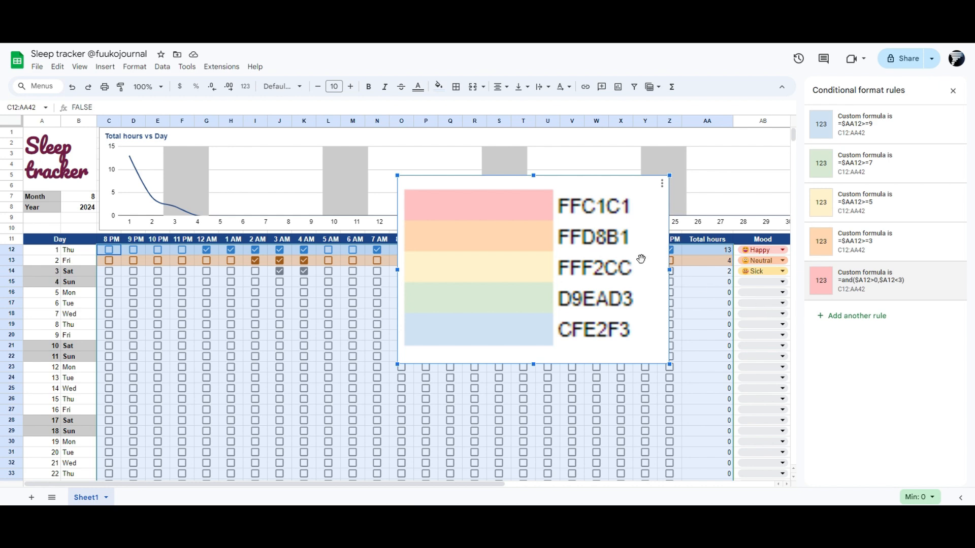
- Delete the colour palette image from the sheet
left_click_drag(641, 259, 623, 253)
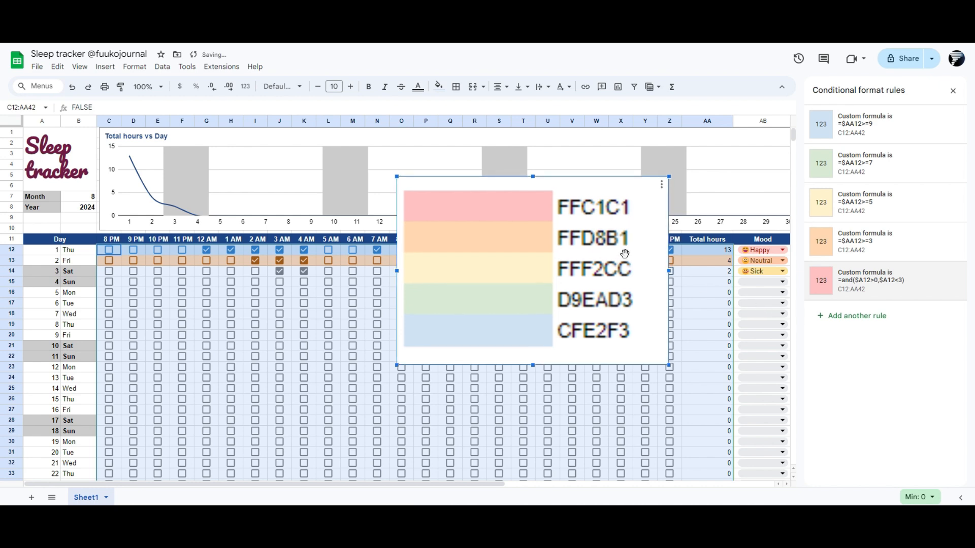
key("ctrl+z")
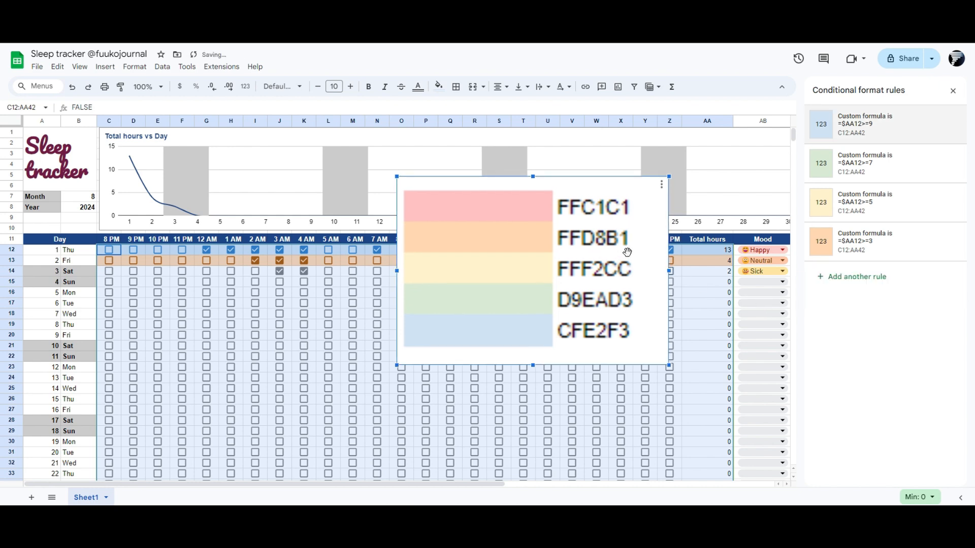
key("ctrl+y")
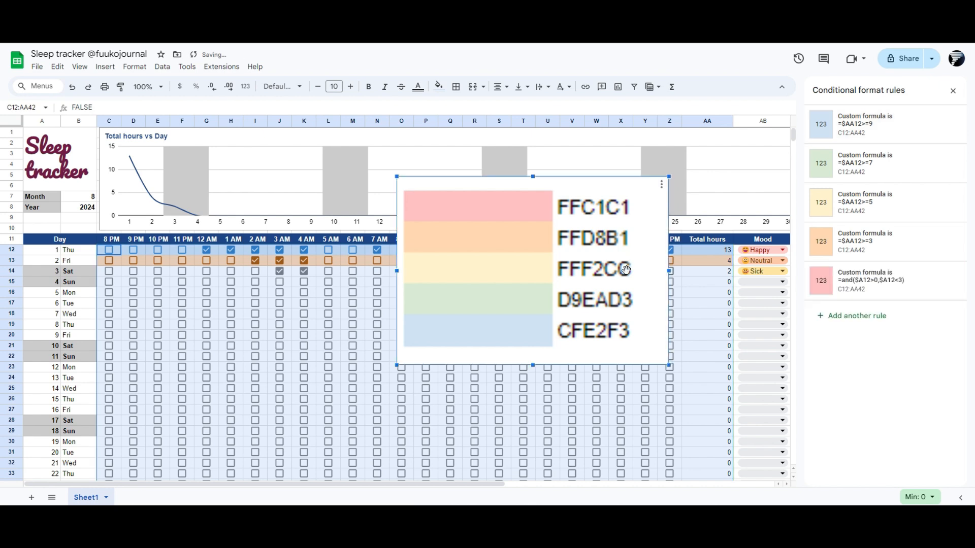
key("Delete")
- Tick the 6 AM checkbox for day 3 and the 6 AM to 8 AM checkboxes for day 4
left_click(353, 282)
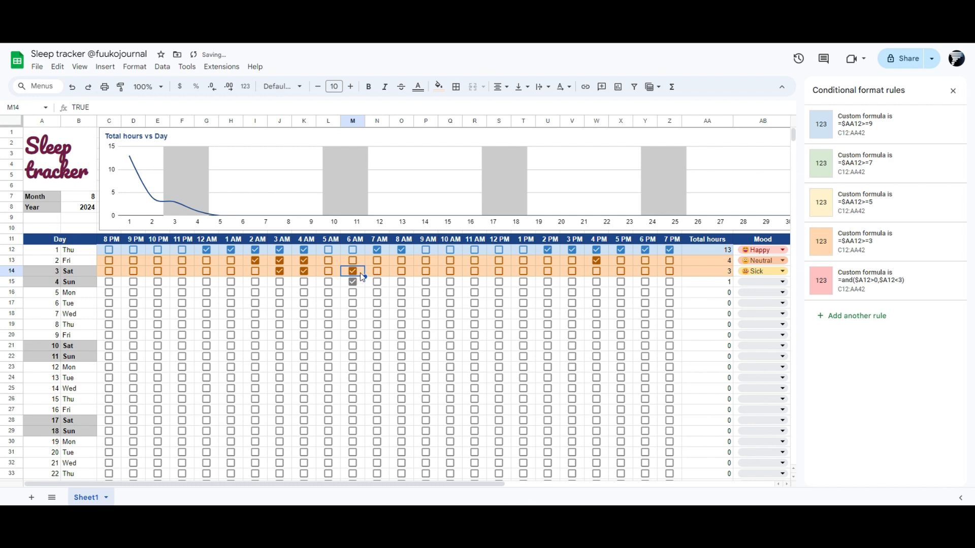
left_click(377, 283)
left_click(401, 282)
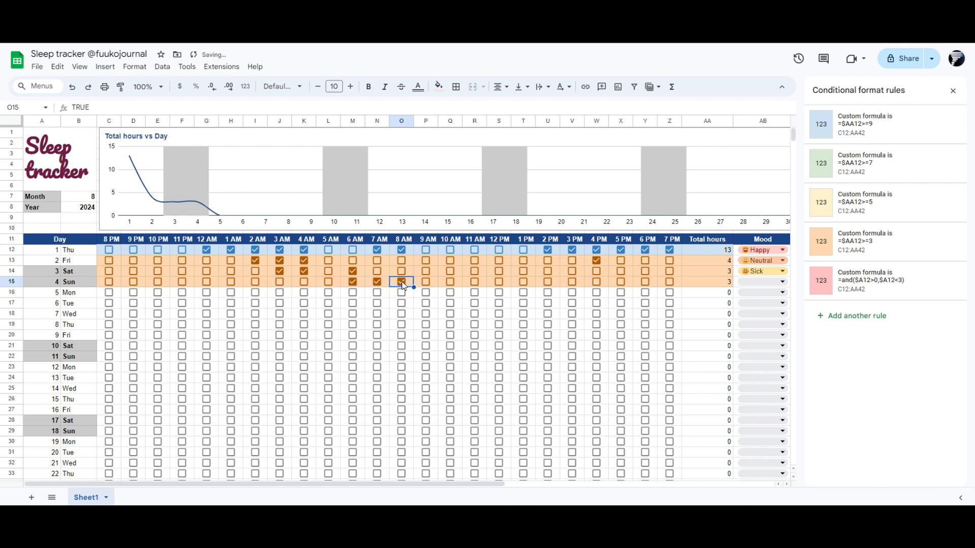
- Correct the red rule's formula to =and($AA12>0,$AA12<3) and save it
left_click(860, 287)
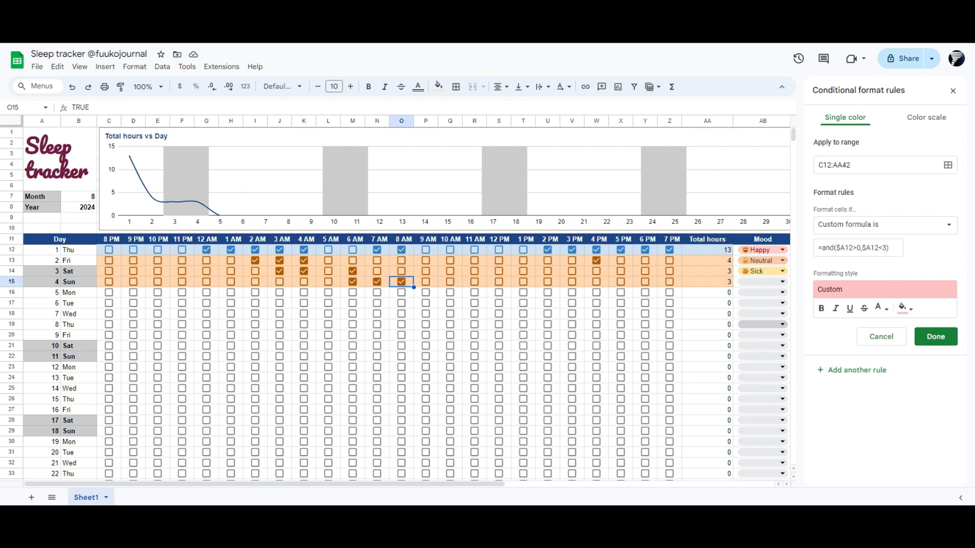
left_click(853, 249)
type("A")
left_click(880, 249)
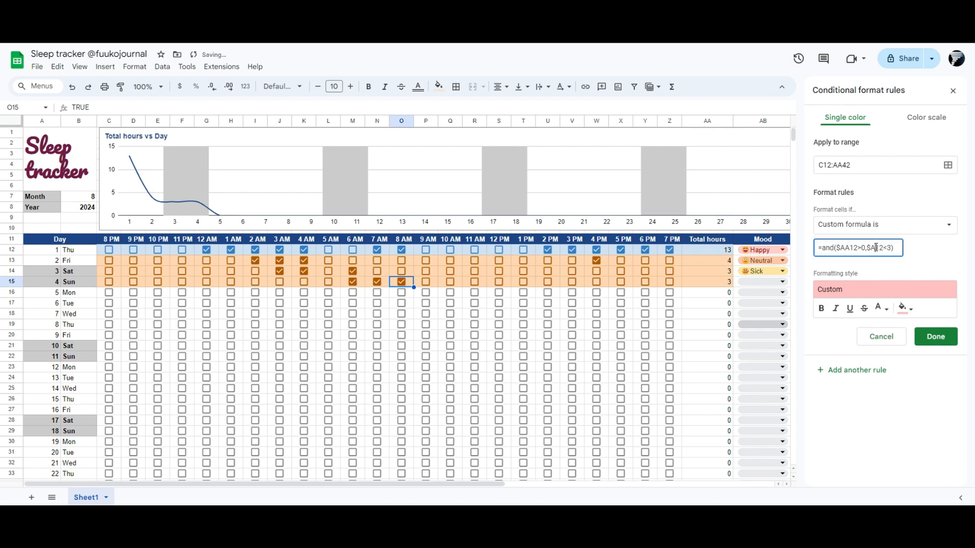
type("A")
left_click(936, 336)
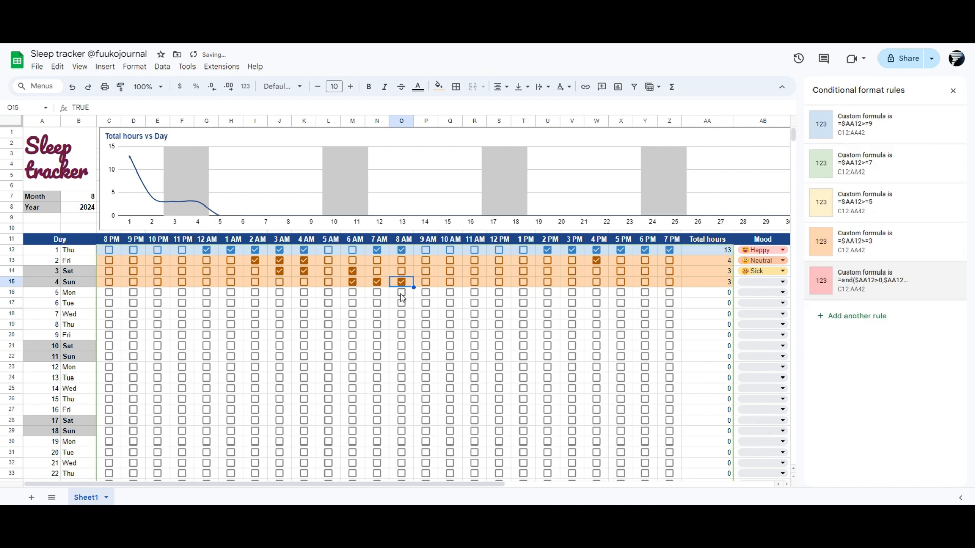
- Tick the 6 AM, 7 AM and 8 AM checkboxes for day 5
left_click(401, 292)
left_click(377, 292)
left_click(353, 292)
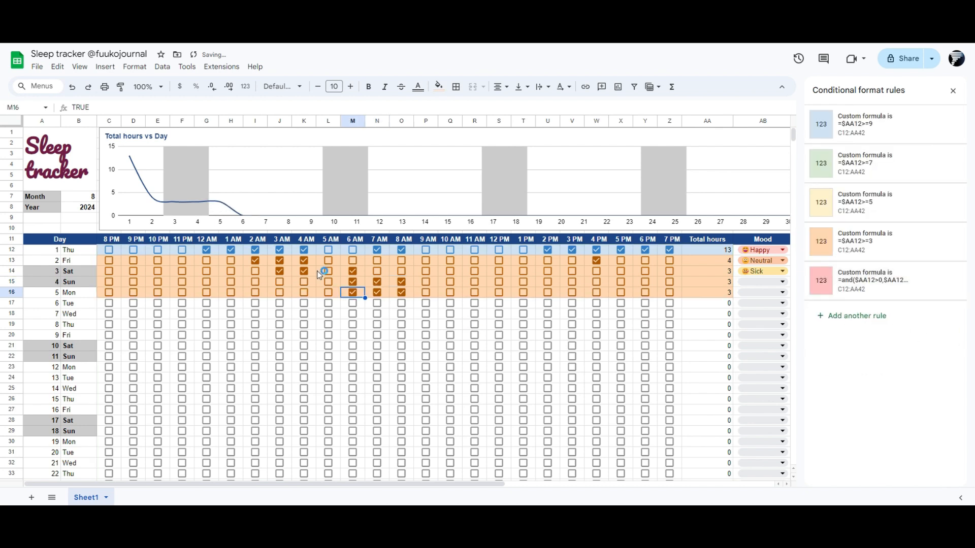
- Add another conditional formatting rule and set its range to the checkbox cells C12:Z42
left_click(825, 317)
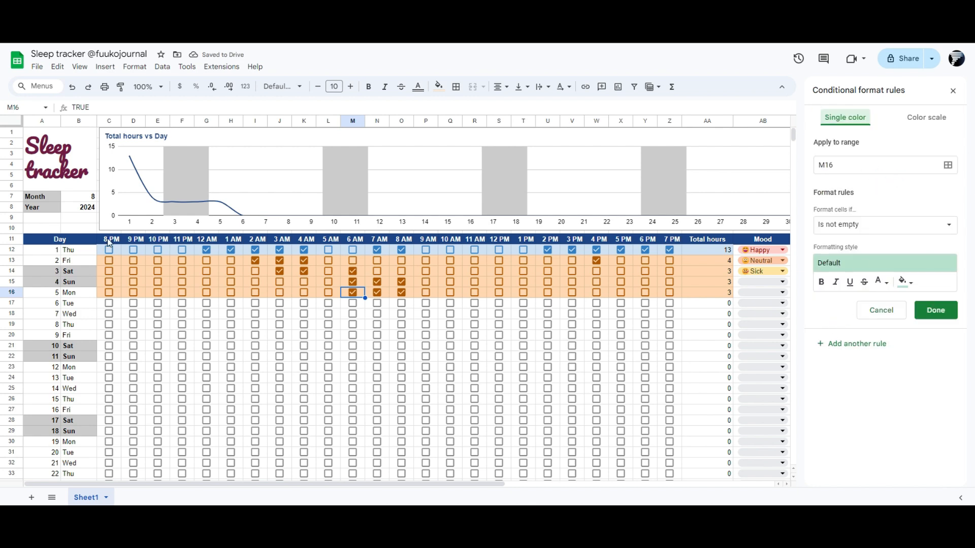
left_click_drag(104, 255, 573, 391)
left_click(948, 166)
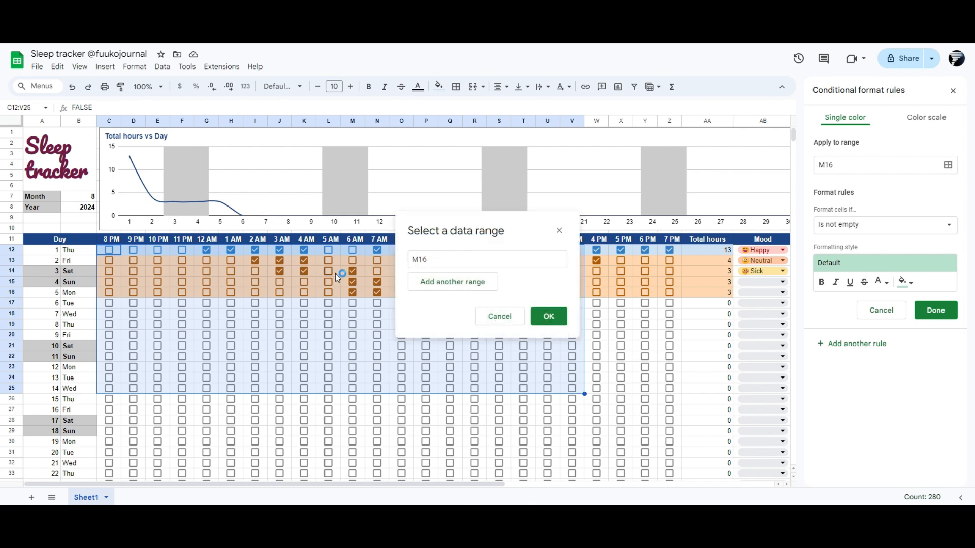
left_click_drag(99, 255, 672, 374)
left_click(549, 316)
scroll(727, 395, "up", 6)
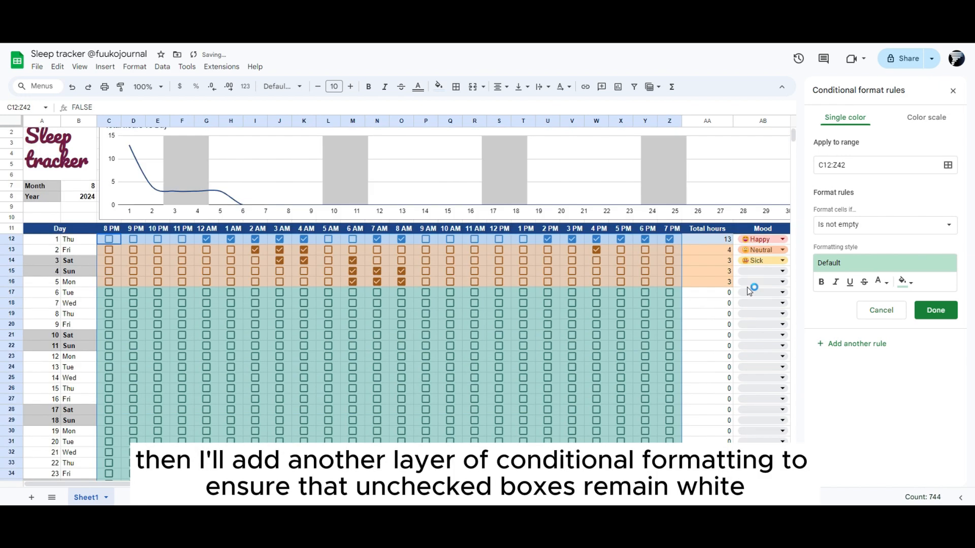
- Set the new rule's condition to Text contains with the value False
left_click(874, 228)
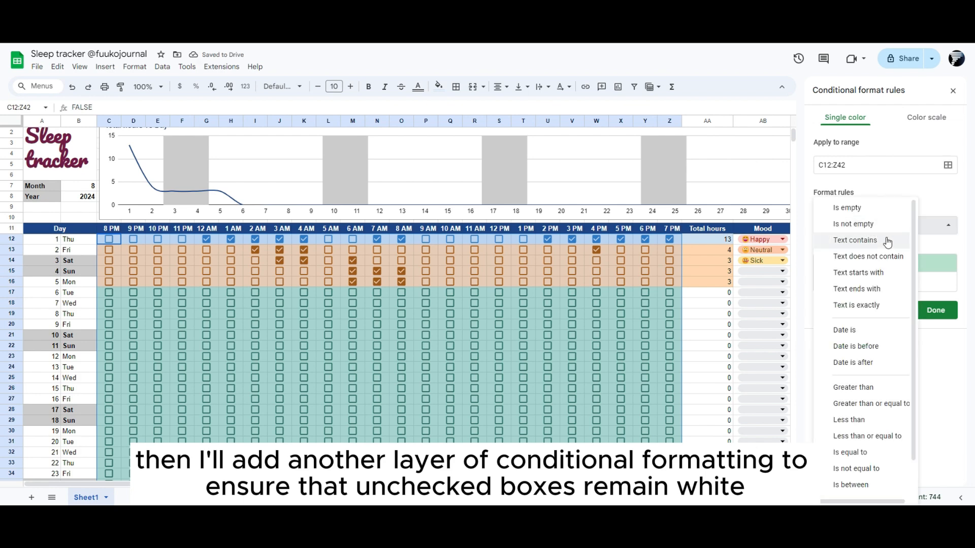
left_click(887, 245)
left_click(861, 247)
type("False")
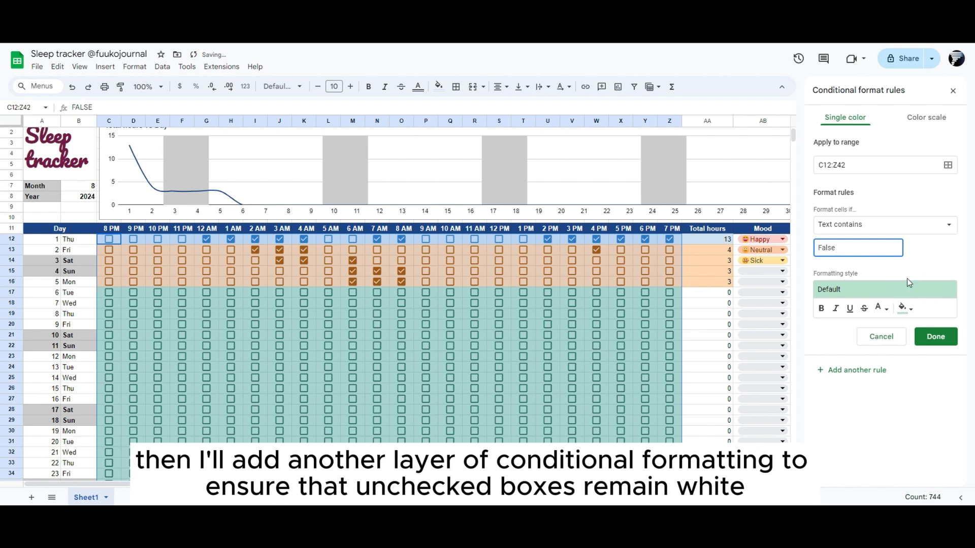
- Give the Text contains "False" rule a white fill, save it and place it first among the rules
left_click(907, 309)
left_click(906, 311)
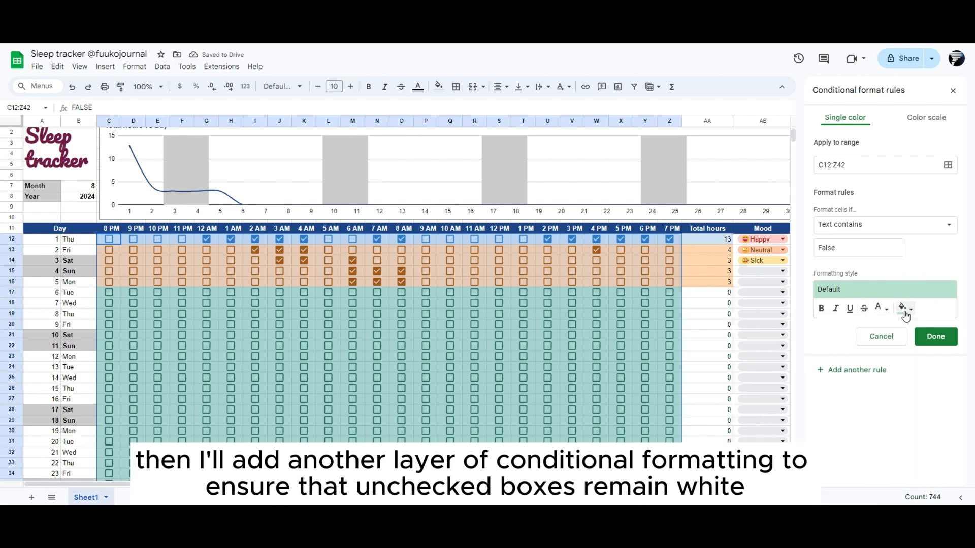
left_click(906, 309)
left_click(906, 344)
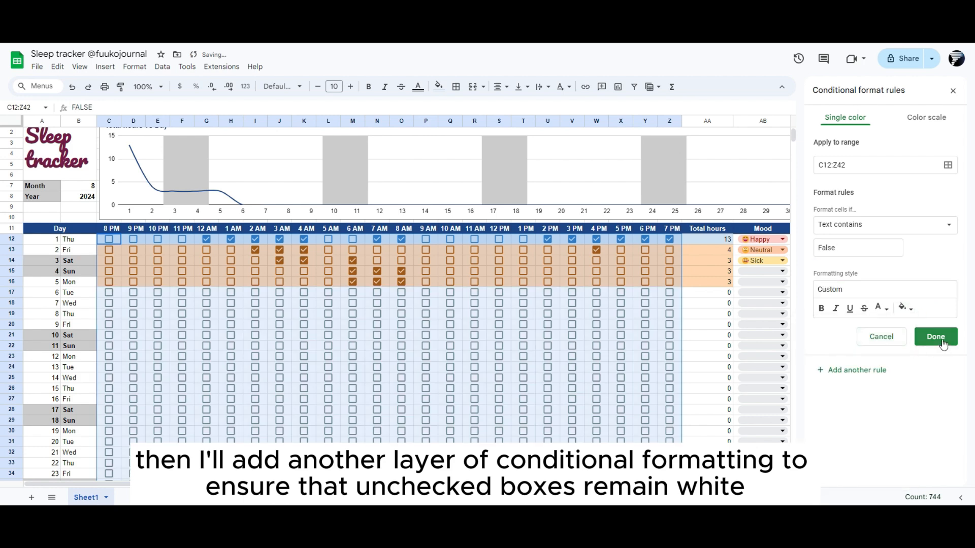
left_click(936, 337)
left_click_drag(809, 320, 809, 124)
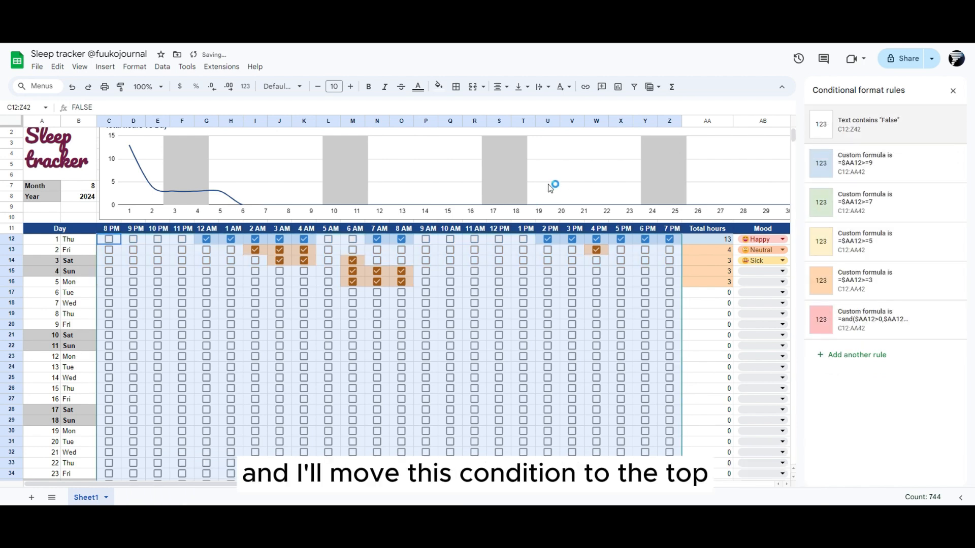
- Tick the 9 AM checkbox for day 5 and the 5 AM to 8 AM checkboxes for days 6 and 7
left_click(57, 218)
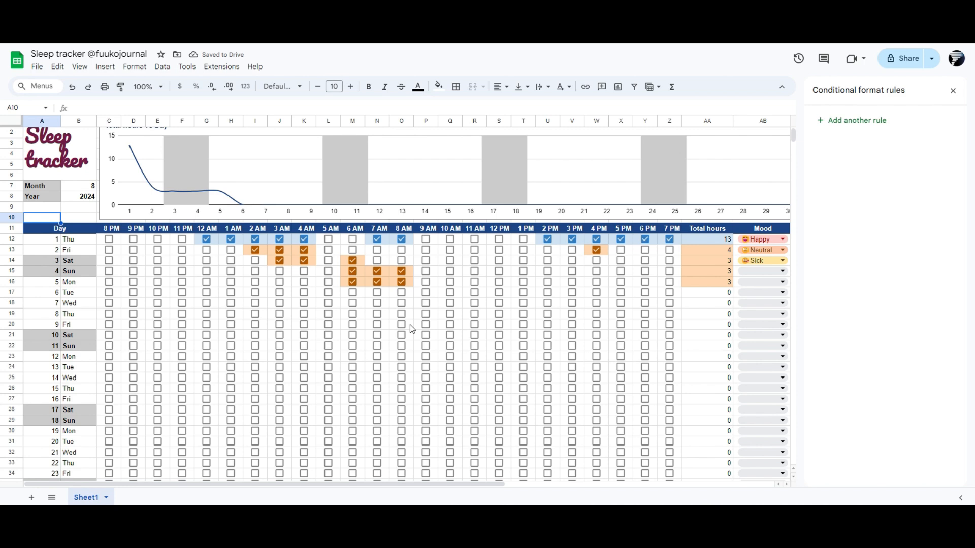
left_click(427, 282)
left_click(377, 293)
left_click(377, 303)
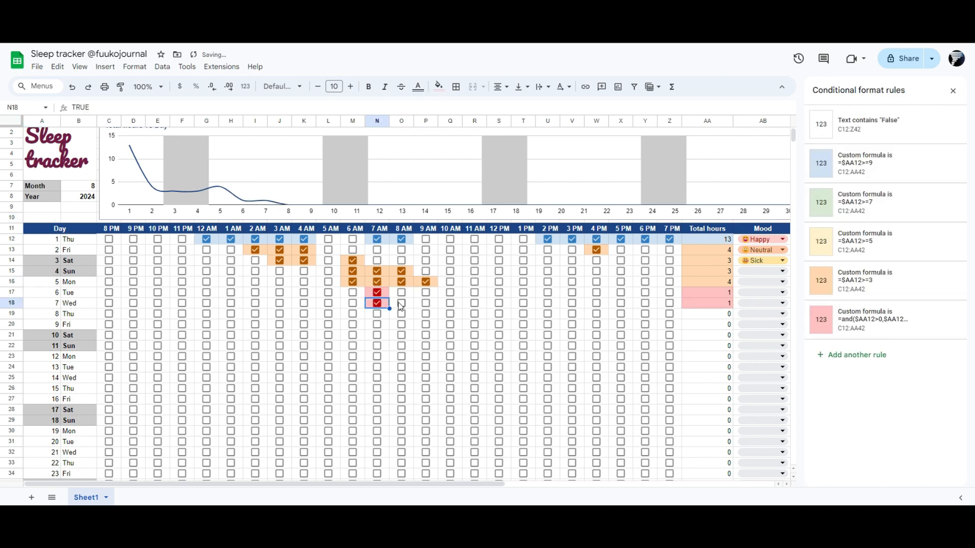
left_click(401, 303)
left_click(402, 292)
left_click(353, 292)
left_click(353, 303)
left_click(328, 293)
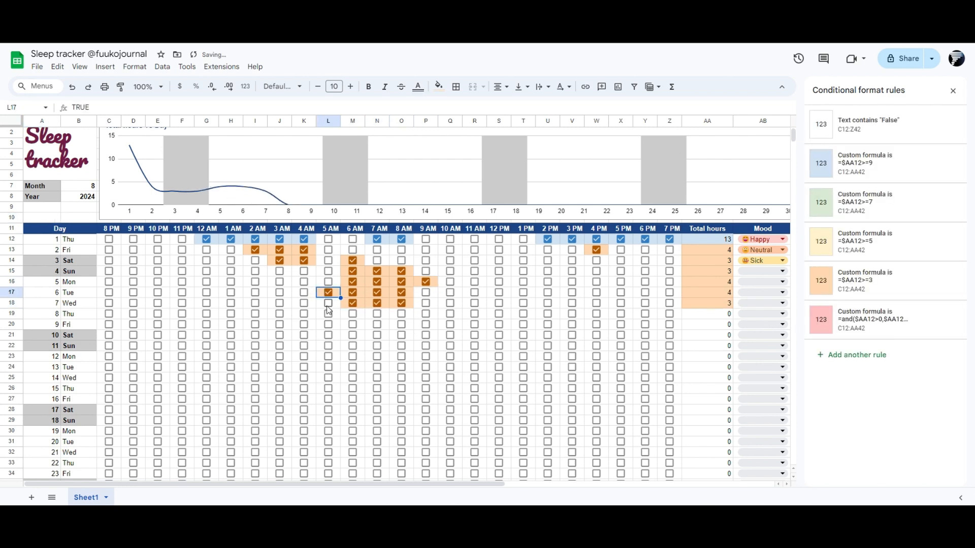
left_click(328, 303)
- Tick 7 AM and 9 AM to 12 PM for day 8 plus 7 AM and 8 AM for day 9, and close the rules
left_click(376, 314)
left_click(376, 324)
left_click(401, 324)
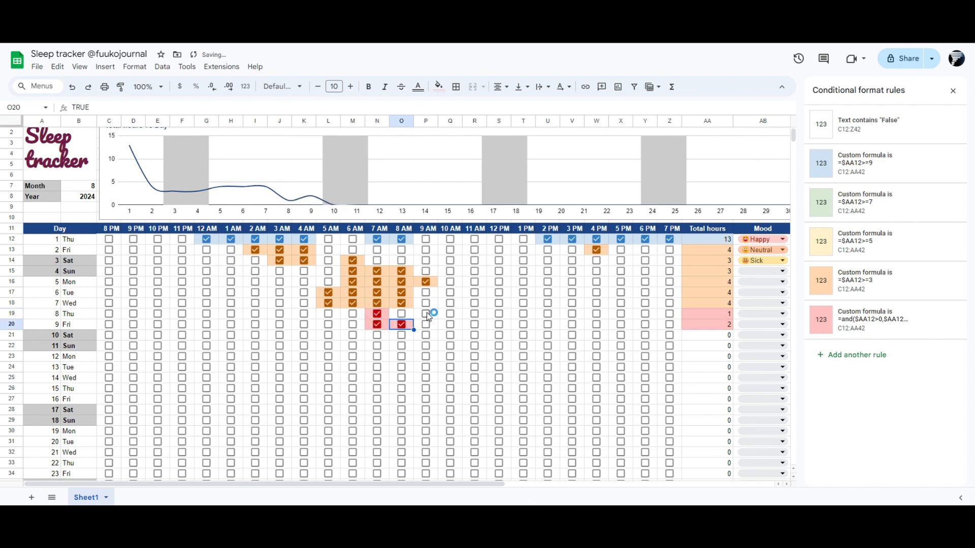
left_click(426, 314)
left_click(450, 314)
left_click(474, 314)
left_click(499, 314)
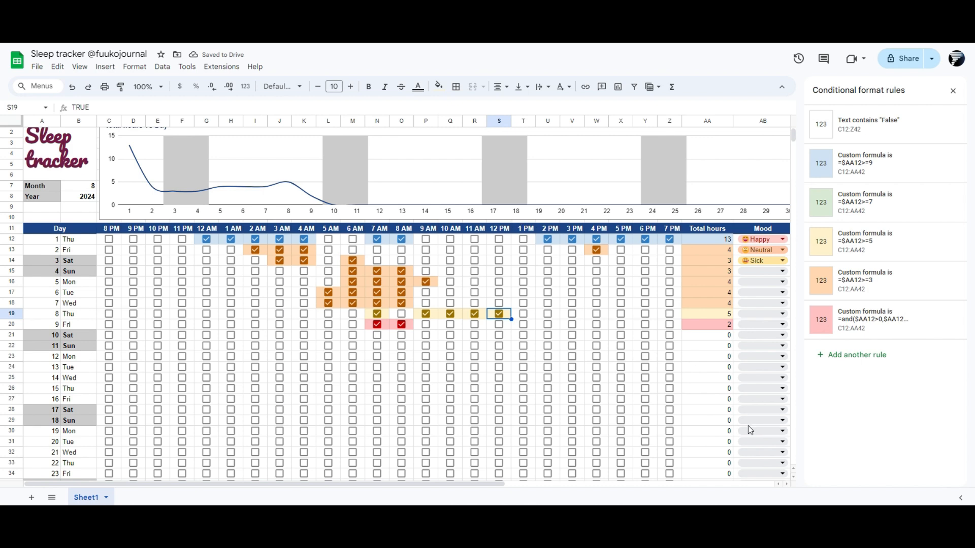
left_click(953, 91)
- Outline the whole tracker table A11:AC42 with a grey outer border in a changed line style
left_click(872, 415)
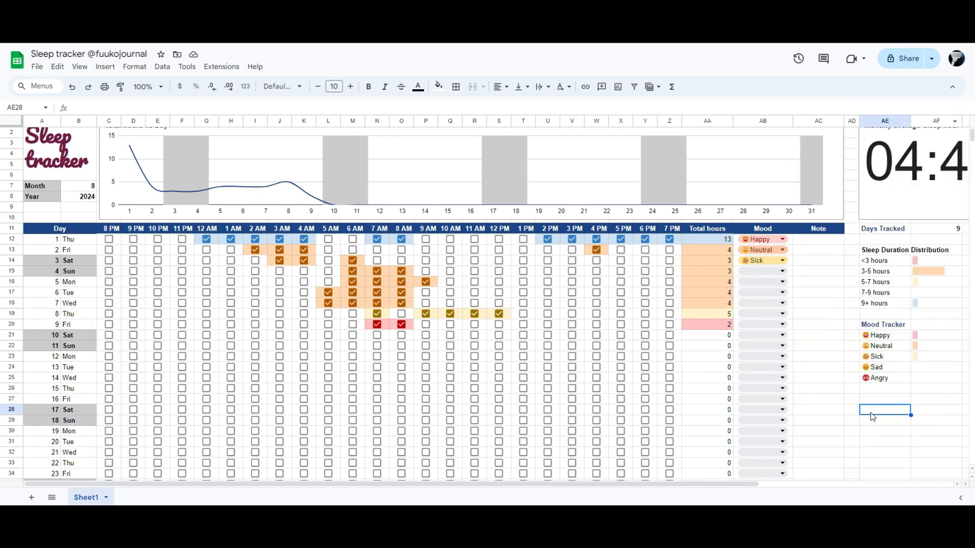
key("Up")
key("Up")
key("Up")
key("Up")
key("Up")
key("Up")
key("Up")
key("Up")
key("Up")
key("Up")
key("Up")
key("Up")
key("Up")
key("Up")
key("Up")
key("Up")
key("Up")
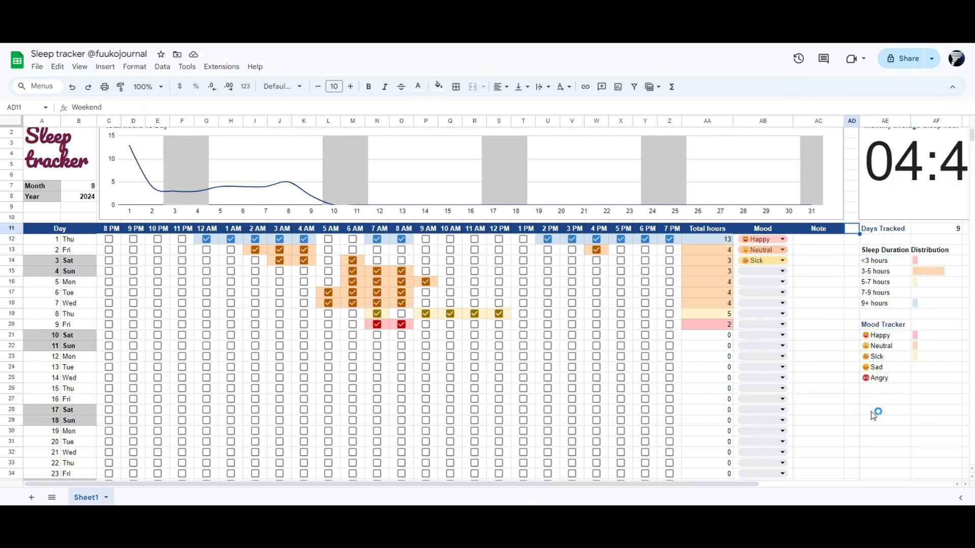
key("Left")
key("Left")
key("shift+Left")
key("shift+Left")
key("shift+Left")
key("shift+Left")
key("shift+Left")
key("shift+Left")
key("shift+Left")
key("shift+Left")
key("shift+Left")
key("shift+Left")
key("shift+Left")
key("shift+Left")
key("shift+Left")
key("shift+Left")
key("shift+Left")
key("shift+Left")
key("shift+Left")
key("shift+Left")
key("shift+Left")
key("shift+Left")
key("shift+Down")
key("shift+Down")
key("shift+Down")
key("shift+Down")
key("shift+Down")
key("shift+Down")
key("shift+Down")
key("shift+Down")
key("shift+Down")
key("shift+Down")
key("shift+Down")
key("shift+Down")
key("shift+Down")
key("shift+Down")
key("shift+Down")
key("shift+Down")
key("shift+Down")
key("shift+Down")
key("shift+Down")
key("shift+Down")
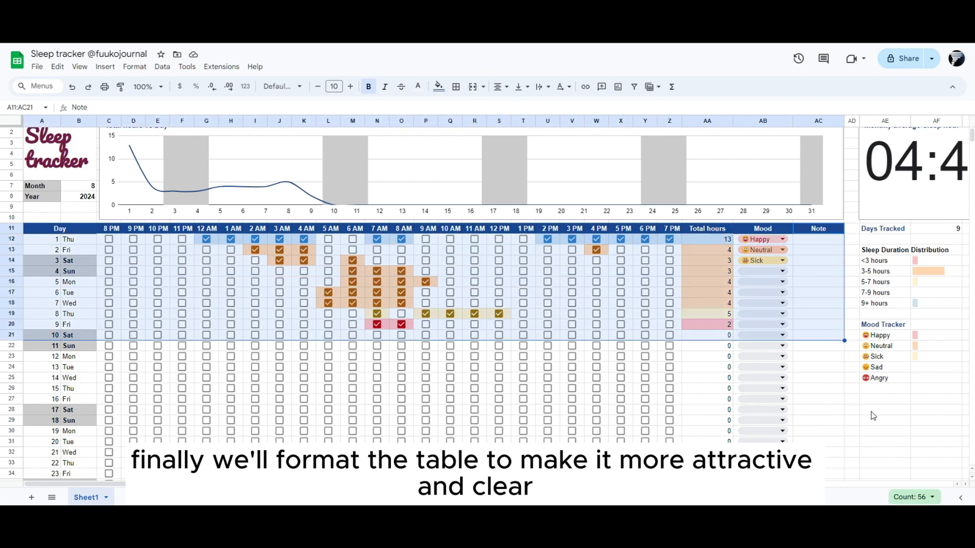
scroll(874, 416, "down", 3)
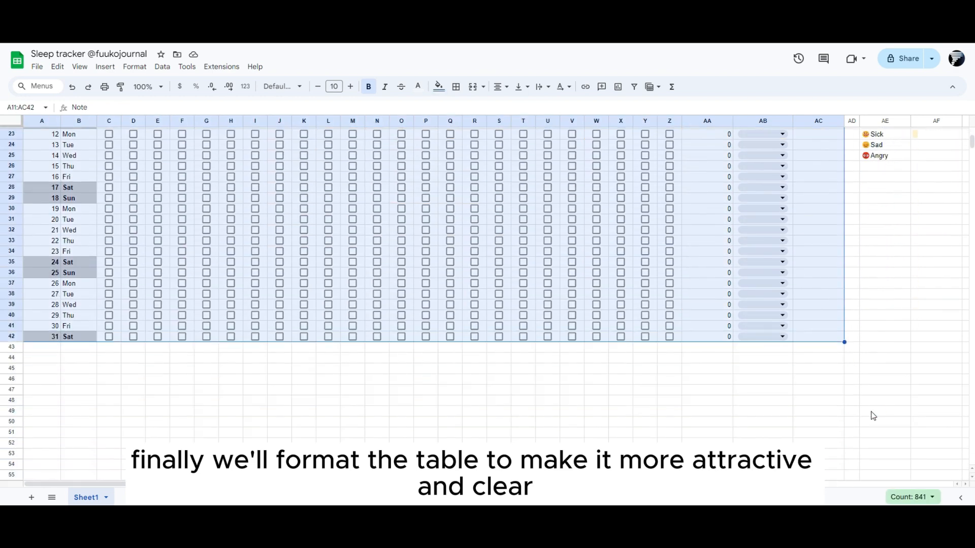
scroll(728, 354, "up", 5)
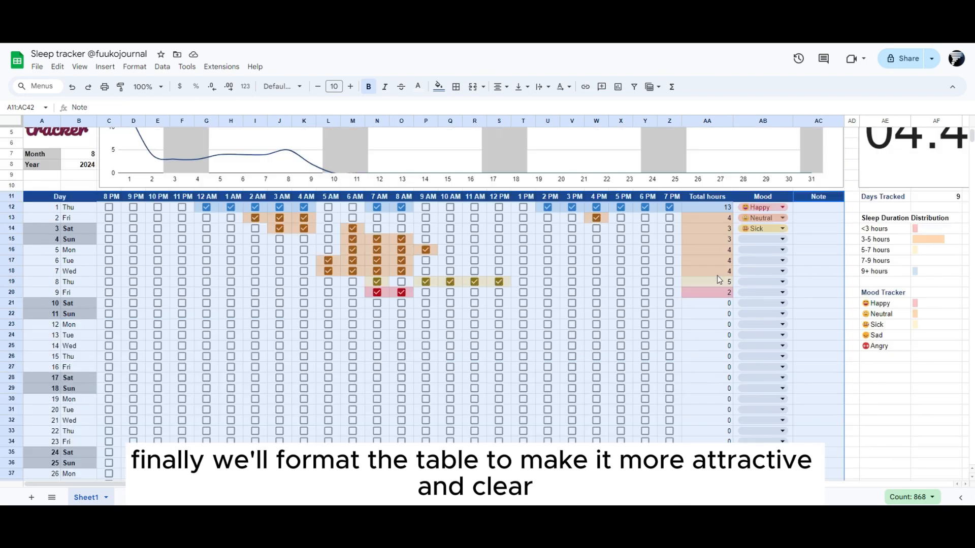
left_click(459, 92)
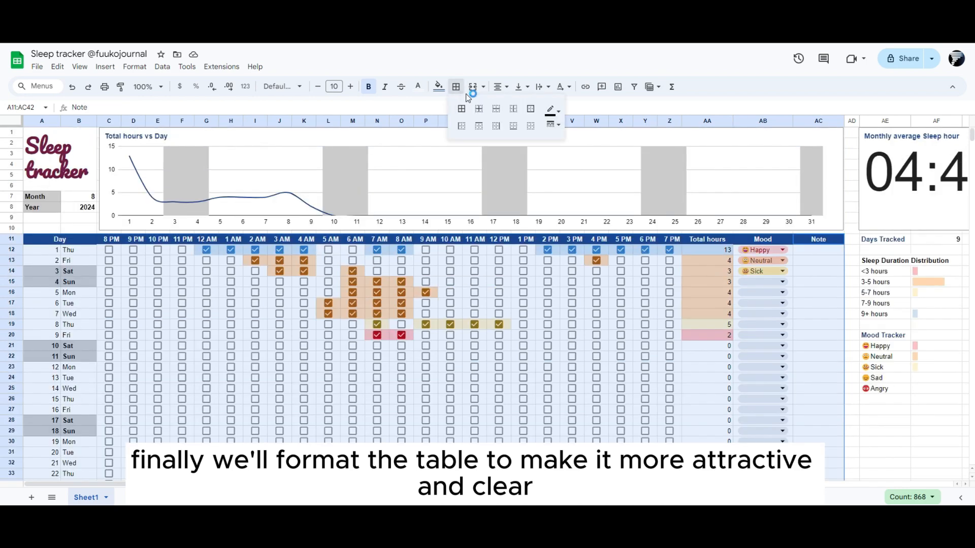
left_click(553, 125)
left_click(580, 165)
left_click(532, 110)
left_click(551, 110)
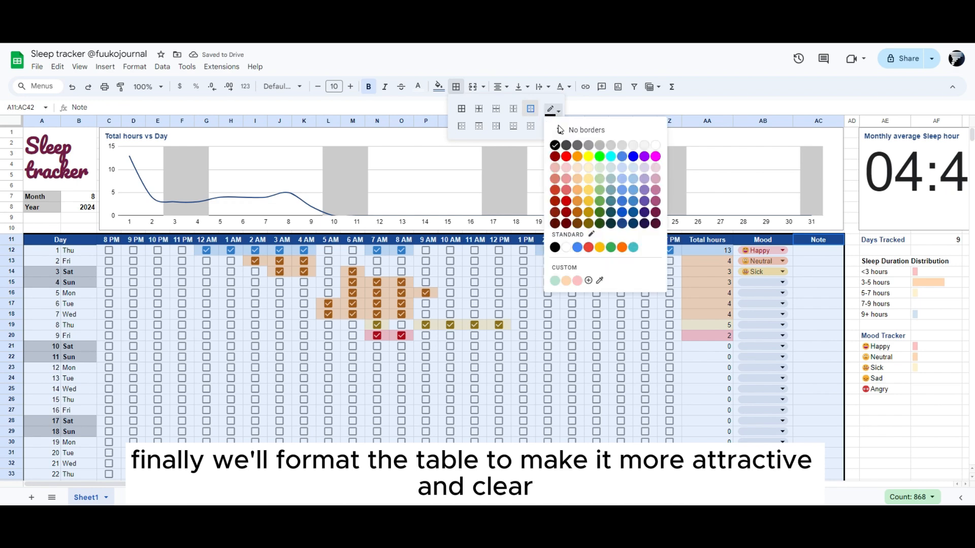
left_click(592, 144)
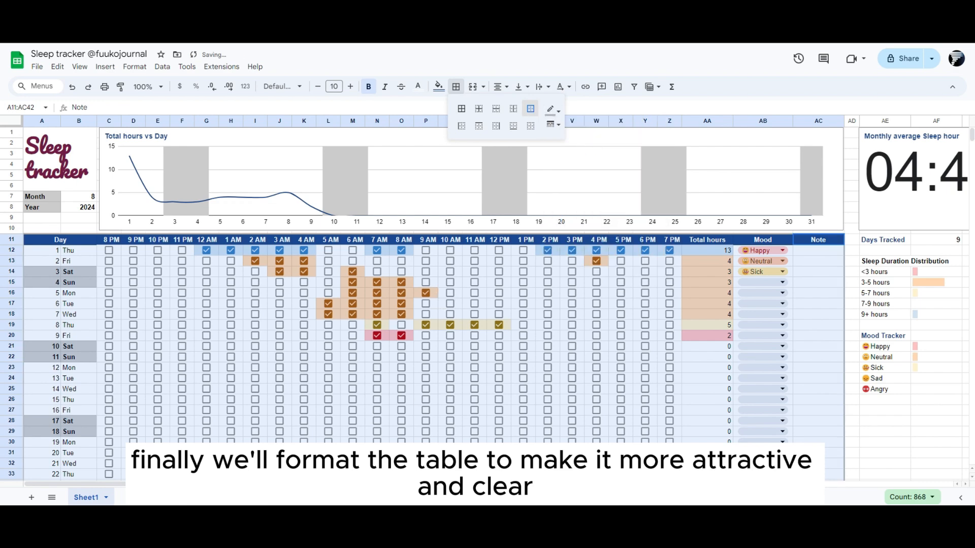
- Add the same grey outer border around the Sleep Duration Distribution block AE13:AG18 and the Mood Tracker block AE20:AG25
scroll(620, 275, "right", 5)
left_click_drag(630, 263, 746, 318)
left_click(456, 86)
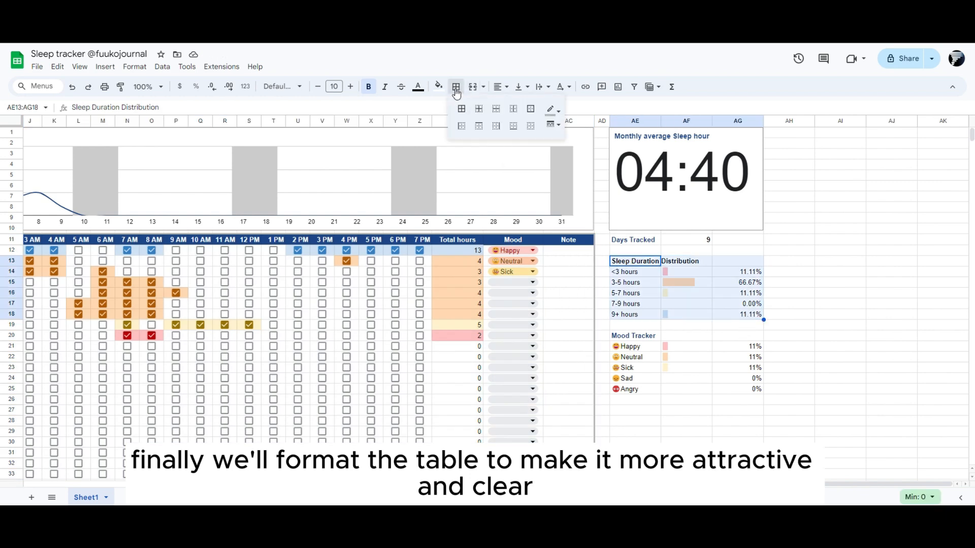
left_click(531, 107)
left_click(639, 337)
left_click_drag(639, 338, 746, 394)
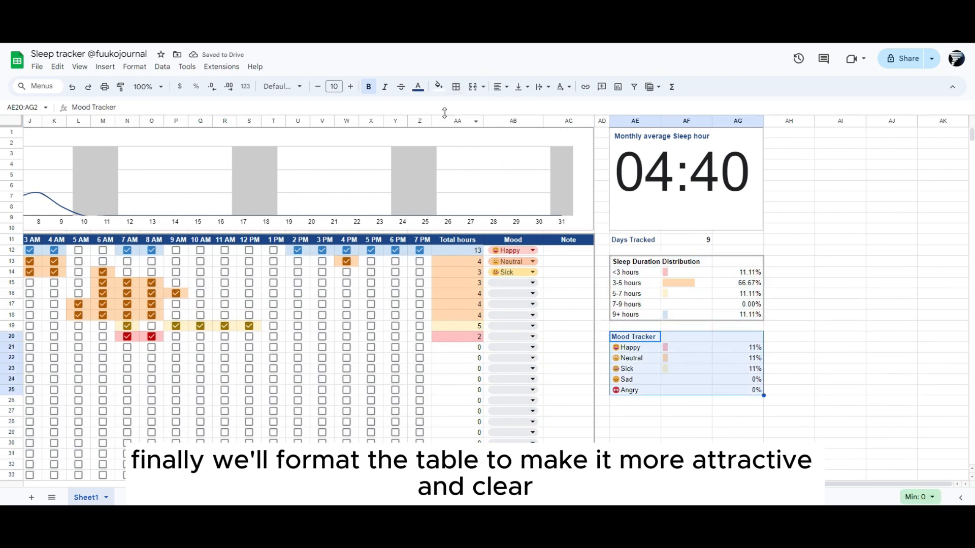
left_click(456, 86)
left_click(531, 108)
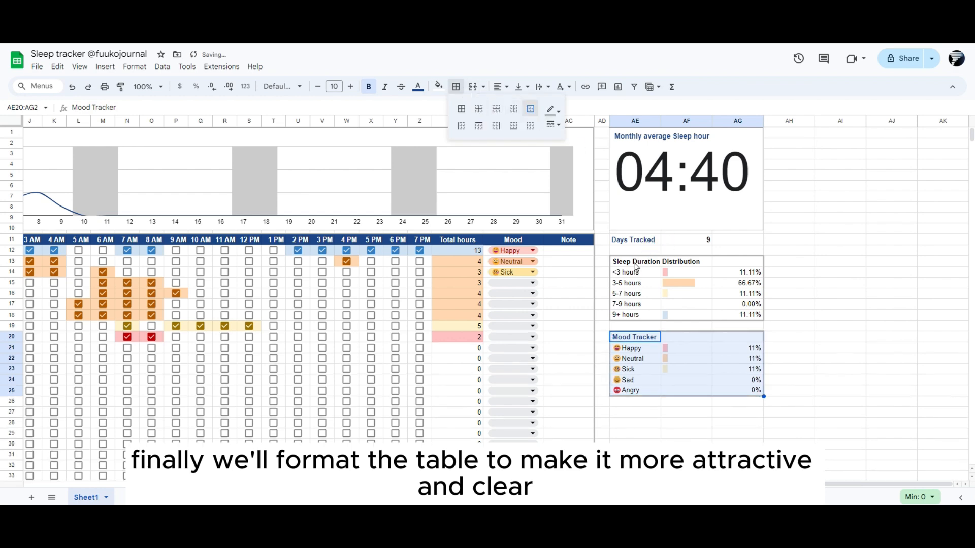
- Set the text colour of the Sleep Duration Distribution heading in AE13 to dark blue
left_click(638, 263)
left_click(418, 87)
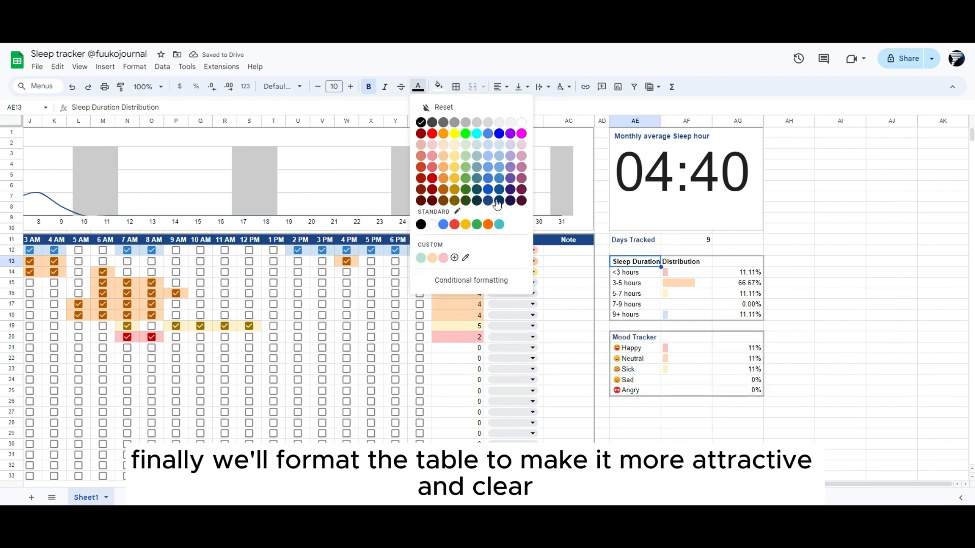
left_click(489, 202)
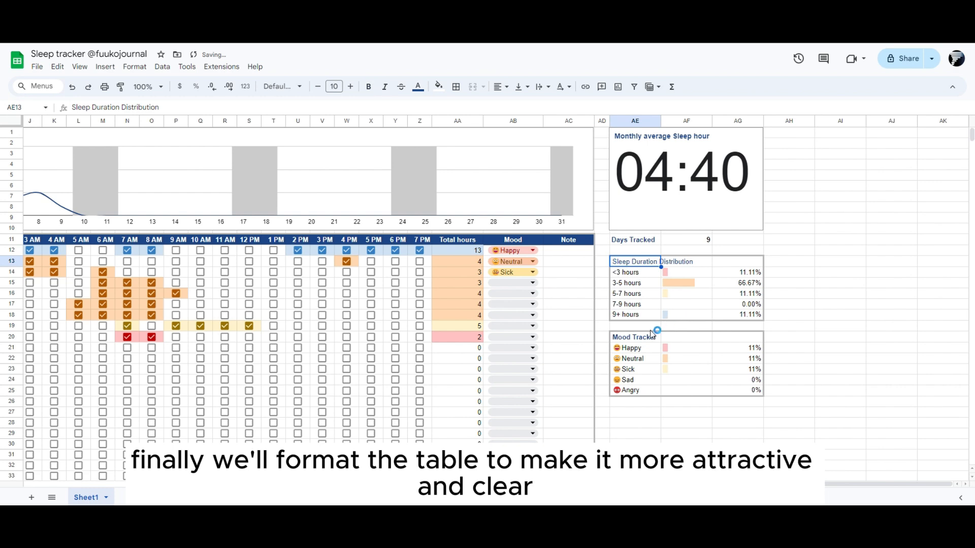
left_click(825, 265)
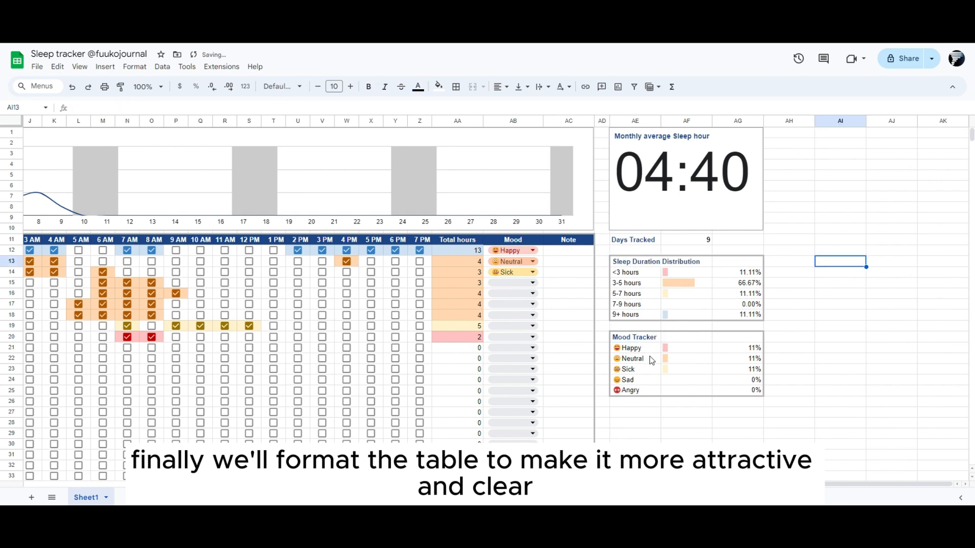
- Narrow the Monthly average Sleep hour scorecard and the statistics columns AD to AG so they take less width beside the table
scroll(487, 284, "left", 5)
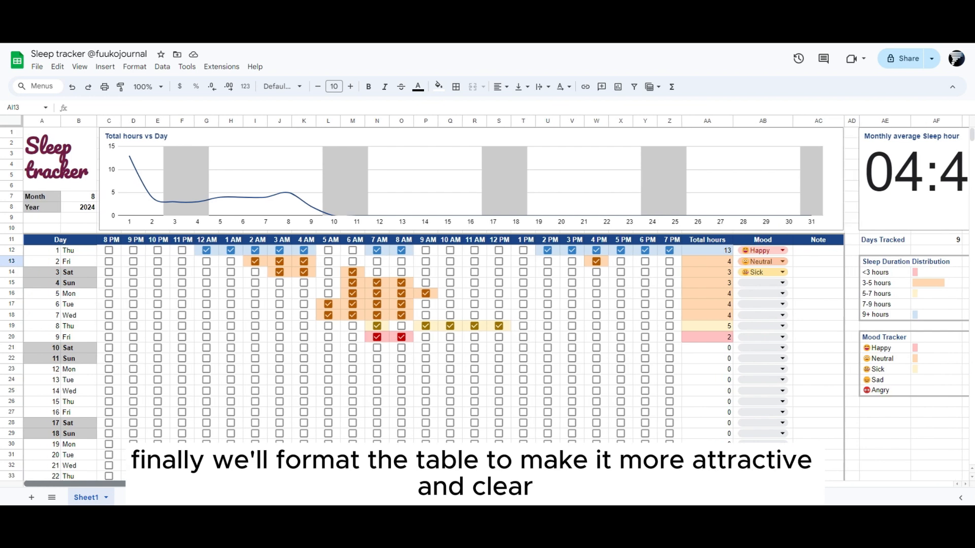
scroll(487, 284, "right", 1)
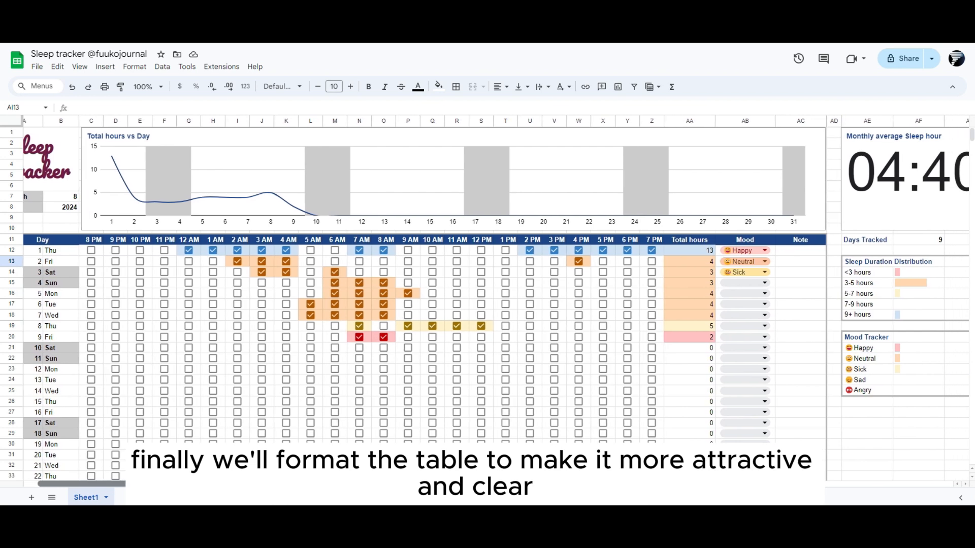
scroll(487, 285, "right", 4)
left_click(910, 146)
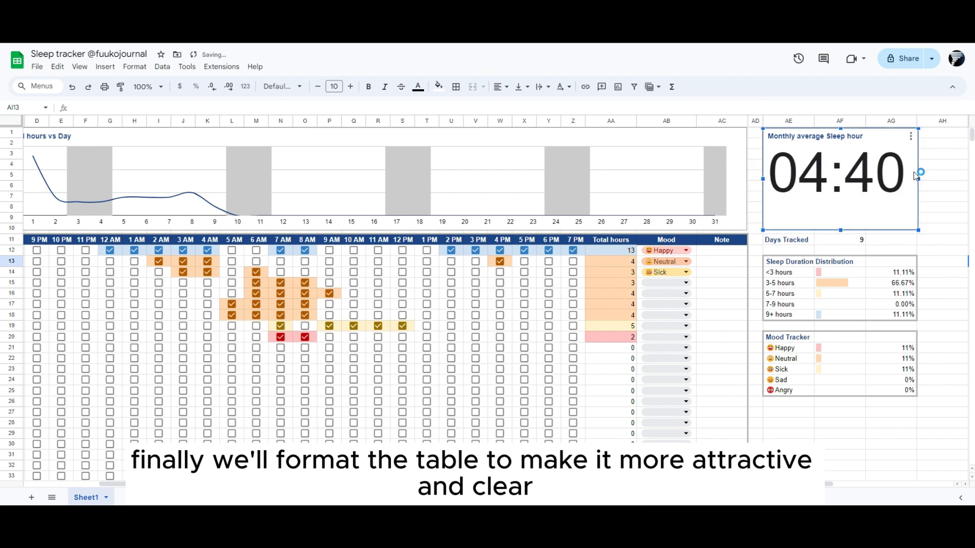
left_click_drag(916, 179, 866, 179)
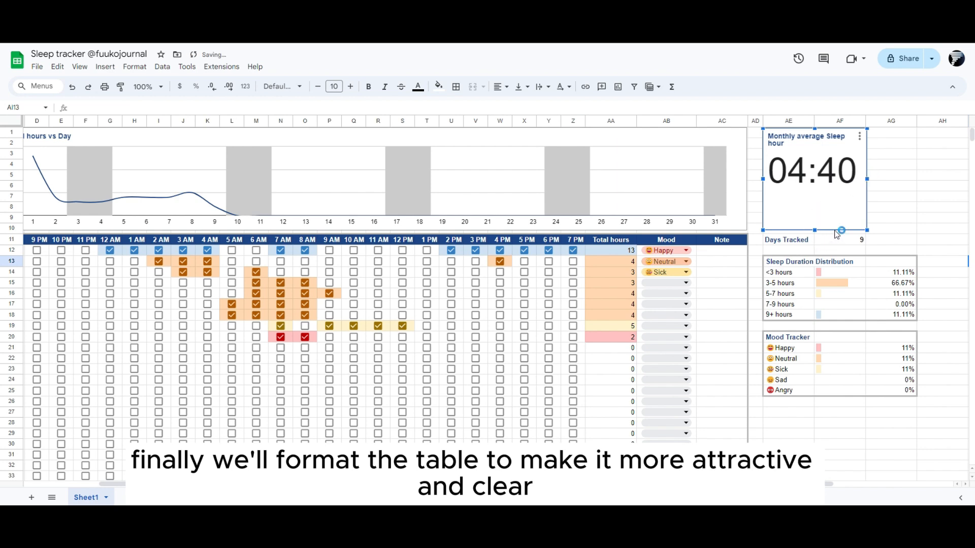
left_click_drag(917, 122, 759, 122)
left_click_drag(867, 178, 874, 179)
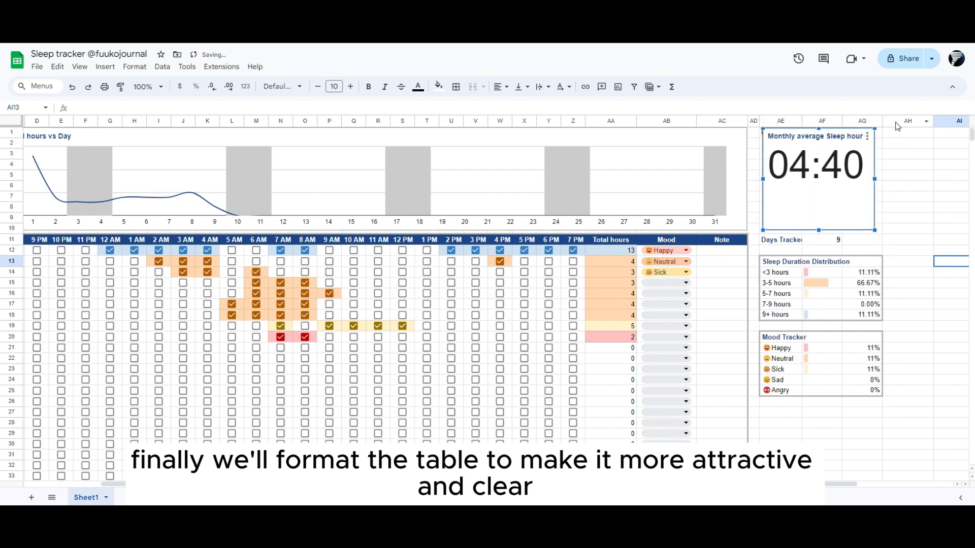
left_click_drag(884, 122, 879, 122)
scroll(757, 422, "left", 3)
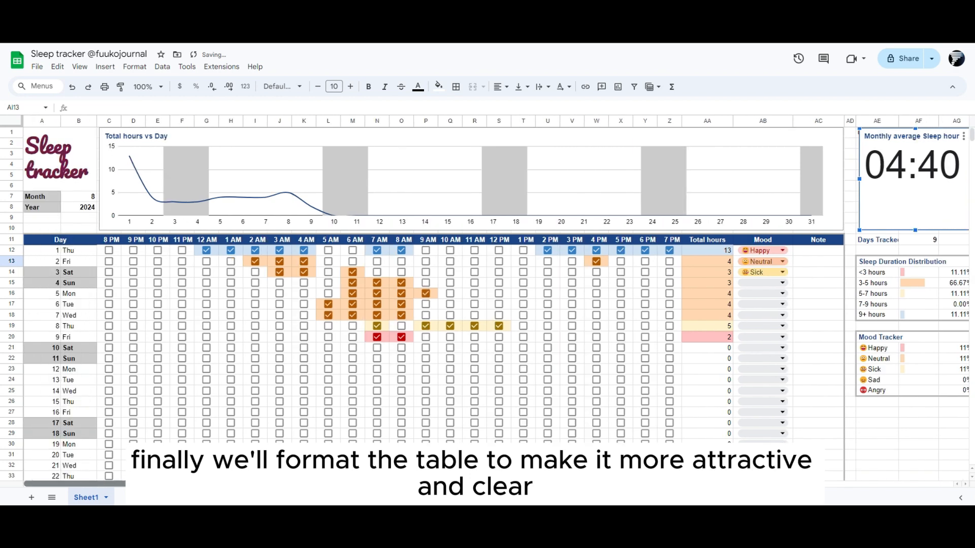
left_click(857, 423)
- Narrow columns B and AD slightly and widen the sleep hour scorecard to span the statistics columns
scroll(802, 324, "down", 2)
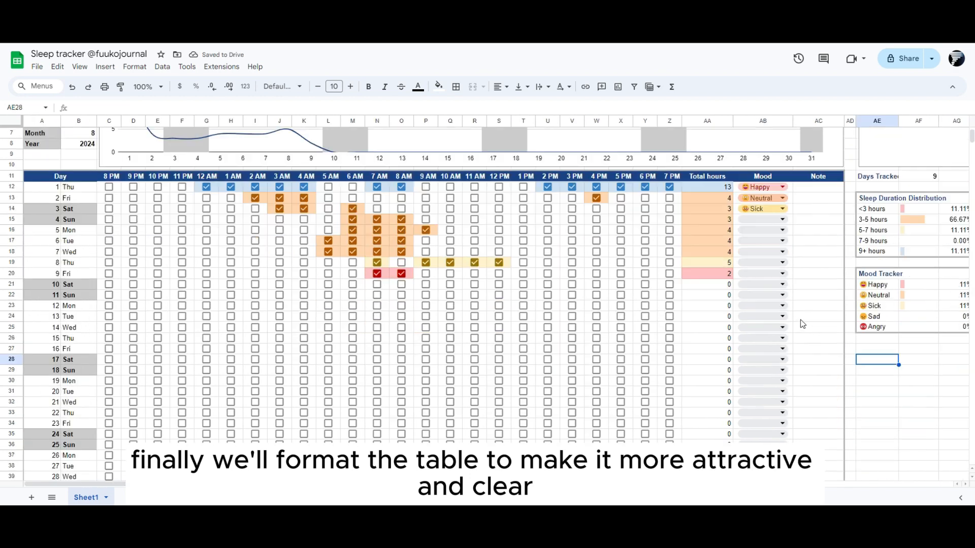
scroll(801, 323, "up", 2)
left_click_drag(95, 121, 61, 120)
left_click(61, 169)
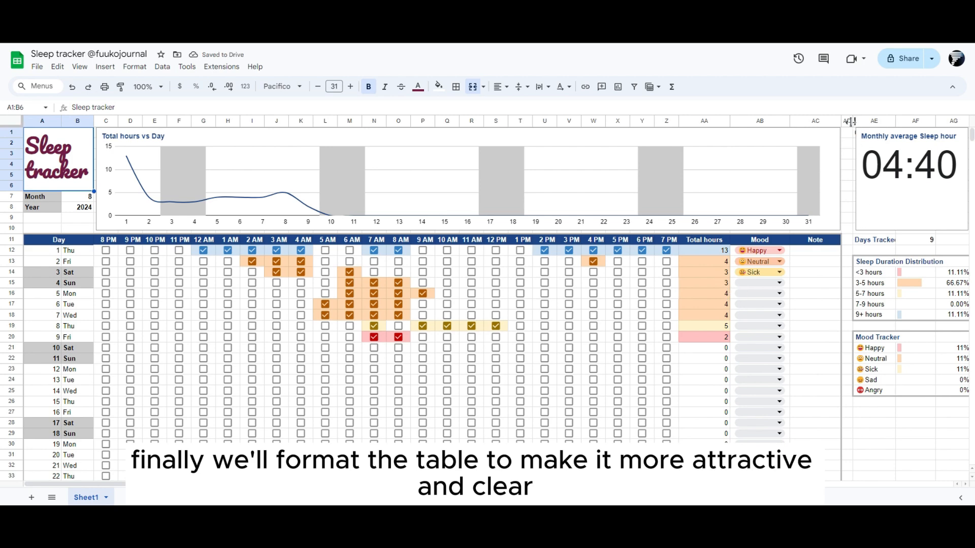
left_click_drag(852, 121, 847, 121)
left_click(870, 138)
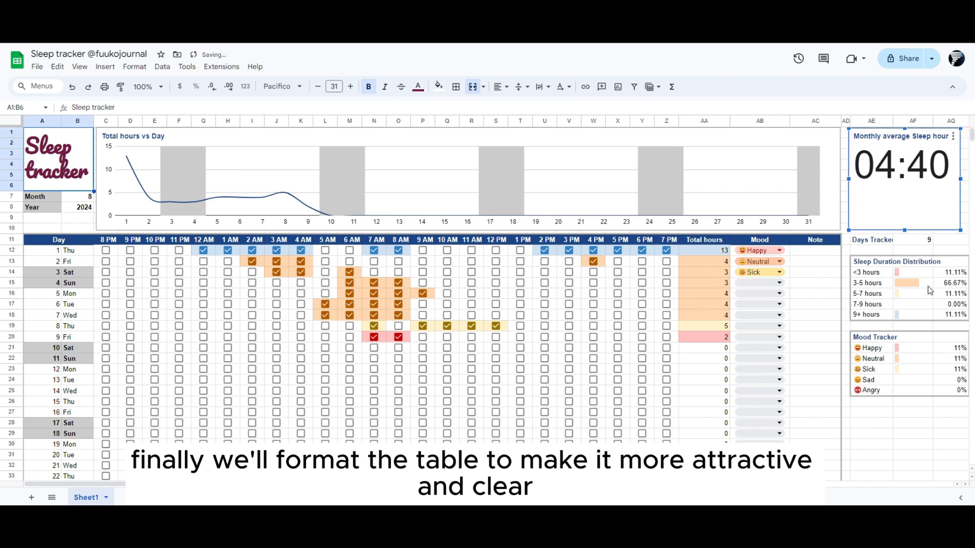
left_click(871, 433)
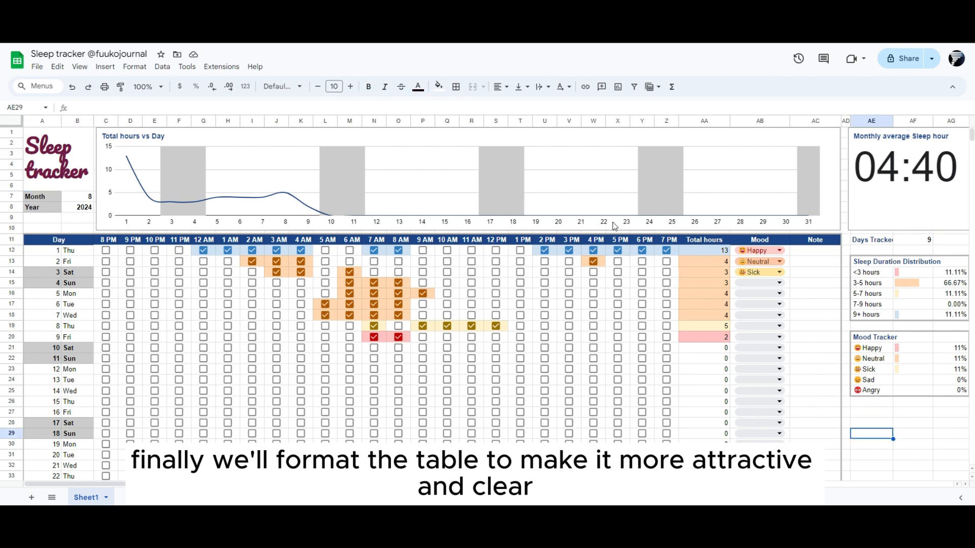
- Hide the sheet's gridlines and check the formatted tracker
left_click(80, 66)
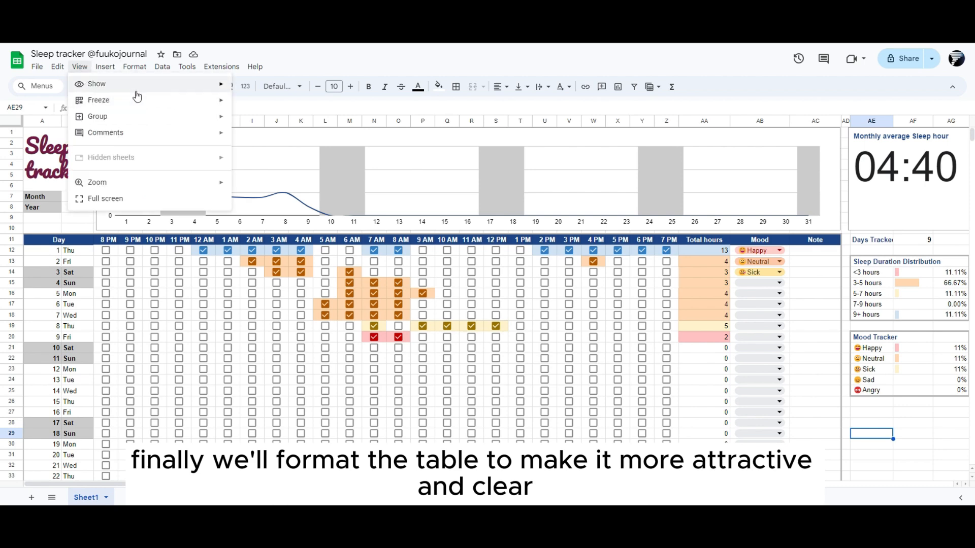
mouse_move(153, 85)
left_click(238, 104)
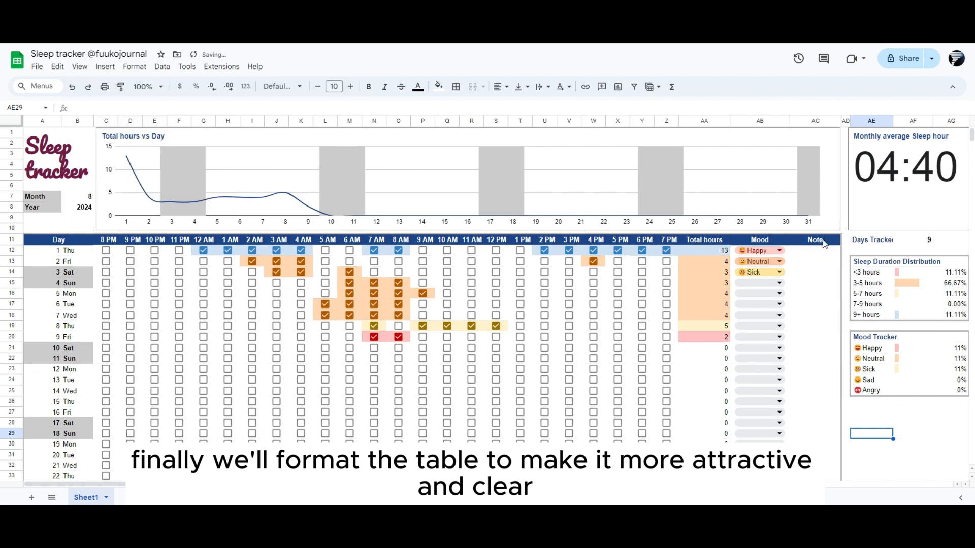
left_click(874, 429)
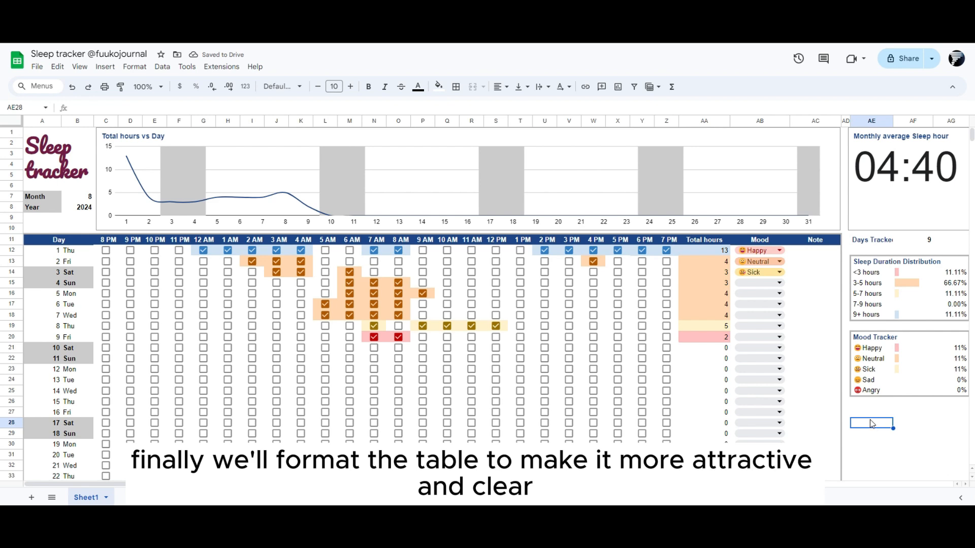
scroll(871, 425, "down", 5)
scroll(871, 424, "up", 5)
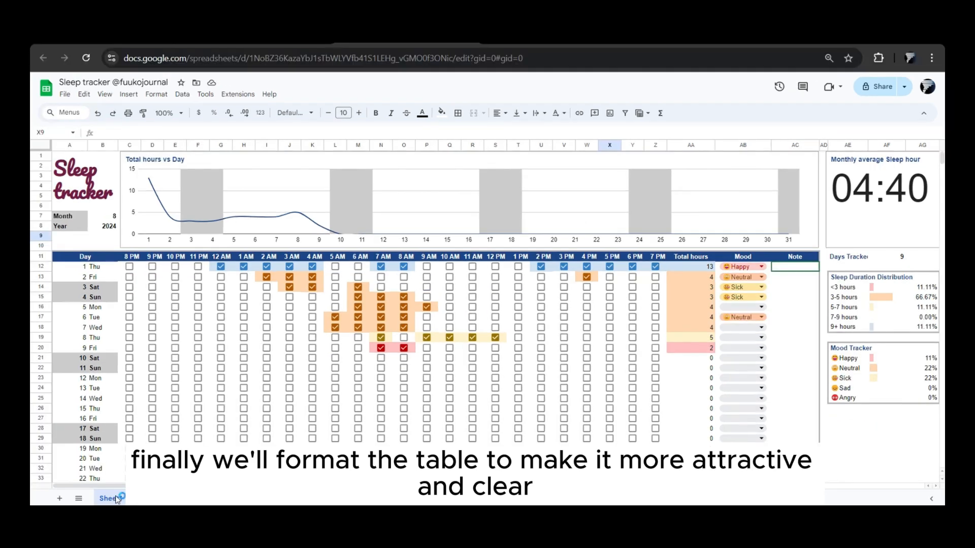
- Duplicate Sheet1 and rename the original sheet as Aug
right_click(116, 500)
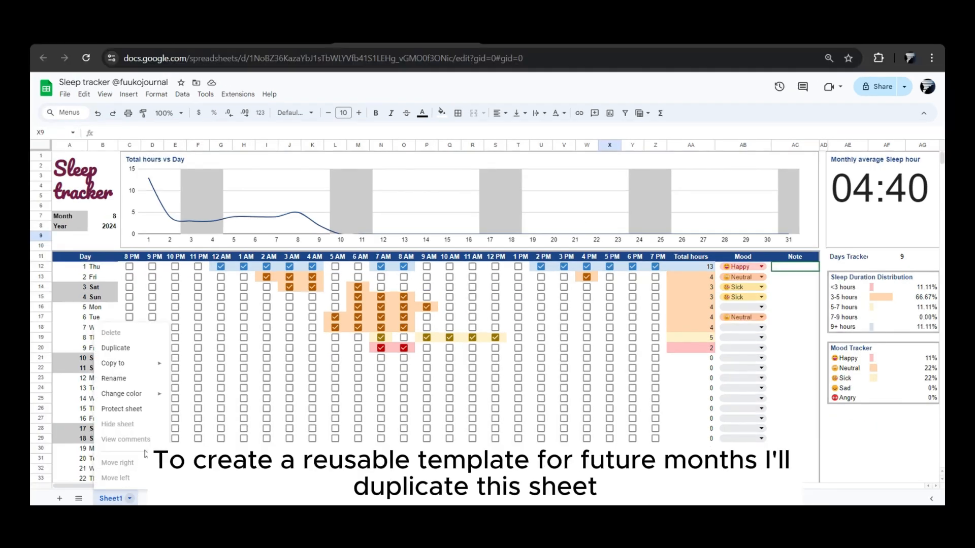
left_click(145, 349)
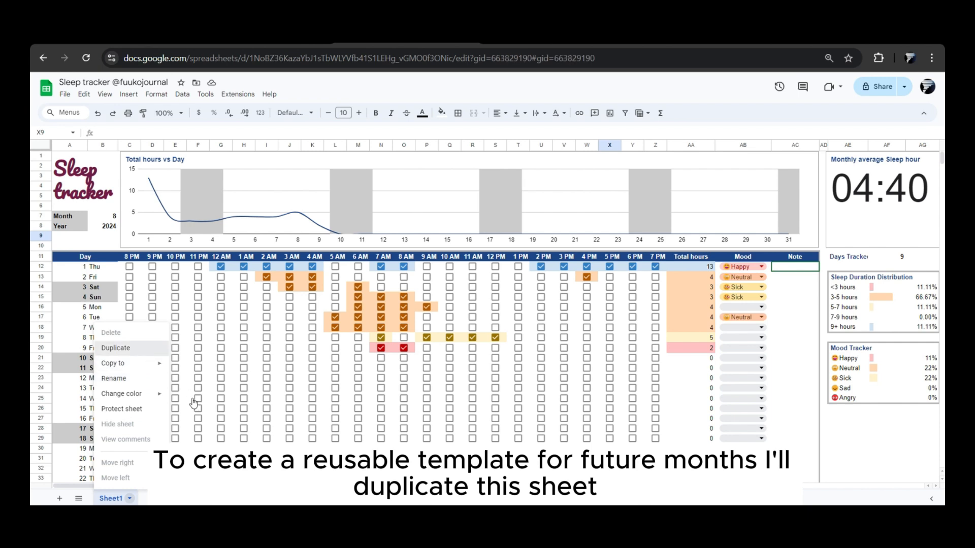
left_click(121, 501)
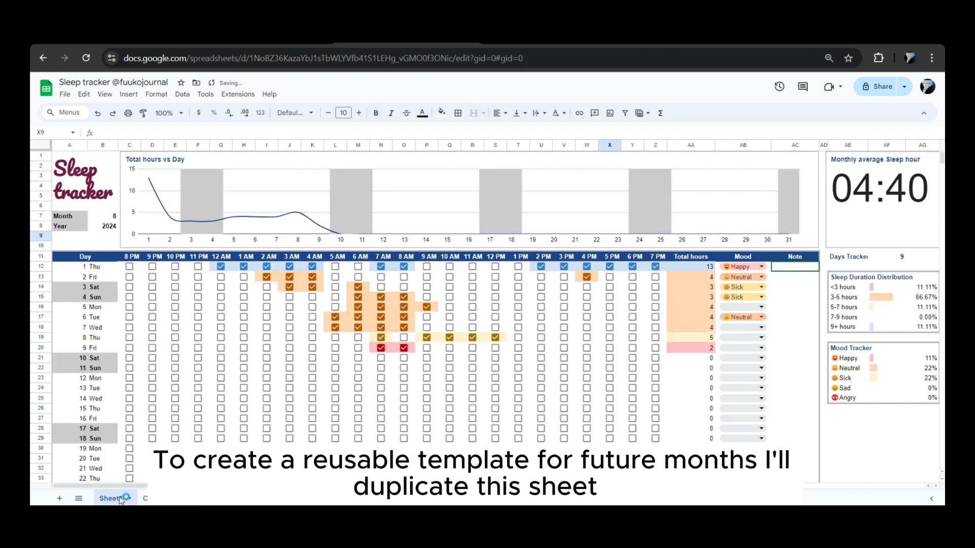
double_click(121, 500)
type("Aug")
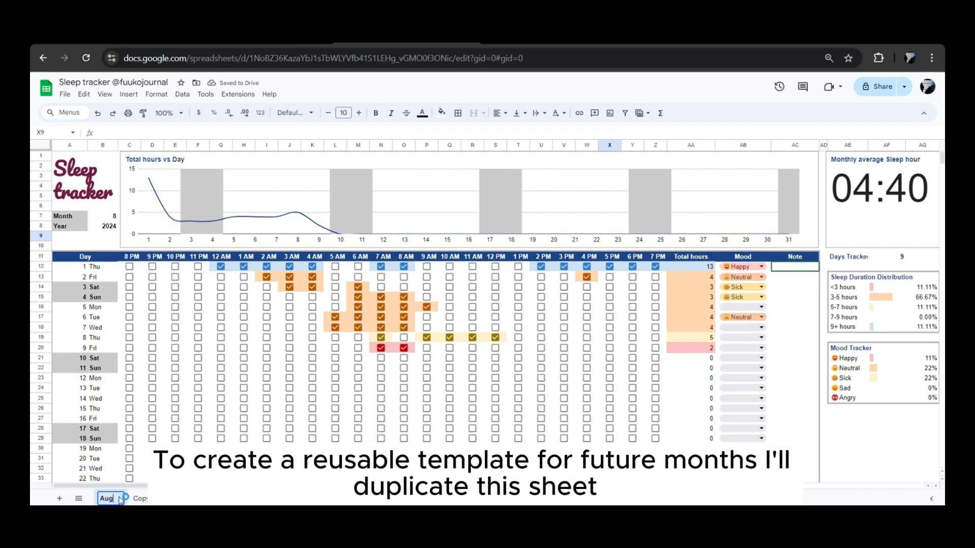
key("Return")
- Rename the duplicated sheet as Template
left_click(139, 499)
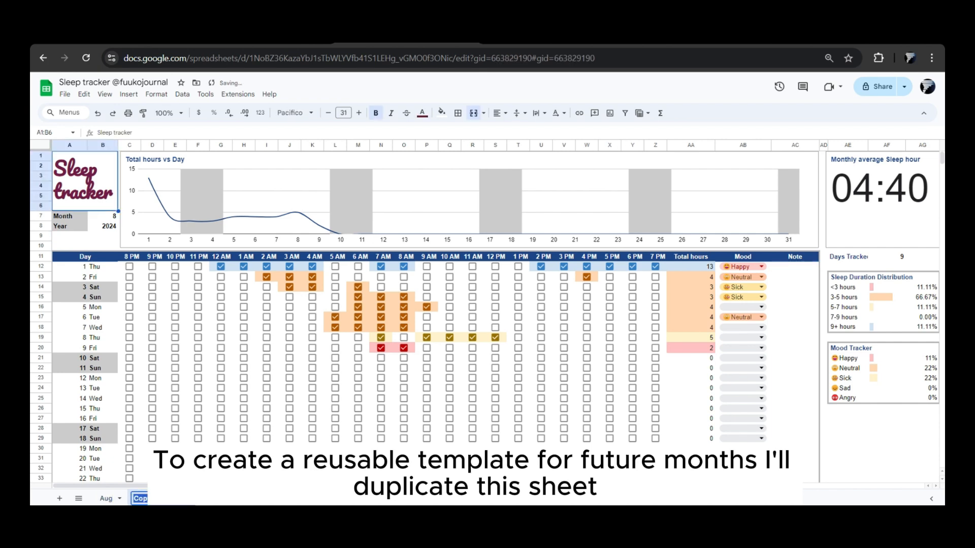
type("Tem")
key("Return")
- Clear the hourly sleep checkboxes in C12:Z42 and insert fresh checkboxes in the same range
left_click(109, 222)
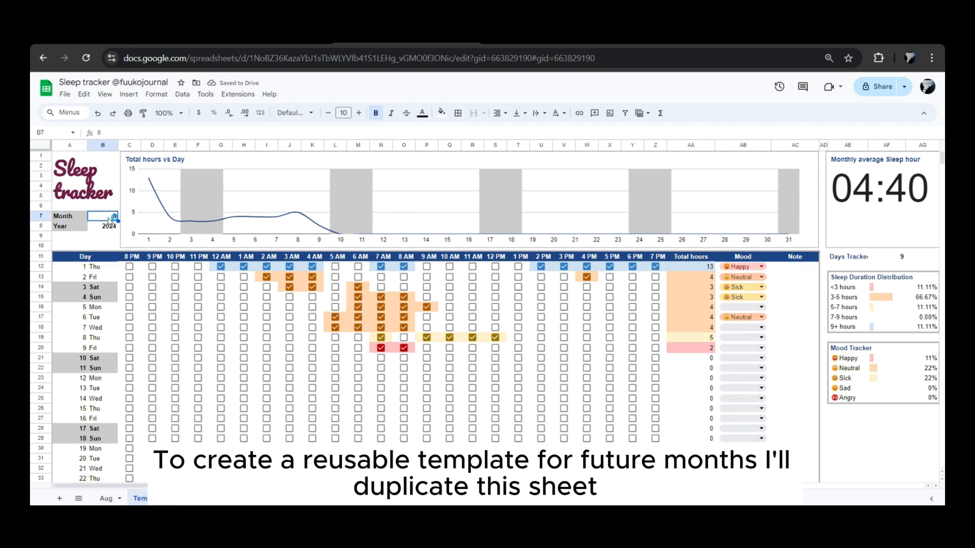
left_click(139, 271)
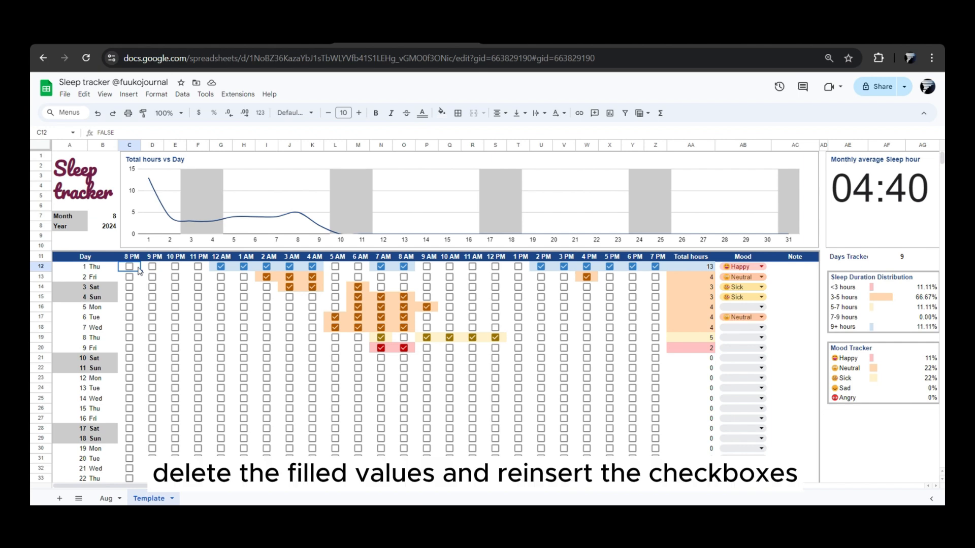
key("shift+Right")
key("shift+Right")
key("shift+Right")
key("shift+Right")
key("shift+Right")
key("shift+Right")
key("shift+Right")
key("shift+Right")
key("shift+Right")
key("shift+Right")
key("shift+Right")
key("shift+Right")
key("shift+Right")
key("shift+Right")
key("shift+Right")
key("shift+Right")
key("shift+Right")
key("shift+Right")
key("shift+Right")
key("shift+Right")
key("shift+Right")
key("shift+Right")
key("shift+Right")
key("shift+Right")
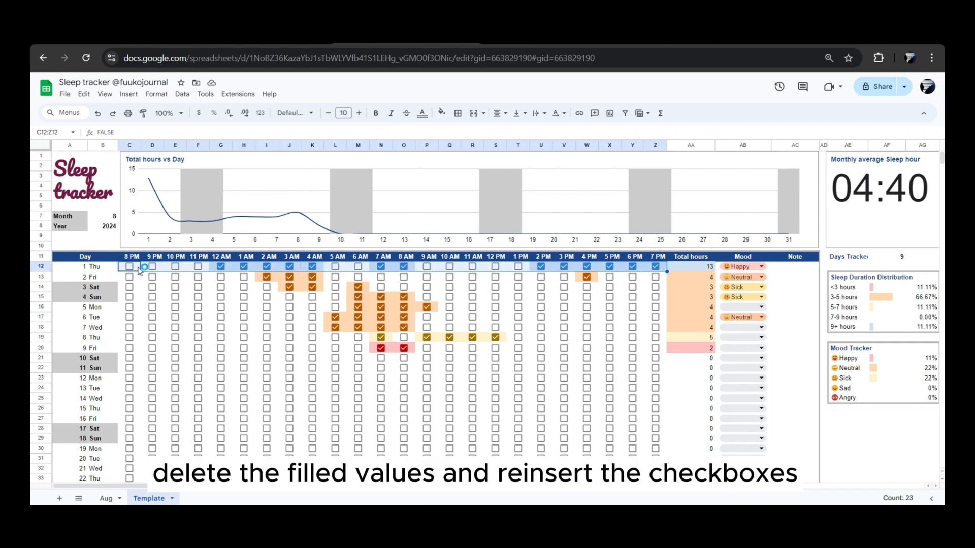
key("shift+Left")
key("shift+Down")
key("shift+Down")
key("shift+Down")
key("shift+Down")
key("shift+Down")
key("shift+Down")
key("shift+Down")
key("shift+Down")
key("shift+Down")
key("shift+Down")
key("shift+Down")
key("shift+Down")
key("shift+Down")
key("shift+Down")
key("shift+Down")
key("shift+Down")
key("shift+Down")
key("shift+Down")
key("shift+Down")
key("shift+Down")
key("shift+Down")
key("shift+Down")
key("shift+Down")
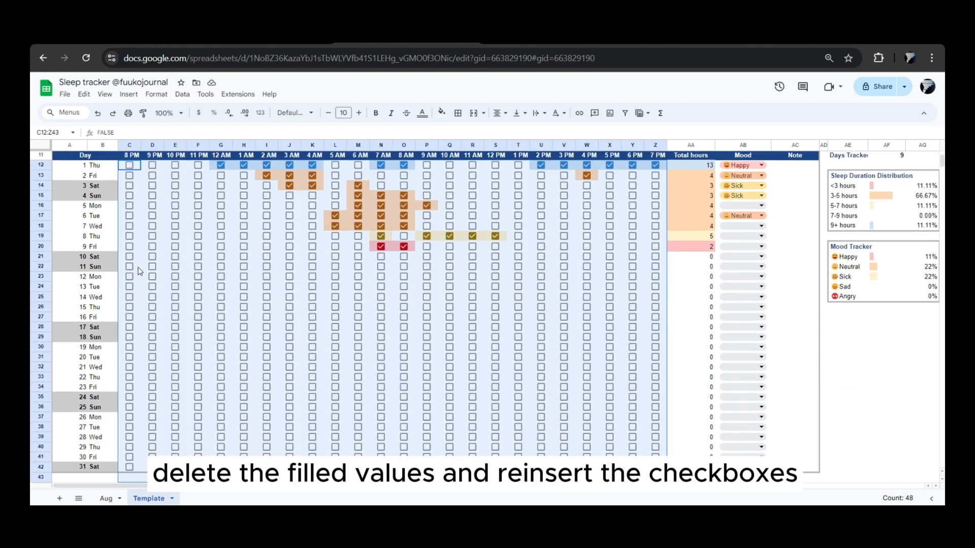
key("Delete")
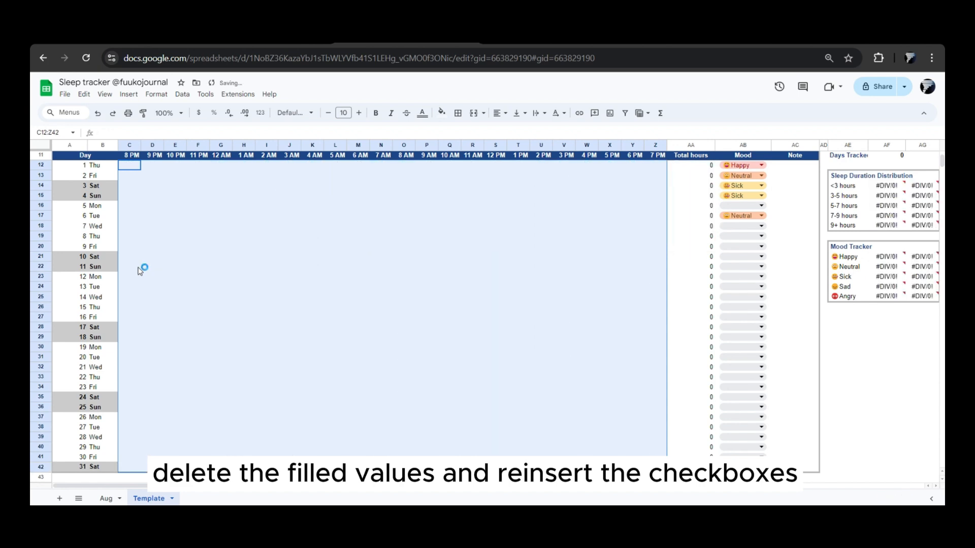
left_click(129, 94)
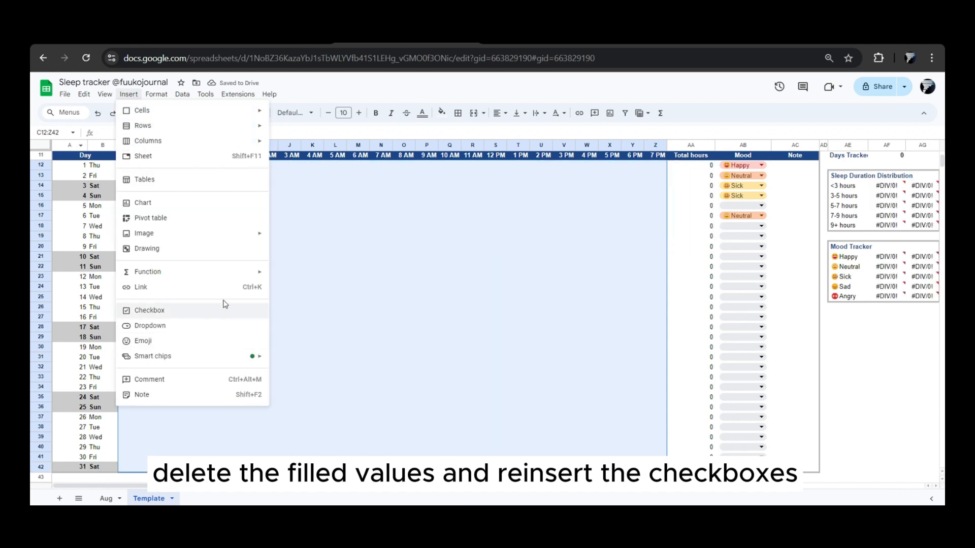
left_click(195, 310)
- Delete the selected moods from the Mood column for the month's days, starting at AB12
left_click(780, 189)
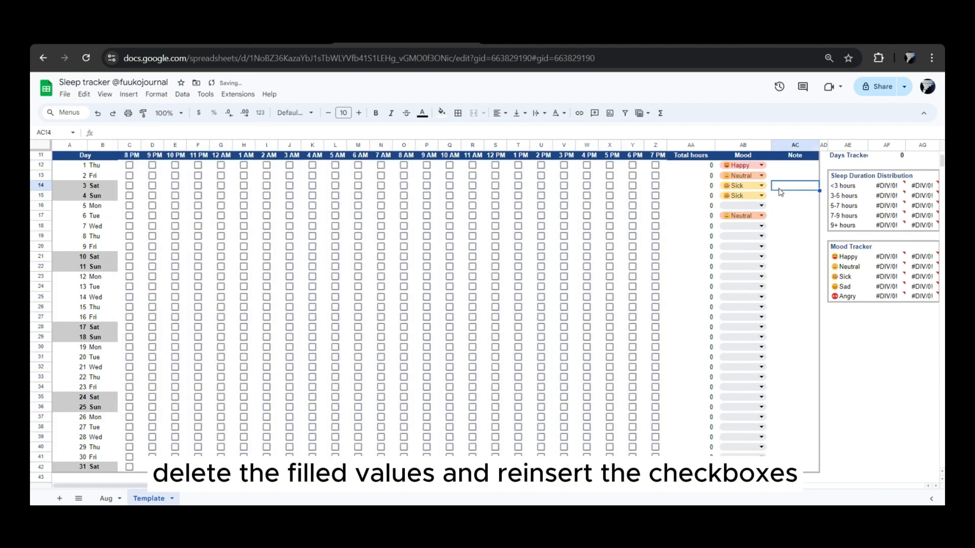
key("Up")
key("Up")
key("Left")
key("shift+Down")
key("shift+Down")
key("shift+Down")
key("shift+Down")
key("shift+Down")
key("shift+Down")
key("shift+Down")
key("shift+Down")
key("shift+Down")
key("shift+Down")
key("shift+Down")
key("shift+Down")
key("shift+Down")
key("shift+Down")
key("shift+Down")
key("shift+Down")
key("shift+Down")
key("shift+Down")
key("shift+Down")
key("shift+Down")
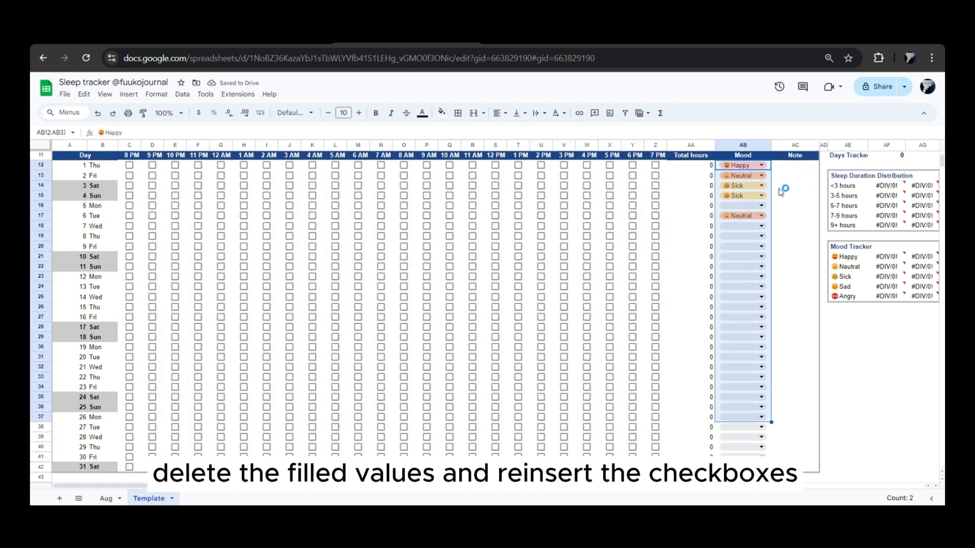
key("shift+Down")
key("shift+Down")
key("shift+Down")
key("shift+Down")
key("shift+Down")
key("Delete")
- Set the template's month in B7 to 1 and the year in B8 to 205
key("Up")
key("Up")
key("Up")
key("Up")
key("Up")
key("Up")
key("Up")
key("Left")
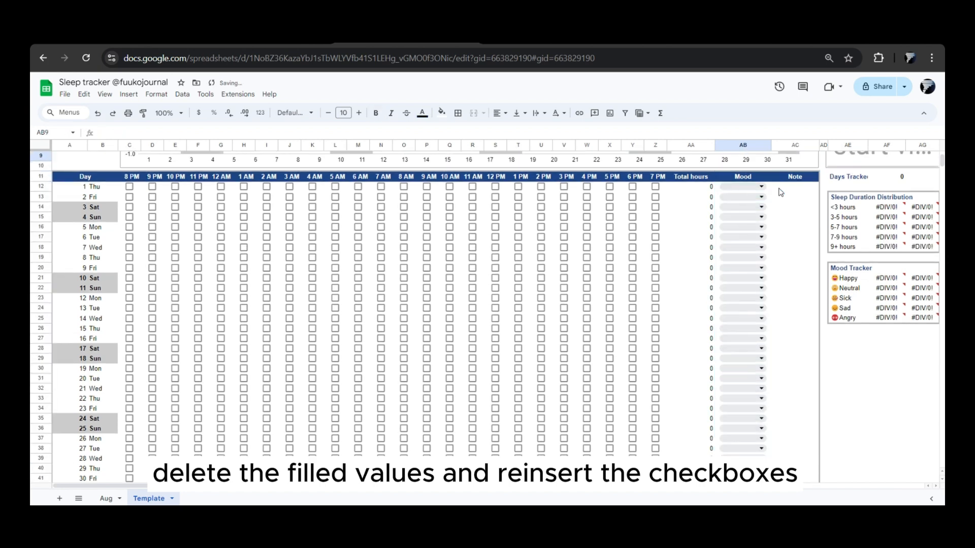
key("Left")
key("Left")
key("Left")
key("Left")
key("Left")
key("Left")
key("Left")
key("Left")
key("Left")
key("Left")
key("Left")
key("Left")
key("Left")
key("Left")
key("Left")
key("Left")
key("Left")
key("Left")
key("Left")
key("Left")
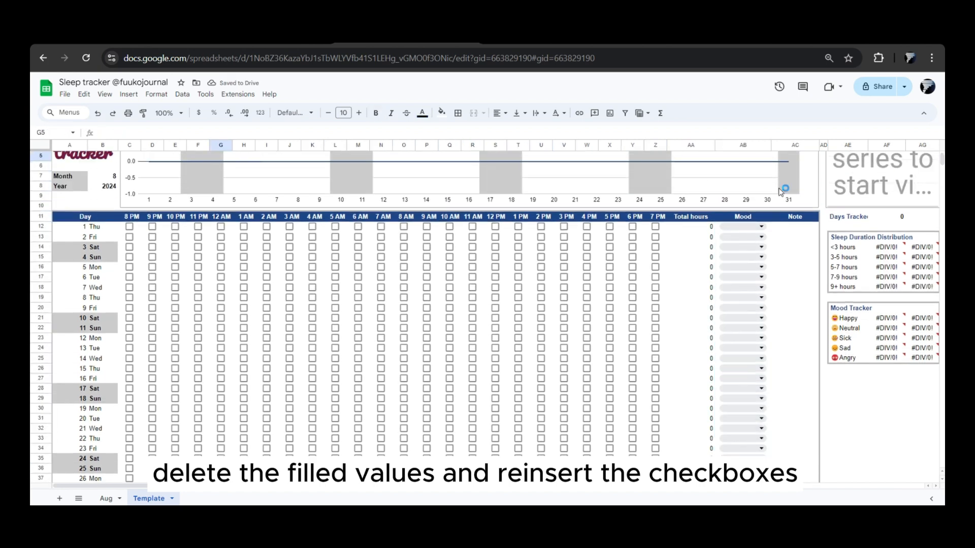
key("Down")
key("Right")
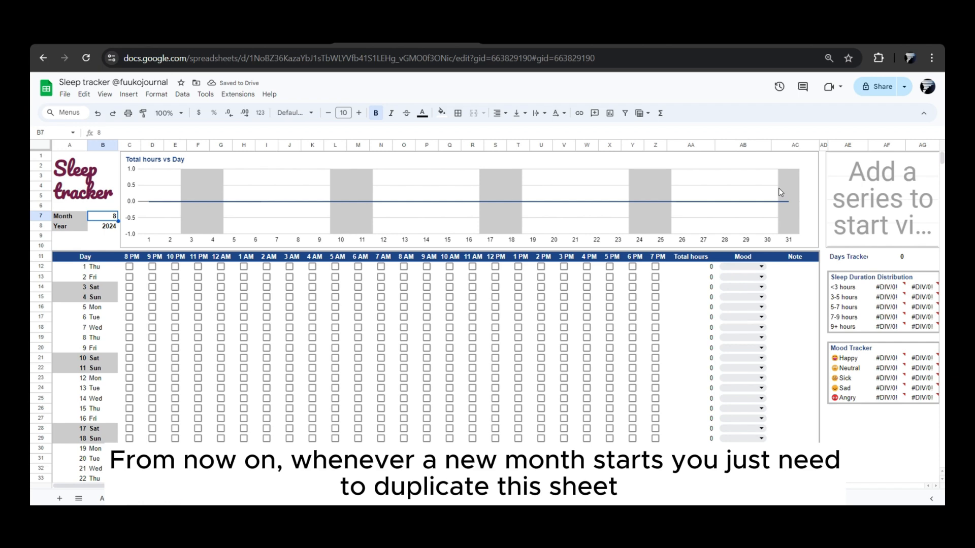
type("1")
key("Return")
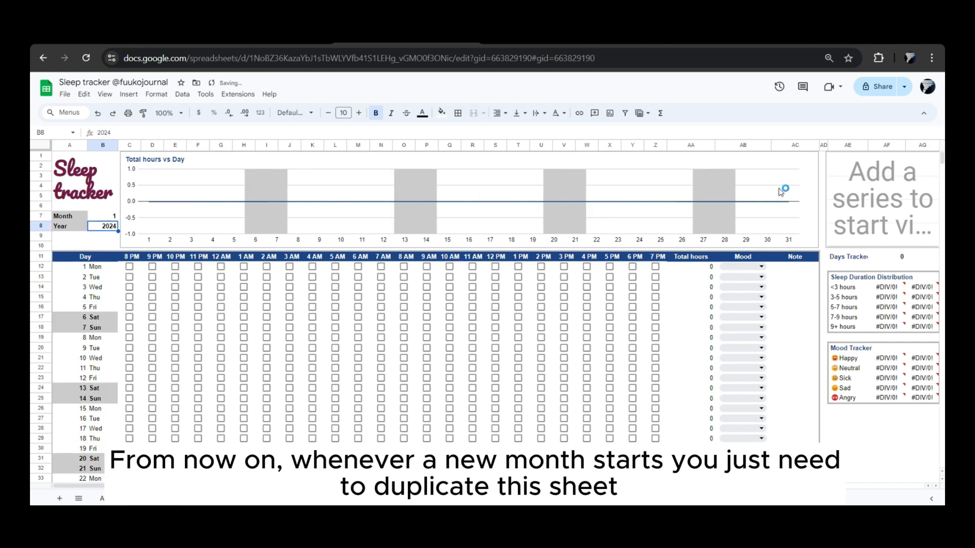
type("205")
key("Return")
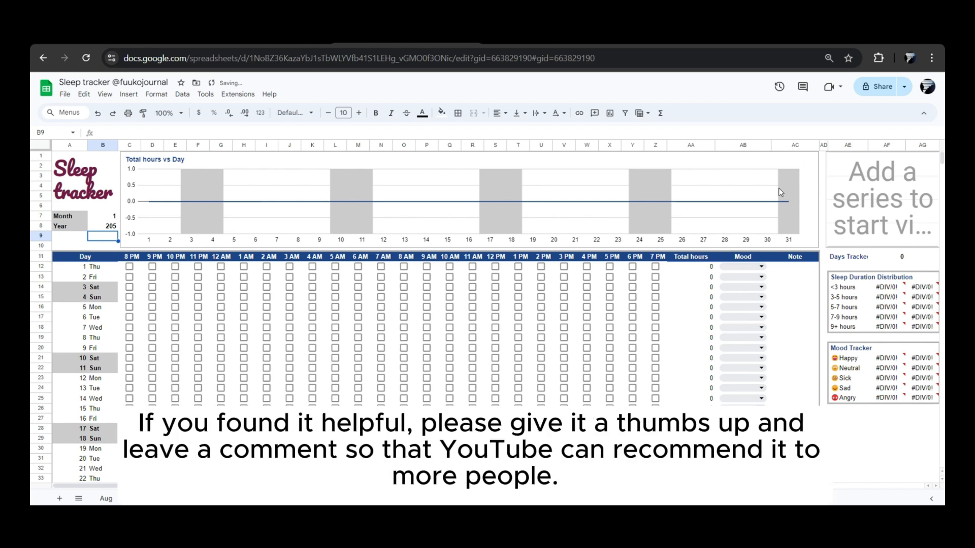
left_click(780, 188)
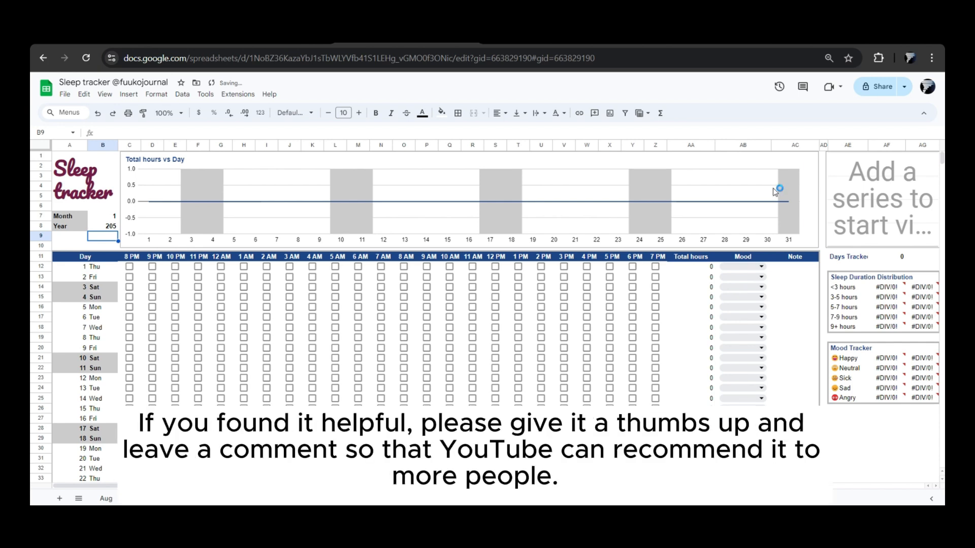